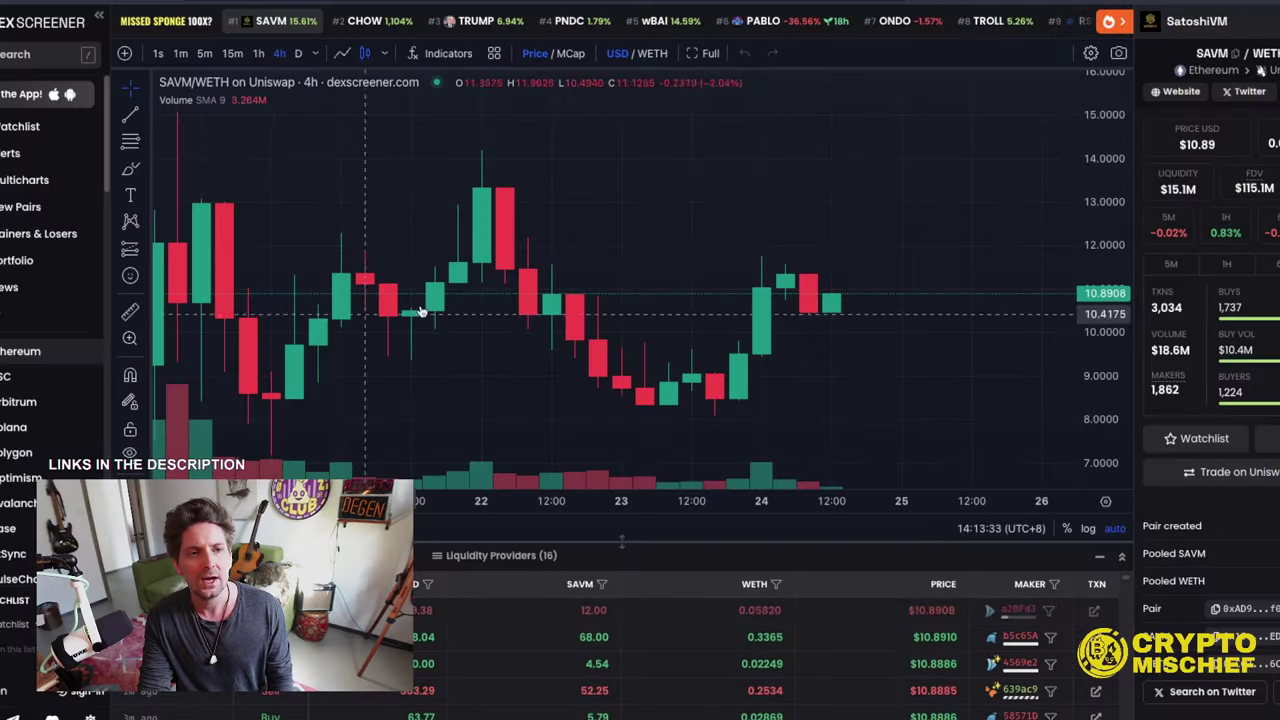
- Pan the SAVM/WETH 4h chart back to show trading history since 20 Jan
left_click_drag(440, 295, 500, 295)
scroll(700, 280, "up", 2)
scroll(563, 386, "down", 2)
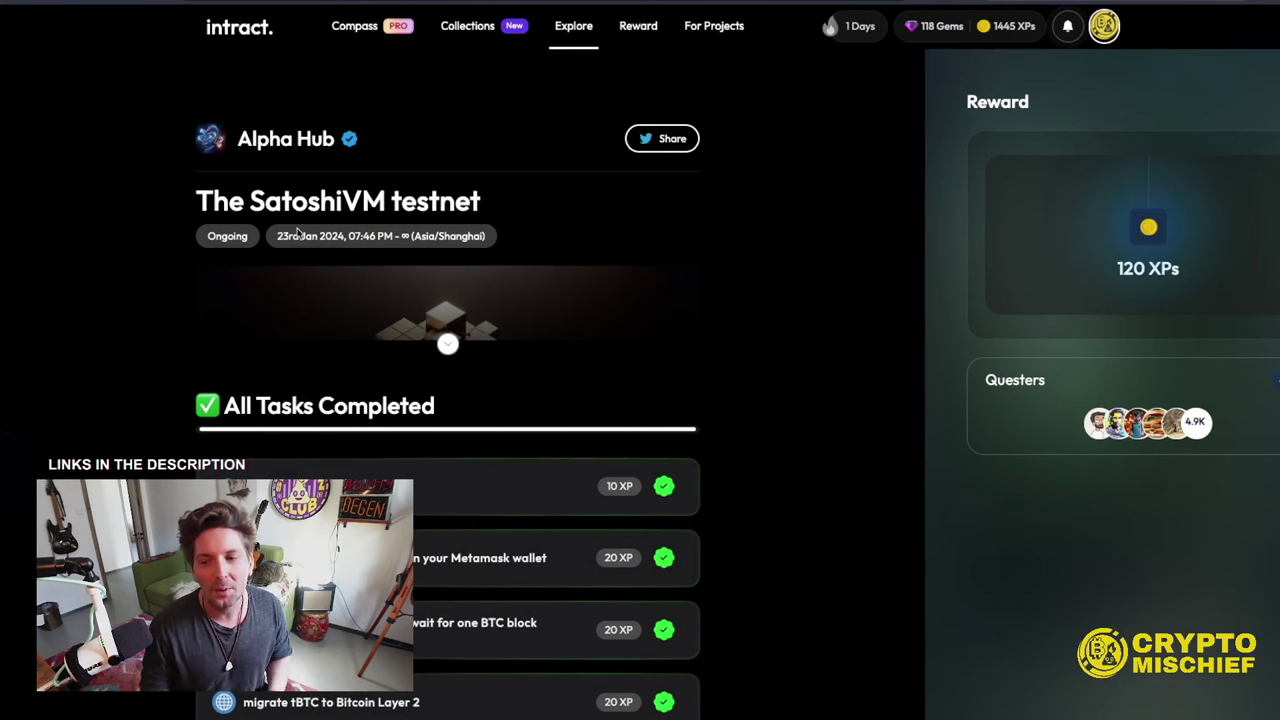
scroll(510, 362, "down", 2)
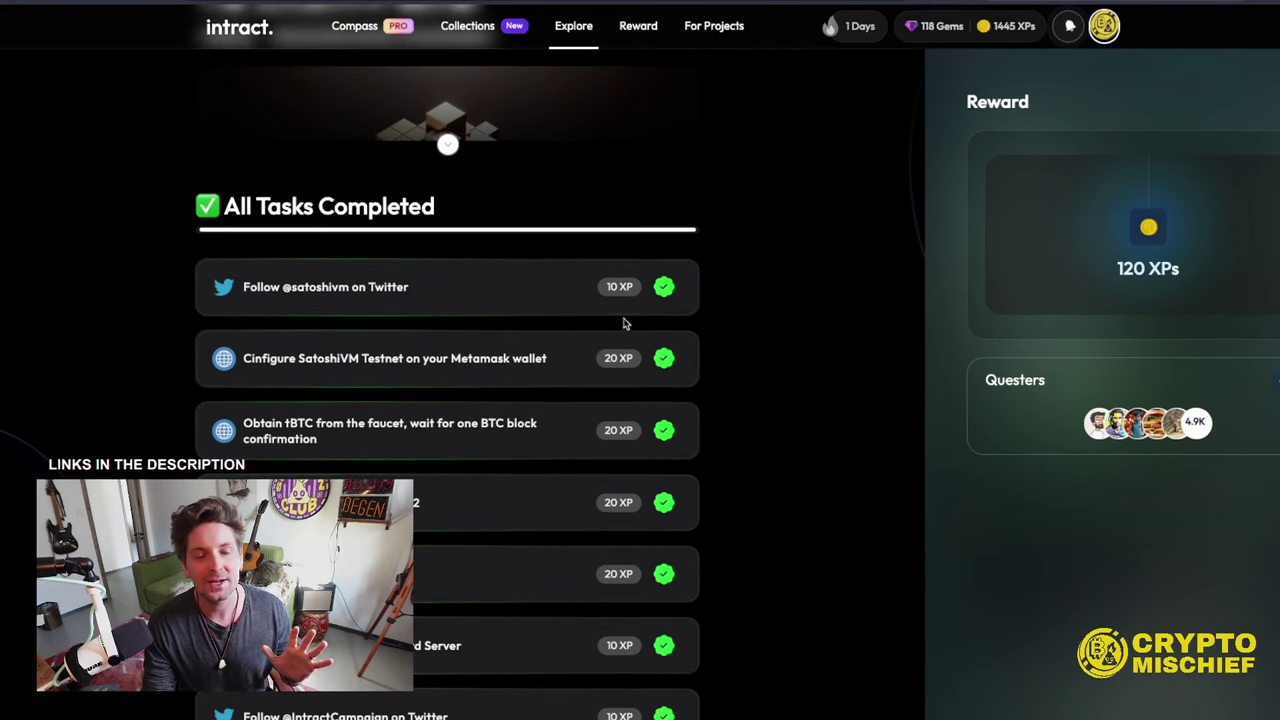
scroll(734, 314, "down", 1)
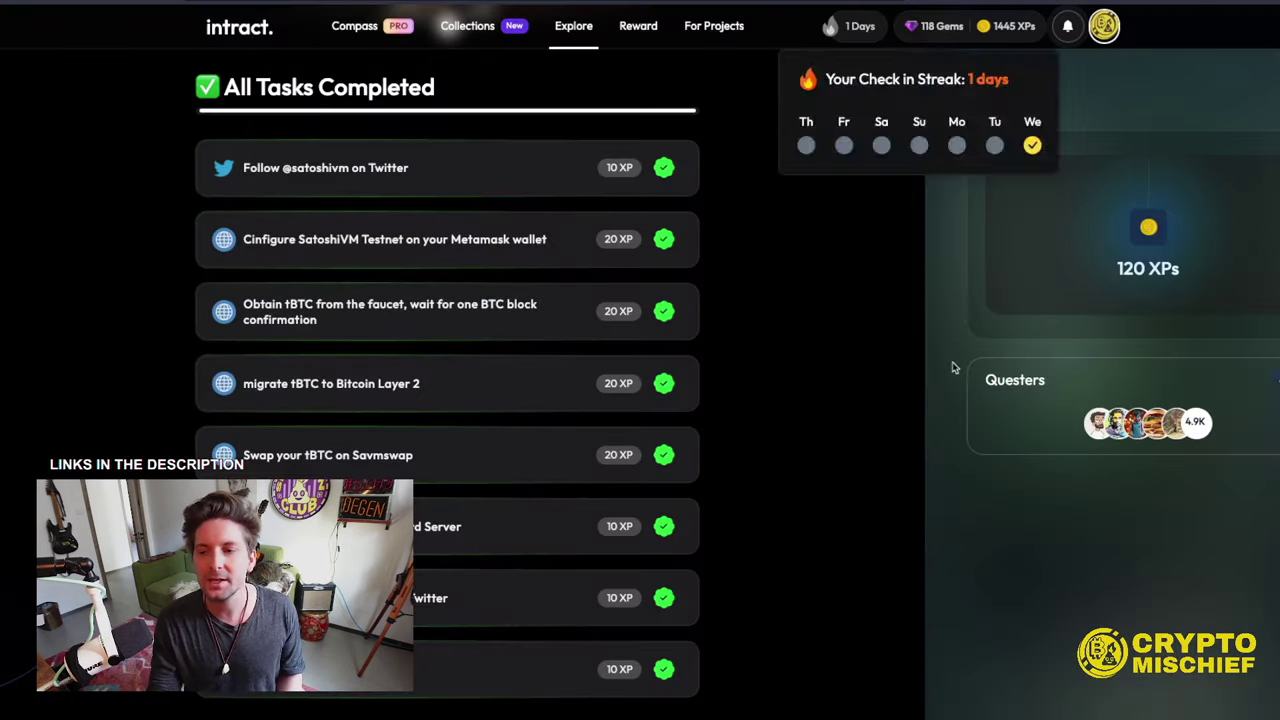
scroll(465, 231, "down", 3)
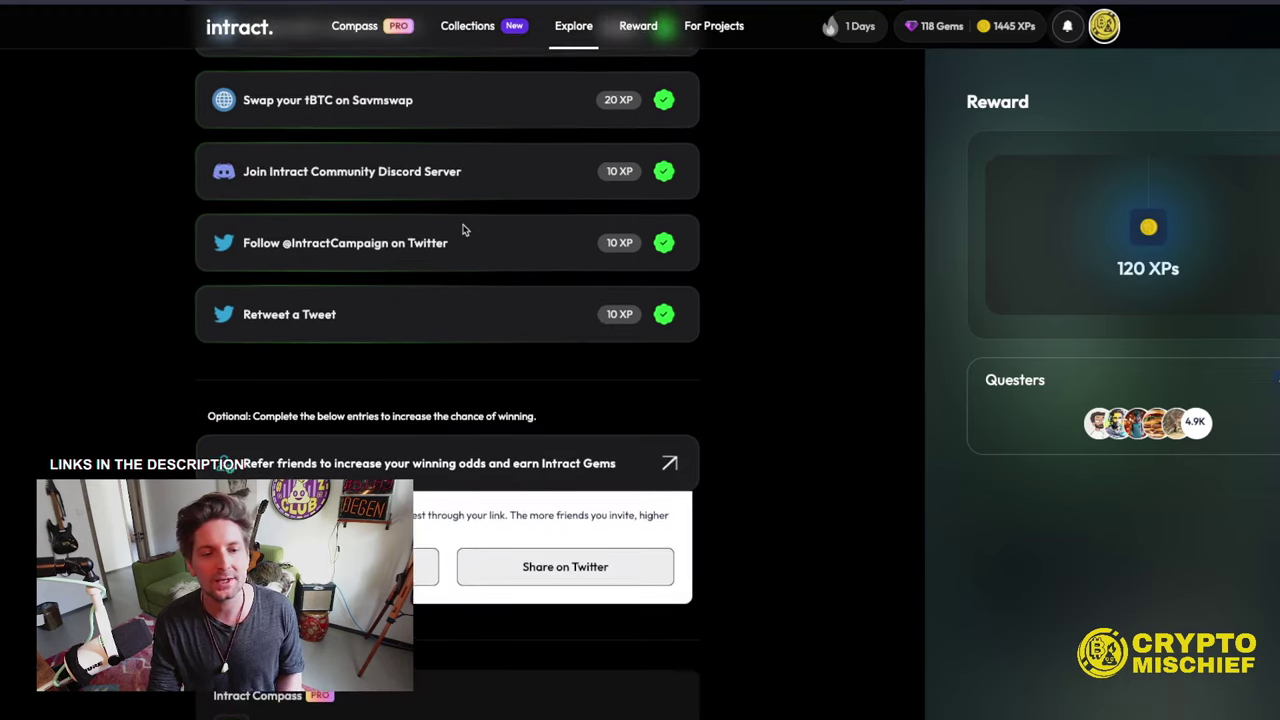
scroll(470, 216, "up", 2)
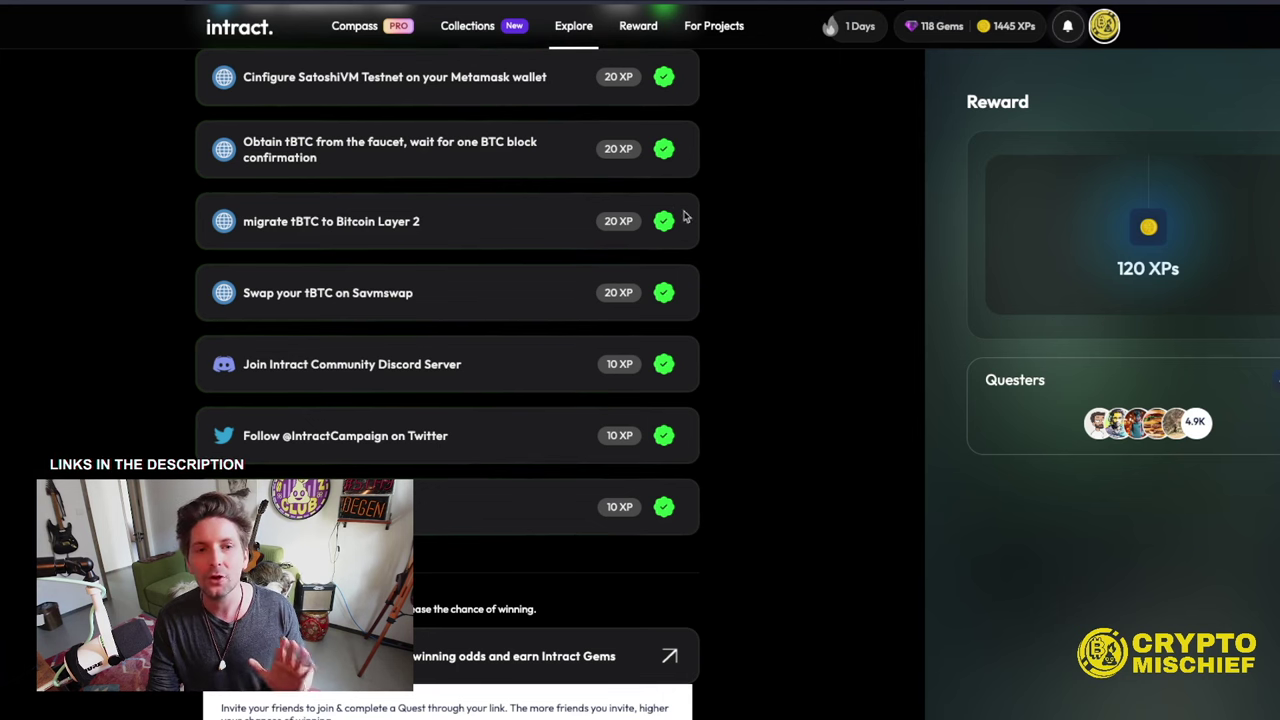
scroll(666, 214, "up", 2)
scroll(674, 213, "down", 2)
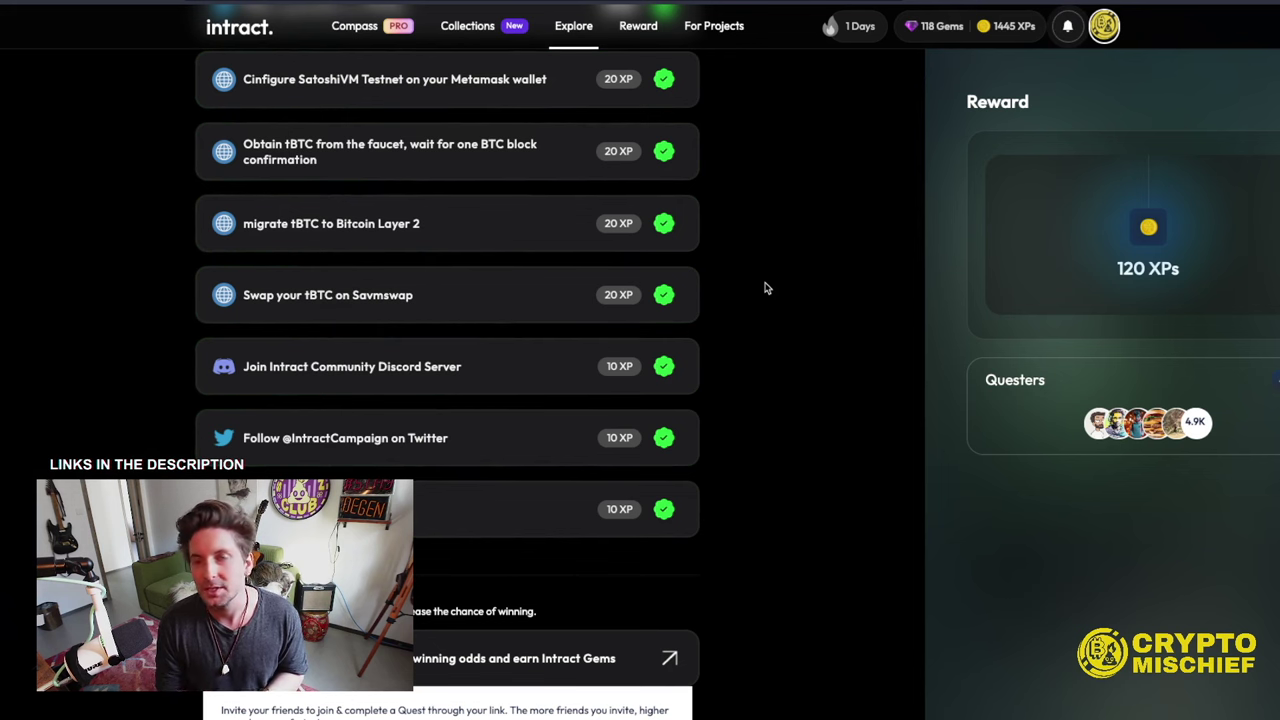
scroll(590, 40, "up", 3)
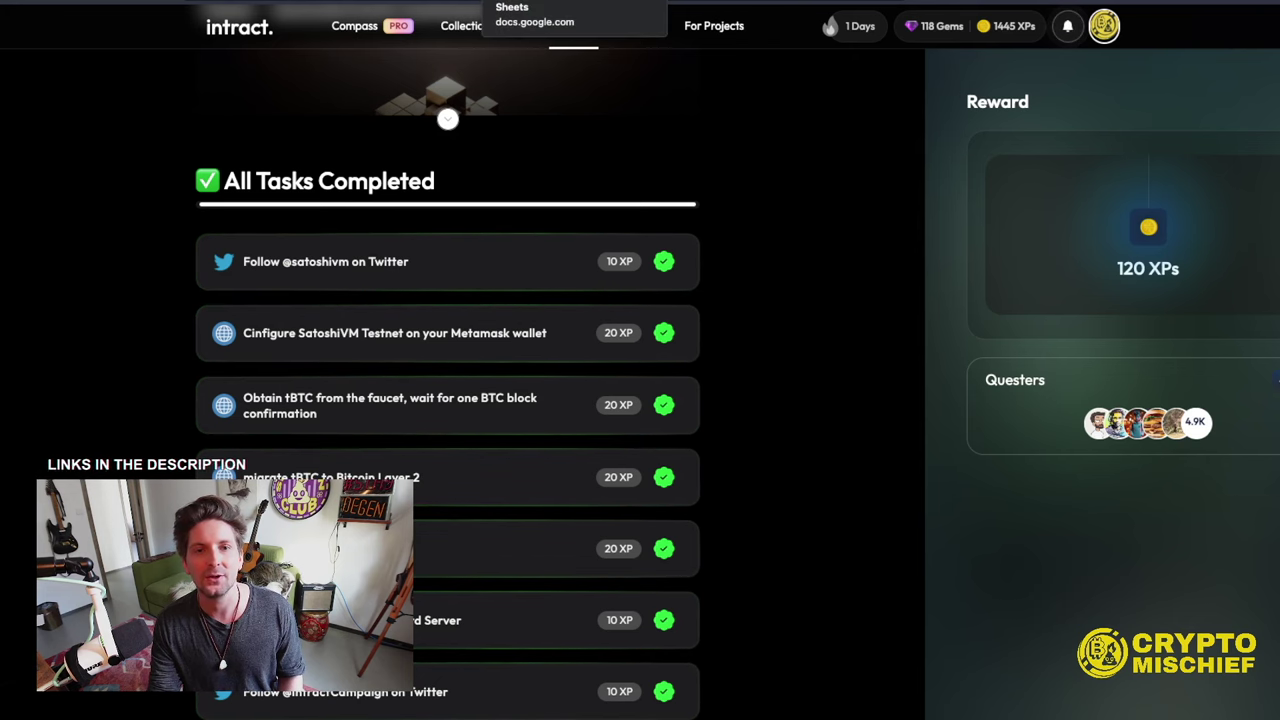
- From the tracker's Unisat Wallet step, confirm UniSat's network setting is TESTNET, then close it
left_click(560, 0)
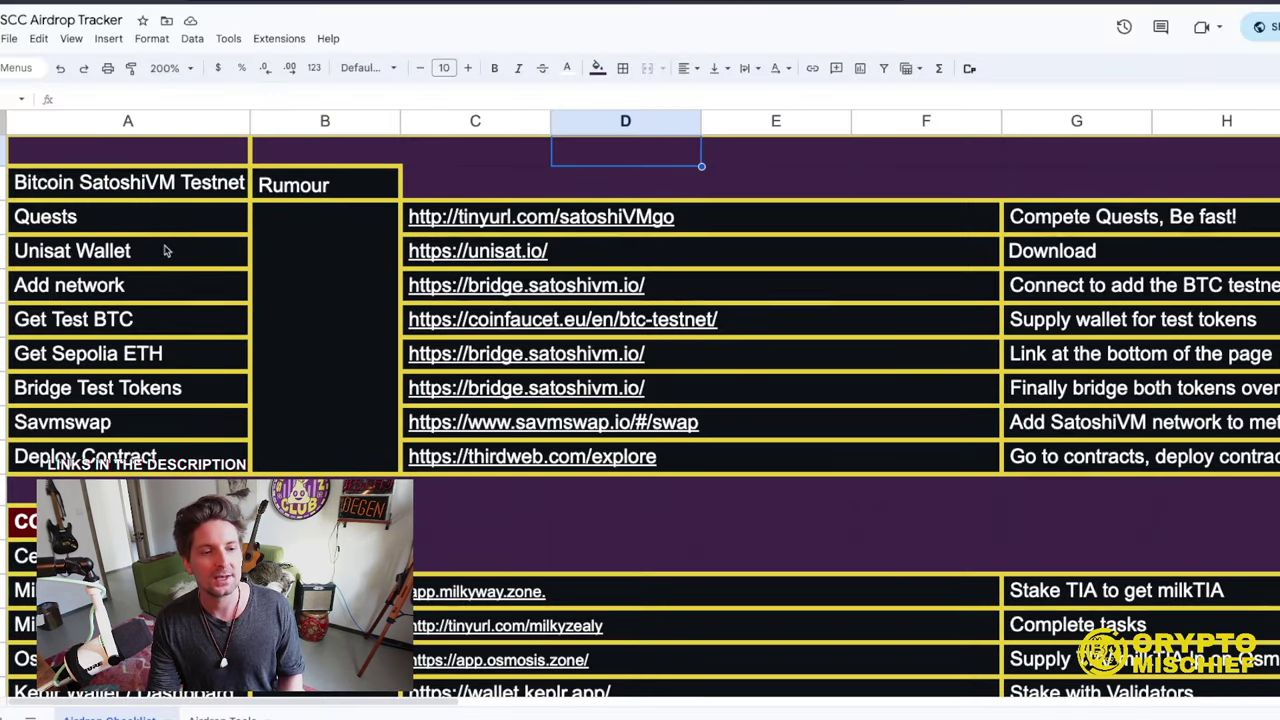
left_click(124, 252)
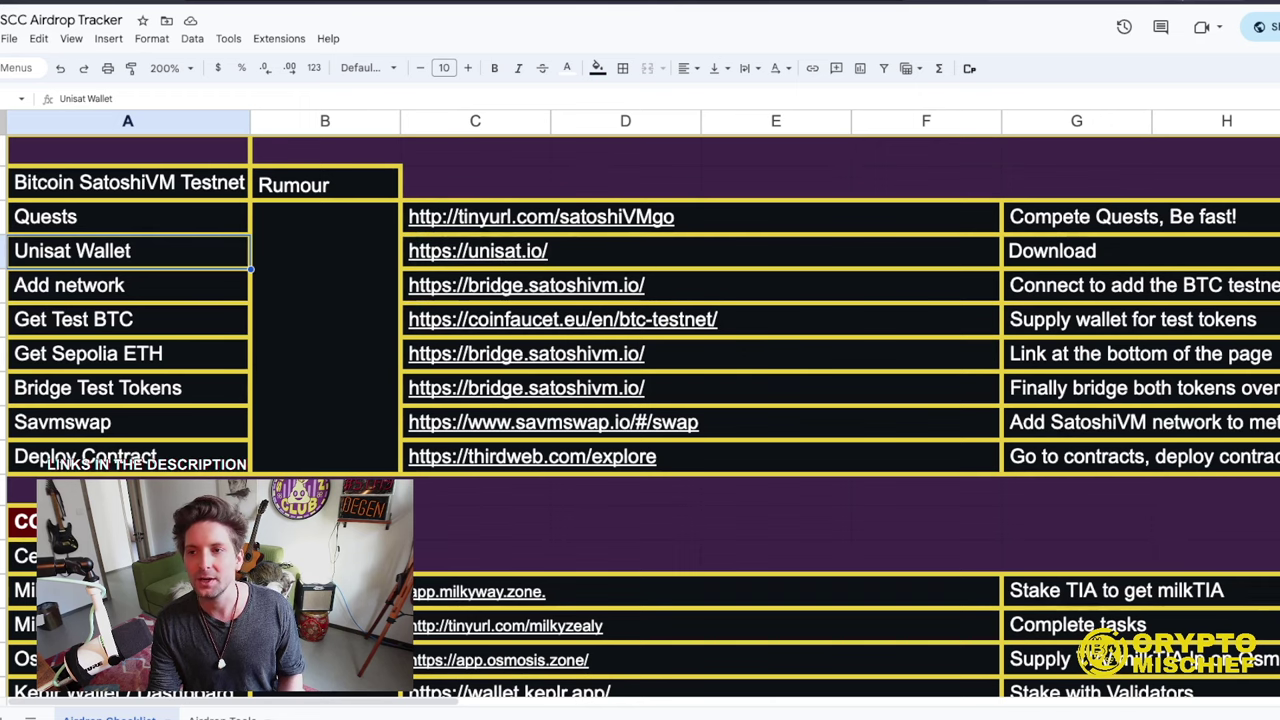
left_click(1180, 0)
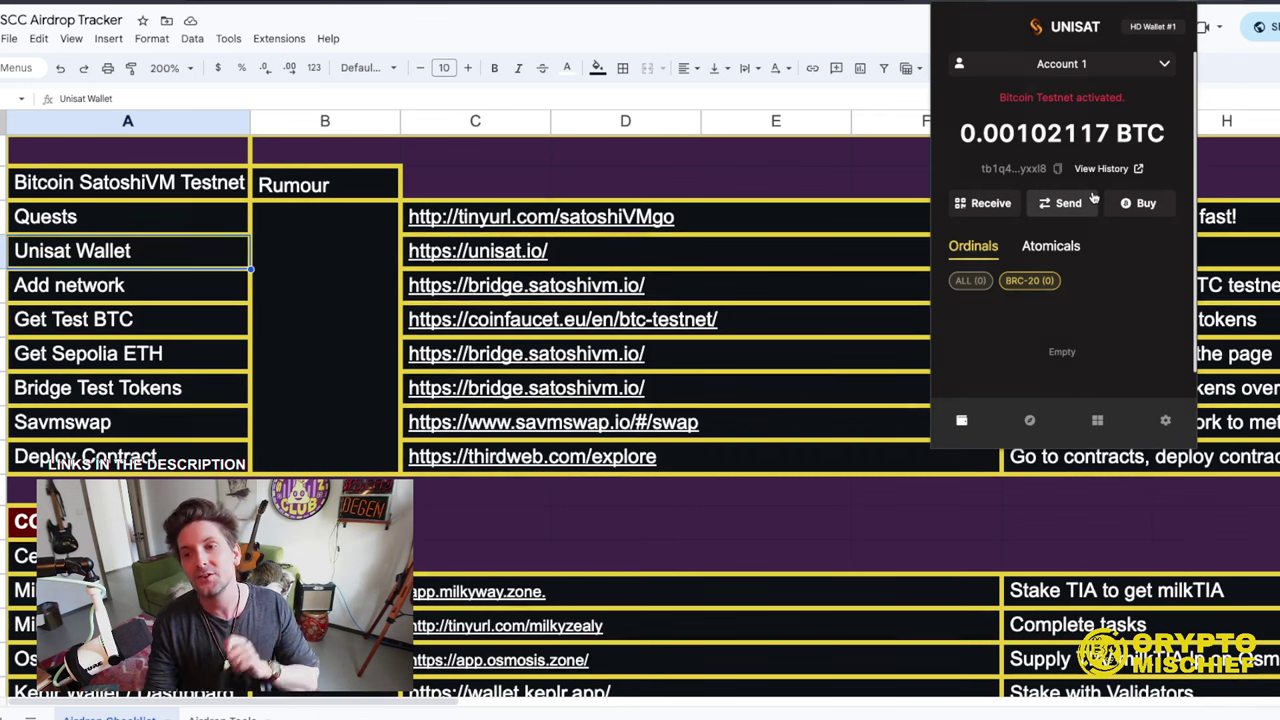
left_click(1168, 420)
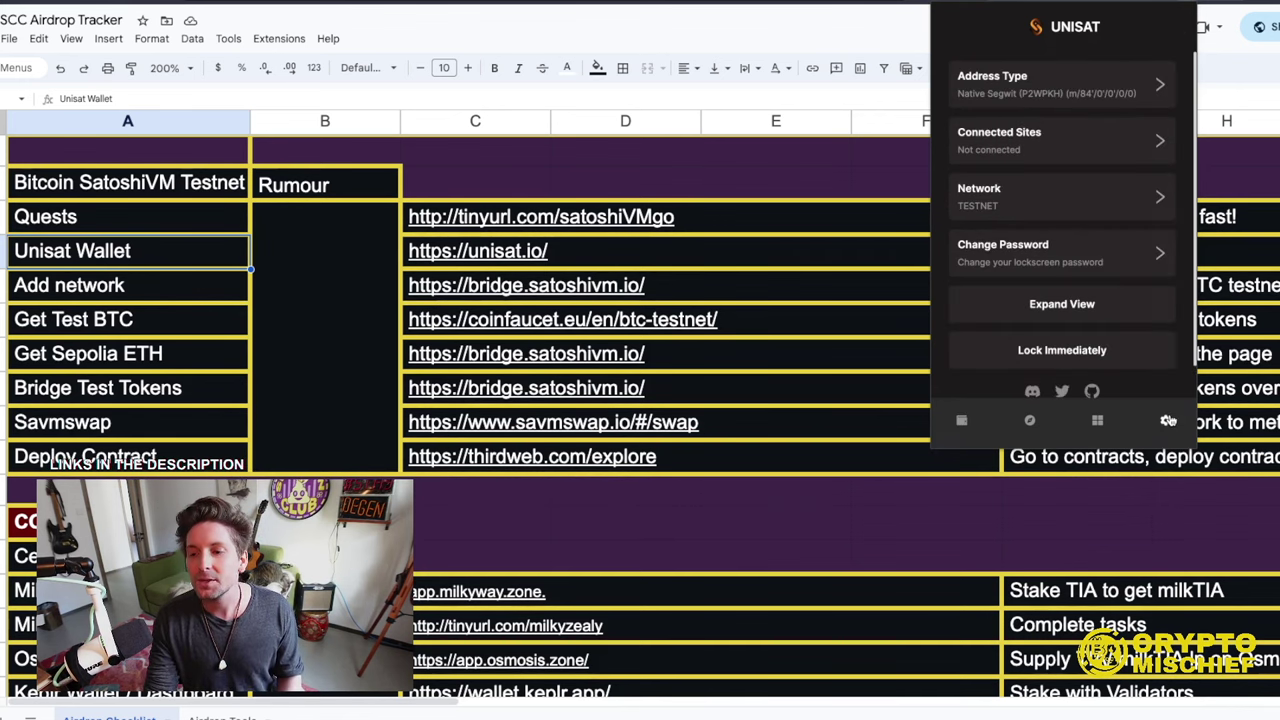
left_click(1007, 205)
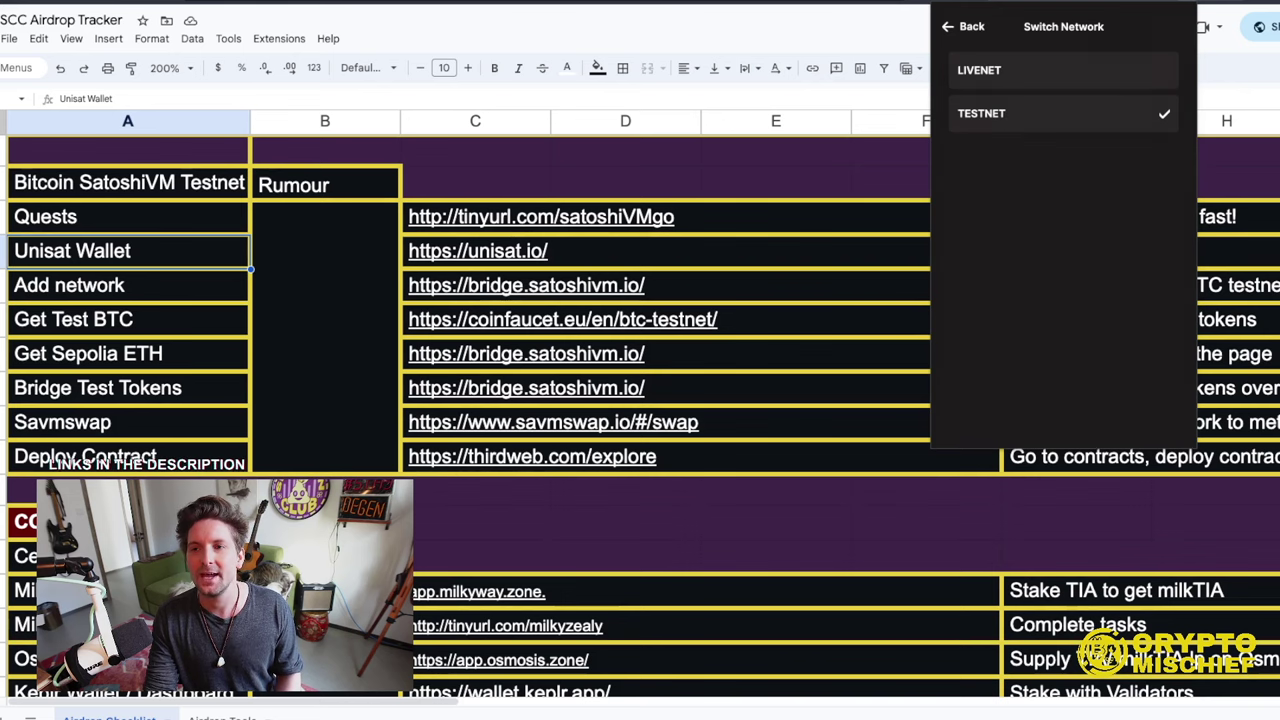
left_click(122, 288)
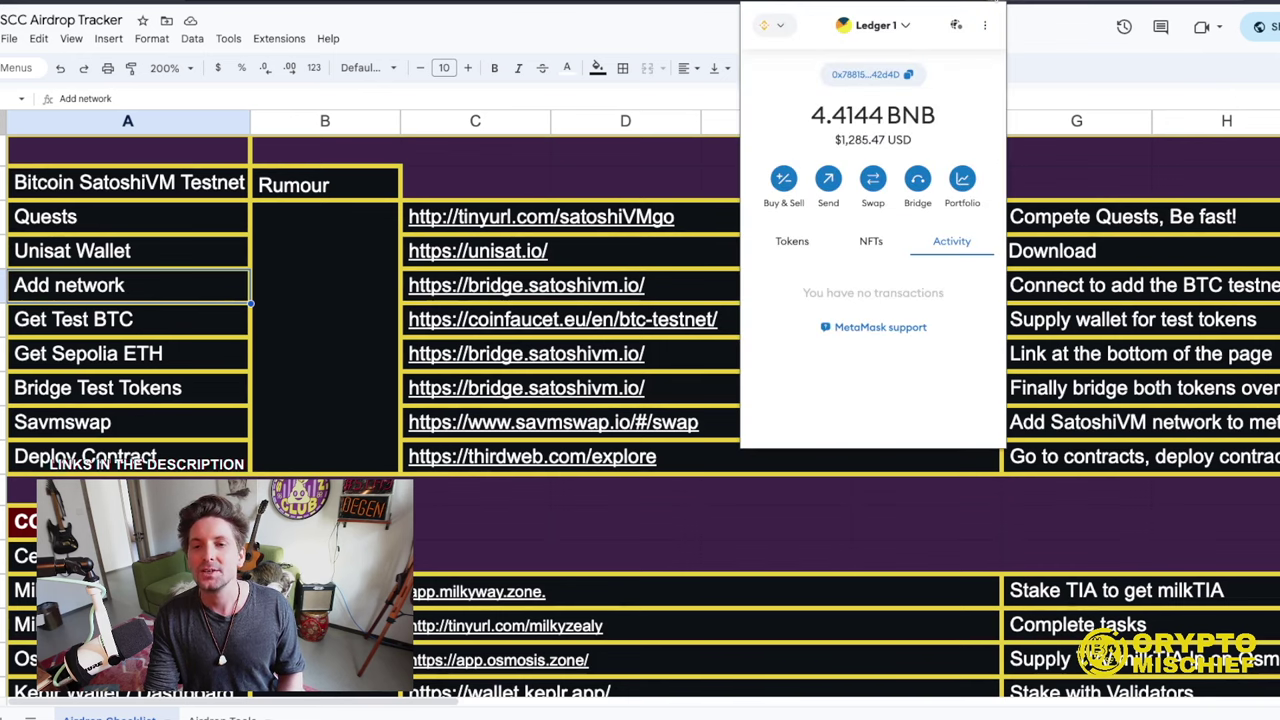
- Switch MetaMask to SatoshiVM Testnet, note its 0 BTC balance, and close the wallet
left_click(796, 29)
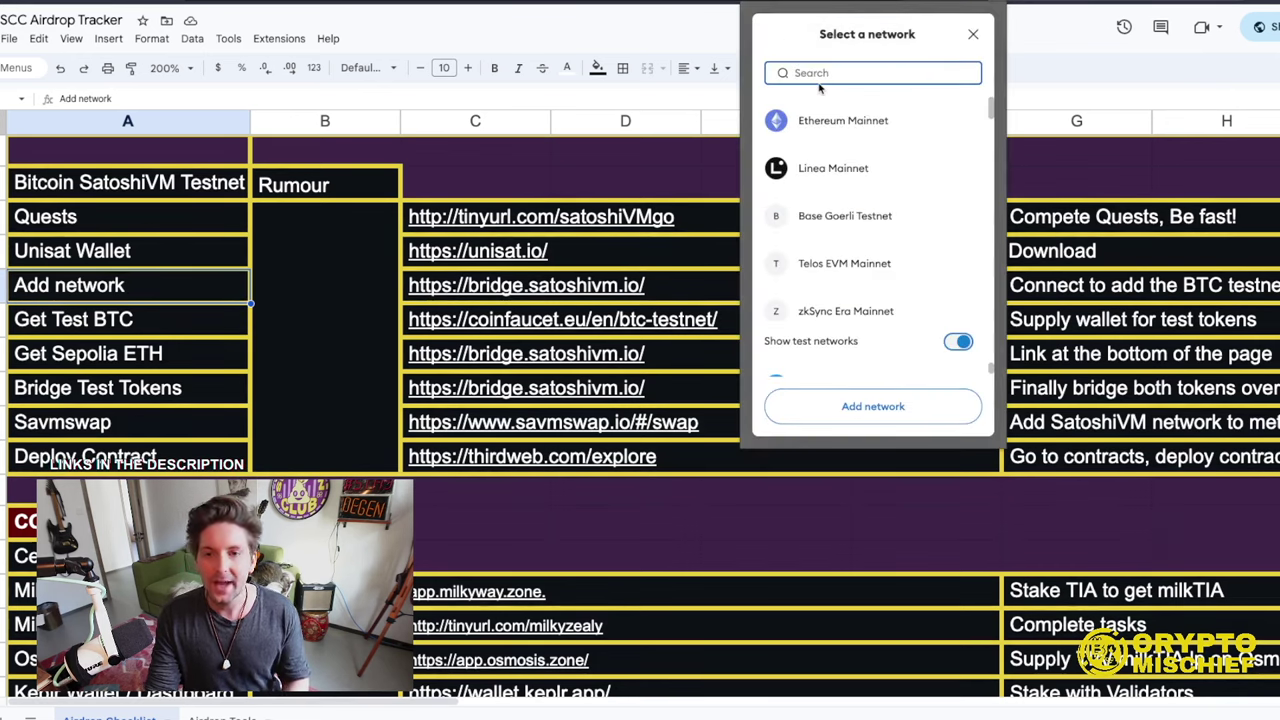
type("sa")
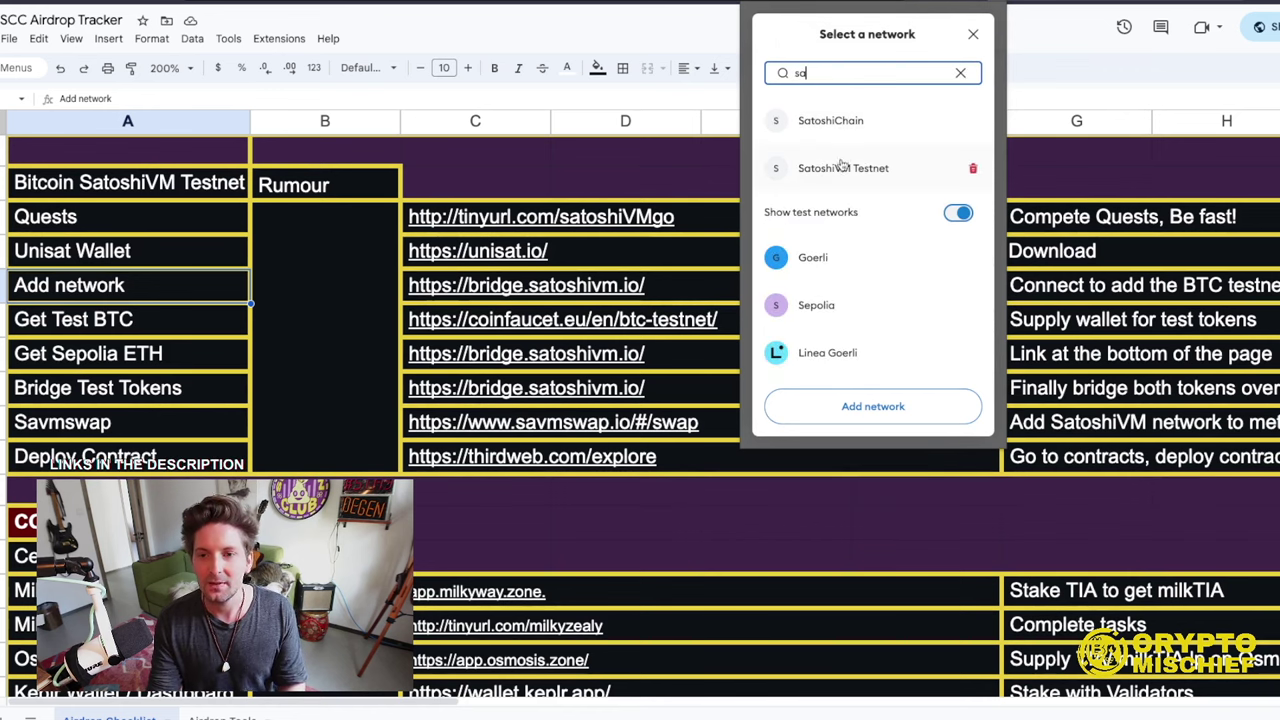
left_click(843, 170)
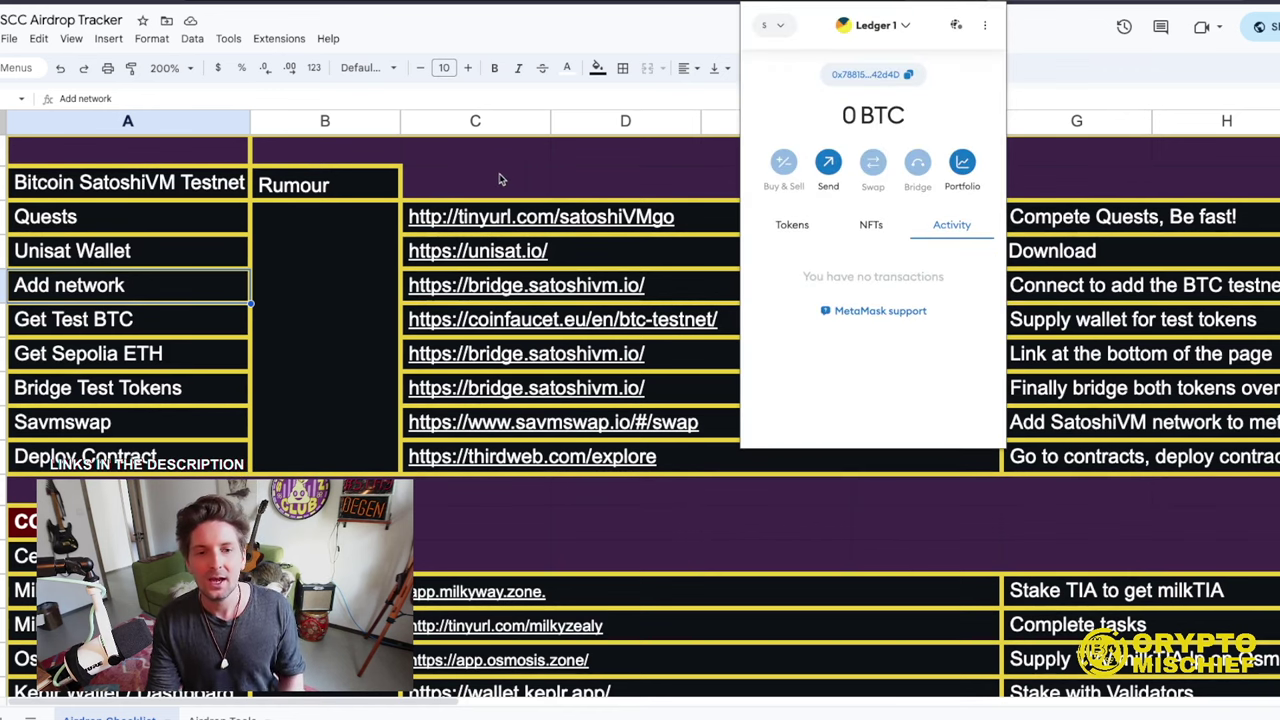
left_click_drag(848, 115, 906, 118)
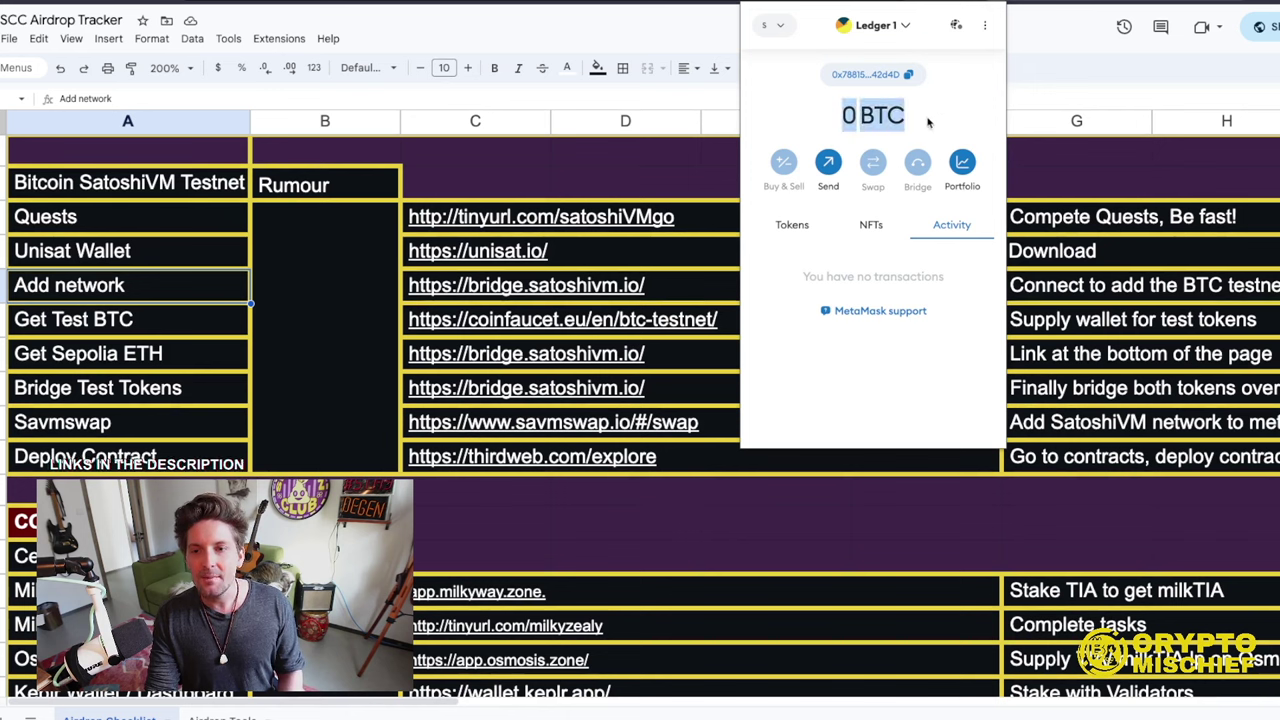
left_click(538, 179)
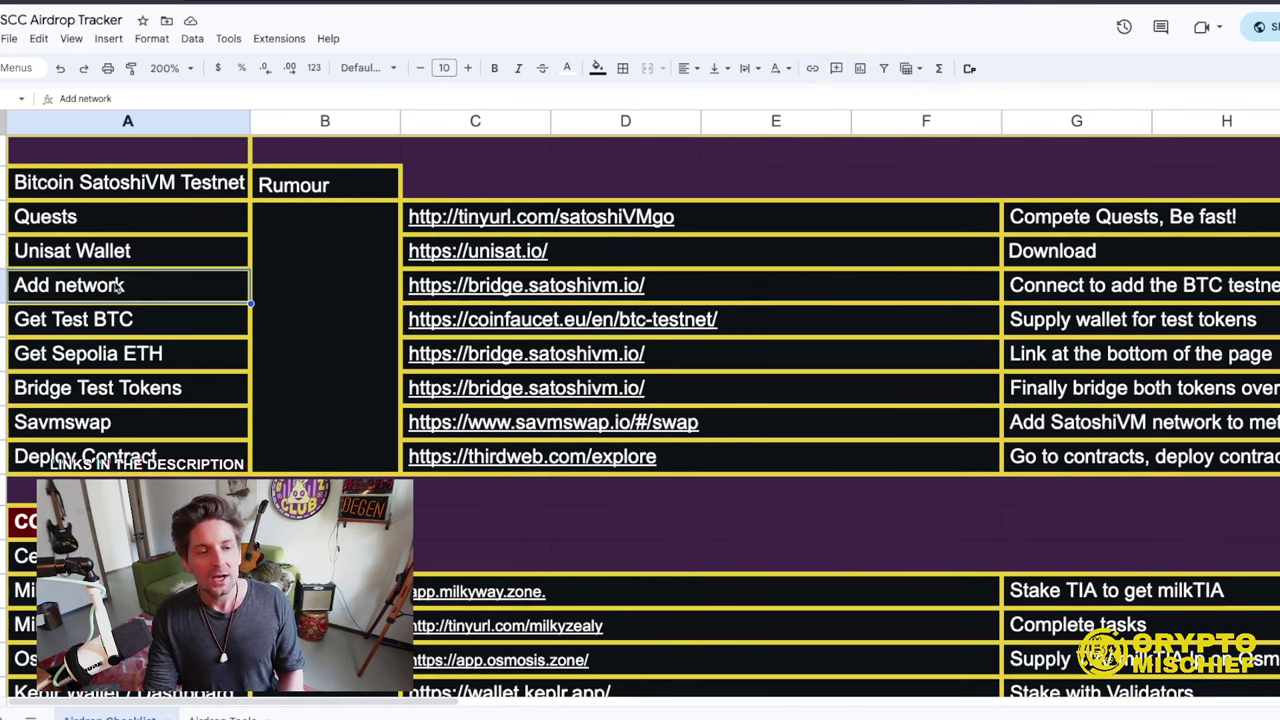
- Verify MetaMask and UniSat are both connected to the BTC bridge, then move through the other tabs
mouse_move(548, 289)
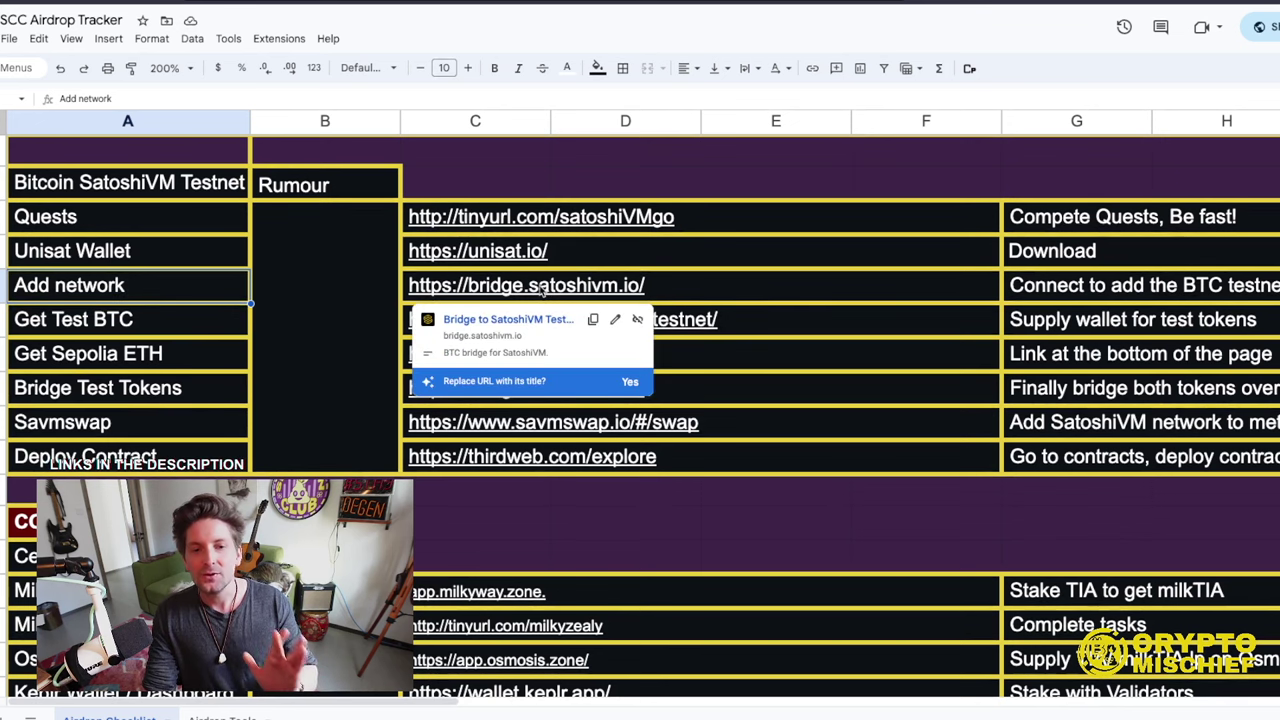
mouse_move(540, 216)
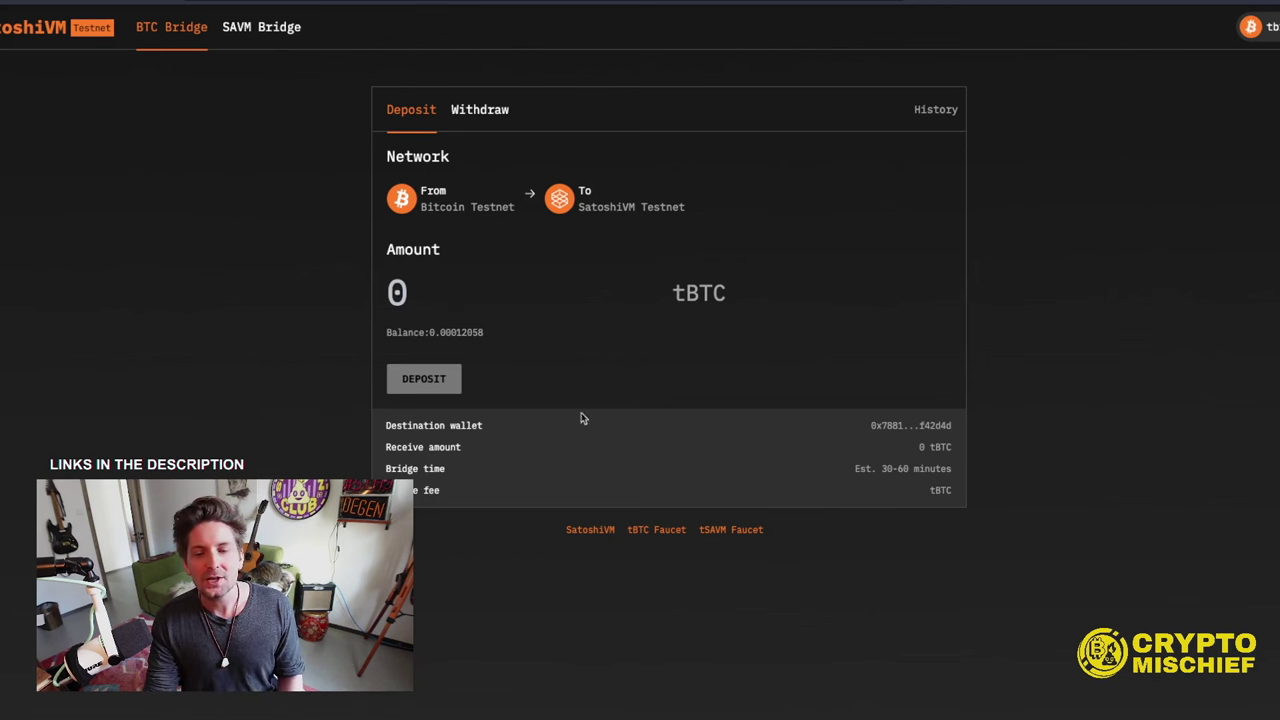
left_click(1250, 27)
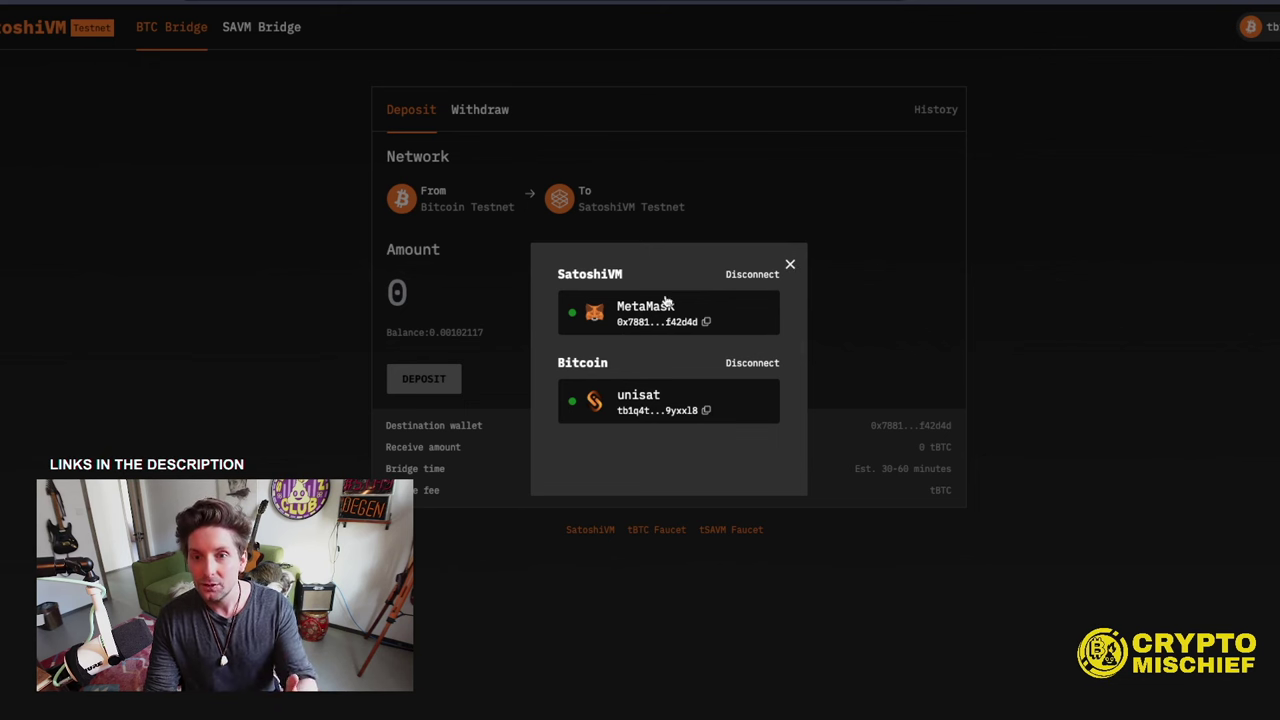
left_click(789, 267)
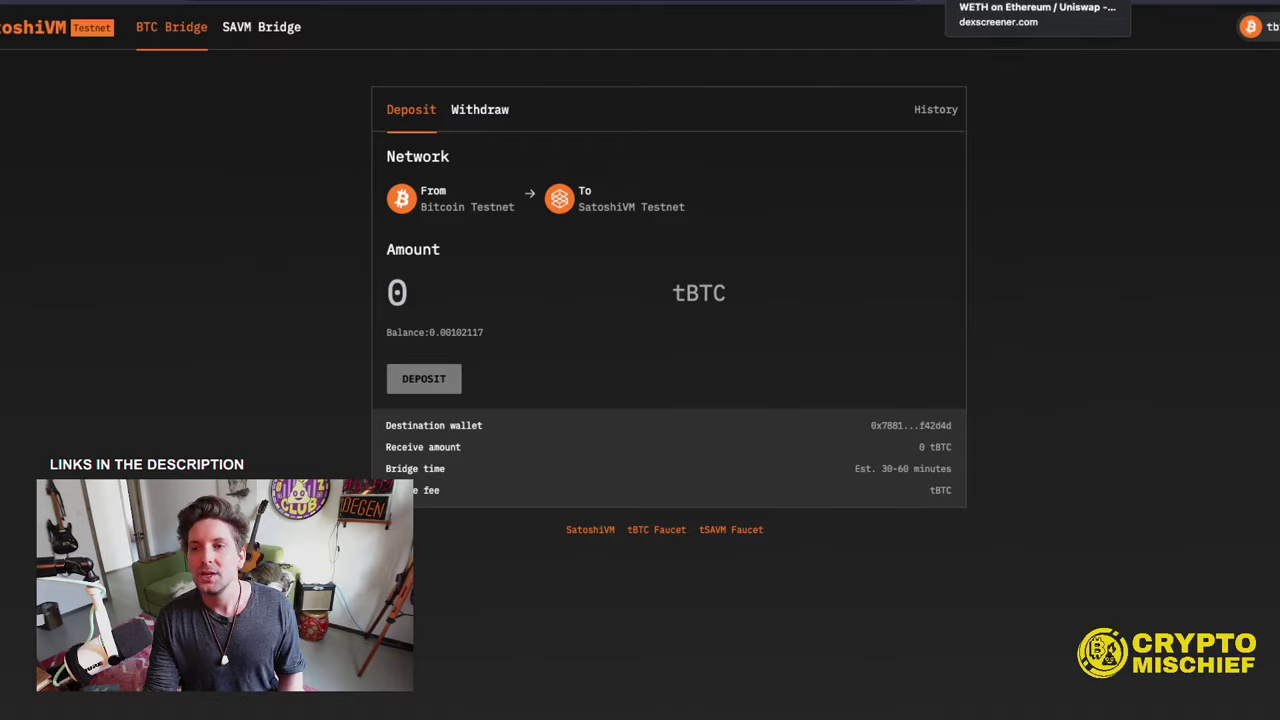
left_click(1060, 2)
left_click(1150, 2)
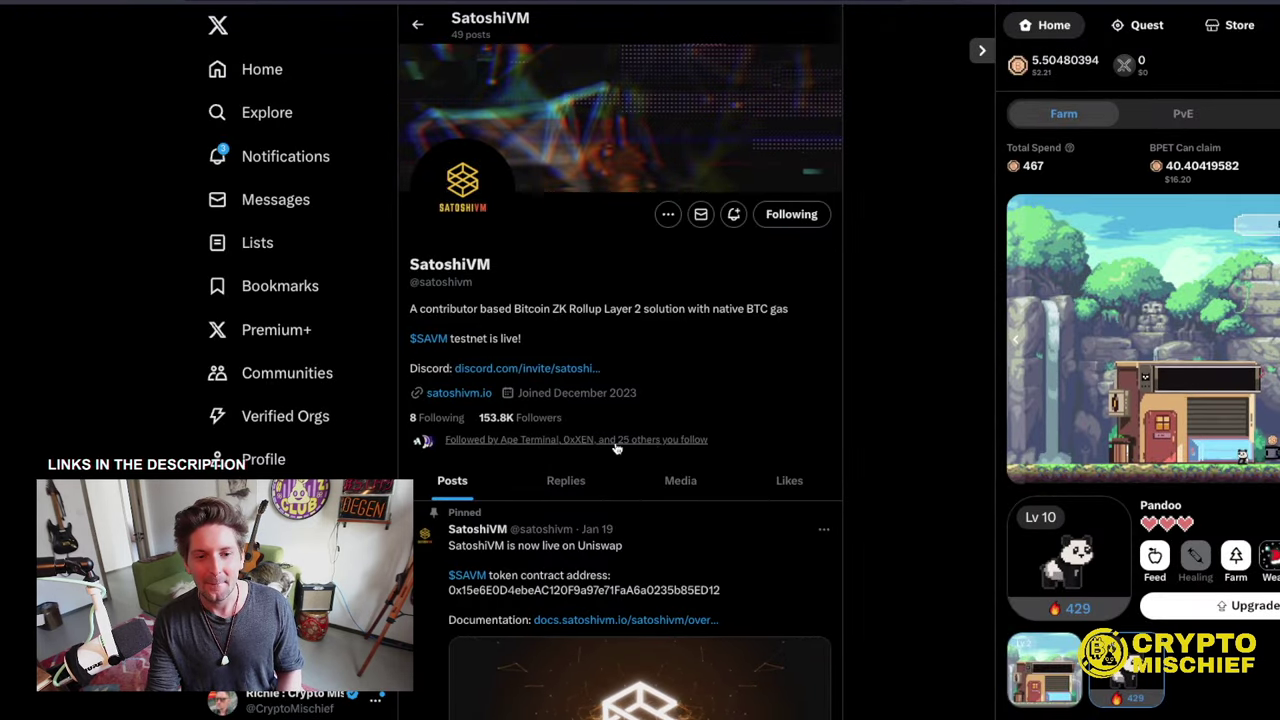
- Scroll through the SatoshiVM X profile and its pinned token-address post
scroll(660, 428, "down", 1)
scroll(660, 428, "down", 2)
scroll(645, 390, "up", 2)
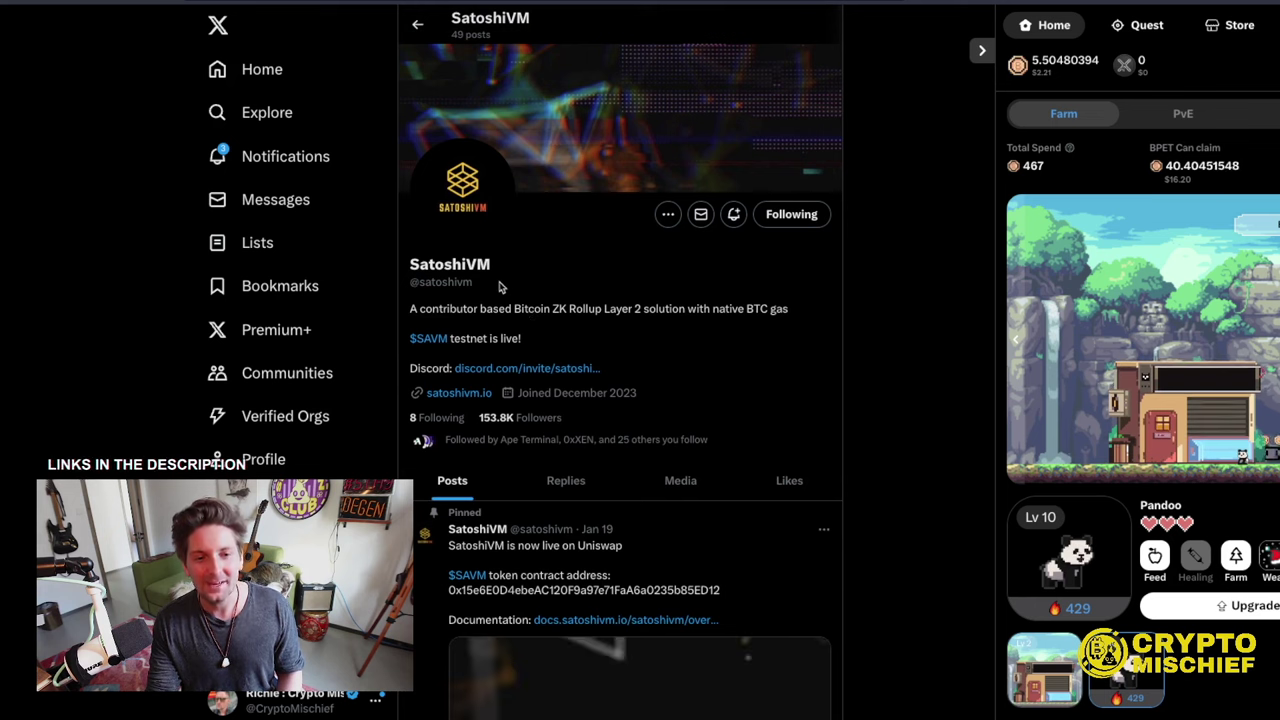
scroll(642, 376, "down", 2)
scroll(743, 330, "up", 2)
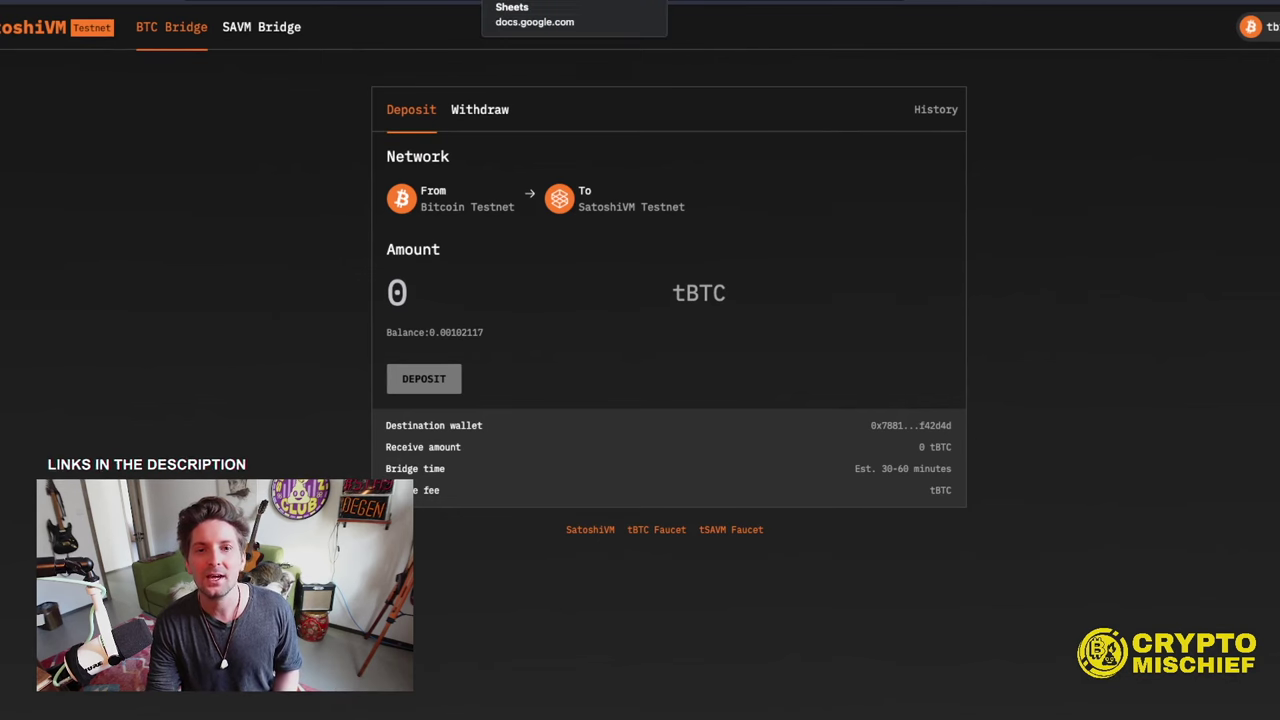
- Review the tracker's Get Test BTC row, its coinfaucet link and notes
left_click(520, 2)
left_click(174, 325)
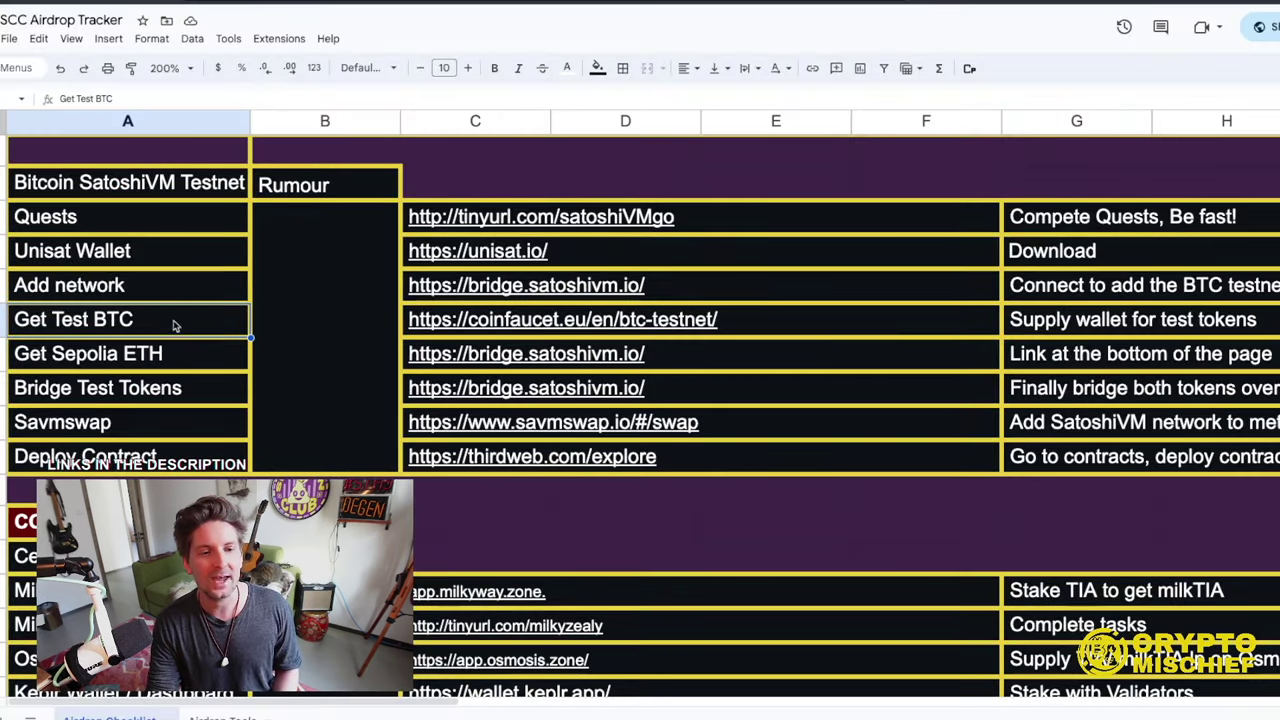
left_click(771, 323)
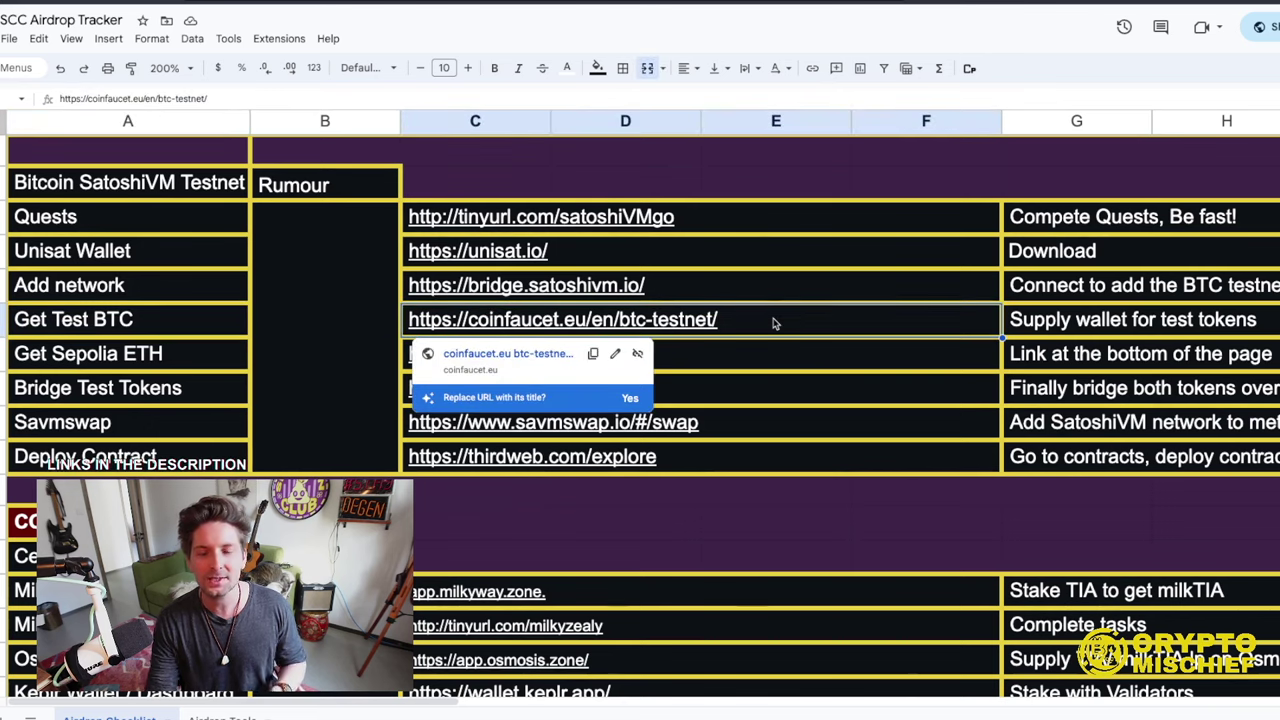
key("Right")
key("Right")
left_click(738, 319)
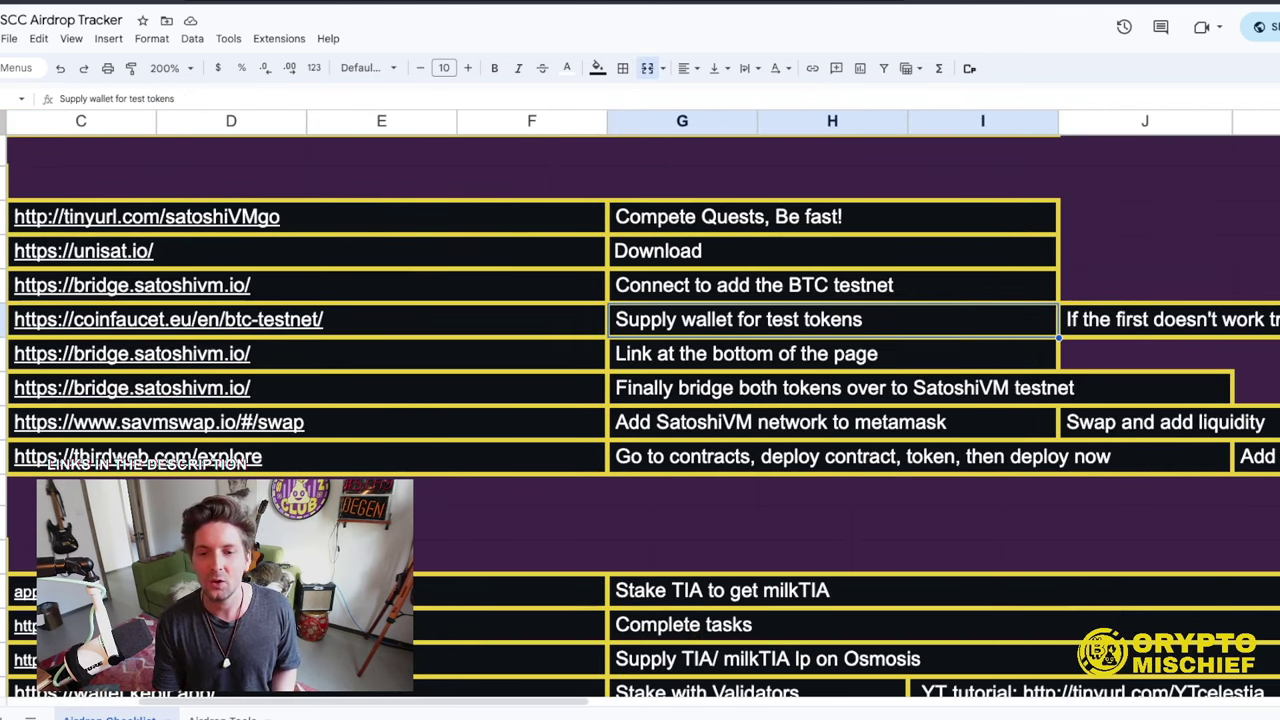
left_click(1160, 319)
key("Right")
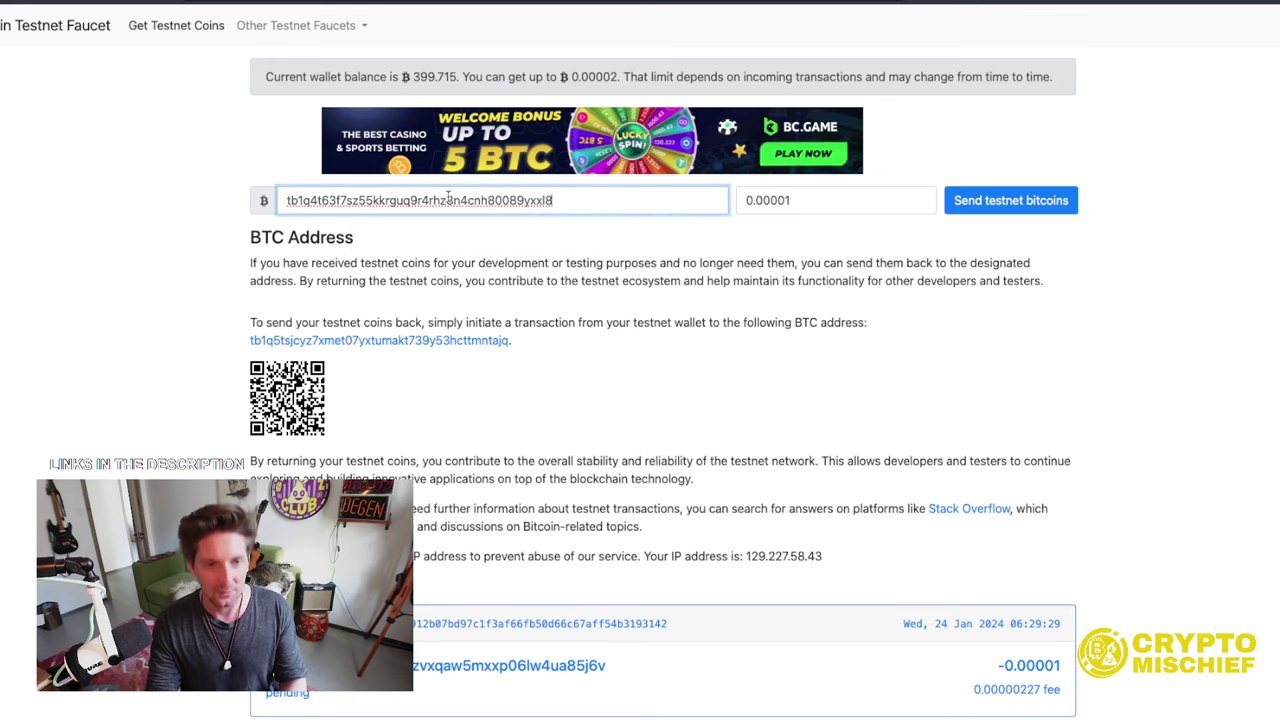
- Request testnet bitcoins and solve the motorcycle and bicycle reCAPTCHA challenges
left_click(1003, 204)
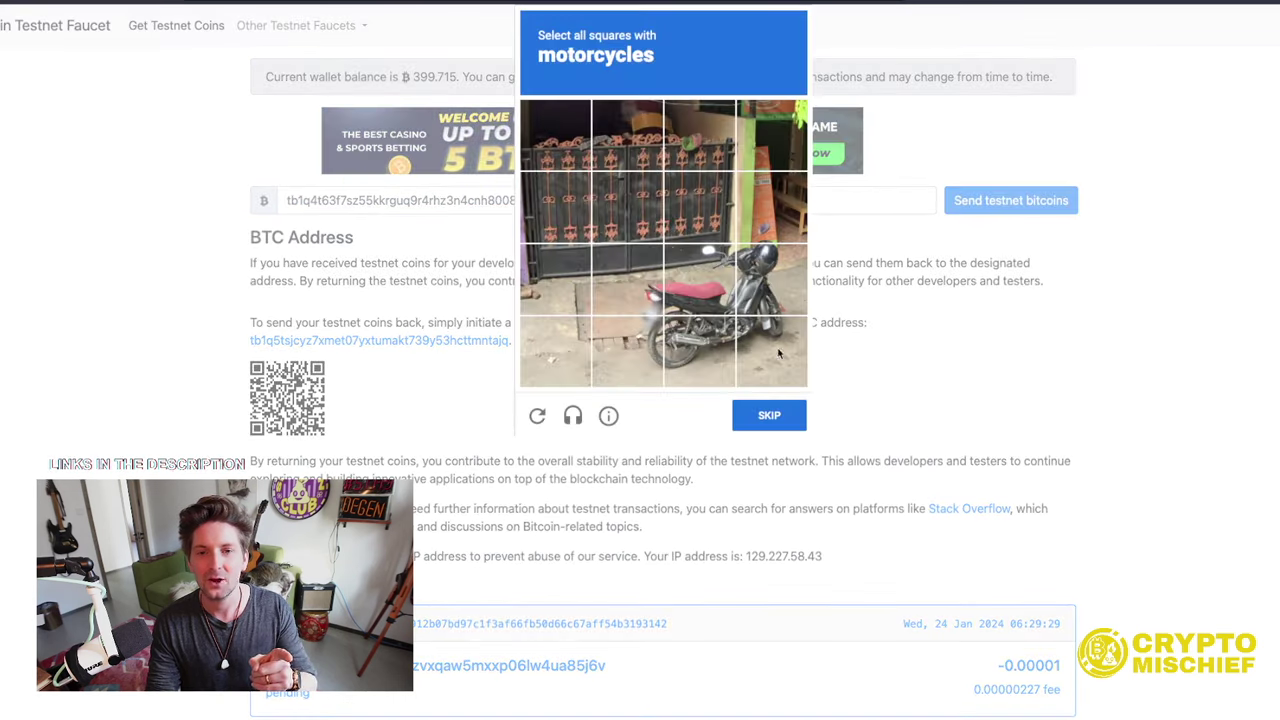
left_click(755, 332)
left_click(770, 282)
left_click(698, 282)
left_click(698, 352)
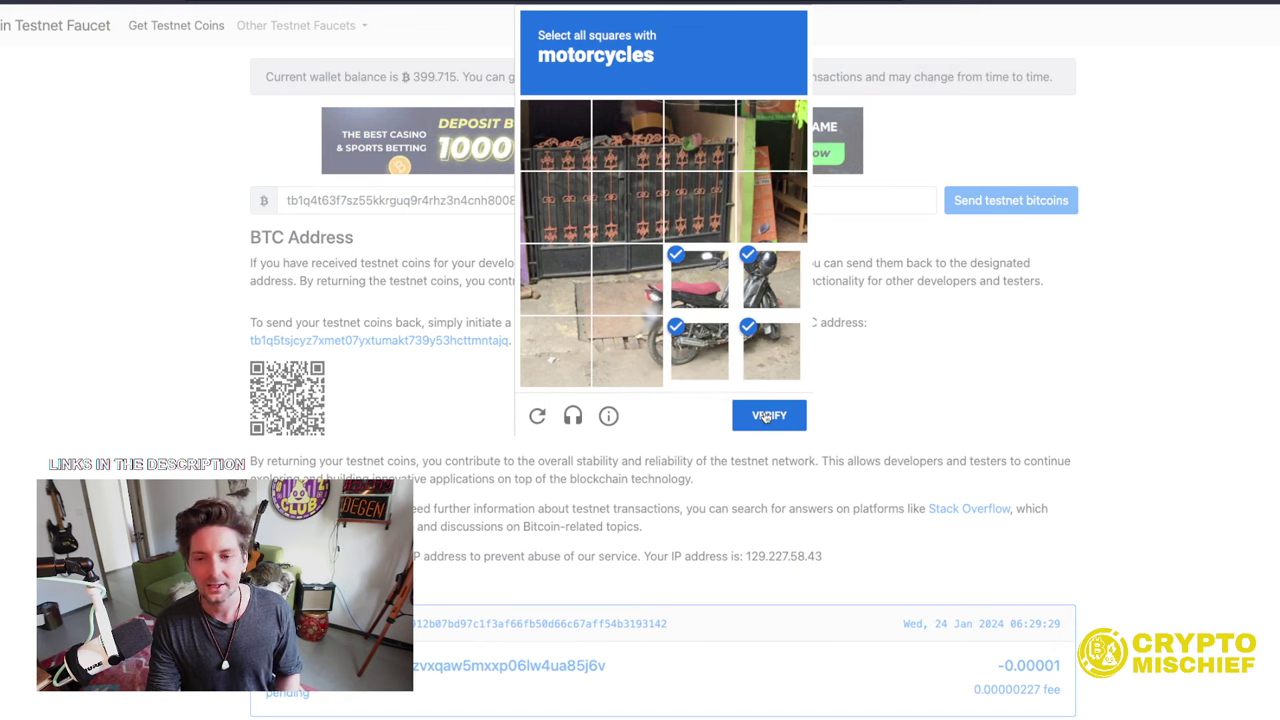
left_click(768, 418)
left_click(664, 244)
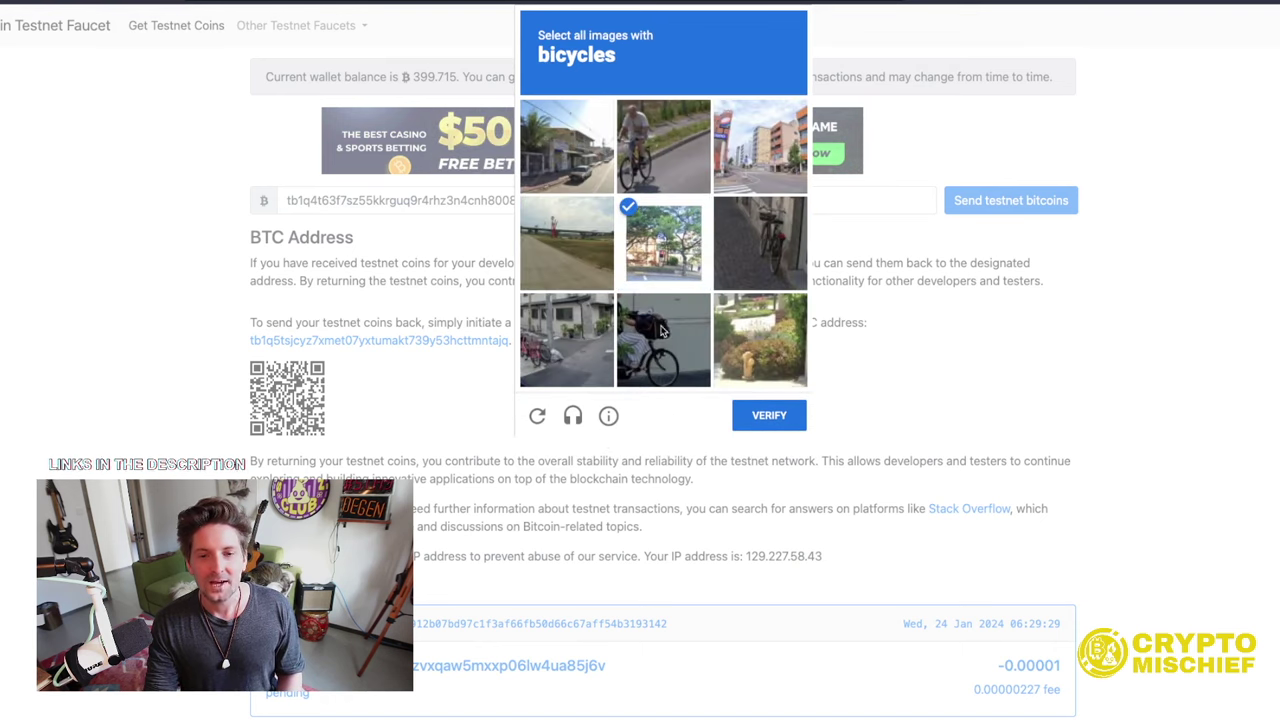
left_click(664, 334)
left_click(743, 268)
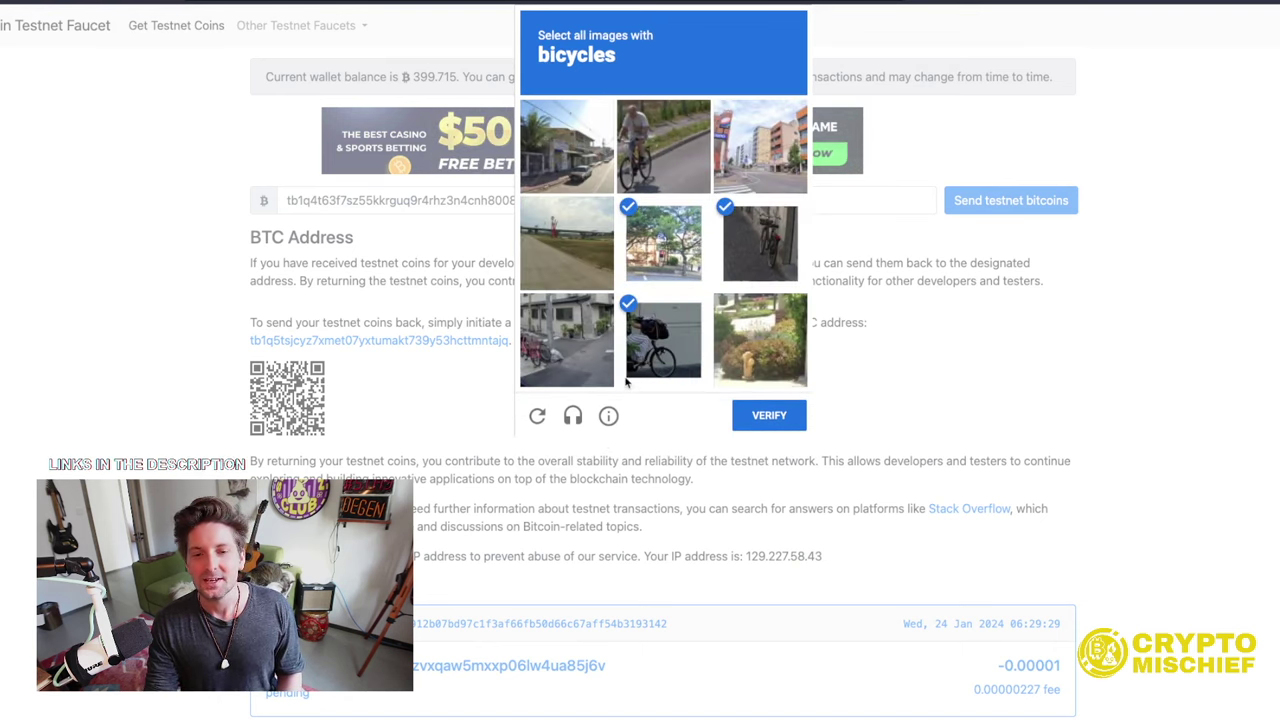
left_click(605, 365)
left_click(772, 420)
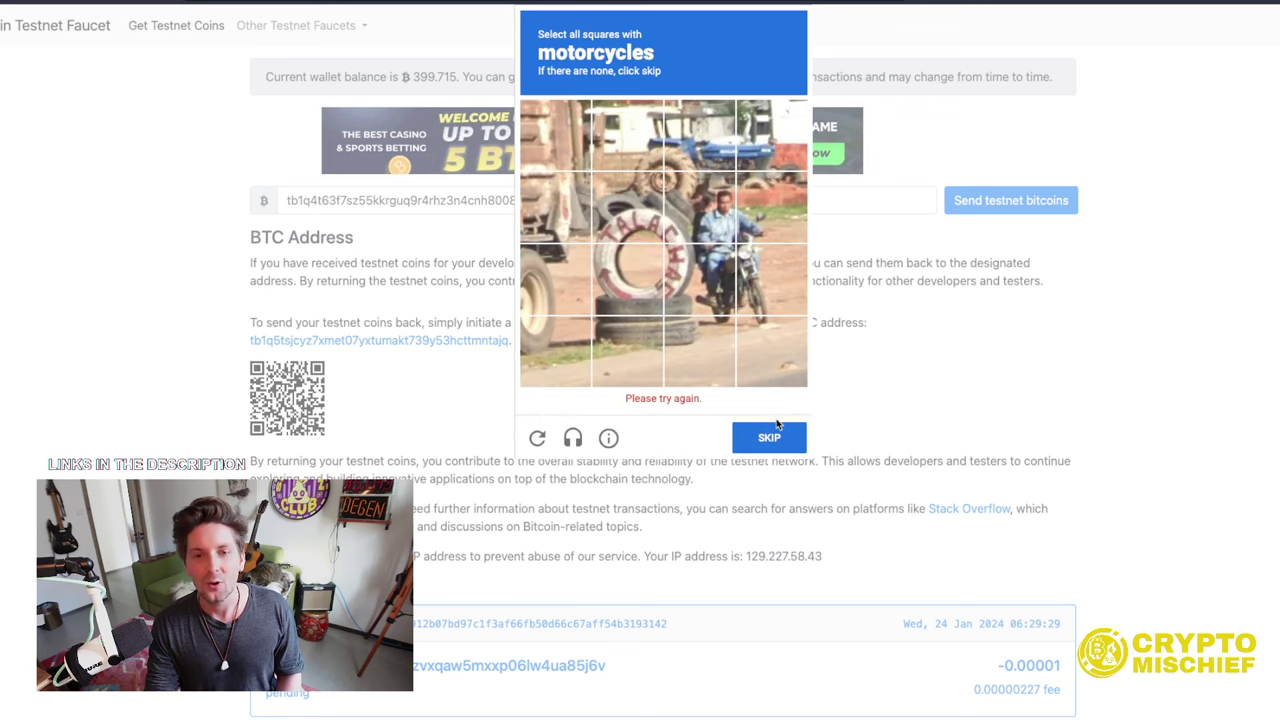
- Finish the motorcycle and traffic-light challenges and queue 0.00001 tBTC, highlighting the confirmation
left_click(700, 208)
left_click(772, 208)
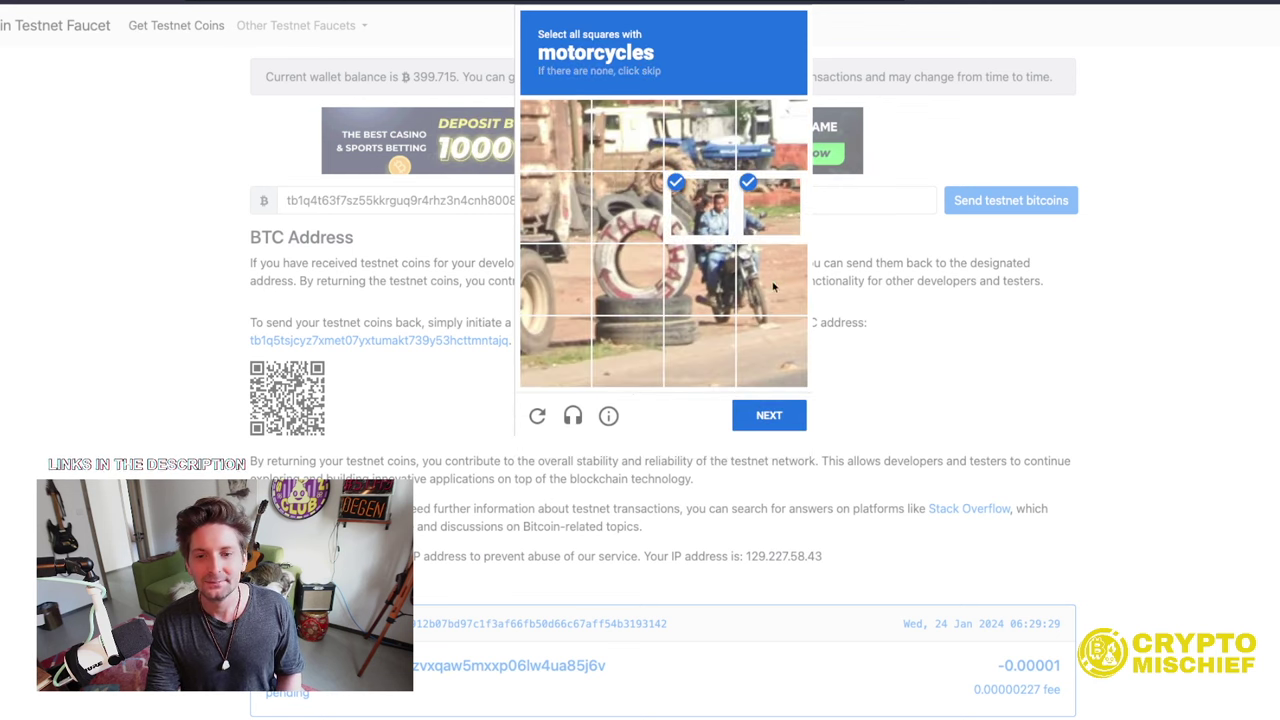
left_click(773, 287)
left_click(700, 280)
left_click(700, 352)
left_click(758, 375)
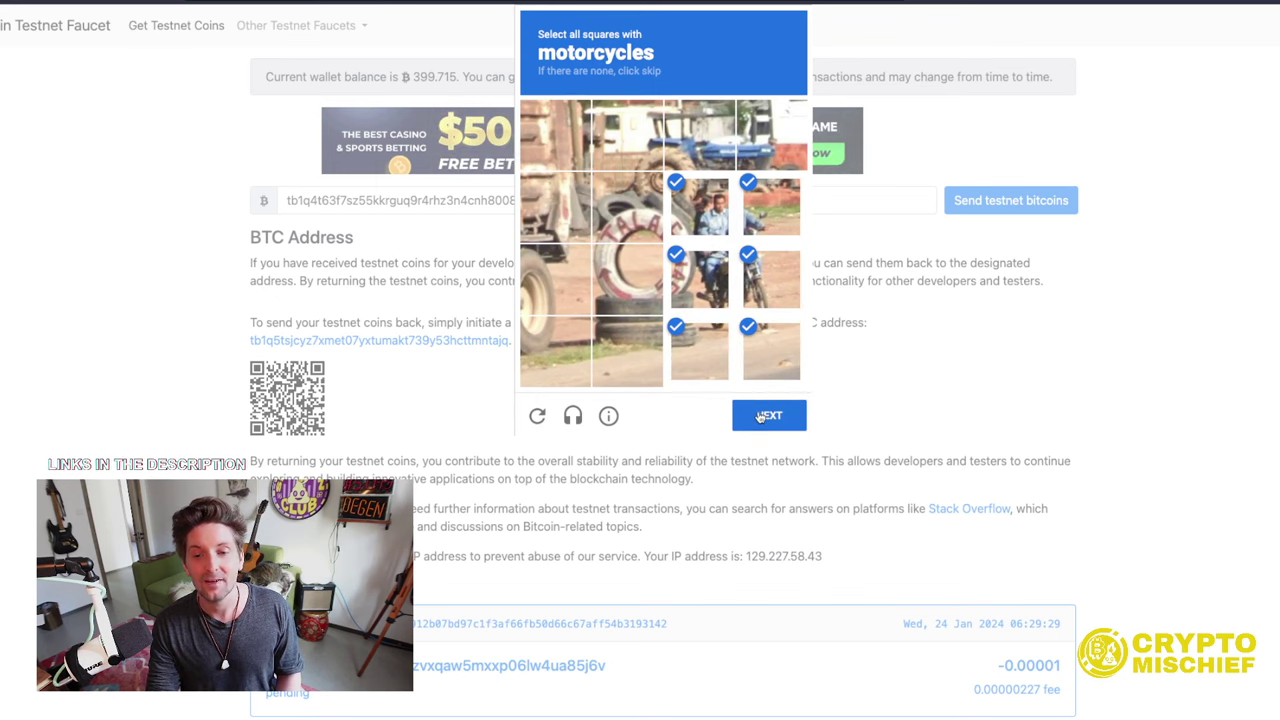
left_click(763, 416)
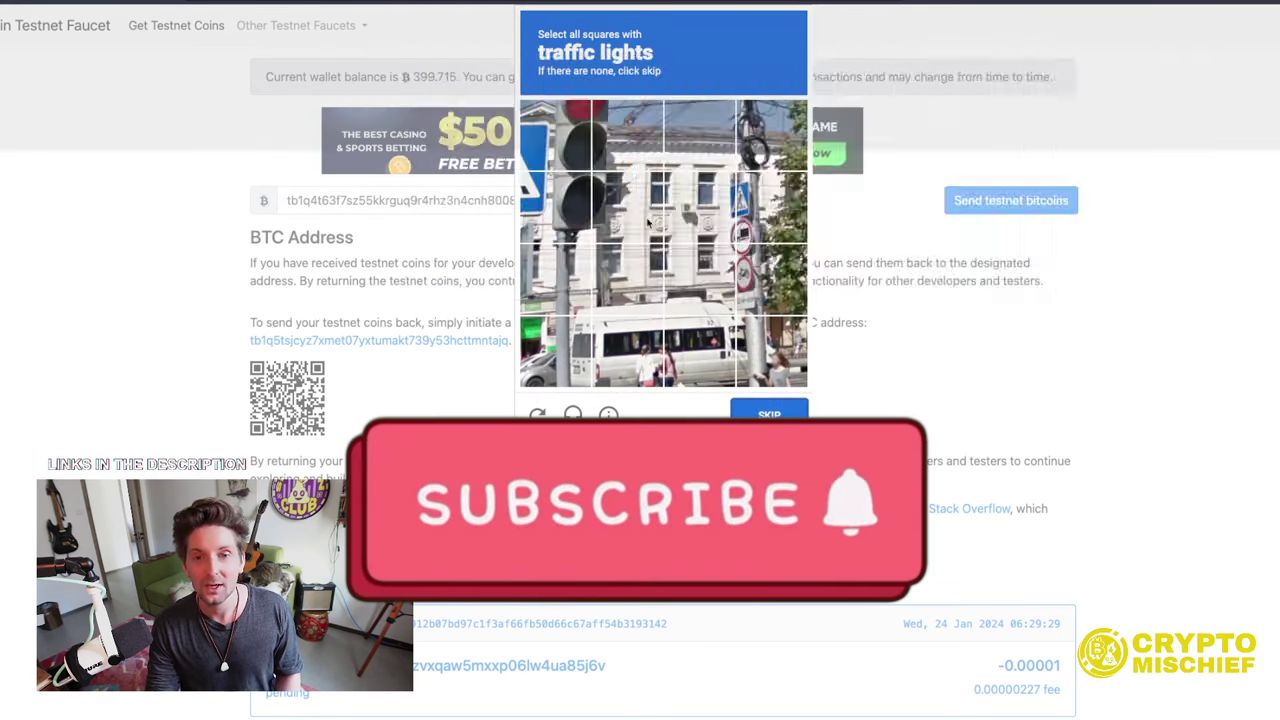
left_click(556, 136)
left_click(627, 136)
left_click(556, 208)
left_click(627, 208)
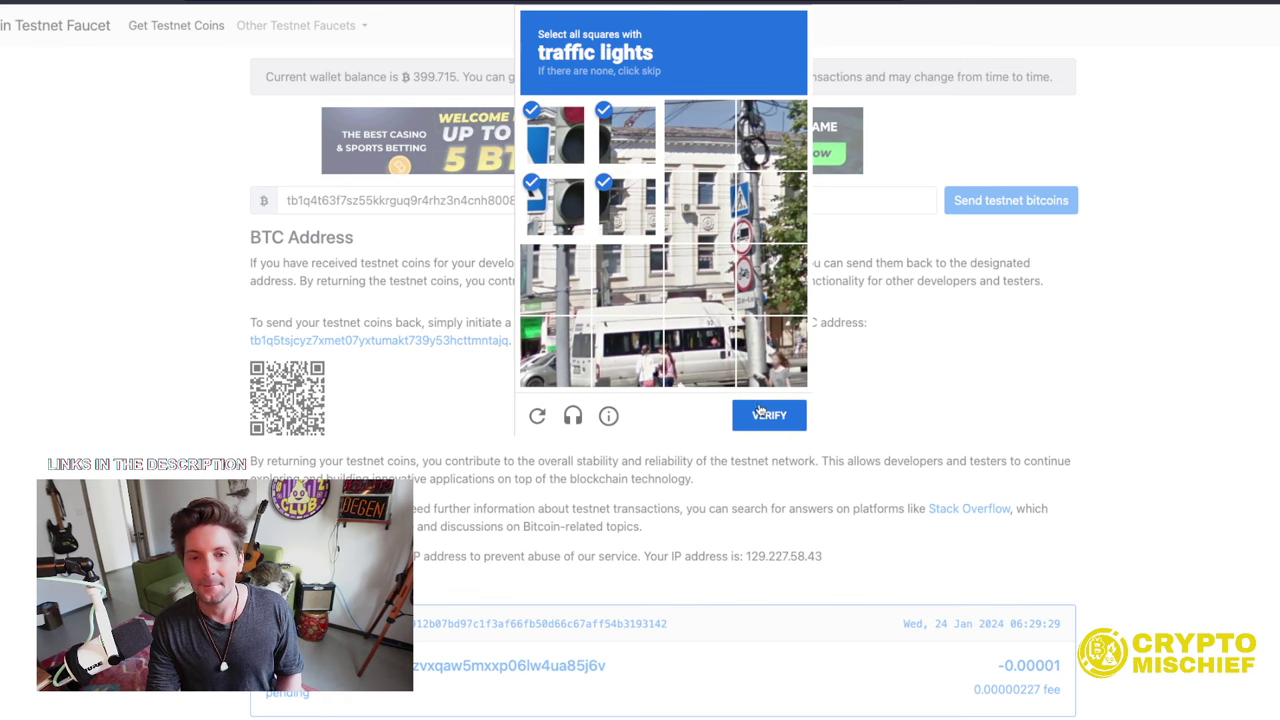
left_click(760, 413)
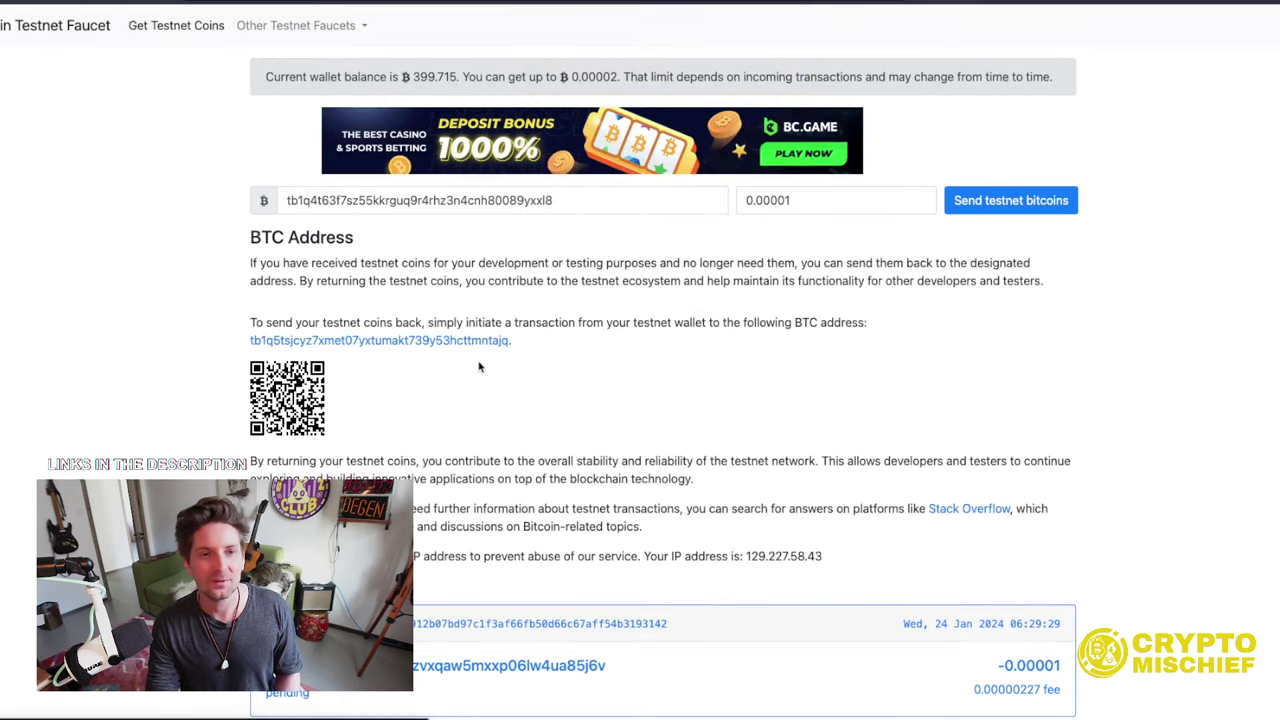
left_click(993, 202)
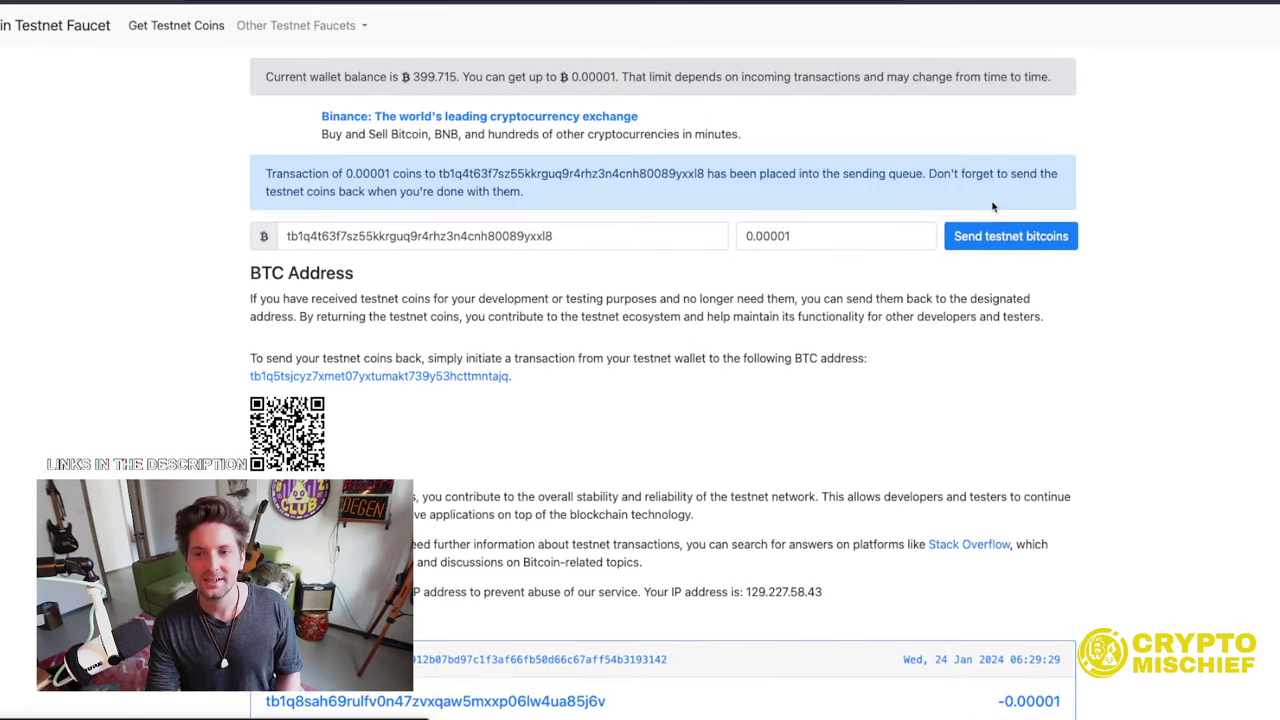
left_click_drag(345, 174, 1063, 187)
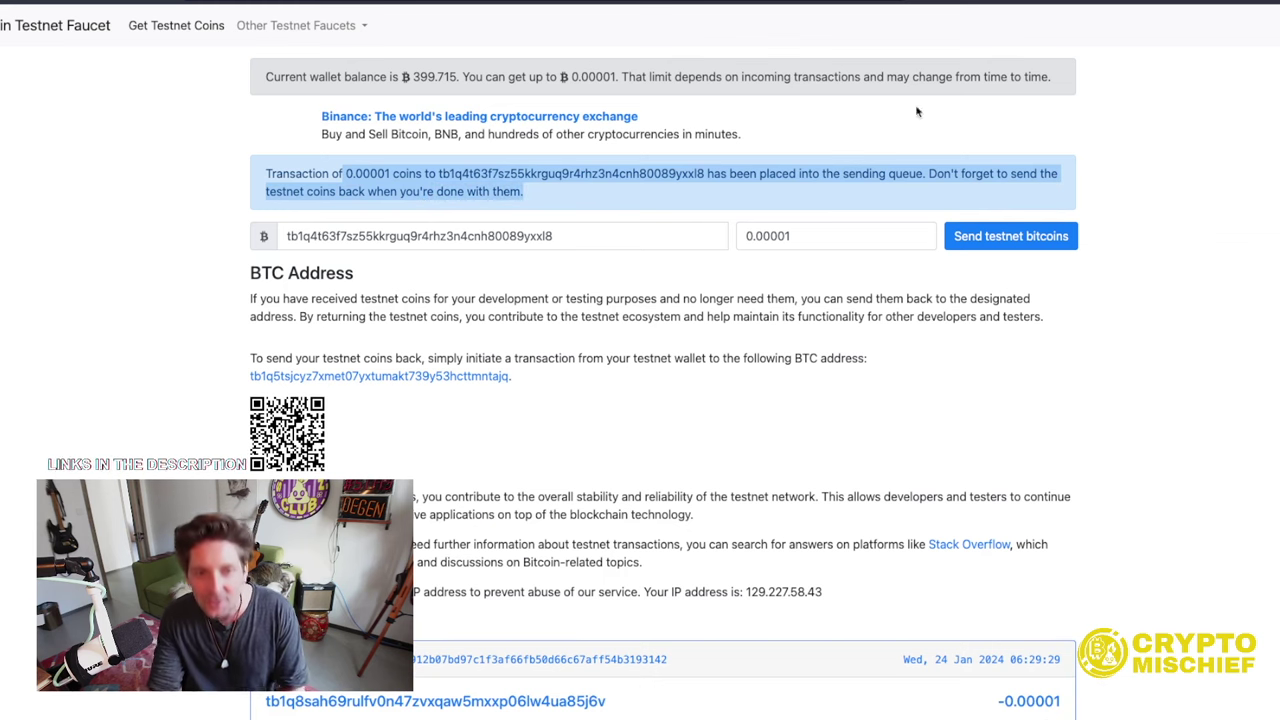
left_click(1185, 1)
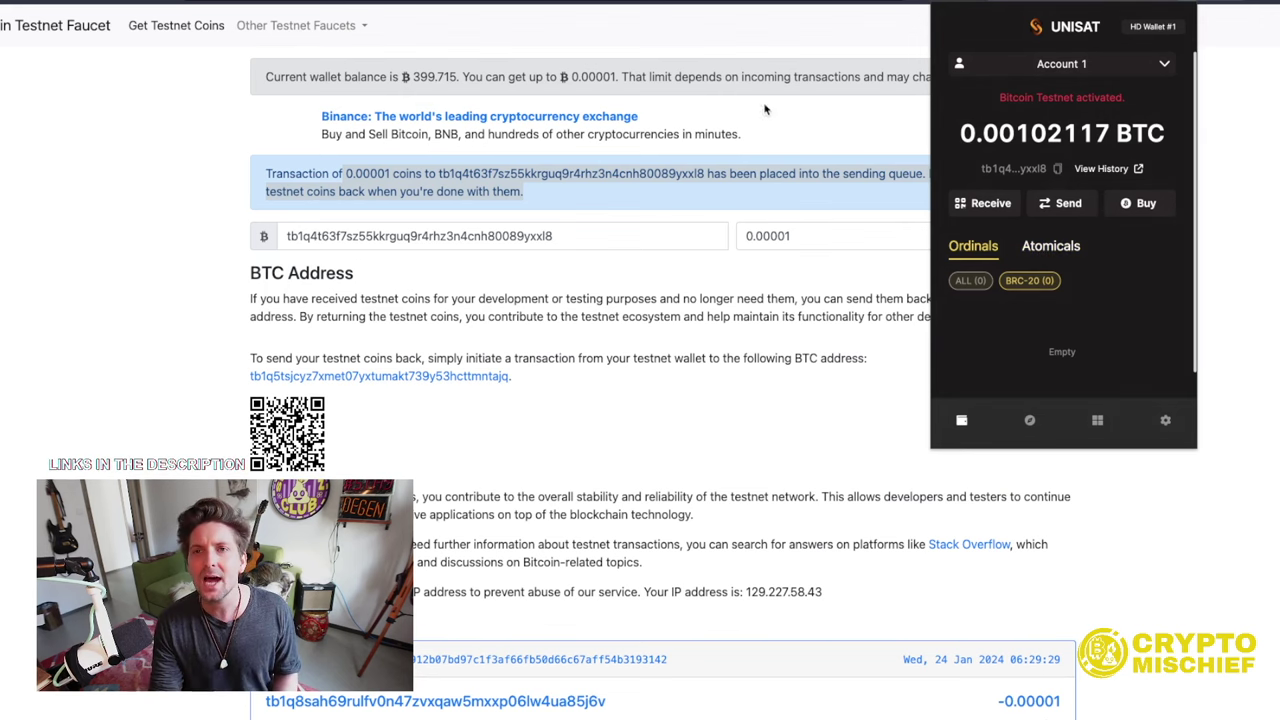
left_click(636, 26)
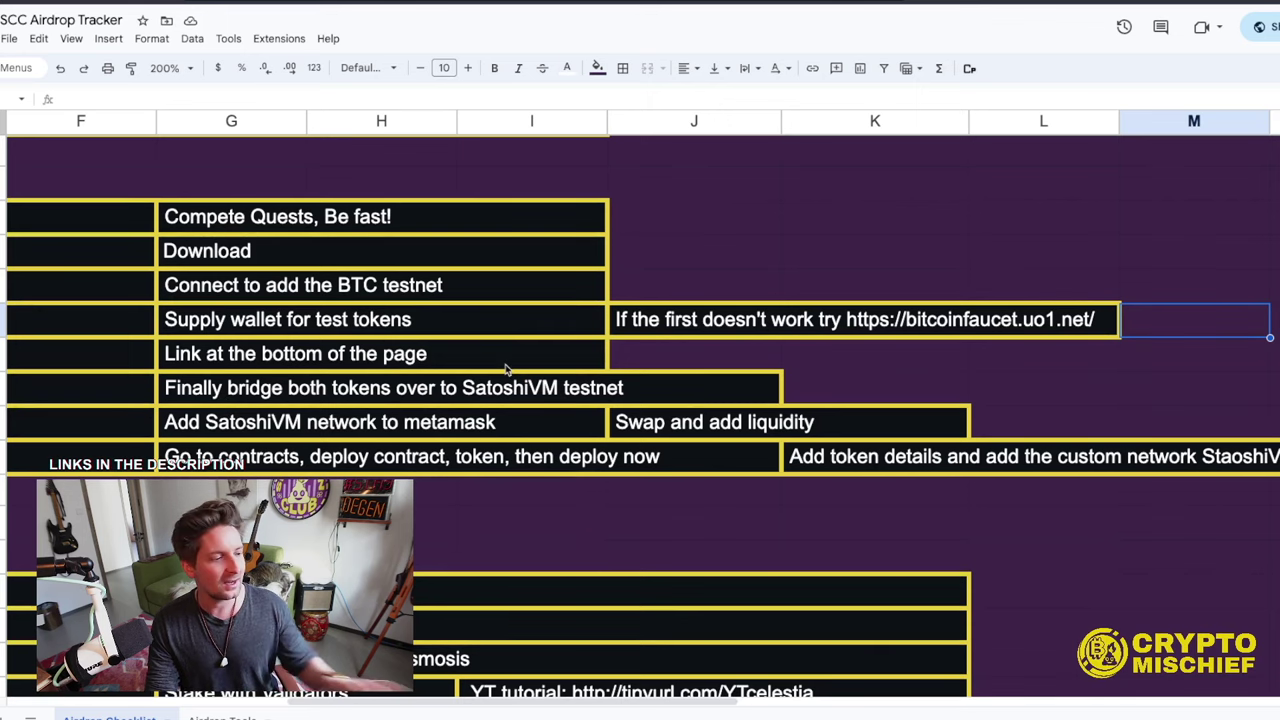
scroll(505, 368, "left", 5)
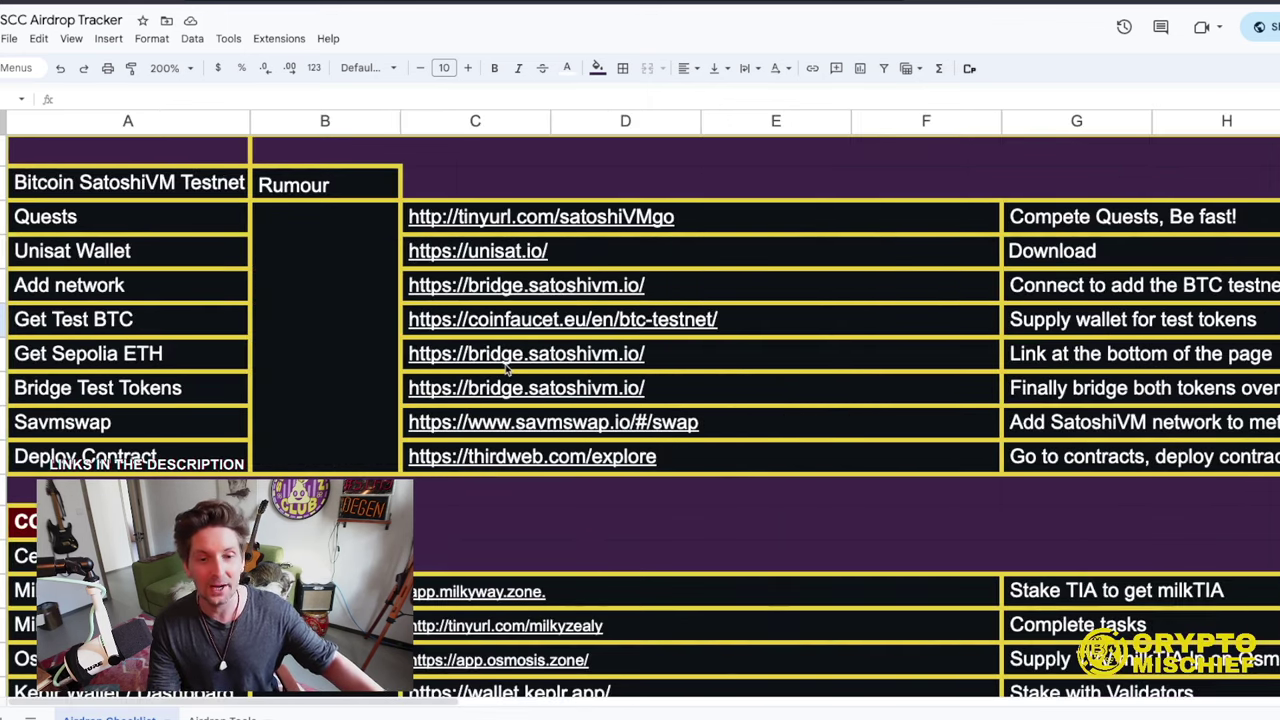
left_click(157, 366)
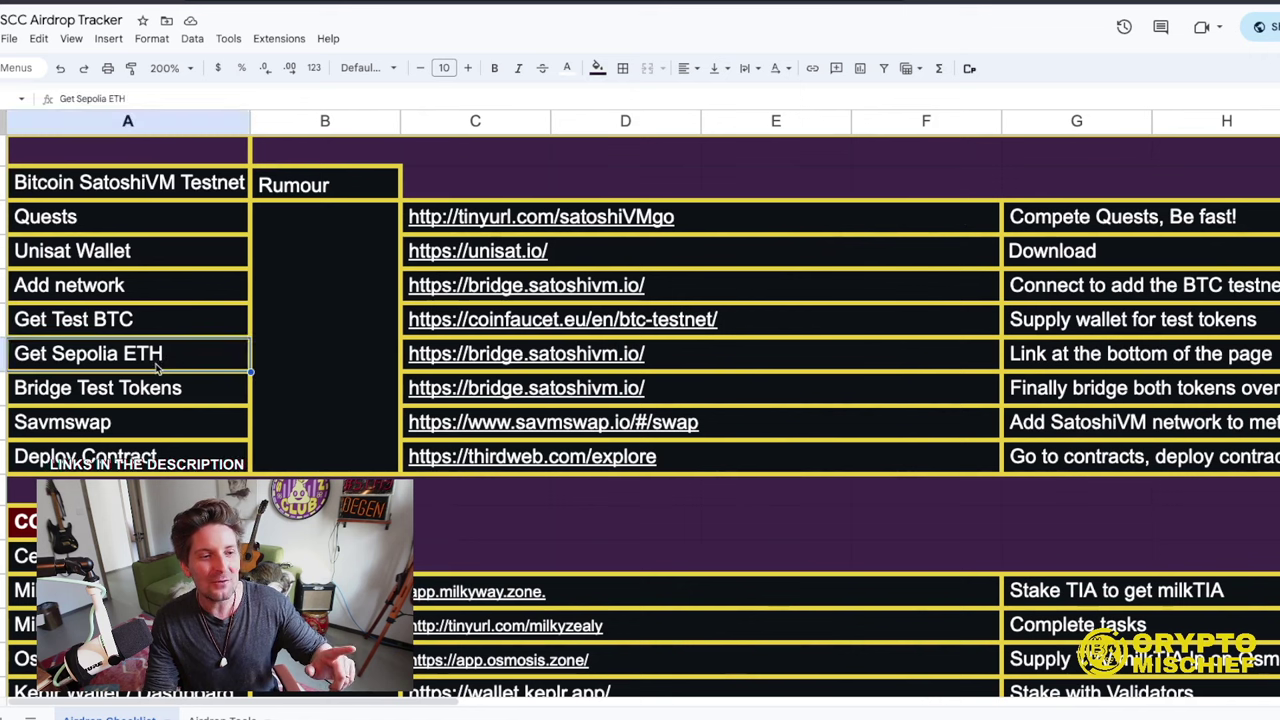
mouse_move(476, 364)
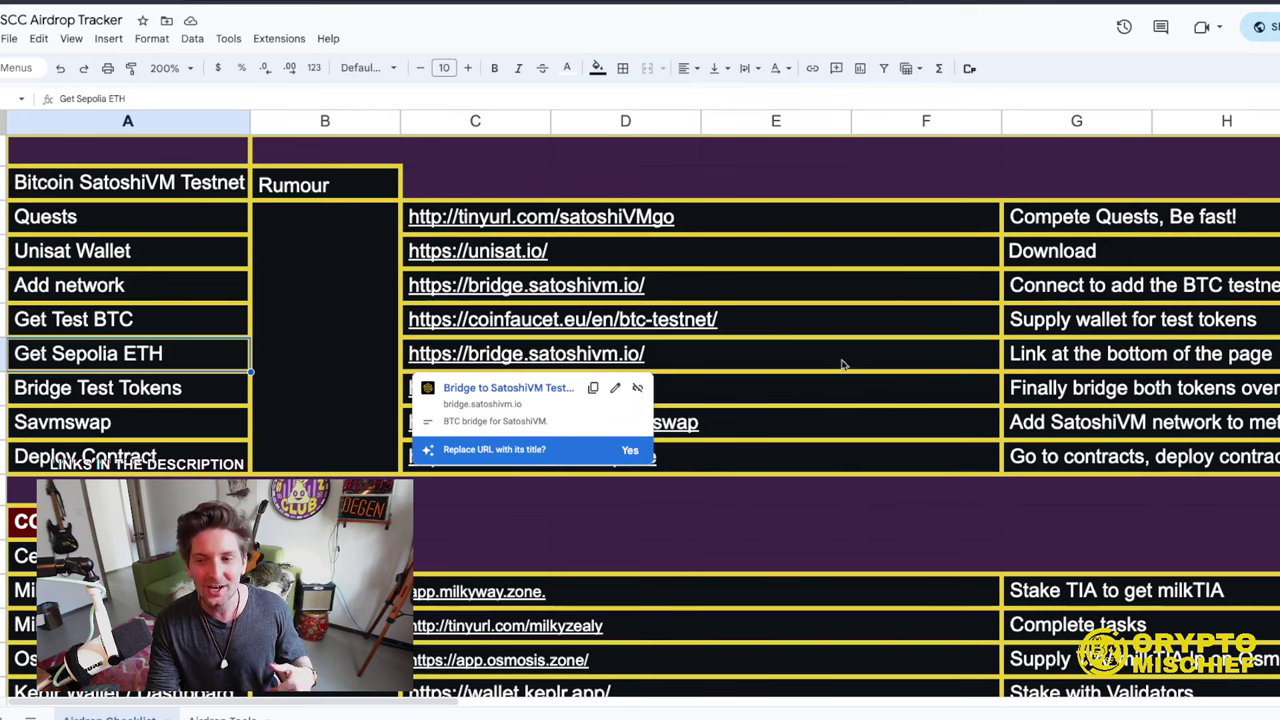
scroll(1045, 364, "right", 4)
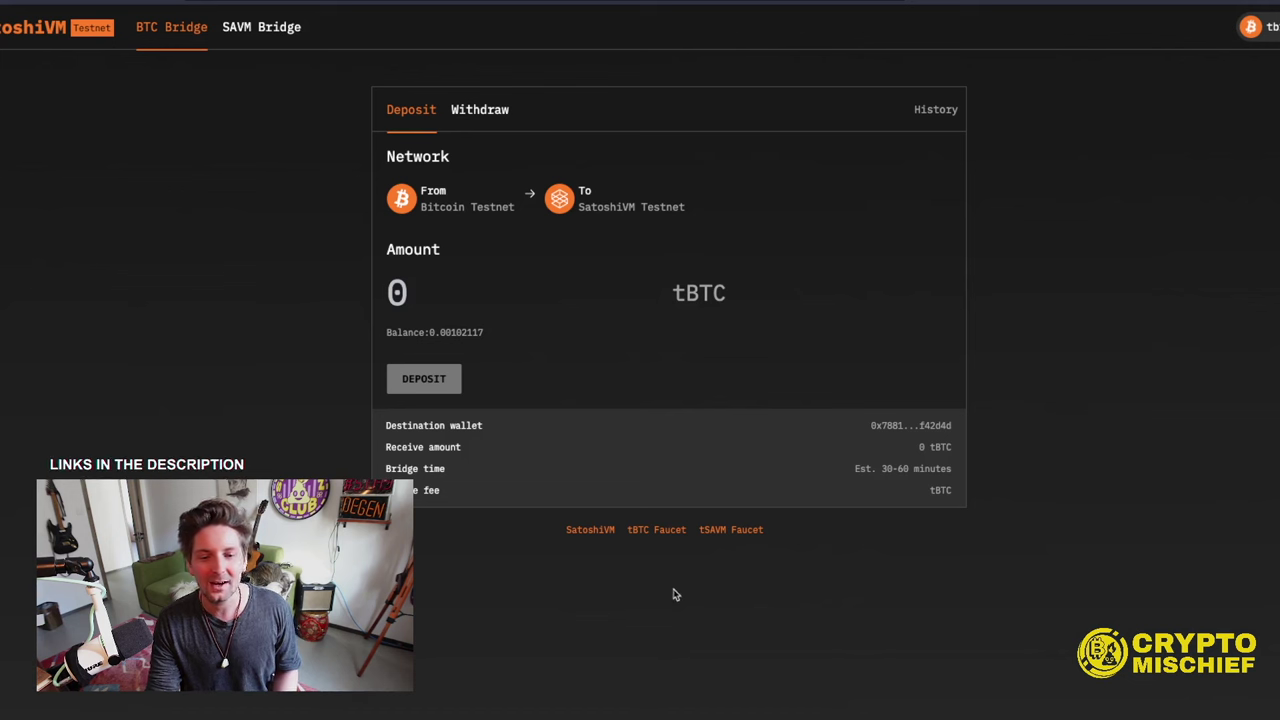
- Approve switching MetaMask to Sepolia and review the insufficient SepoliaETH fee warning
left_click(728, 531)
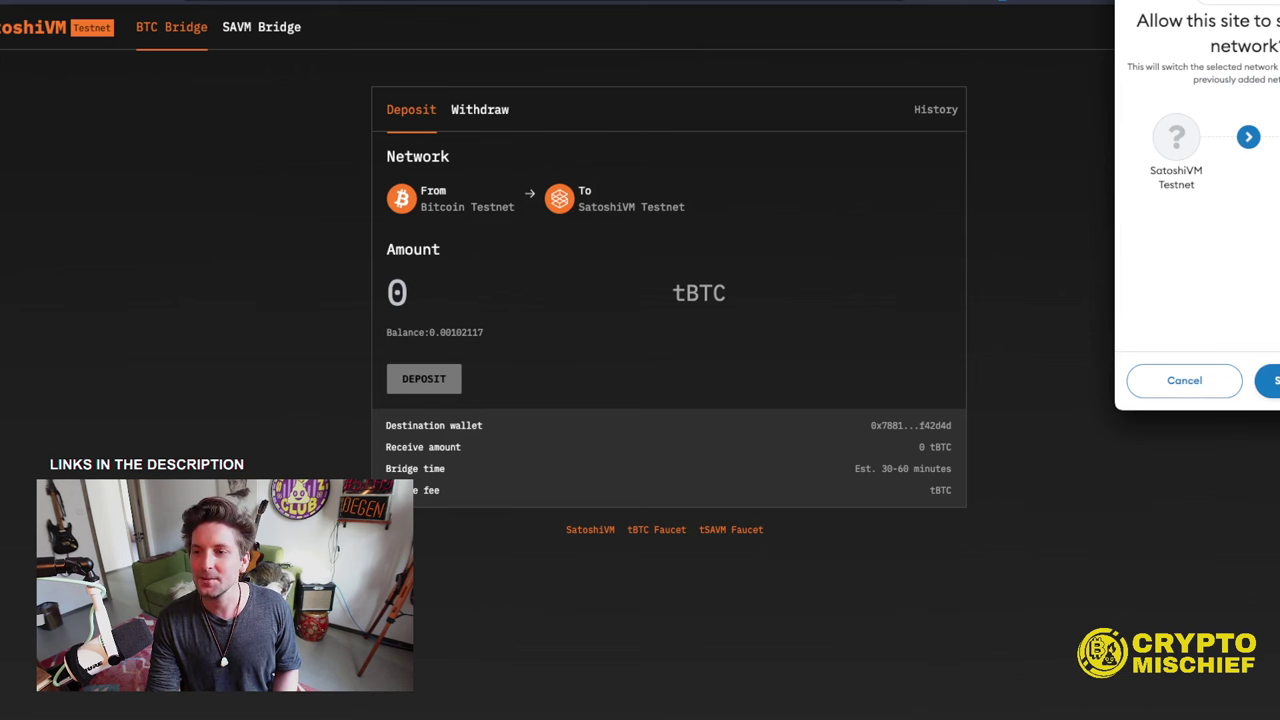
left_click(1268, 380)
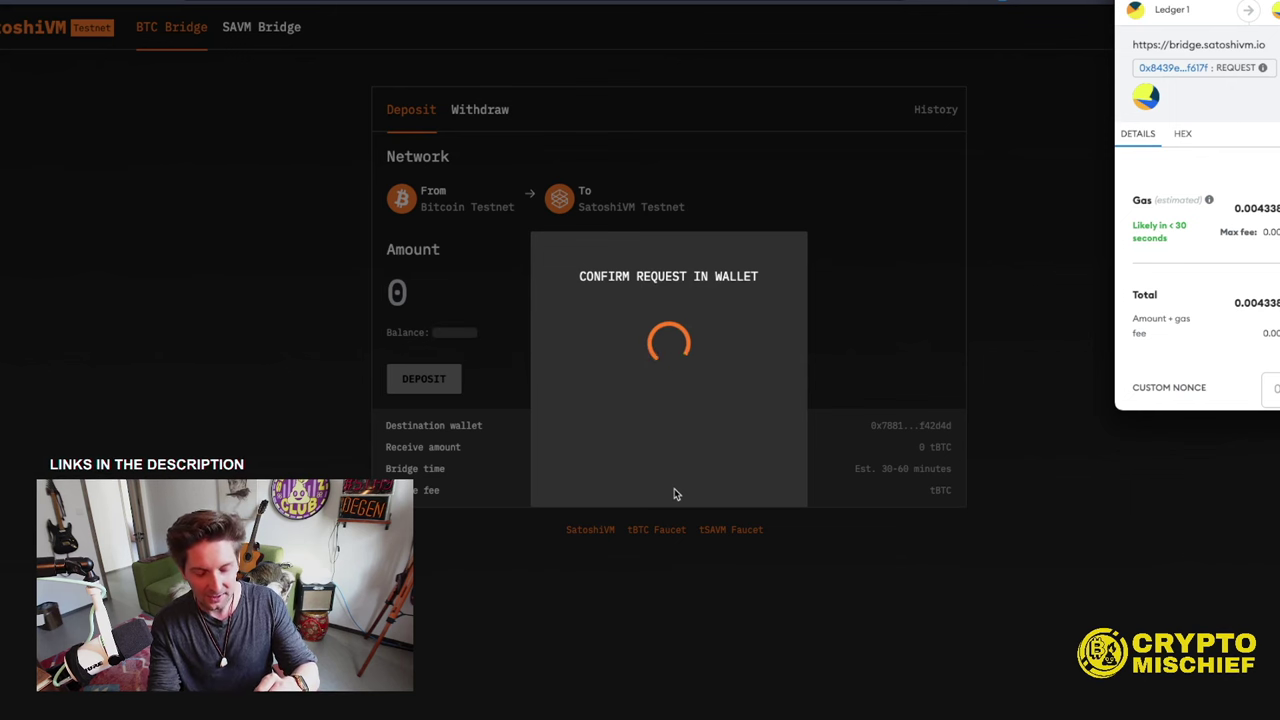
scroll(870, 330, "down", 5)
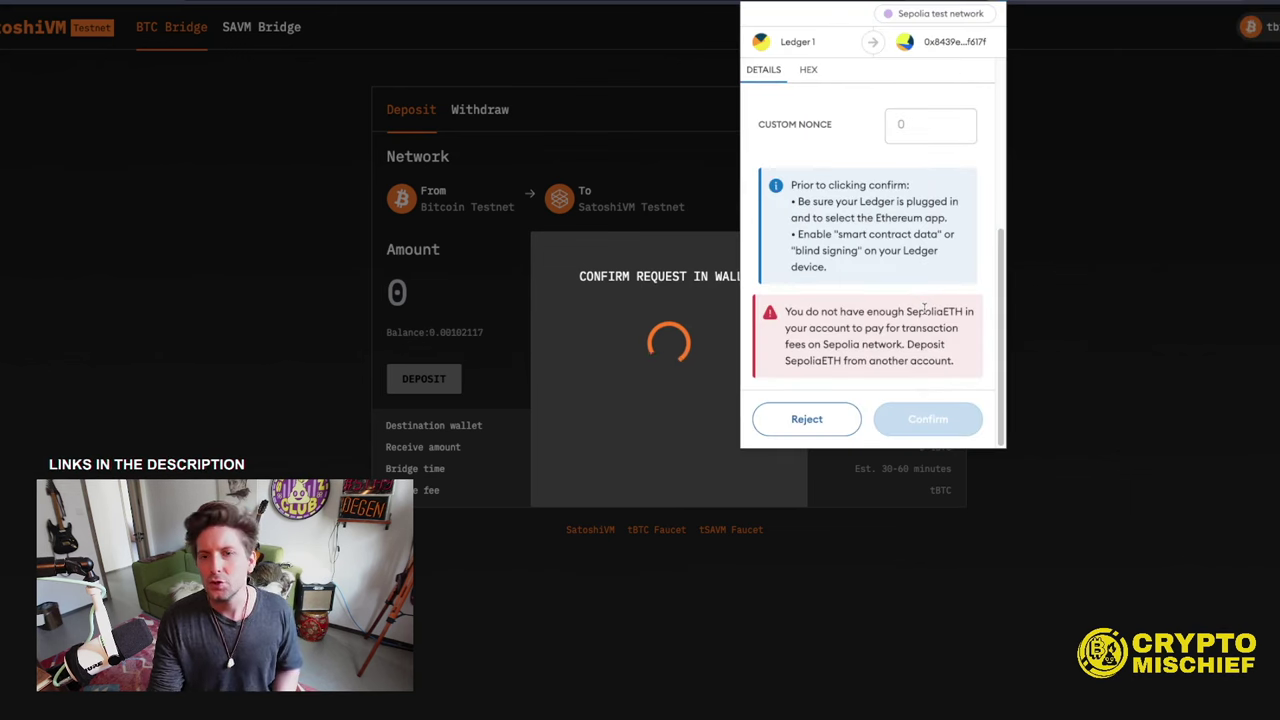
scroll(909, 327, "up", 5)
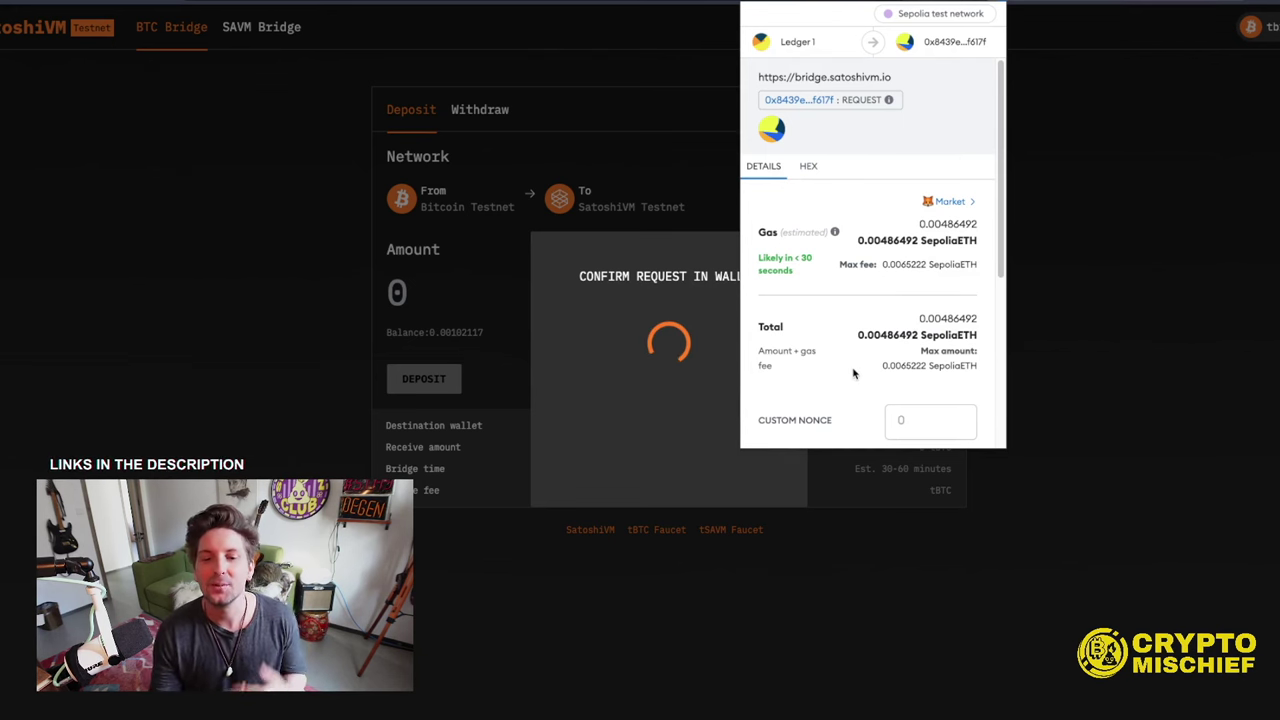
scroll(885, 314, "down", 5)
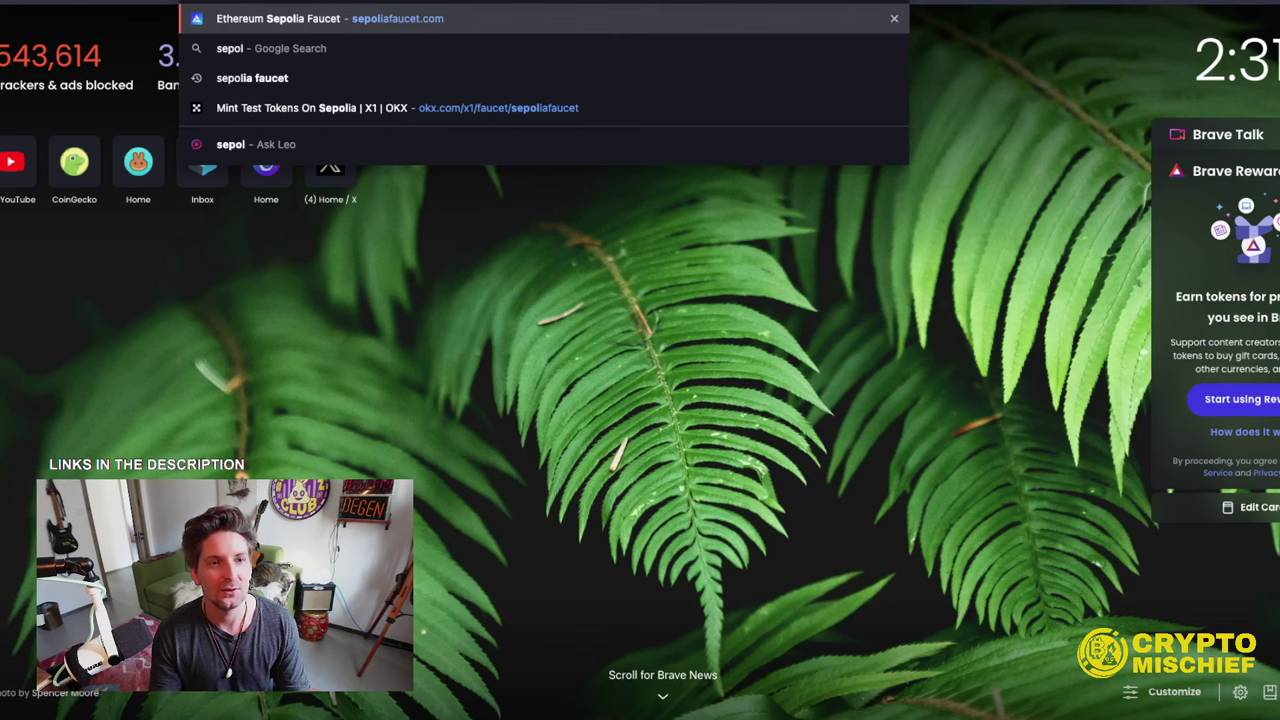
key("Escape")
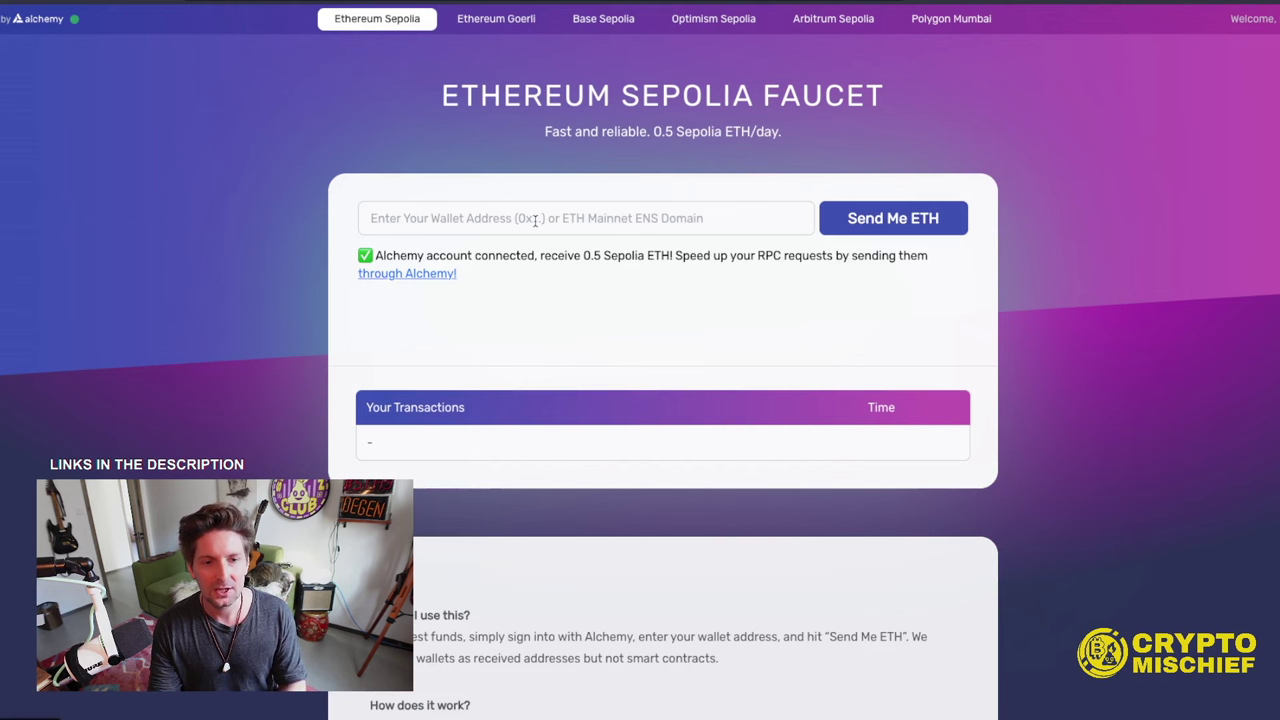
- Paste the wallet address into the Alchemy faucet and solve the motorcycle image challenge
left_click(996, 3)
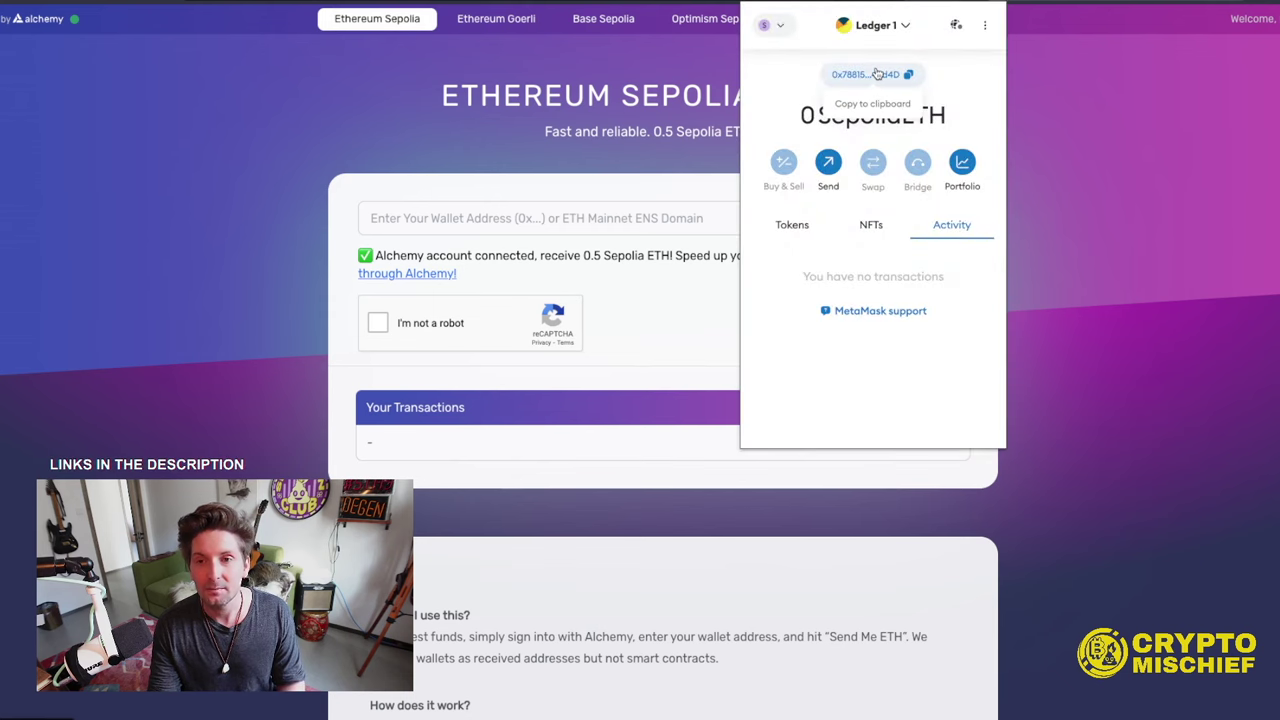
left_click(519, 220)
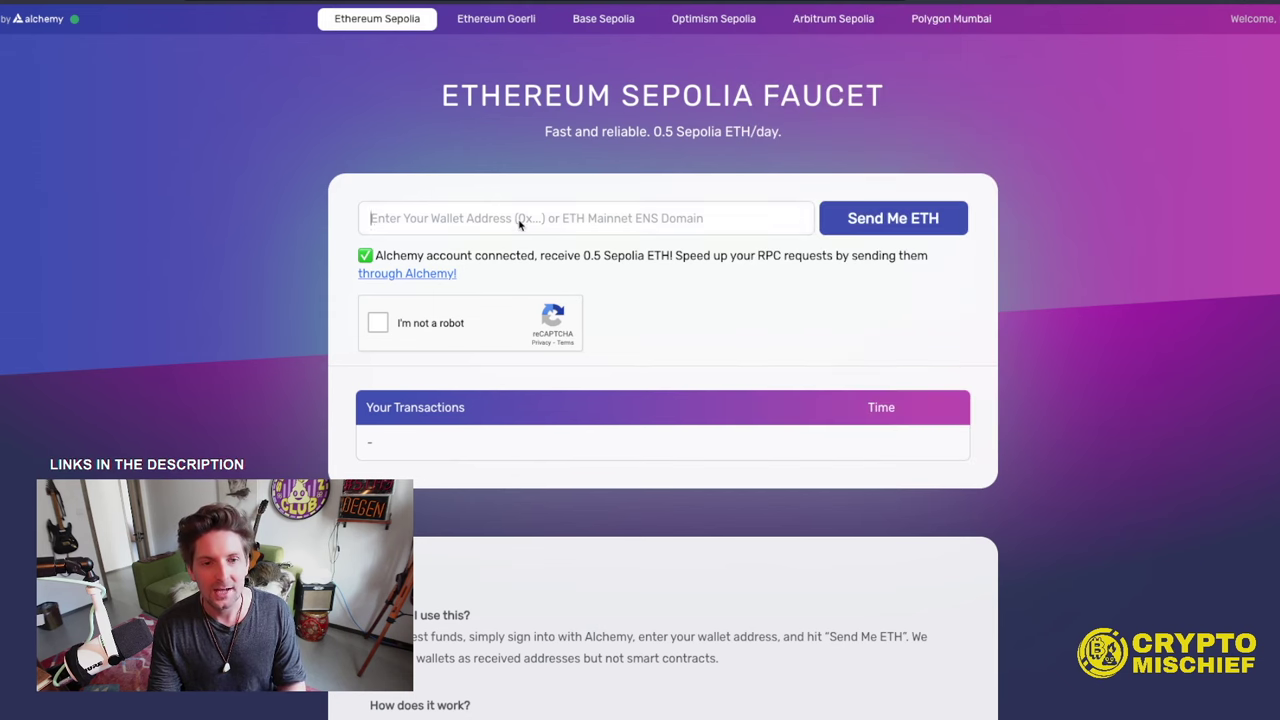
type("0x78815067c3926cc33F7790d87460BEC779F42d4D")
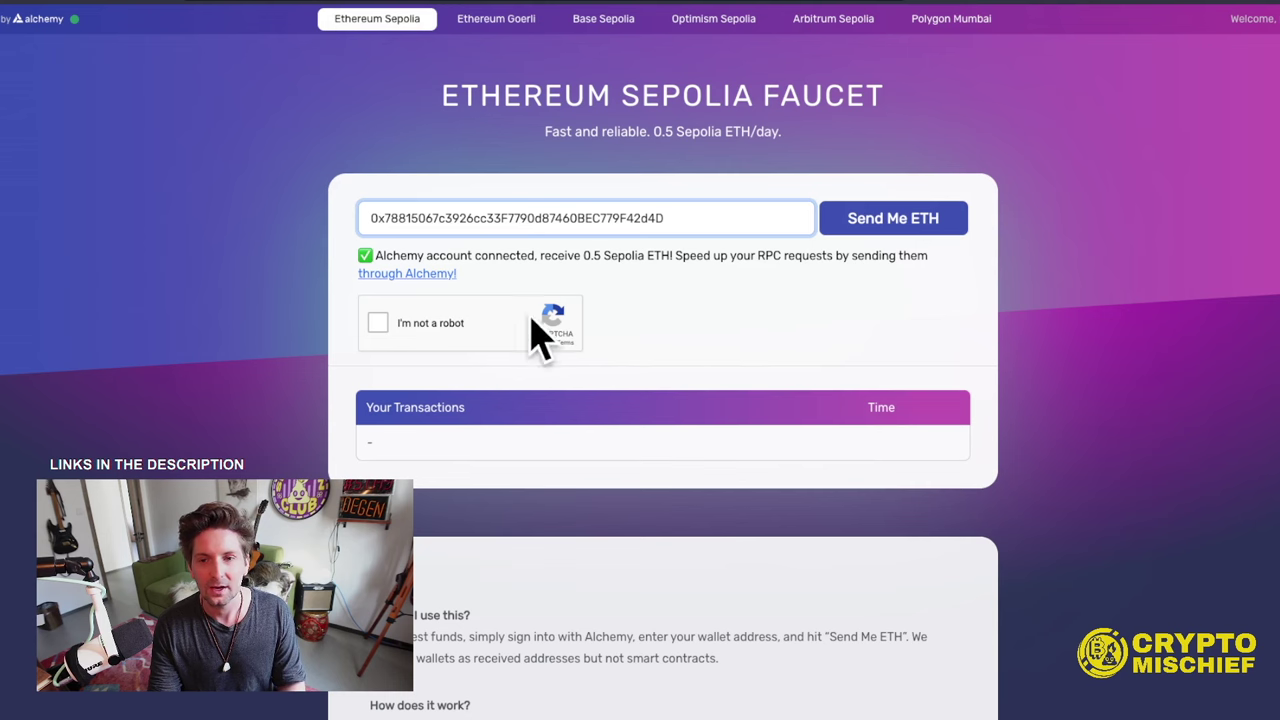
left_click(378, 323)
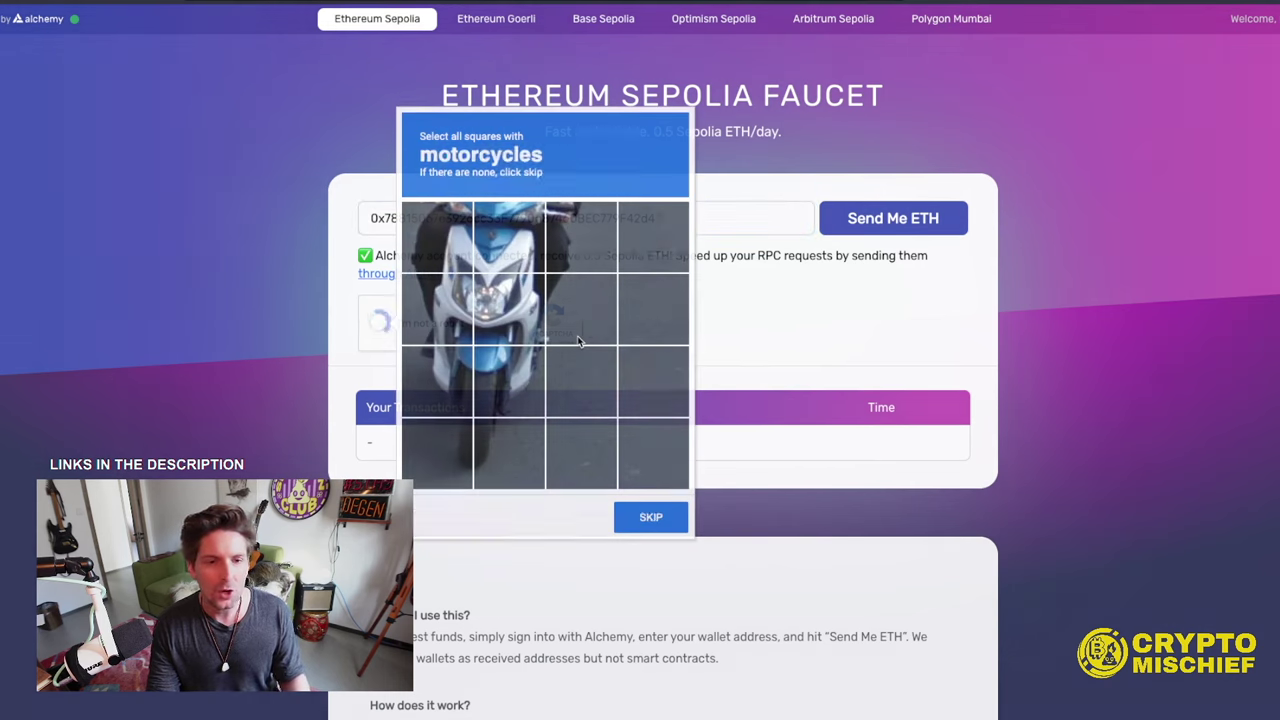
left_click(524, 312)
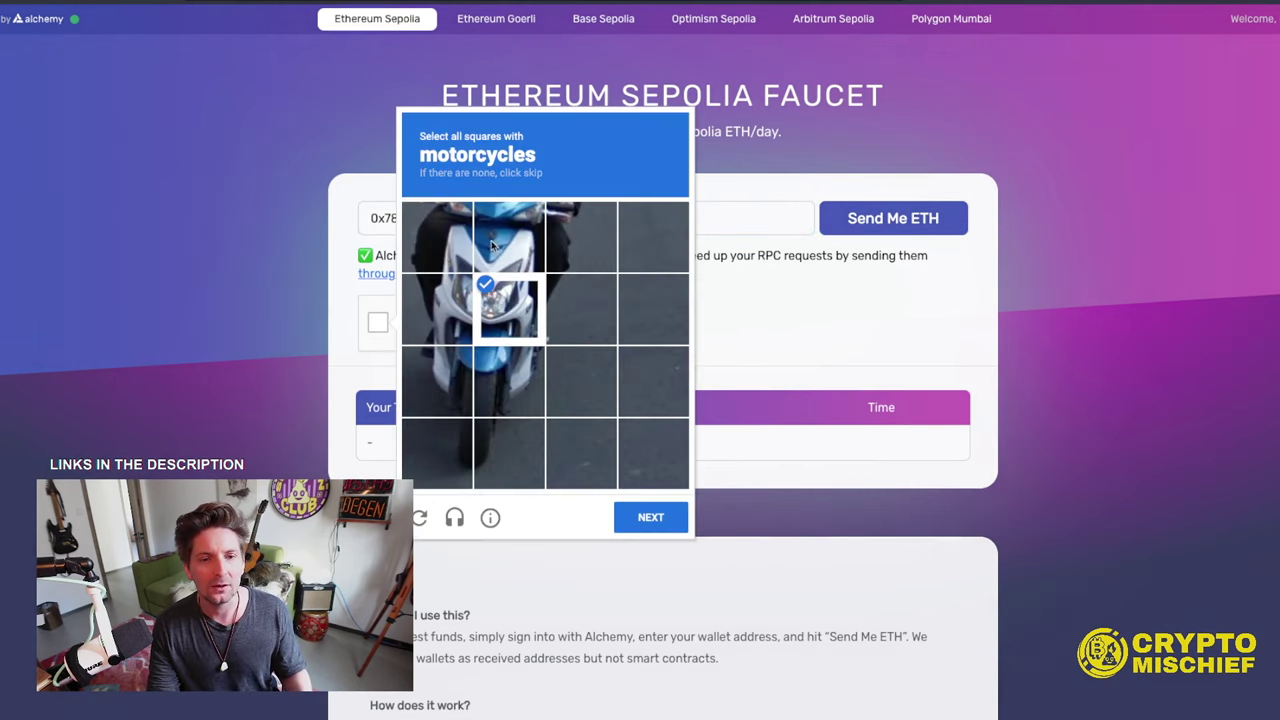
left_click(500, 240)
left_click(437, 240)
left_click(455, 331)
left_click(457, 395)
left_click(508, 405)
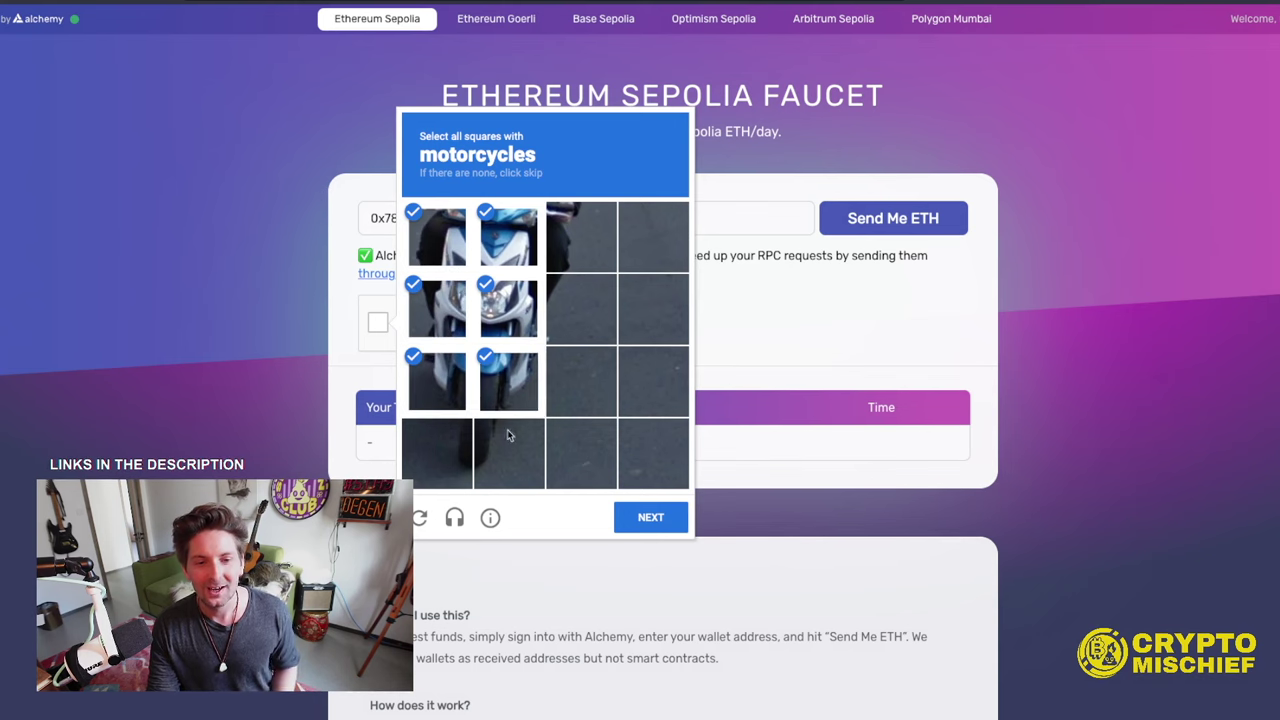
left_click(510, 440)
left_click(445, 456)
left_click(650, 458)
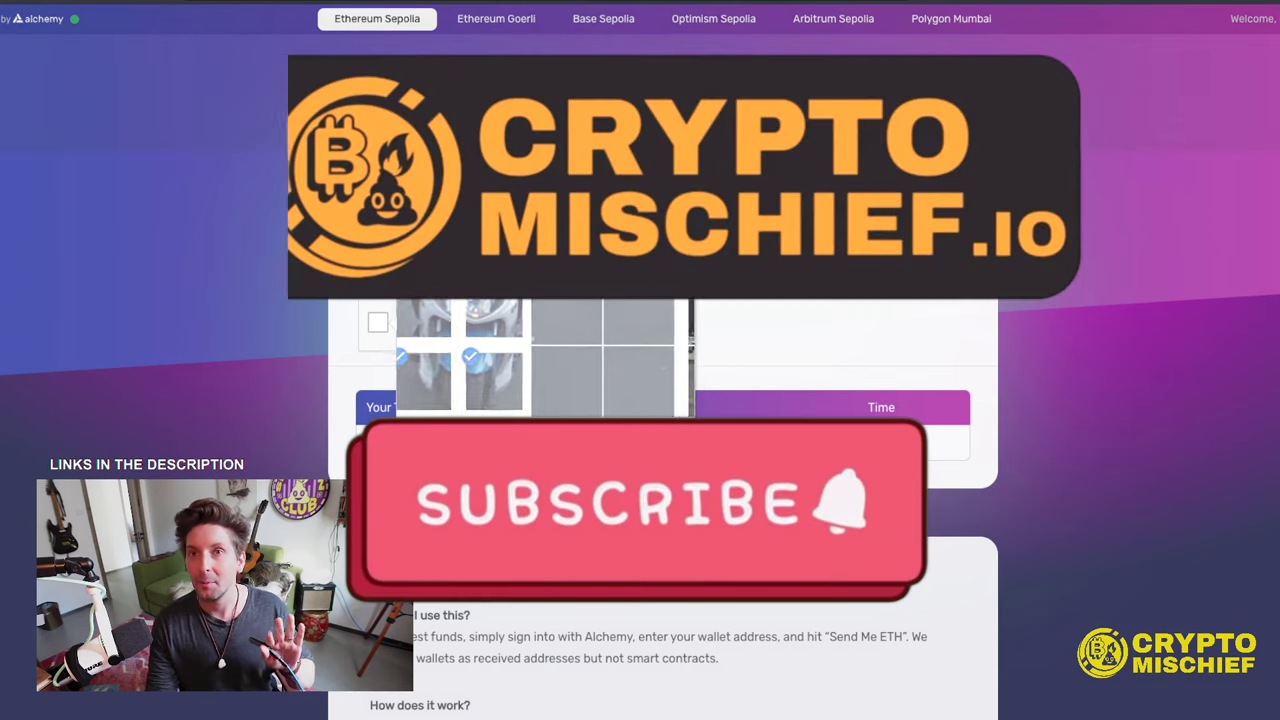
- Complete the traffic-light challenge, claim 0.5 Sepolia ETH, and check MetaMask's balance
left_click(580, 240)
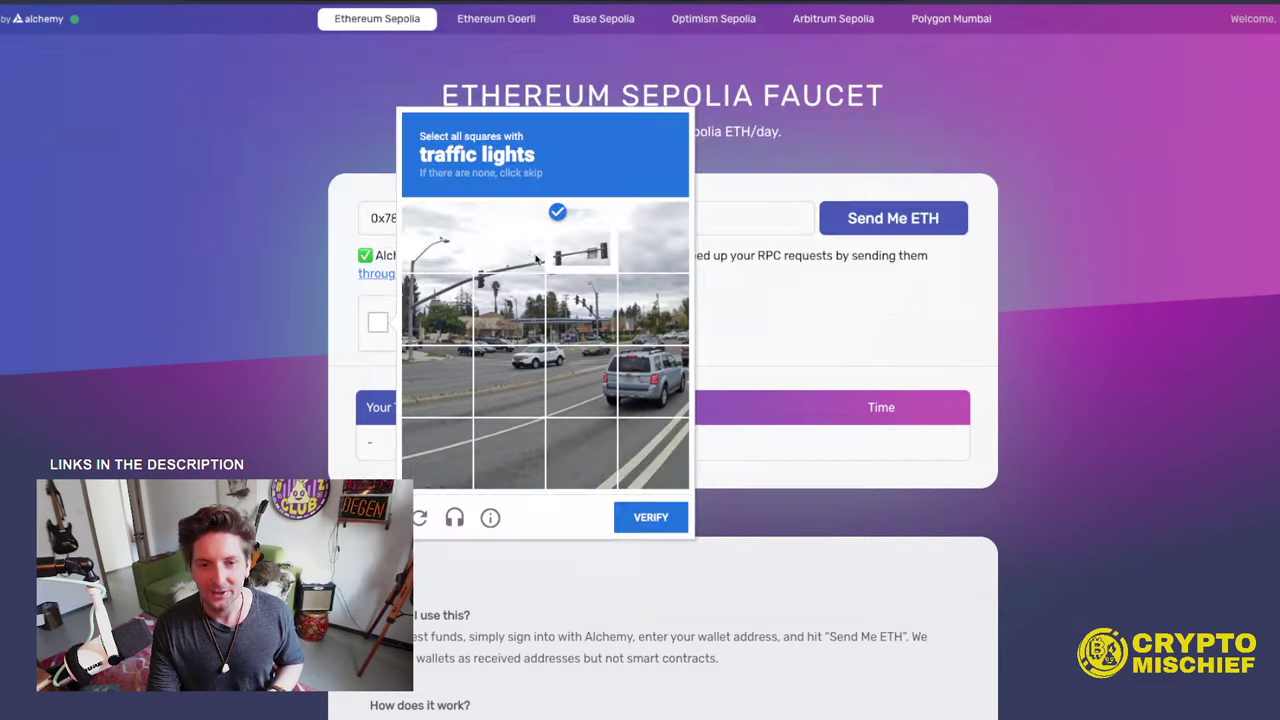
left_click(510, 240)
left_click(510, 310)
left_click(565, 310)
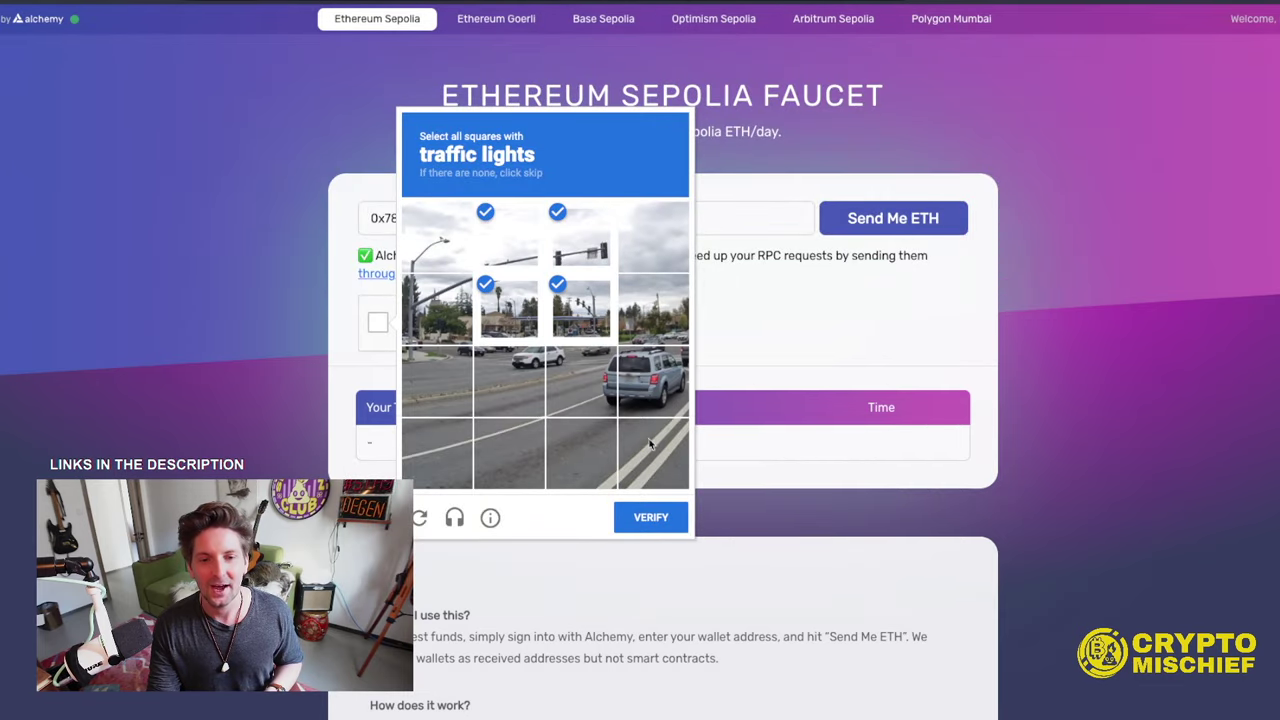
left_click(651, 519)
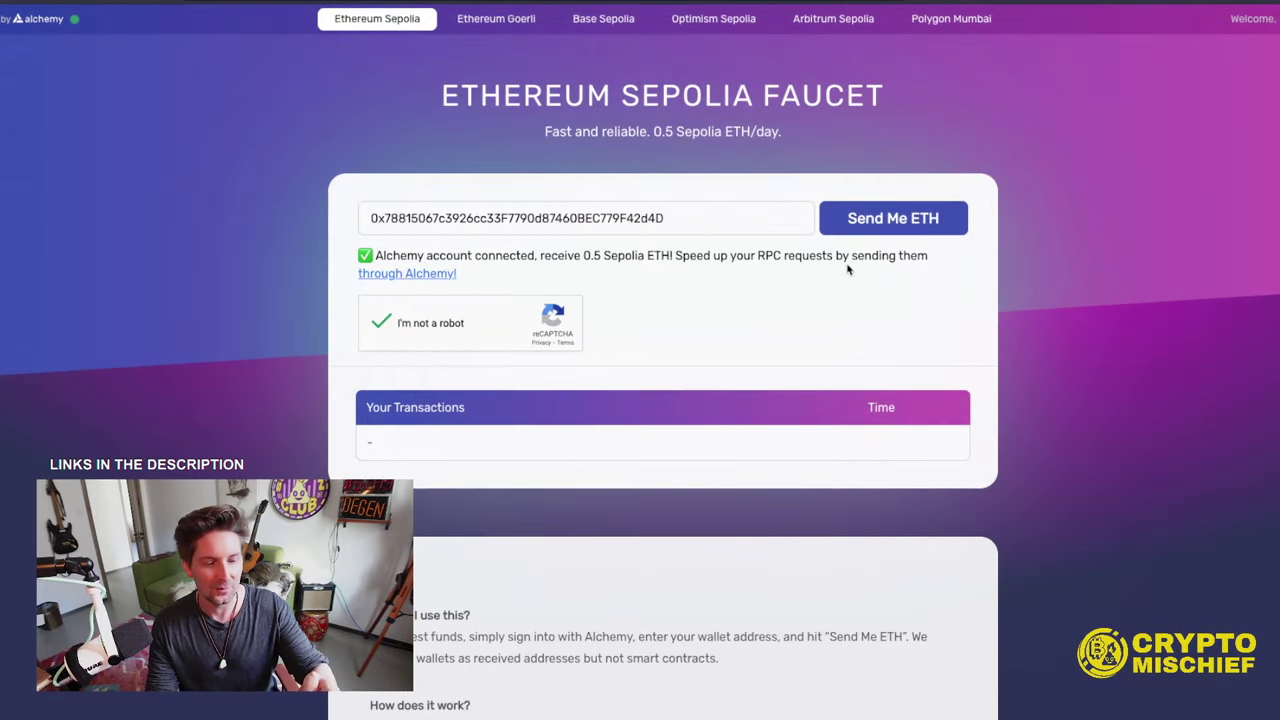
left_click(884, 228)
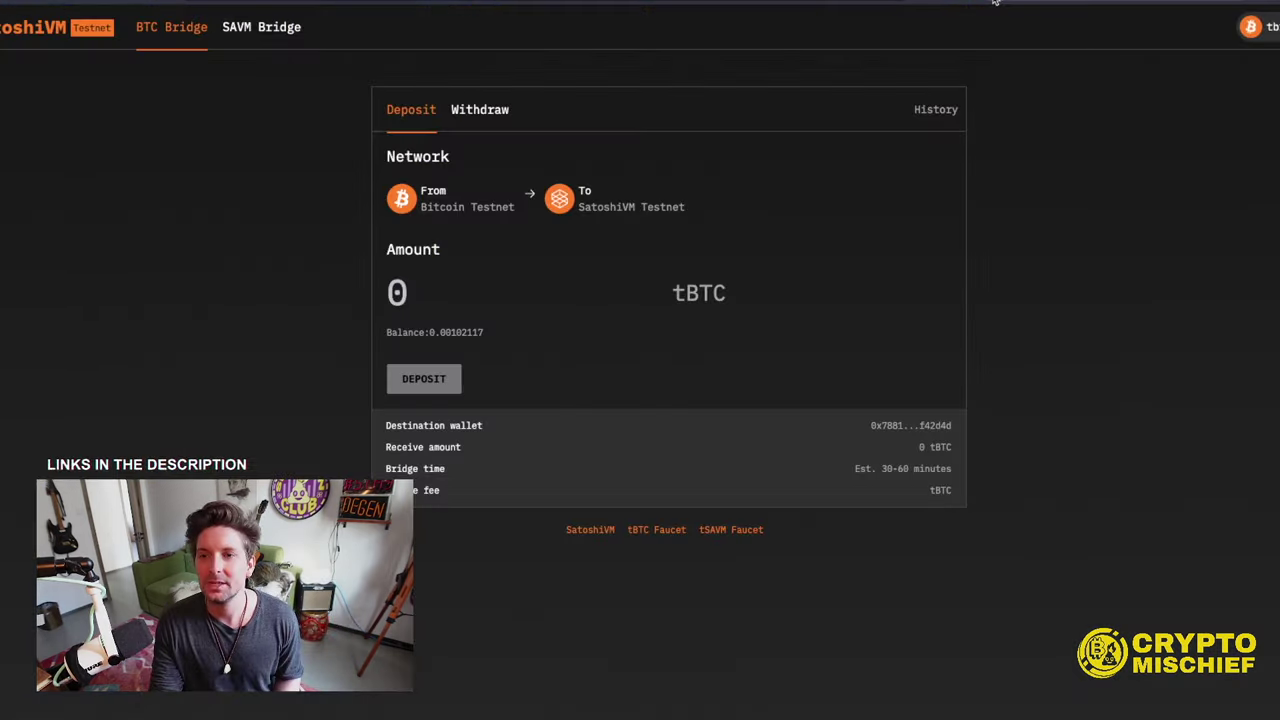
left_click(995, 2)
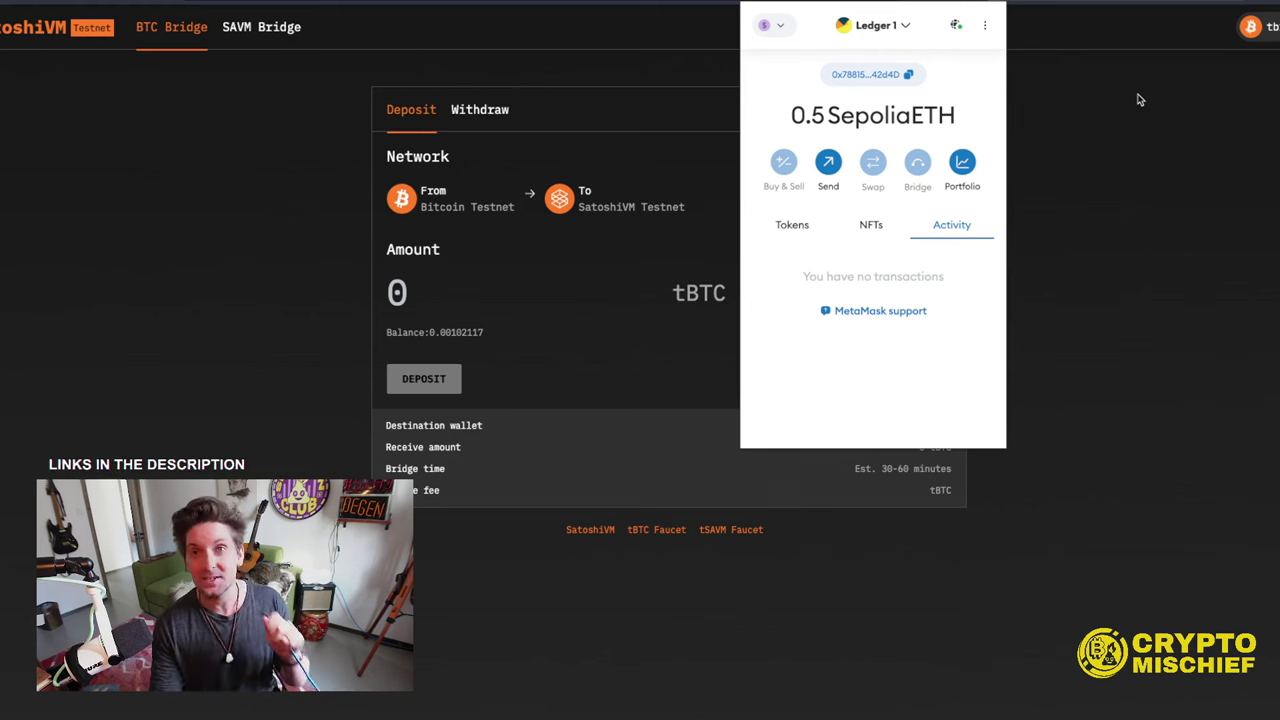
- Close MetaMask and request 0.21 tSAVM from the bridge faucet, confirming in the wallet
left_click(1128, 168)
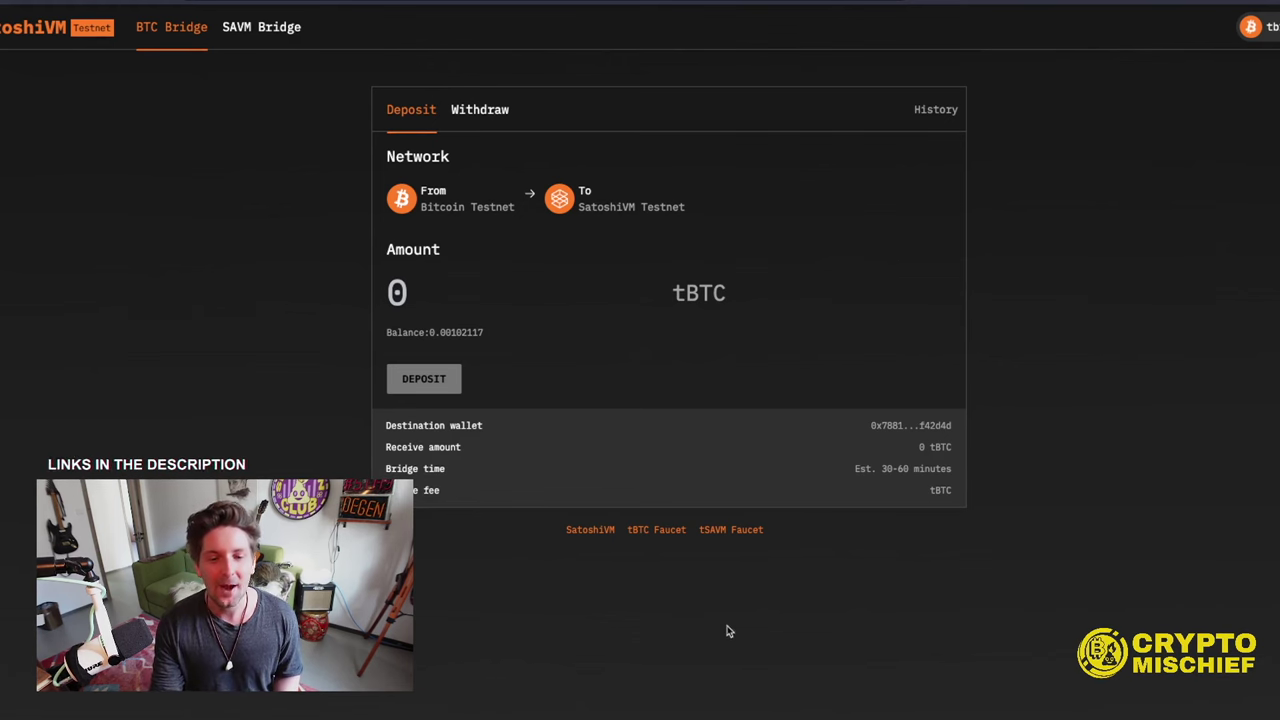
left_click(738, 531)
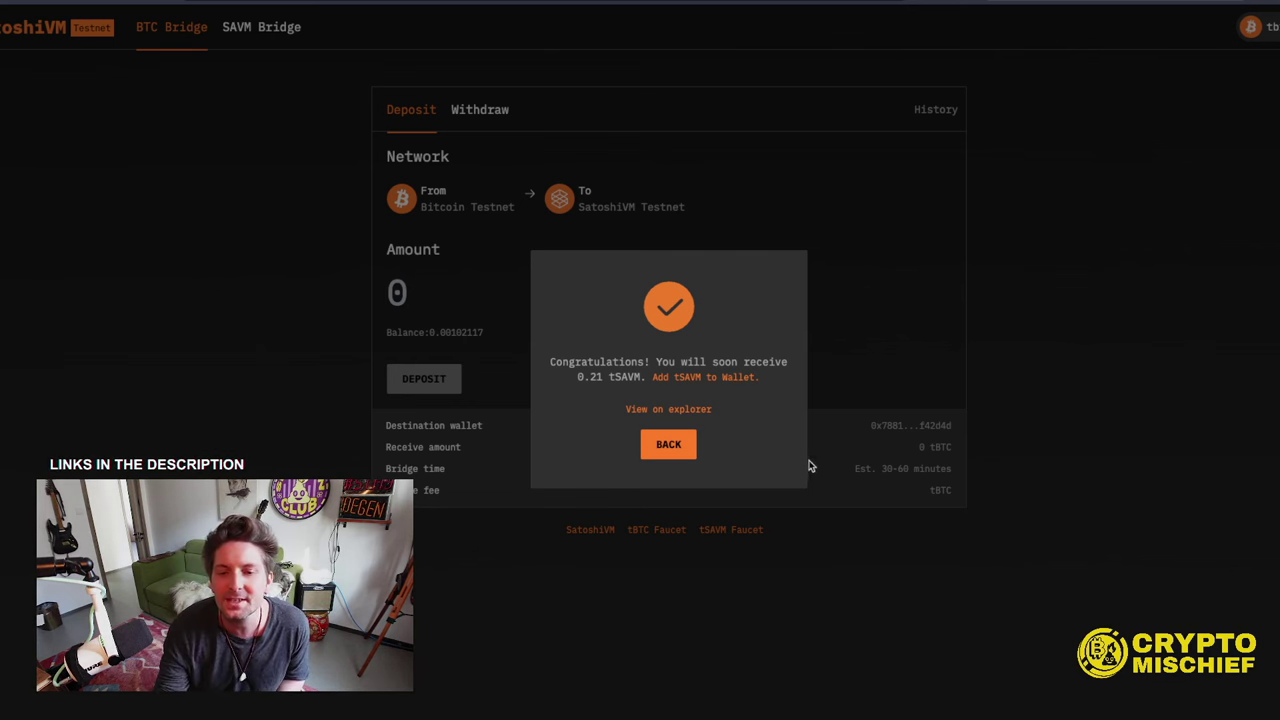
left_click(668, 379)
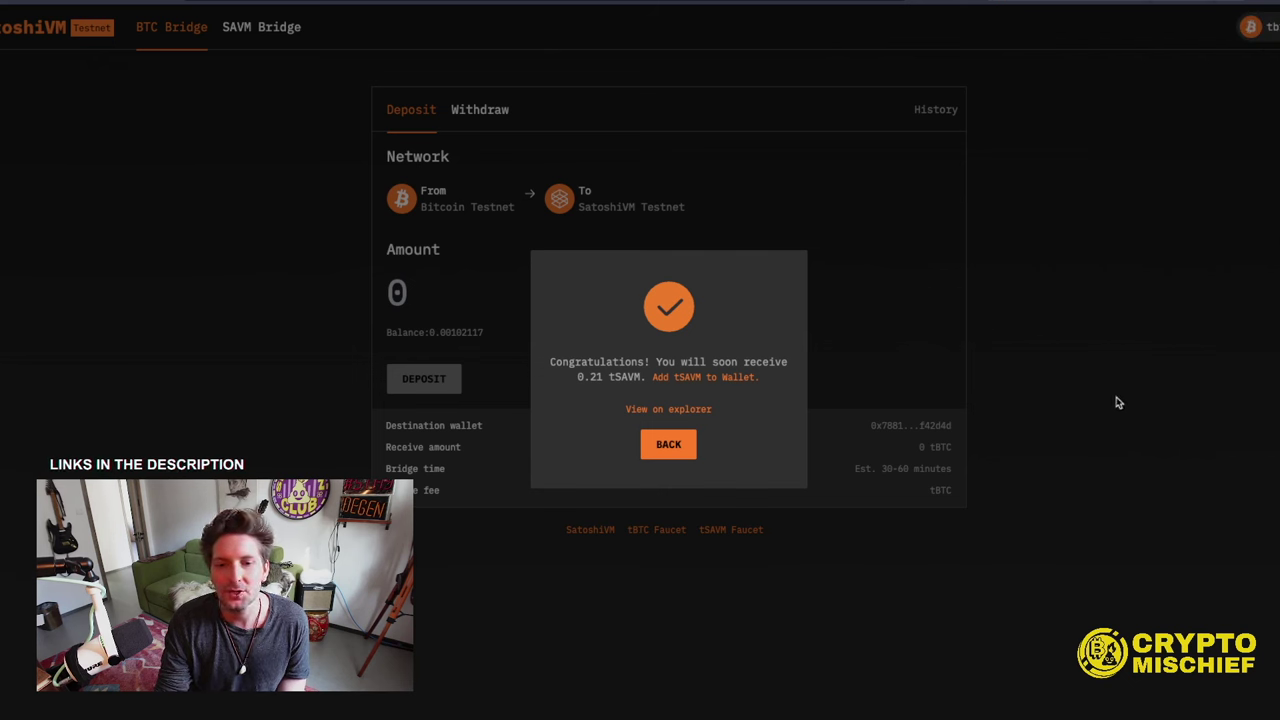
- Review the Get Test BTC, Get Sepolia ETH and Get tSAVM rows, then the bridge.satoshivm.io step
left_click(668, 445)
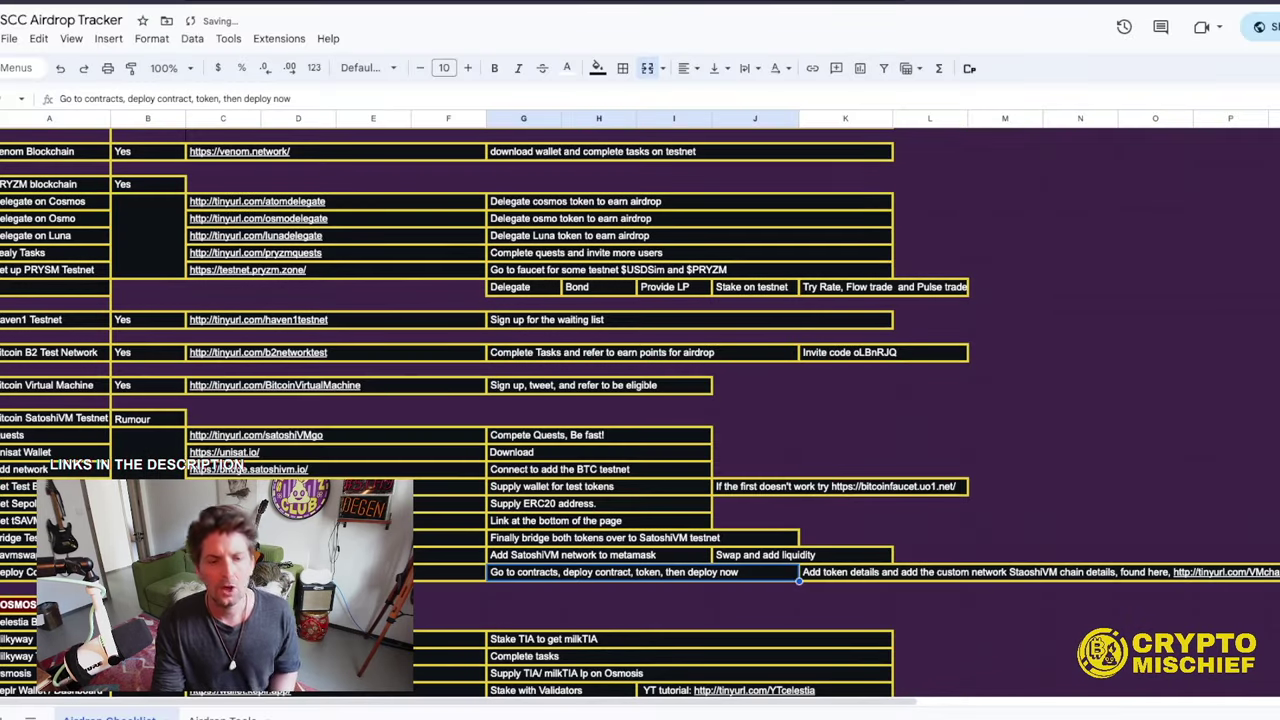
scroll(422, 548, "down", 2)
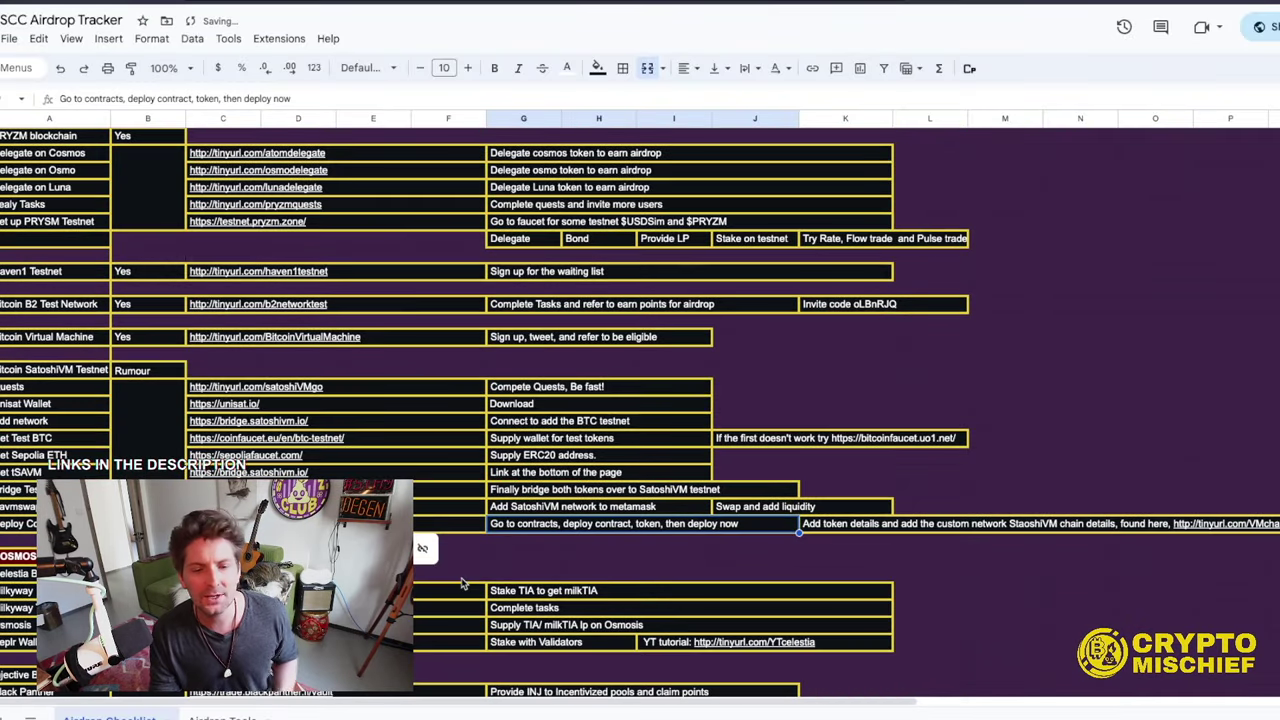
left_click(100, 438)
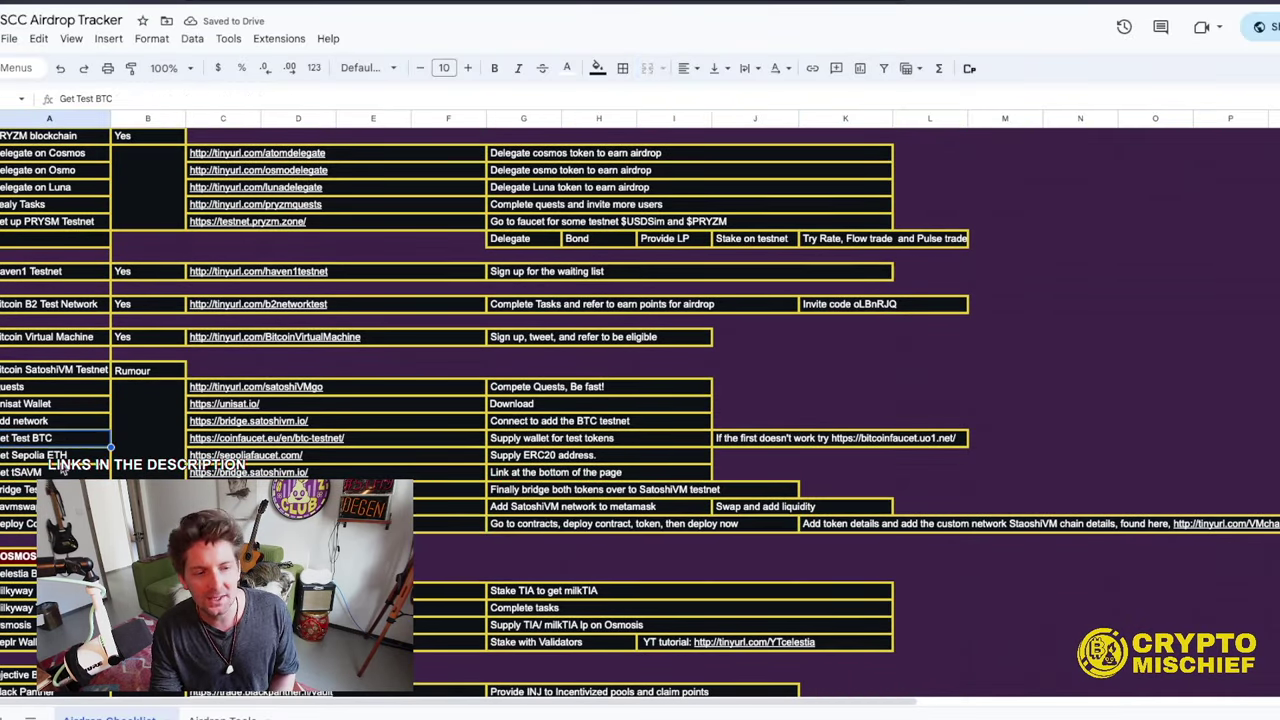
left_click(110, 456)
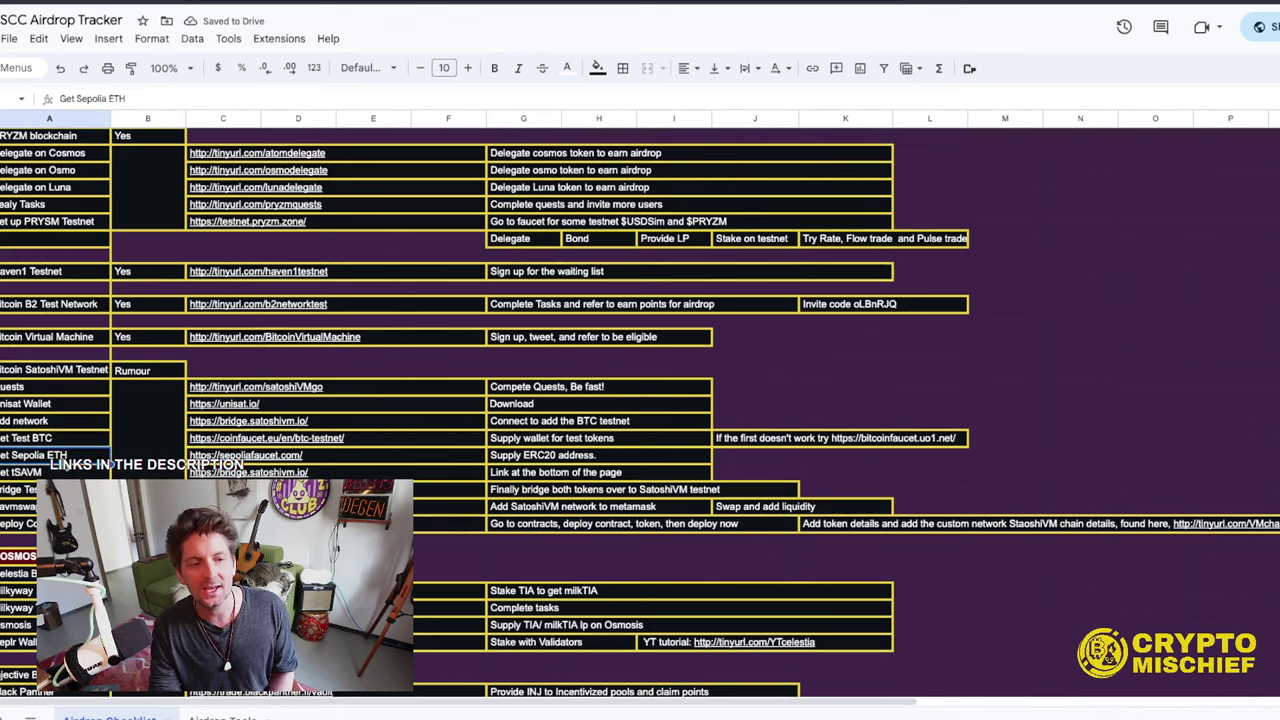
left_click(55, 473)
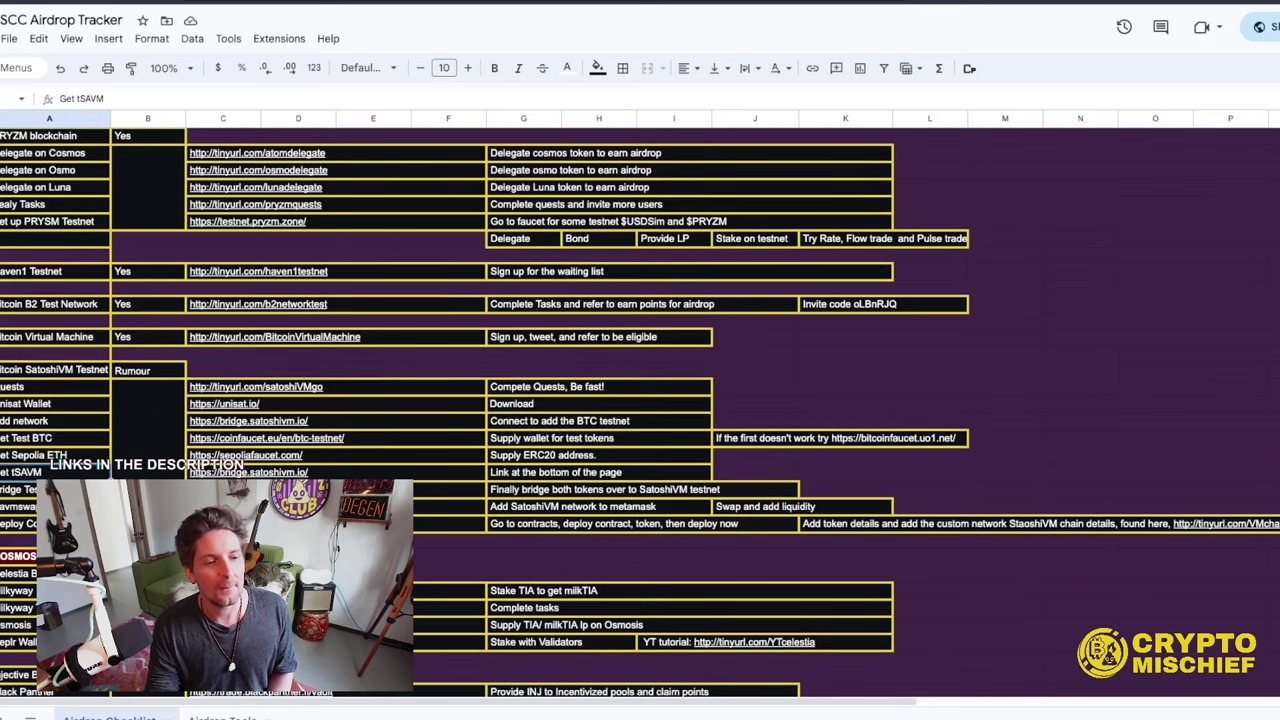
left_click(460, 492)
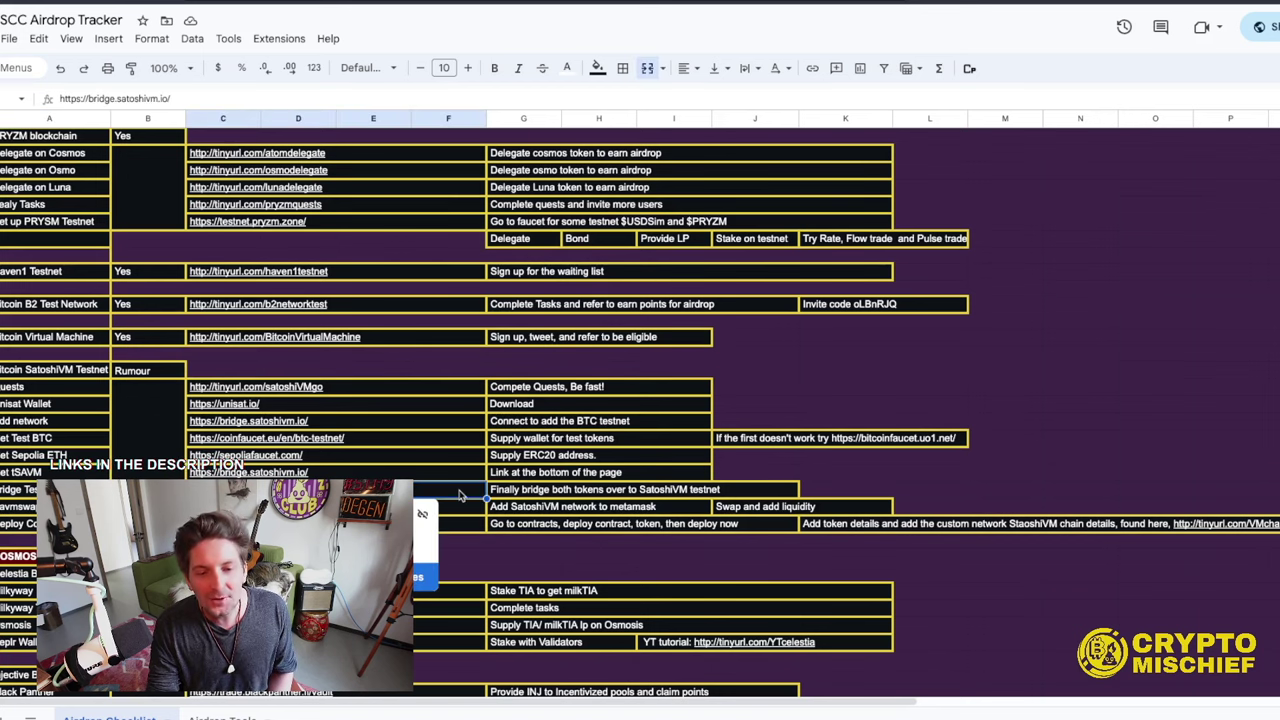
left_click(550, 490)
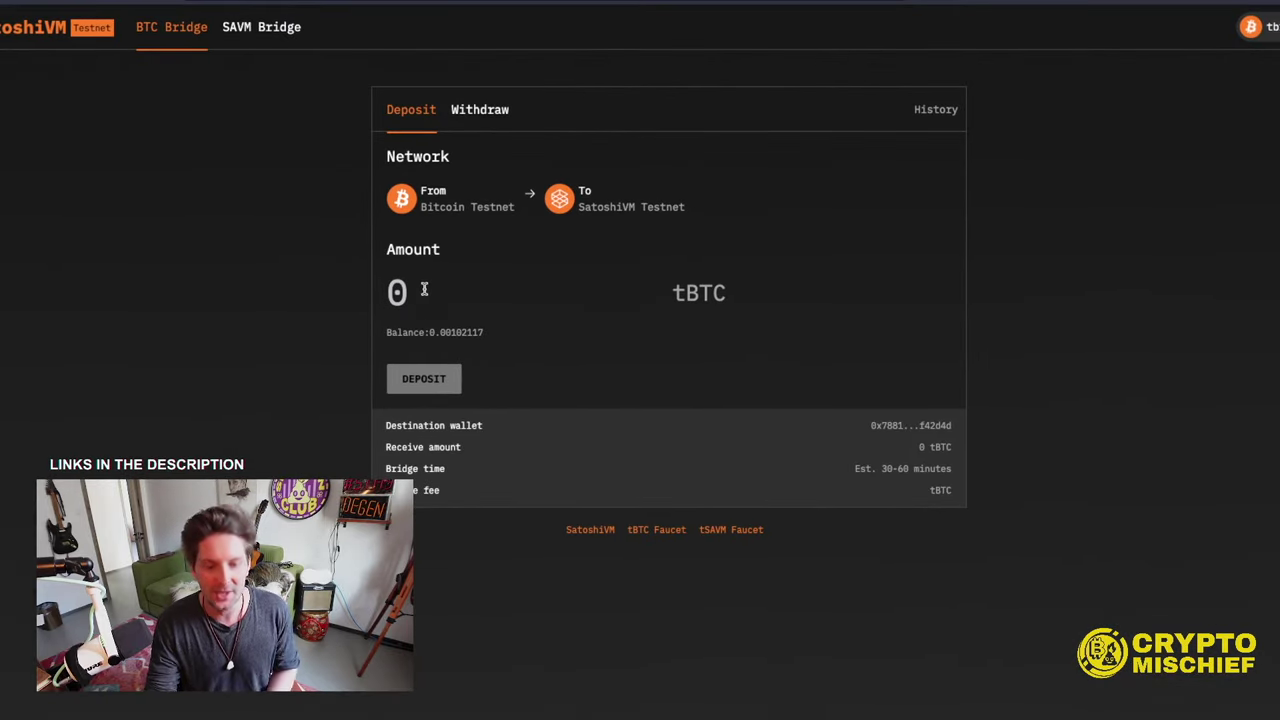
- Deposit 0.001 tBTC from Bitcoin Testnet to SatoshiVM Testnet, signing the transaction in the wallet
left_click(424, 289)
type("0.001")
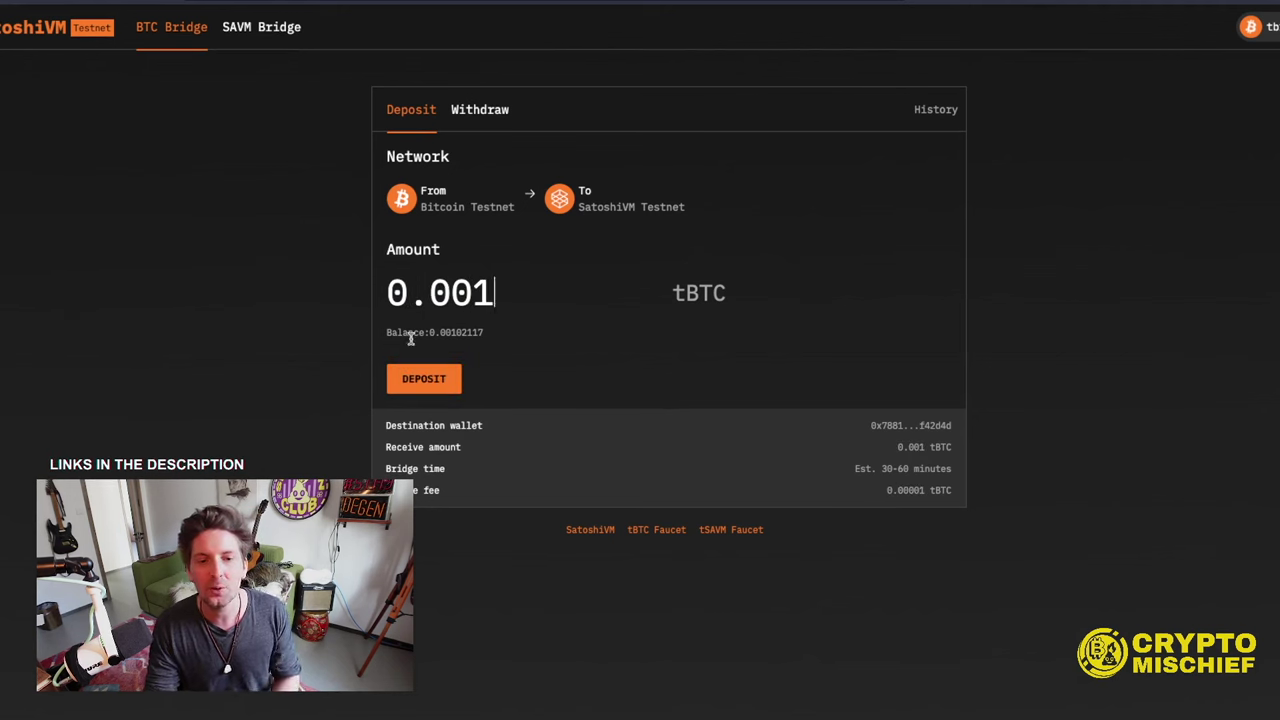
left_click(437, 385)
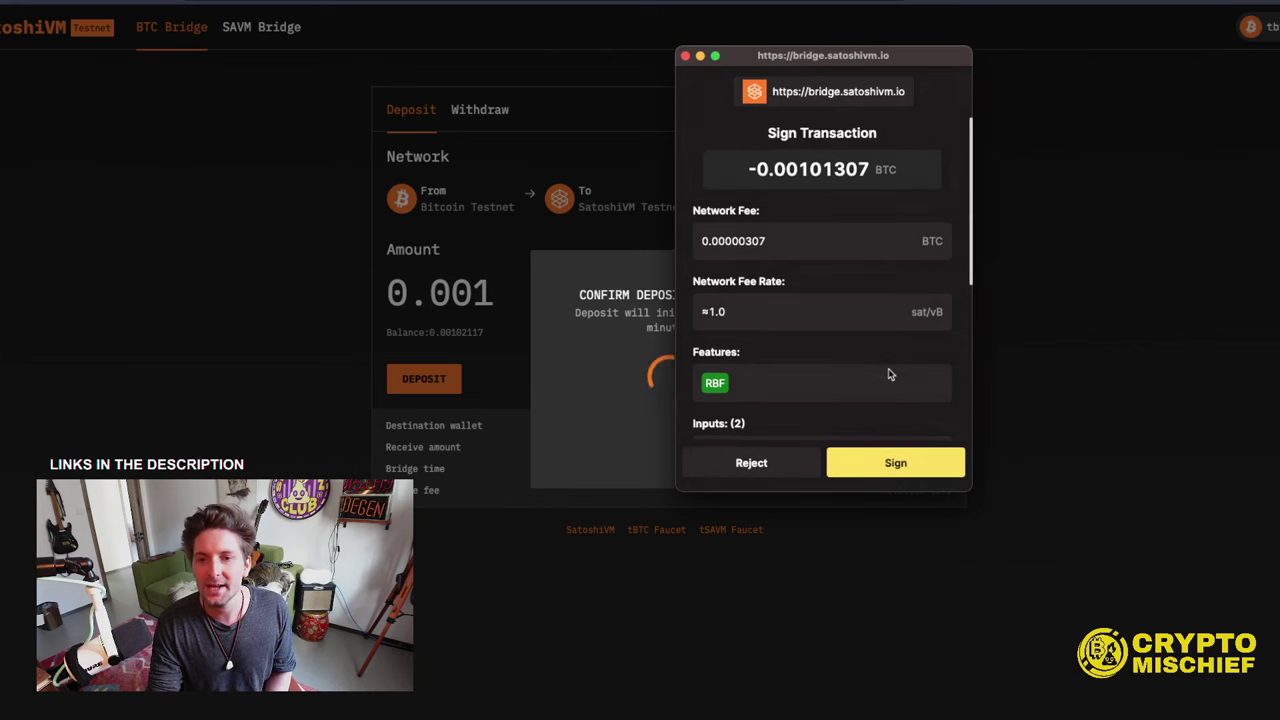
scroll(888, 370, "down", 5)
scroll(888, 370, "up", 3)
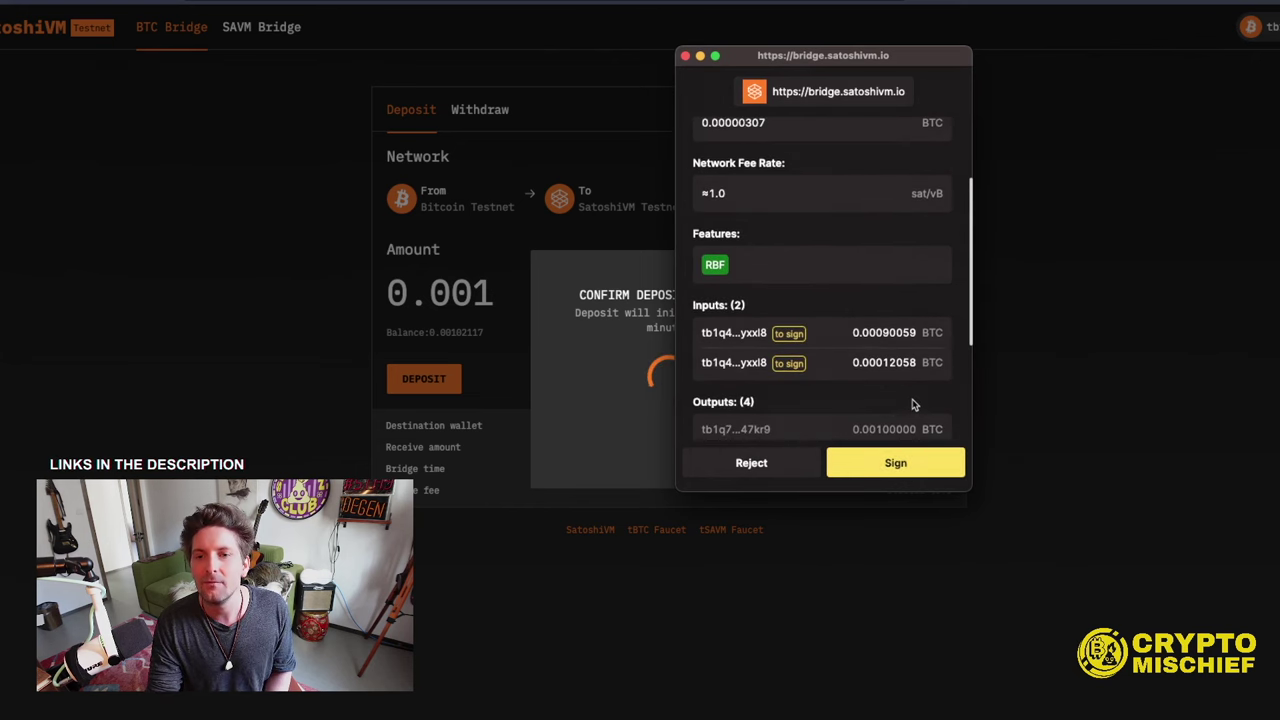
scroll(914, 405, "down", 1)
left_click(882, 476)
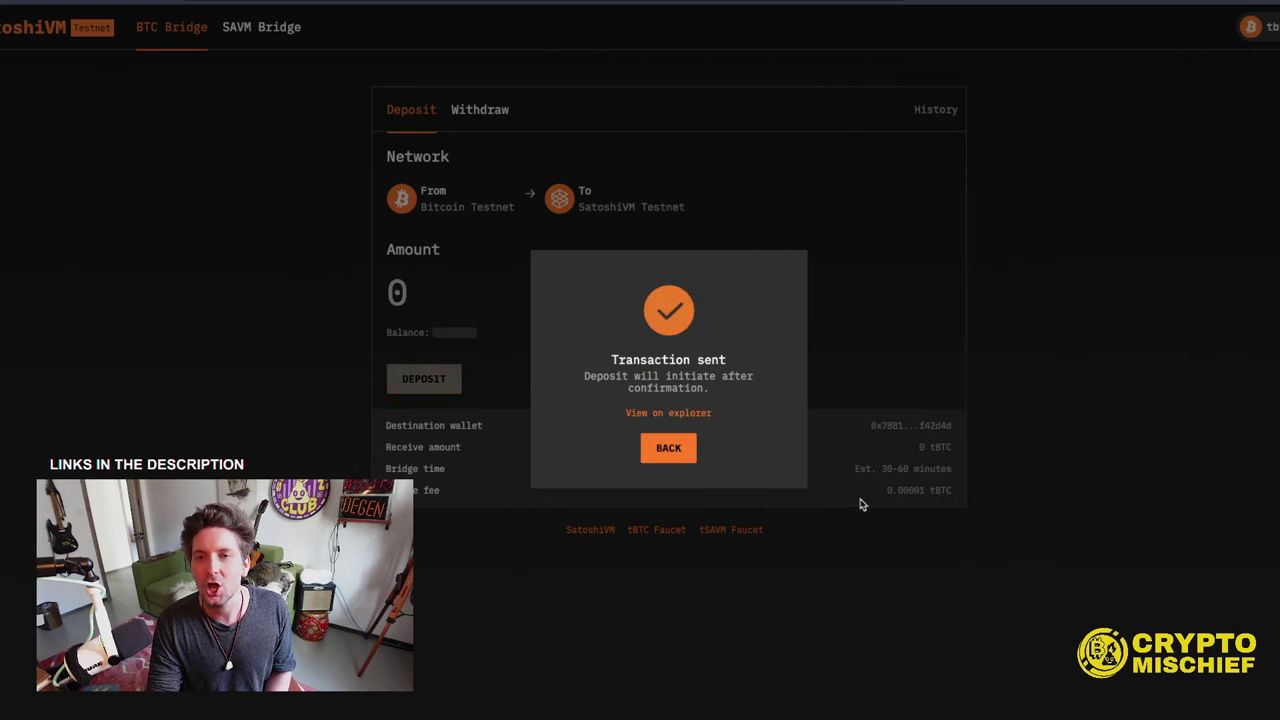
left_click(667, 454)
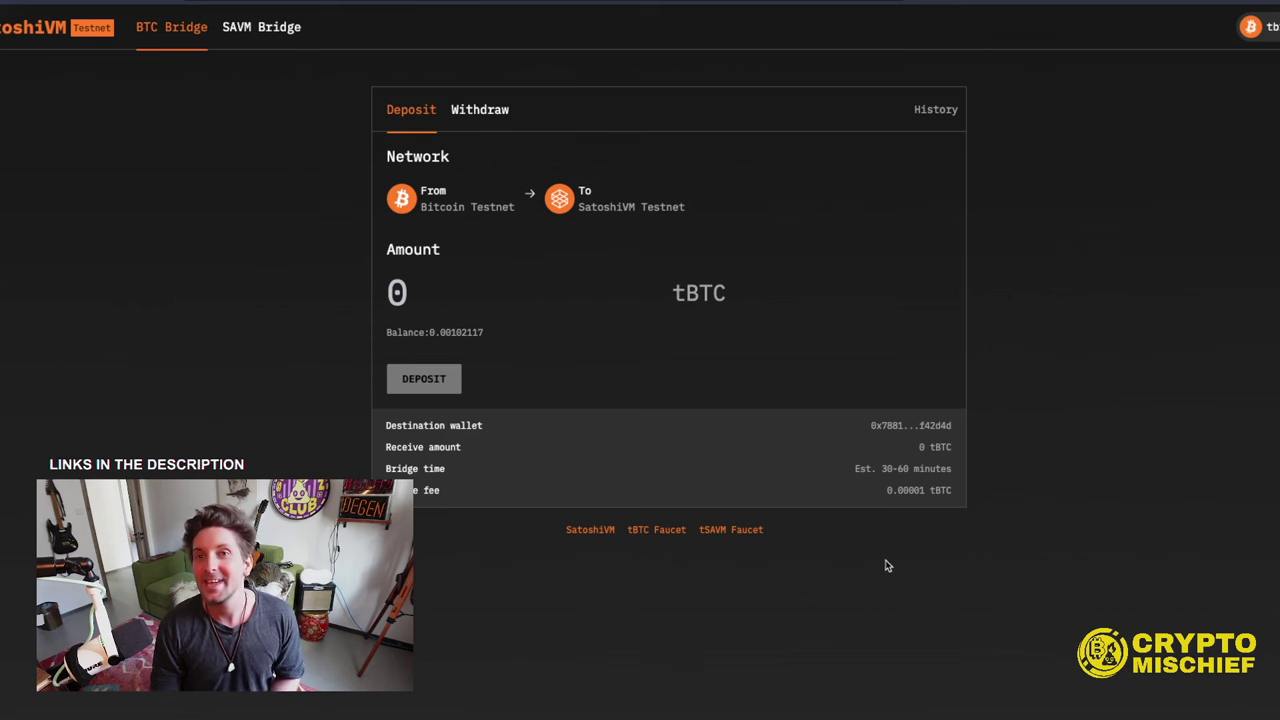
- Bridge the full 0.21 tSAVM from Sepolia on the SAVM Bridge tab, approving the spending cap and confirming in MetaMask
left_click(275, 28)
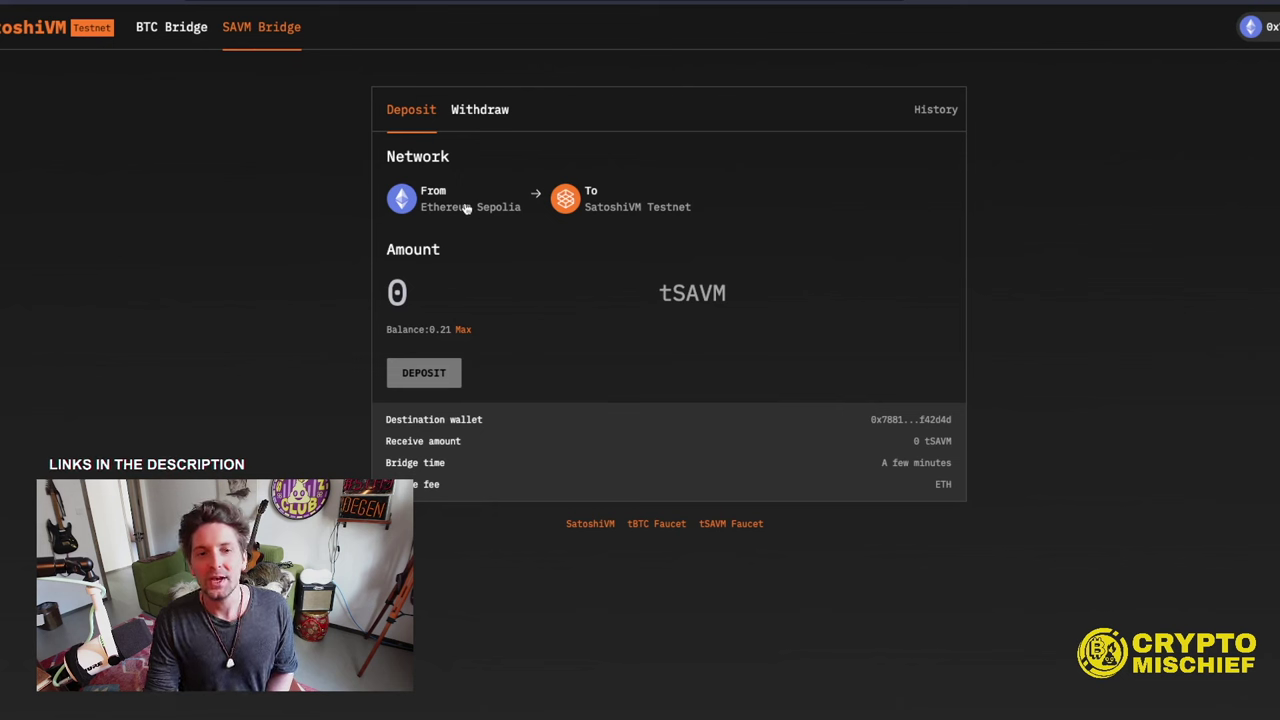
left_click(461, 331)
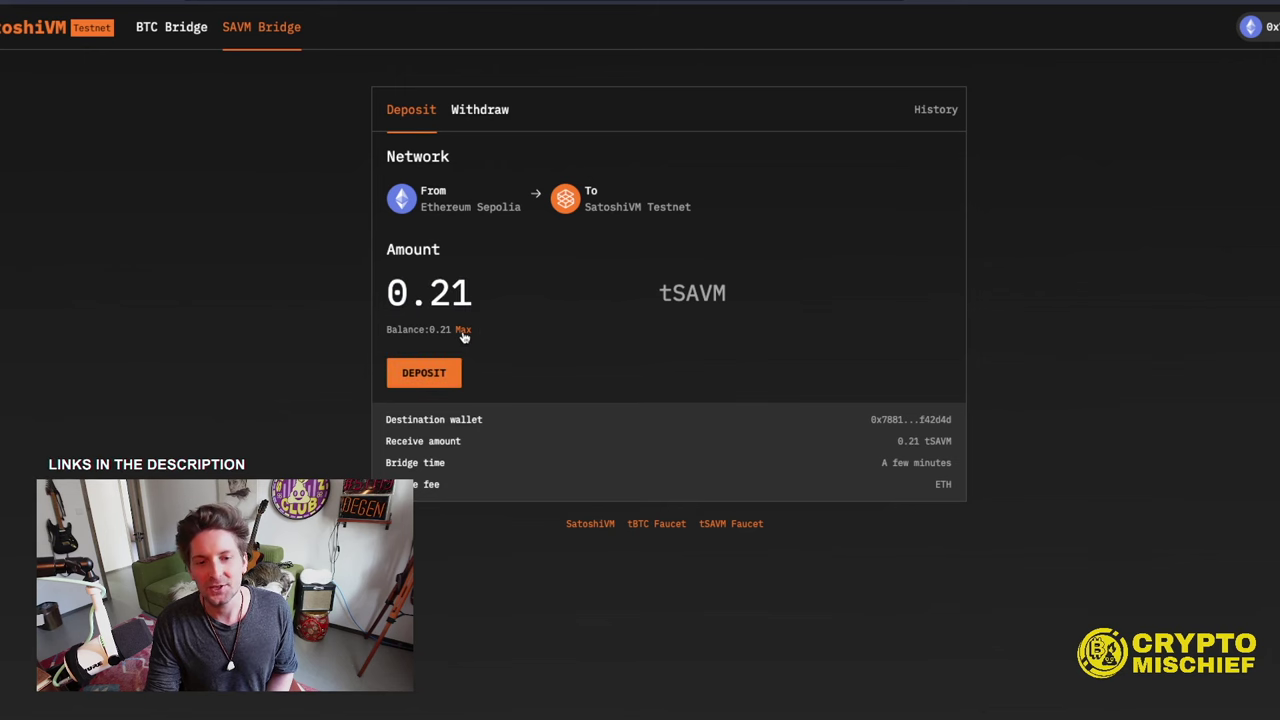
left_click(431, 381)
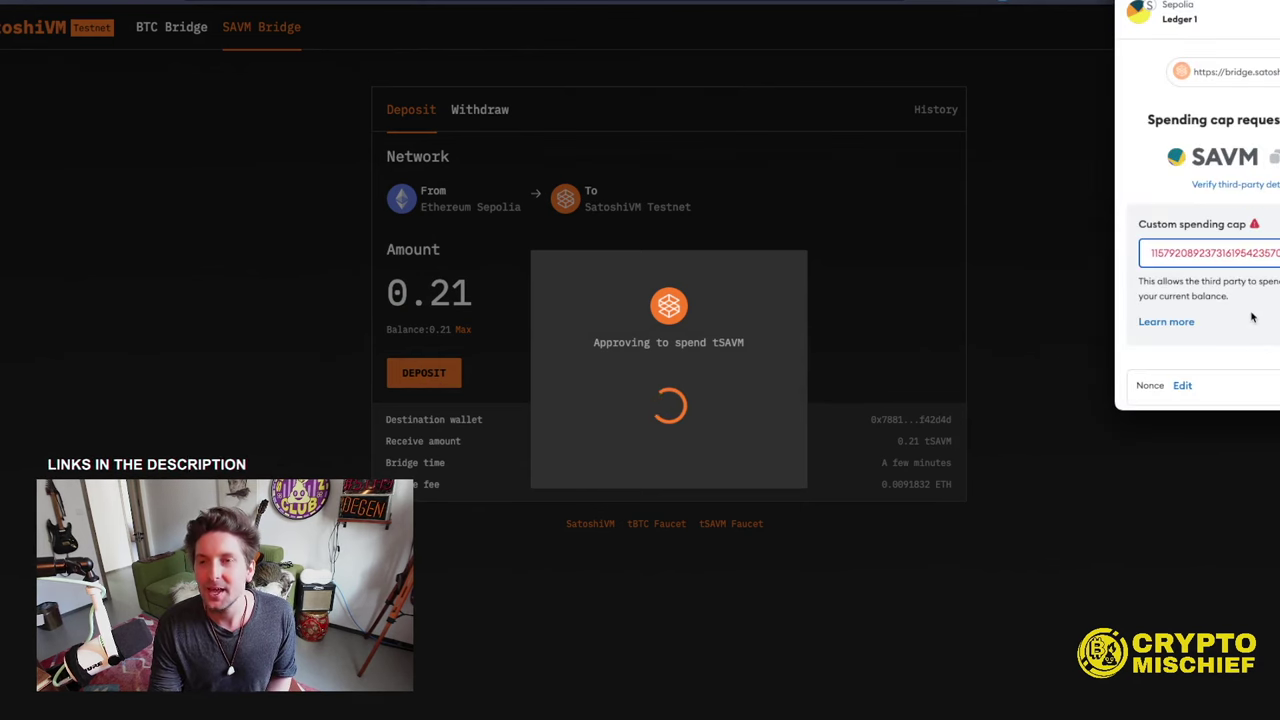
scroll(1270, 283, "down", 3)
left_click(1271, 380)
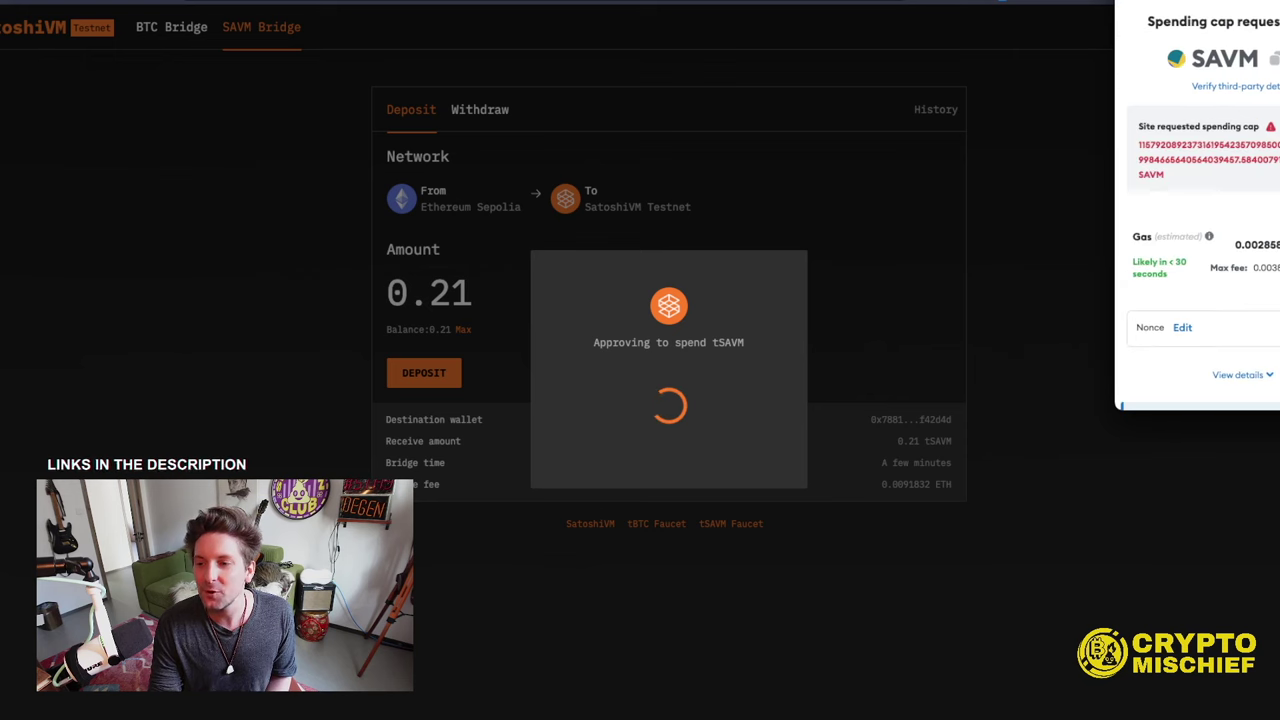
left_click(1271, 380)
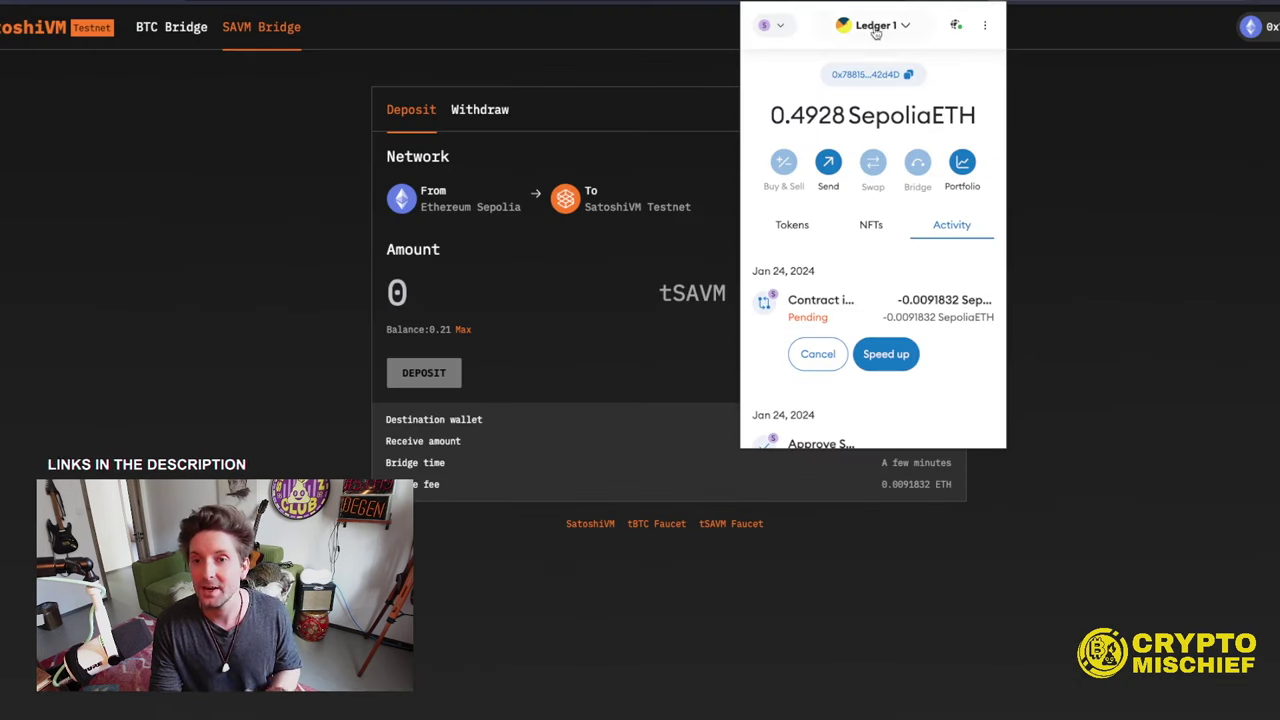
left_click(789, 29)
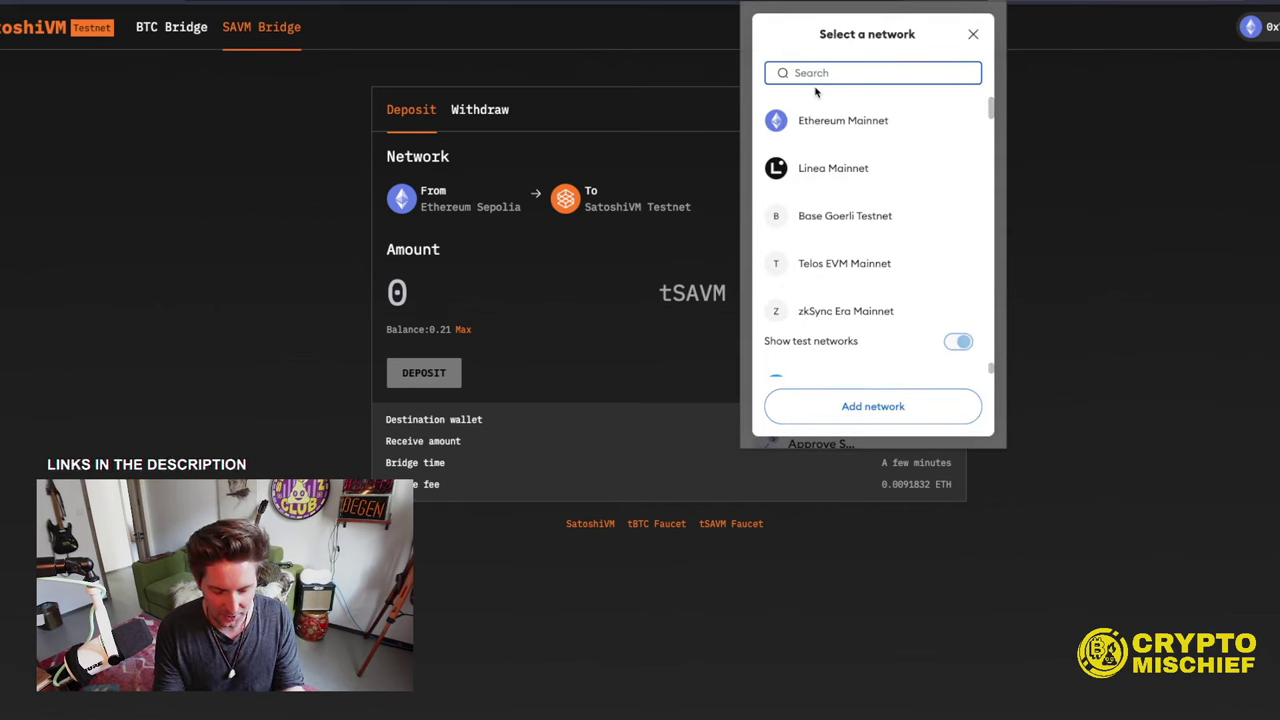
- Search 'sato' and switch MetaMask to SatoshiVM Testnet, showing the 0.0031 BTC balance
type("sato")
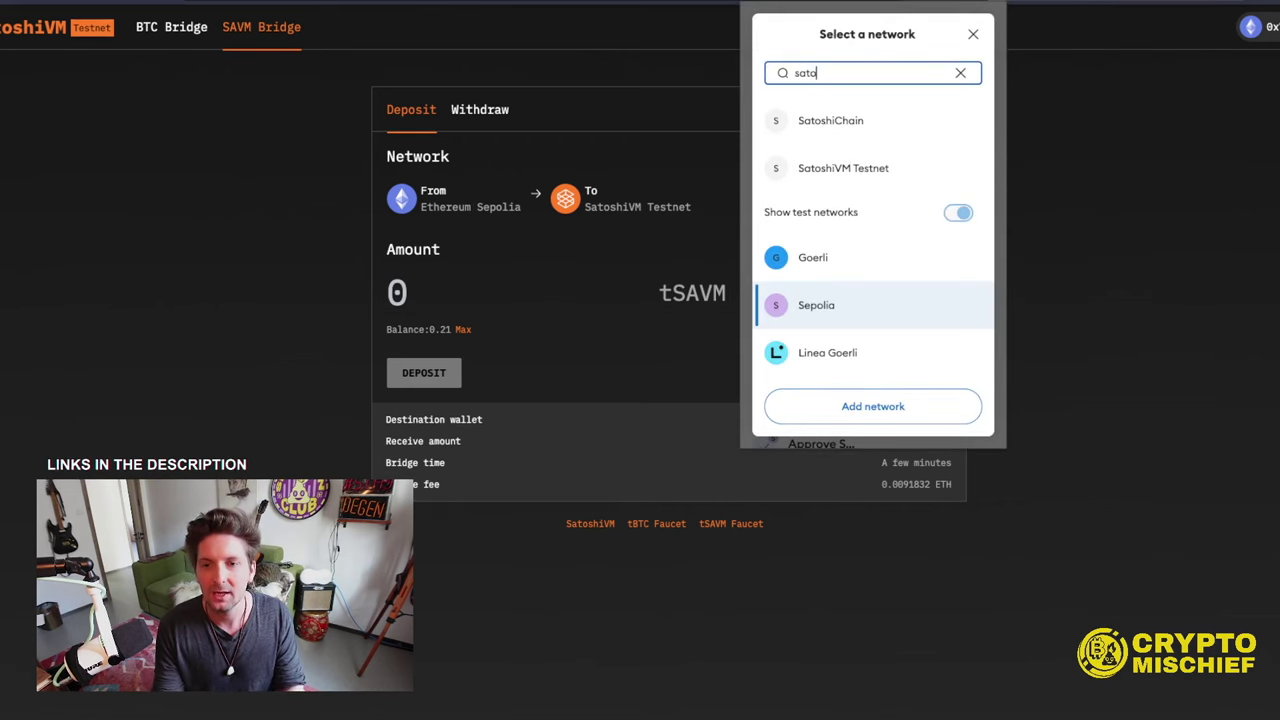
left_click(845, 167)
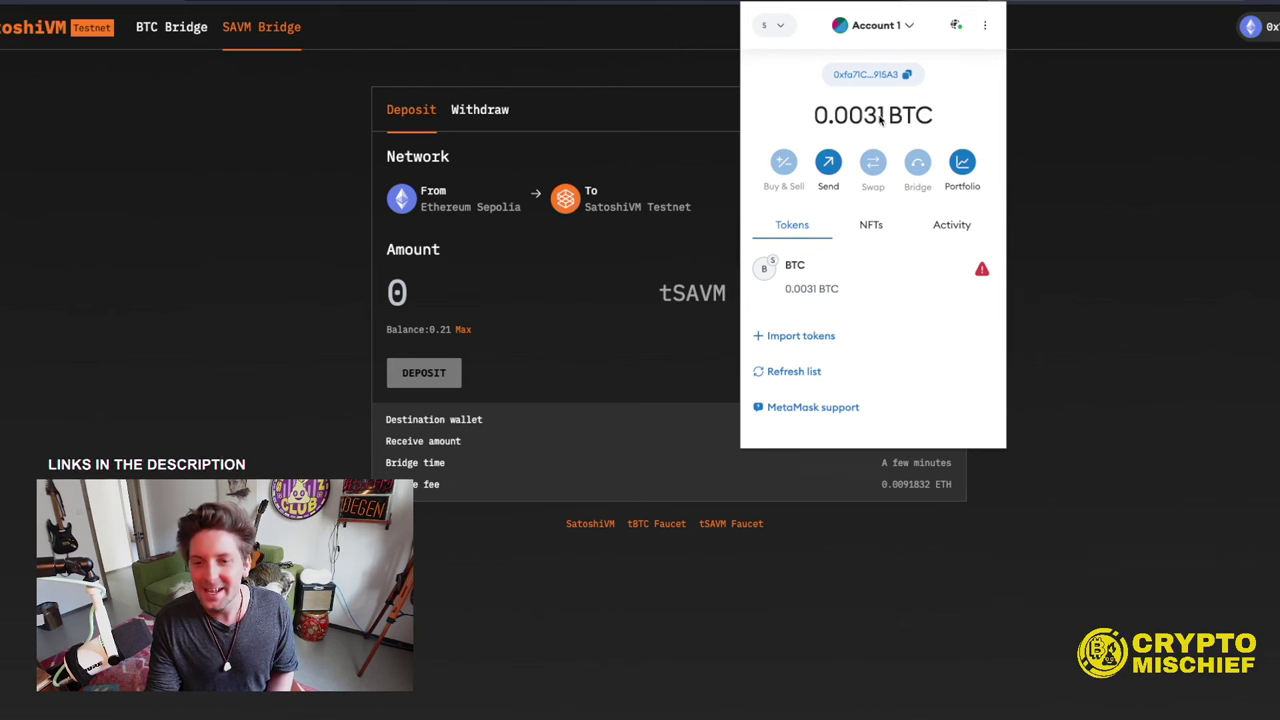
left_click(188, 166)
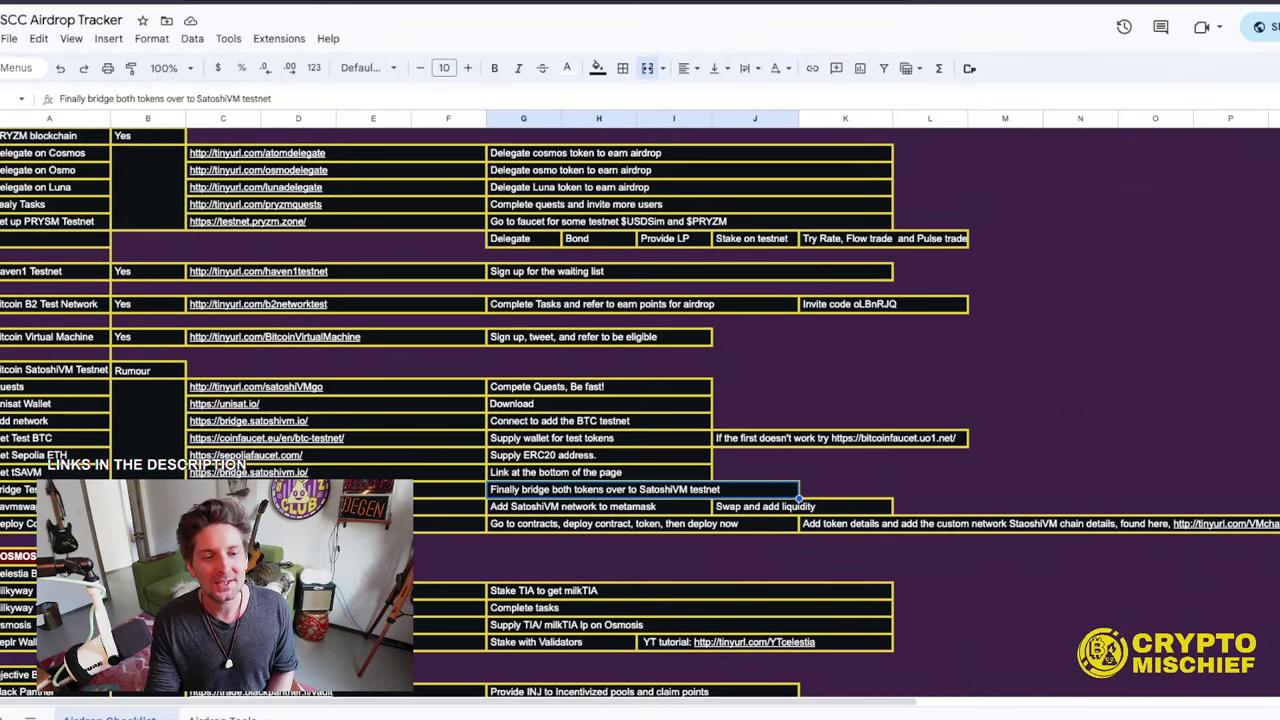
- Open the savmswap.io link from the airdrop tracker sheet
left_click(450, 506)
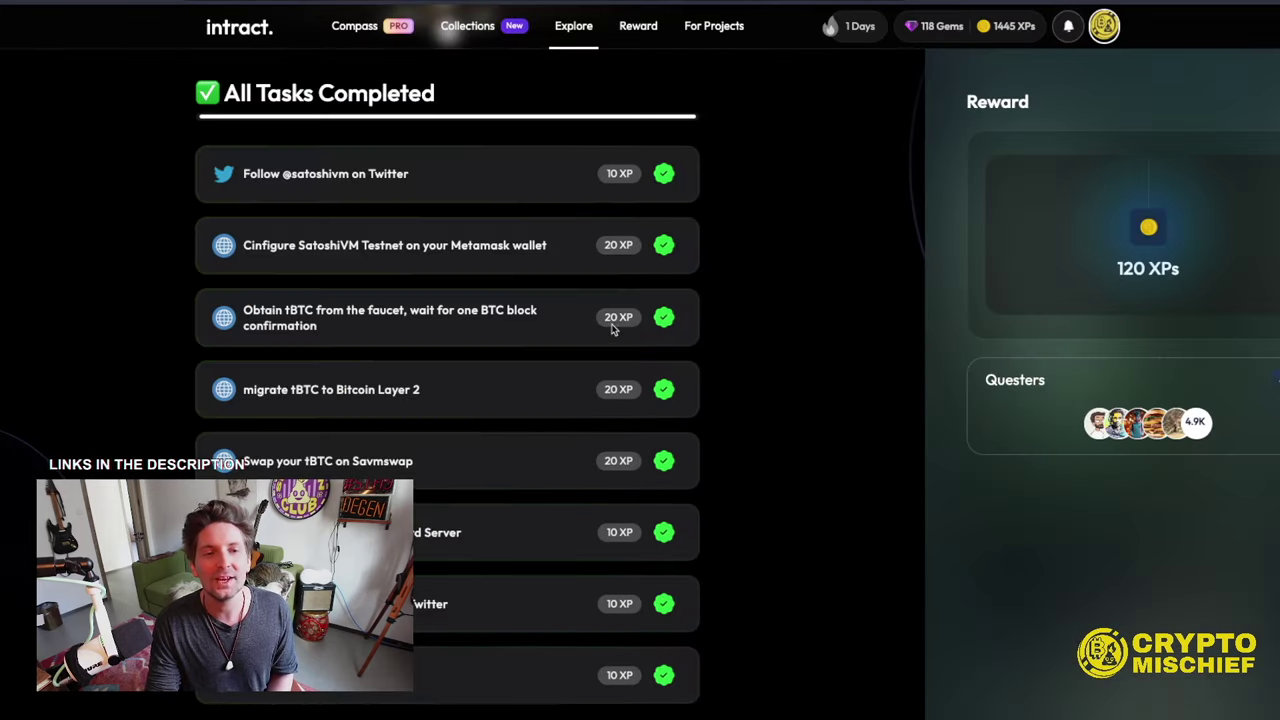
- Look over the completed Intract quest tasks, then go back to the savmswap.io tab
scroll(614, 328, "down", 3)
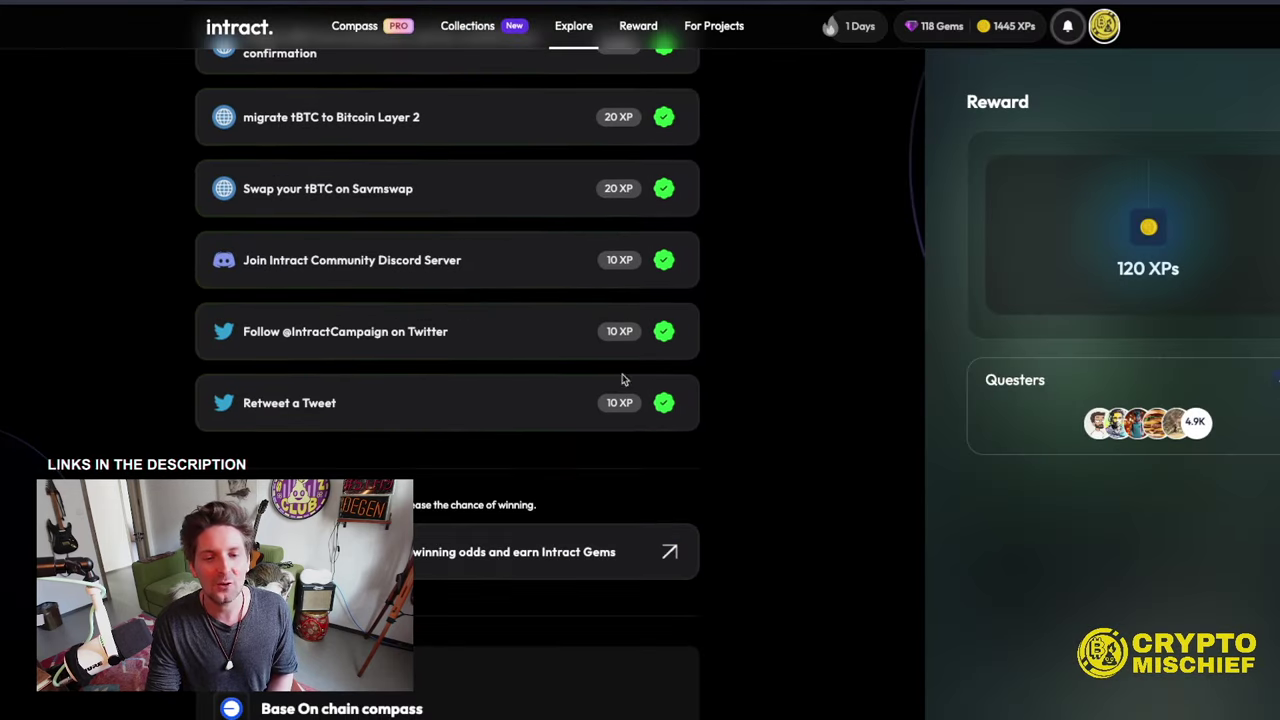
scroll(333, 298, "up", 1)
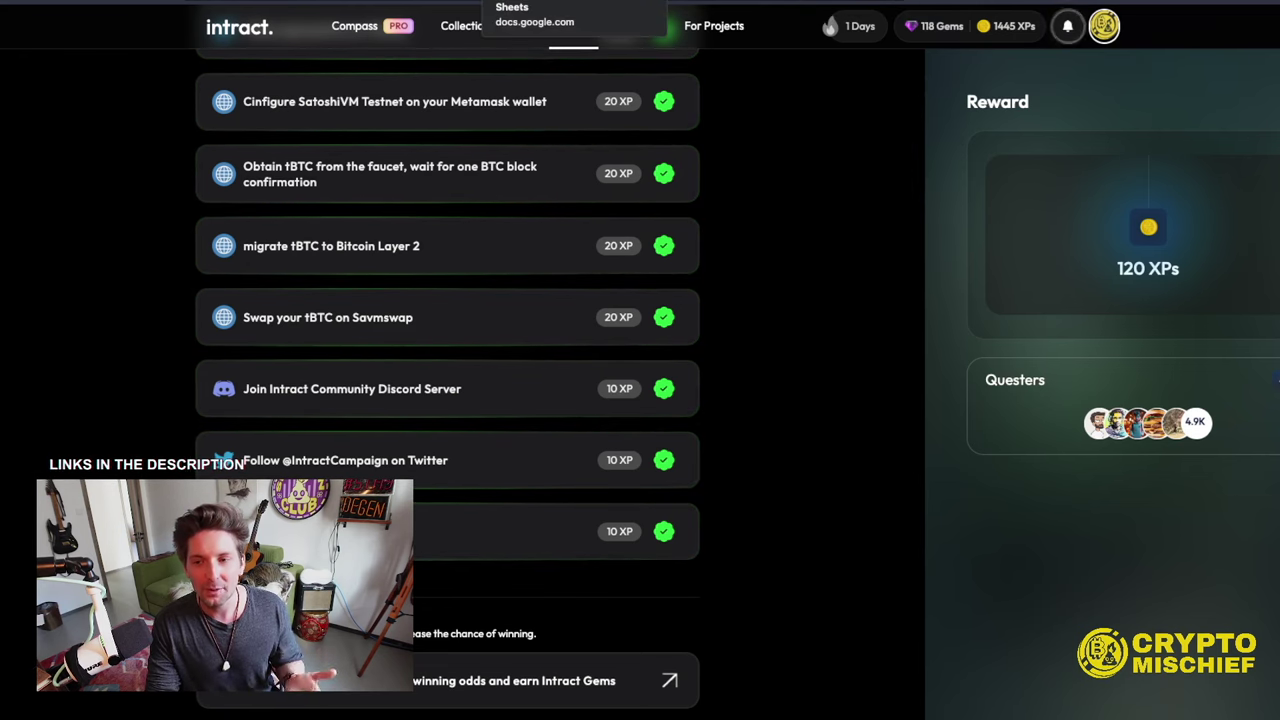
left_click(530, 3)
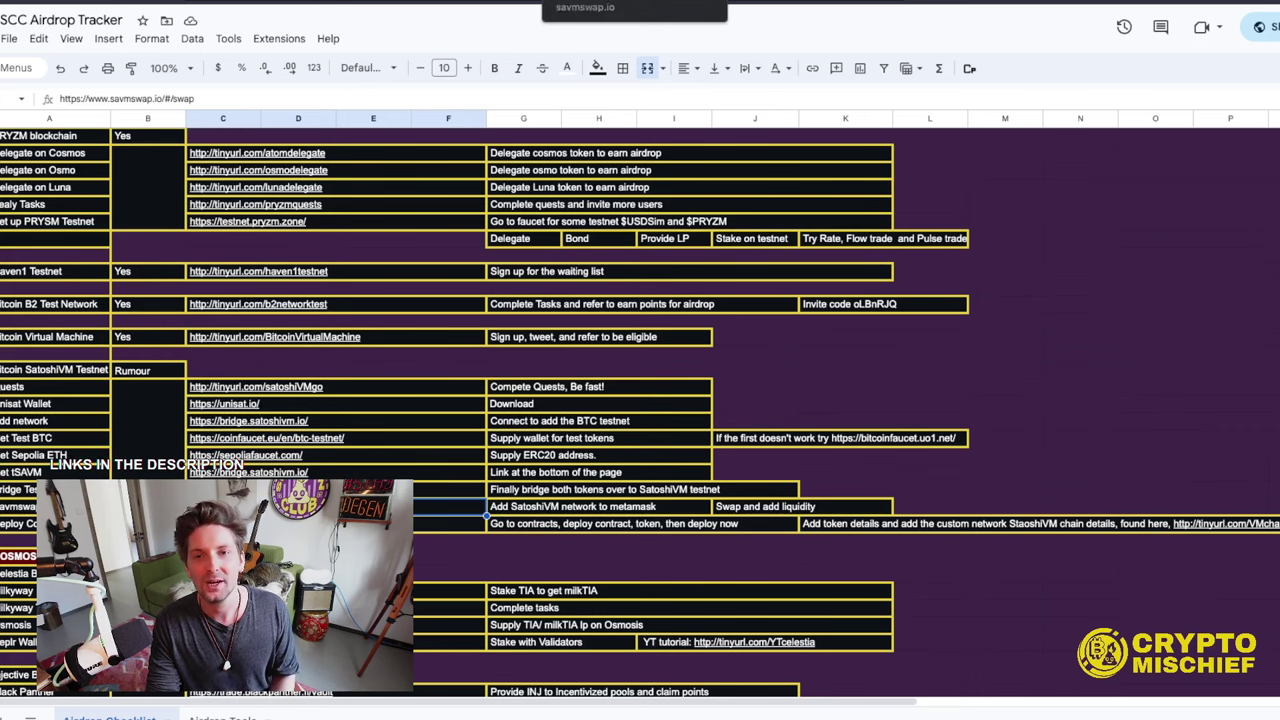
left_click(595, 3)
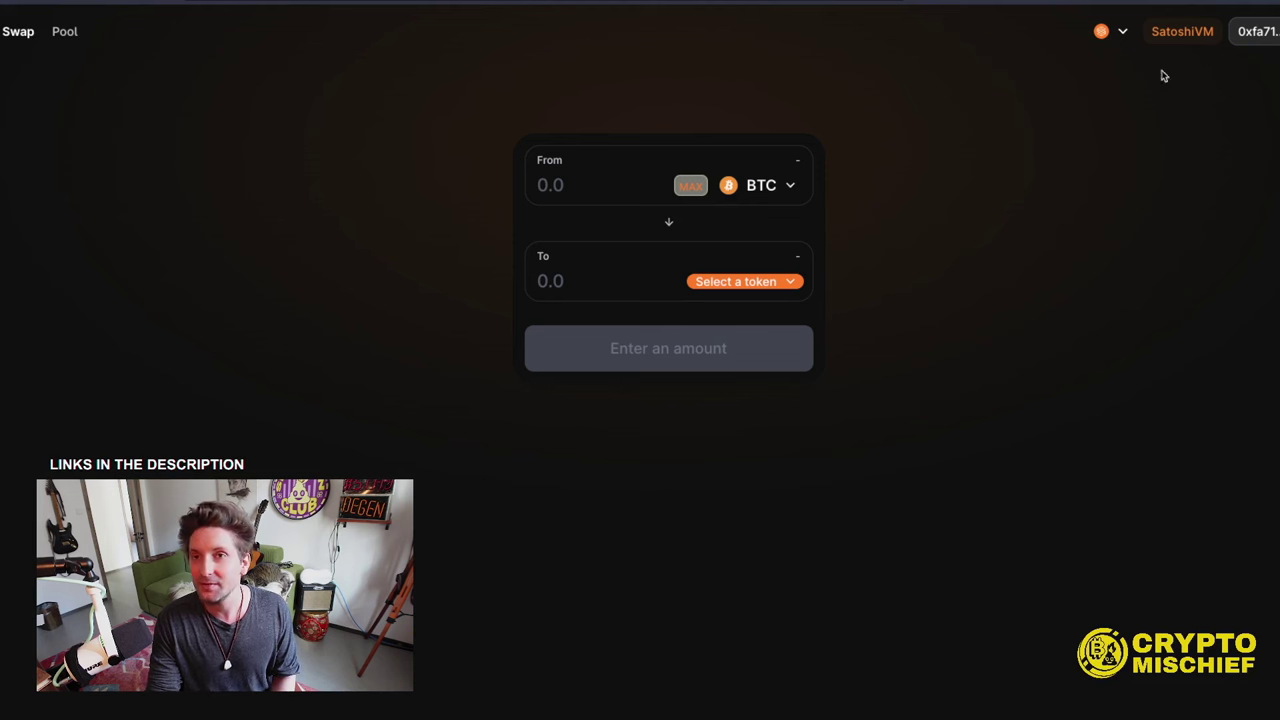
- Enter 0.001 BTC to swap and choose SAVM to receive, quoted at about 0.410428 SAVM
left_click(765, 185)
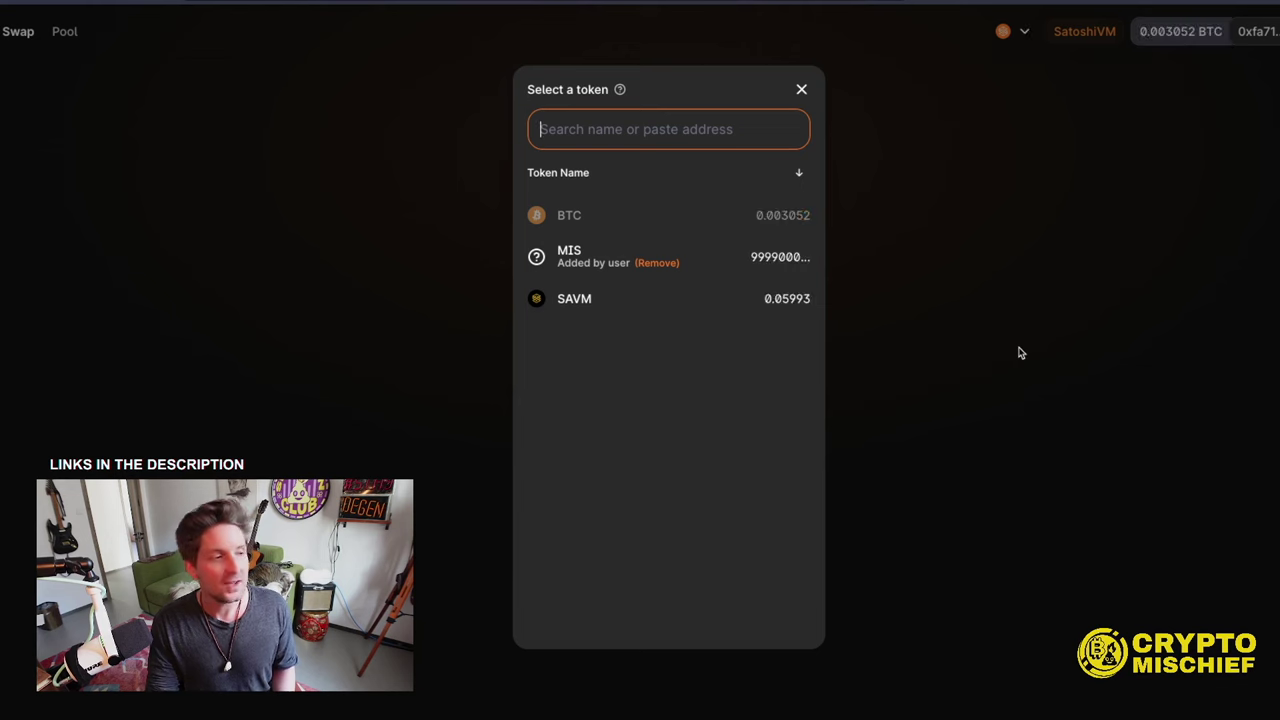
left_click(940, 333)
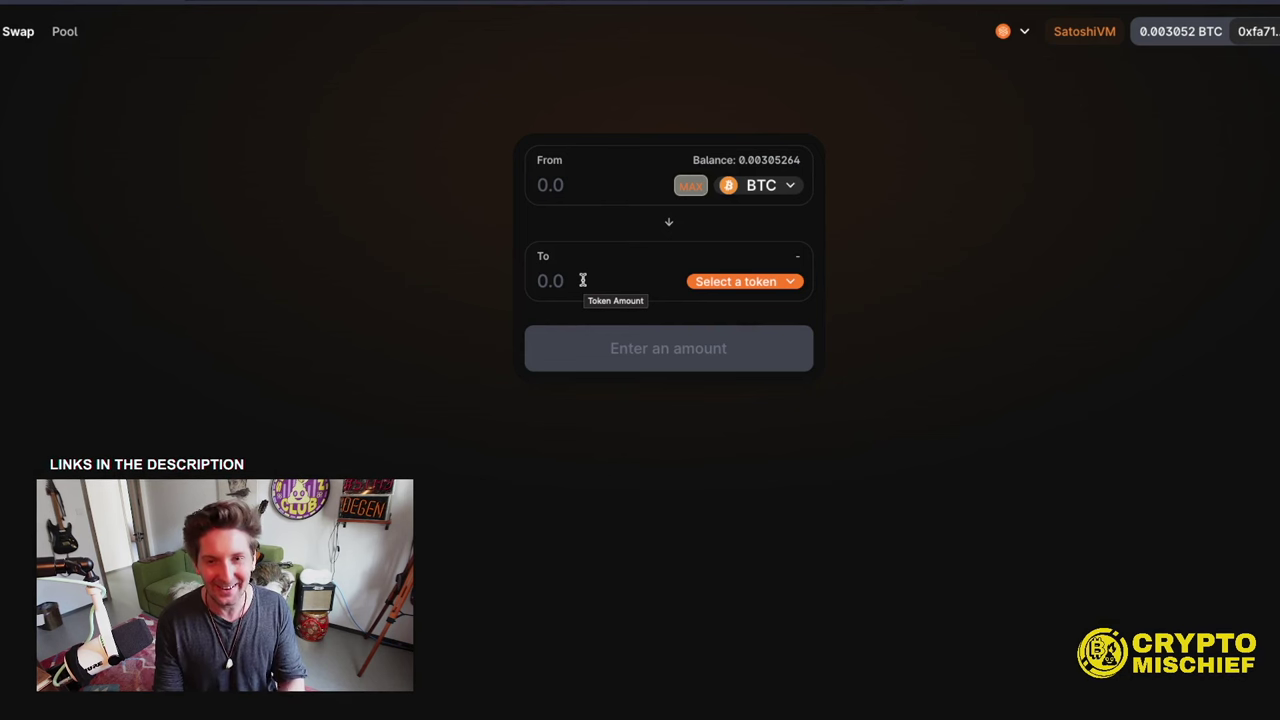
left_click(541, 190)
type("0.")
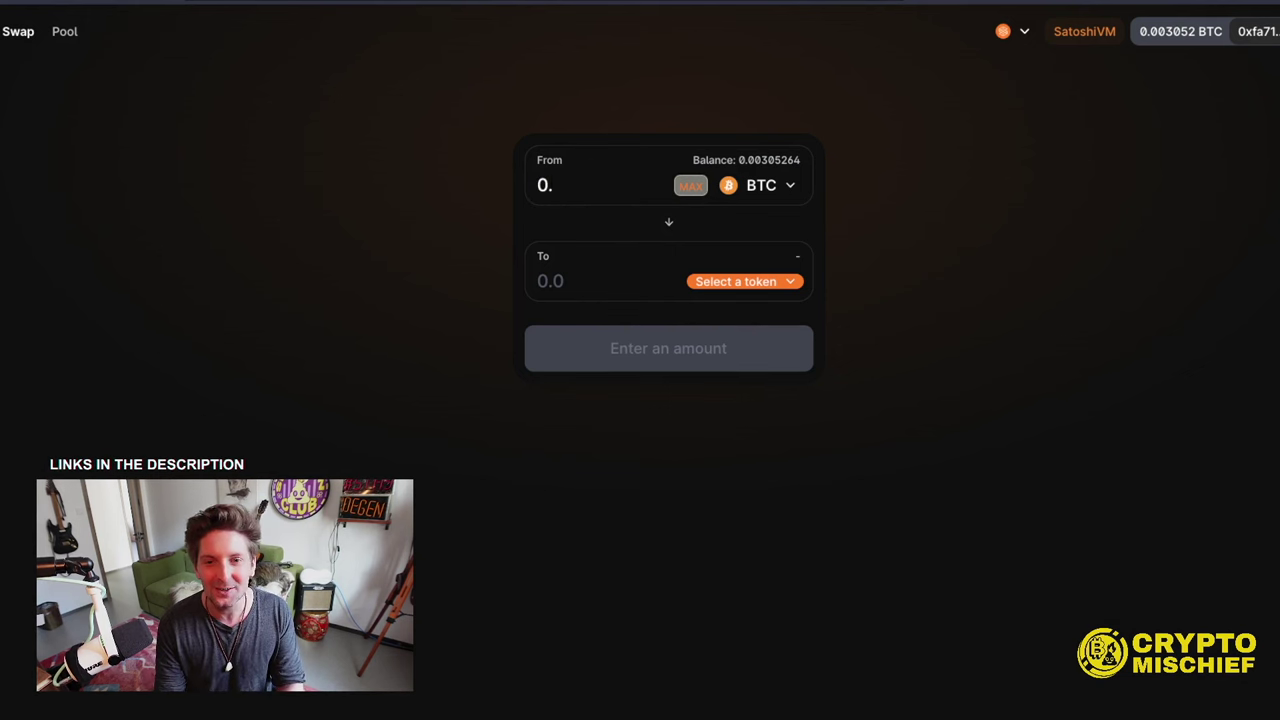
type("001")
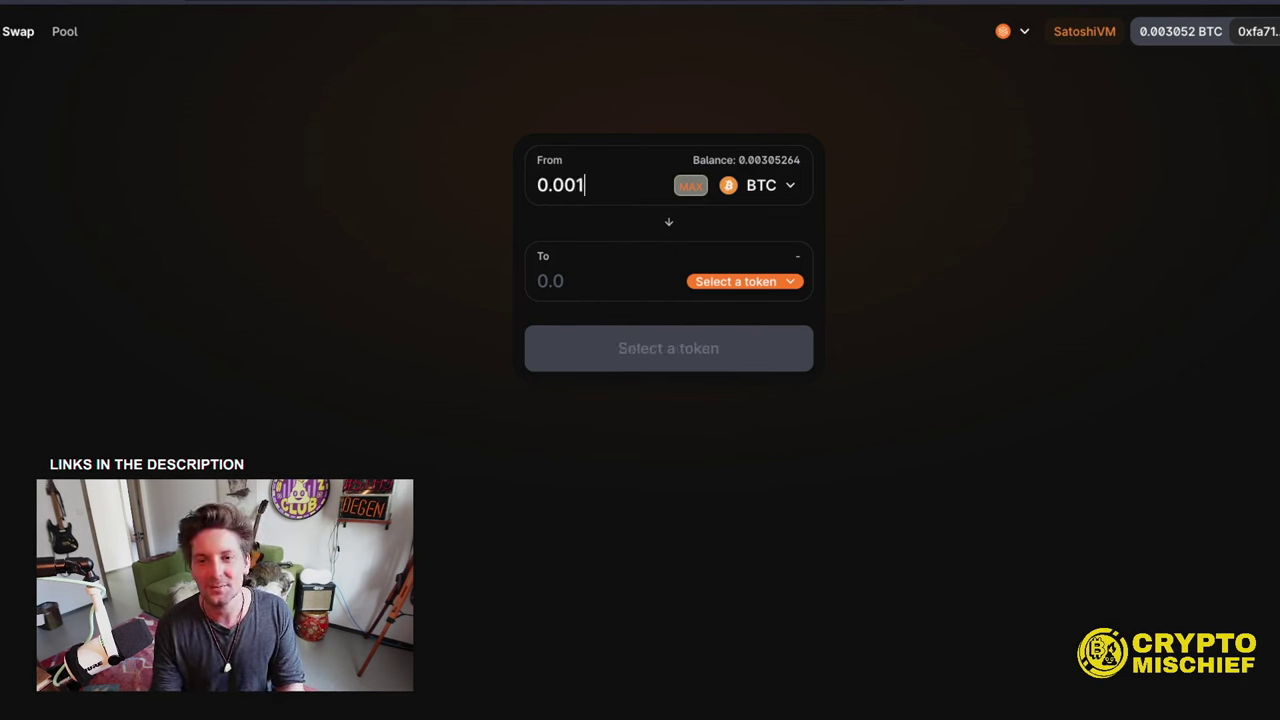
key("BackSpace")
type("1")
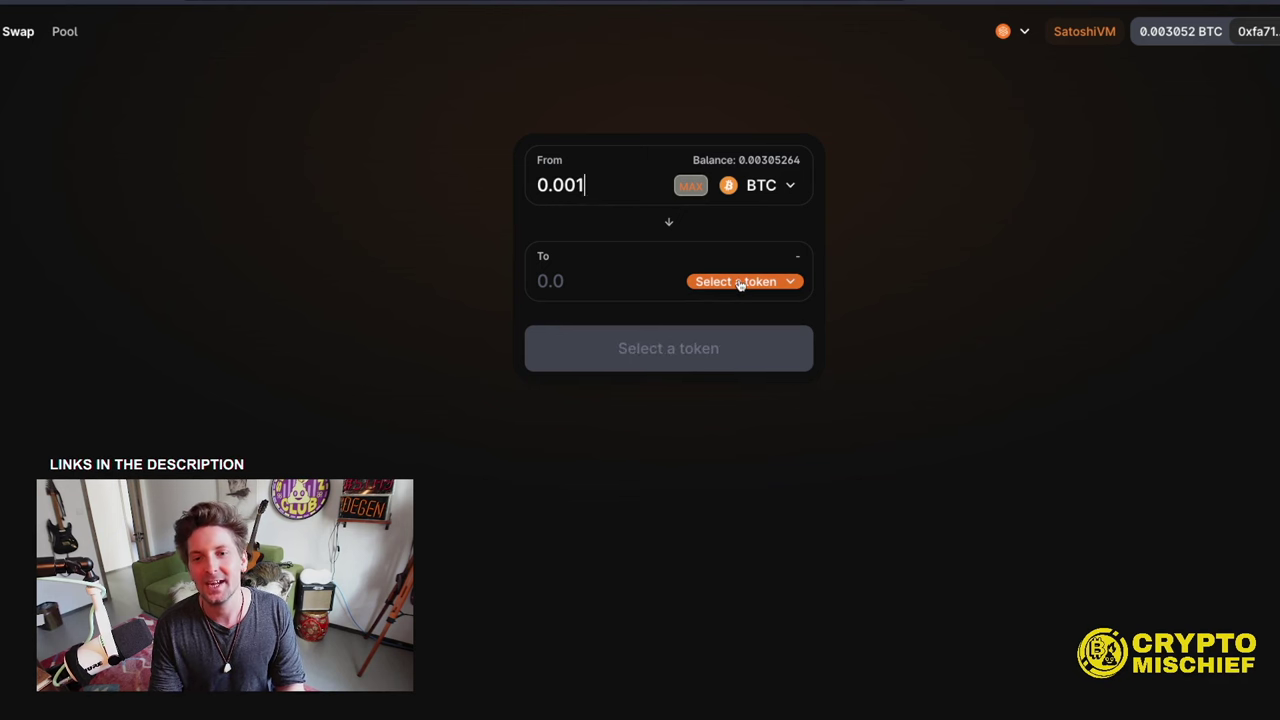
left_click(713, 283)
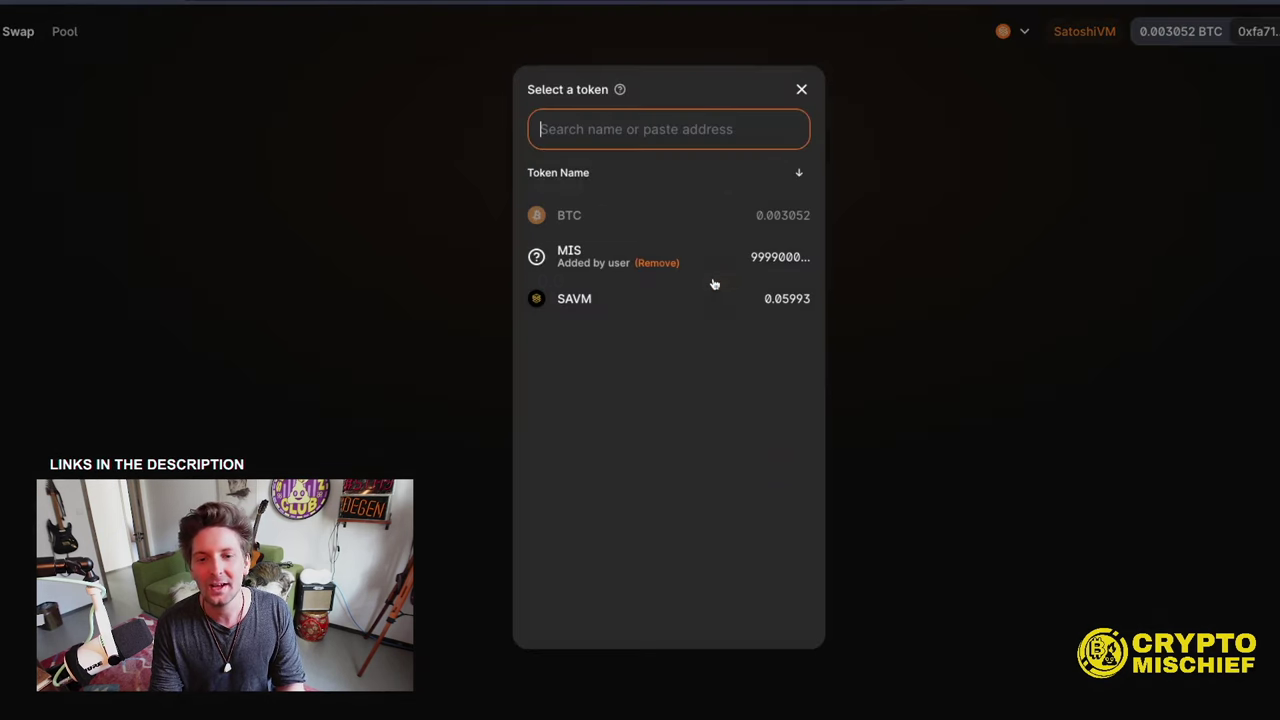
left_click(598, 297)
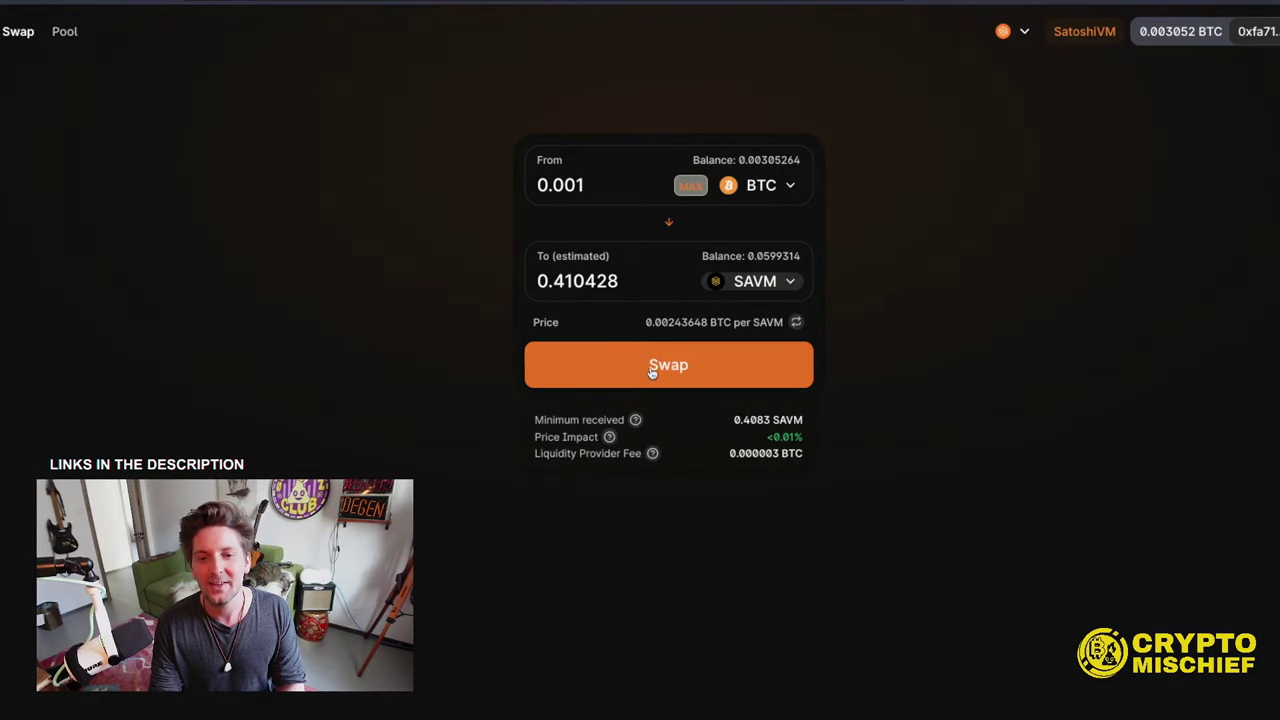
- Confirm the 0.001 BTC to SAVM swap and approve the transaction in MetaMask
left_click(662, 368)
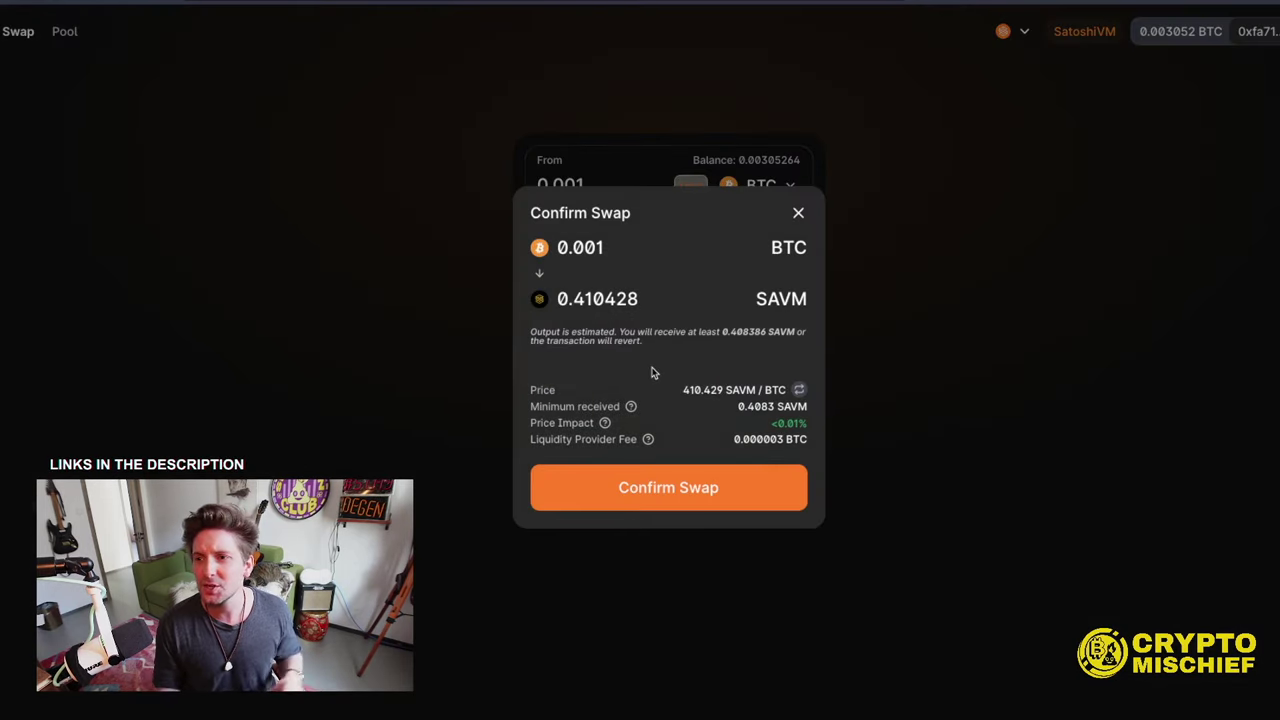
left_click(640, 502)
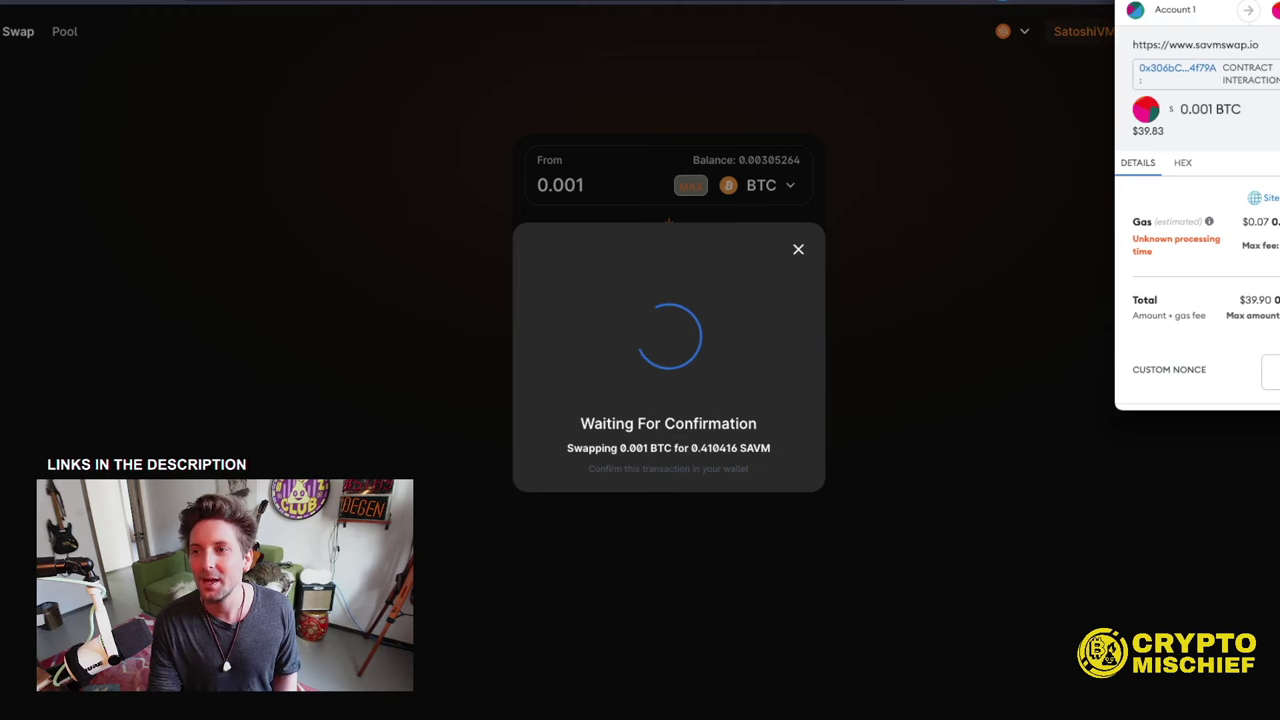
scroll(1050, 480, "down", 2)
left_click(1052, 495)
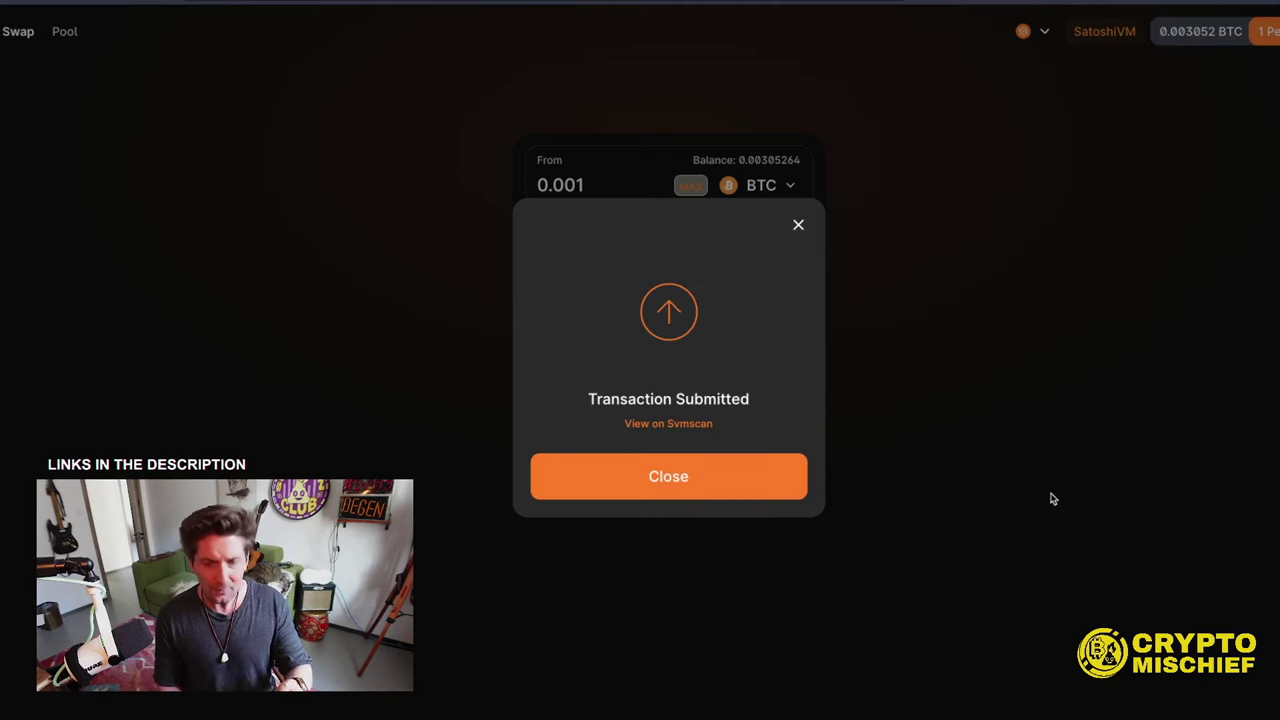
left_click(614, 476)
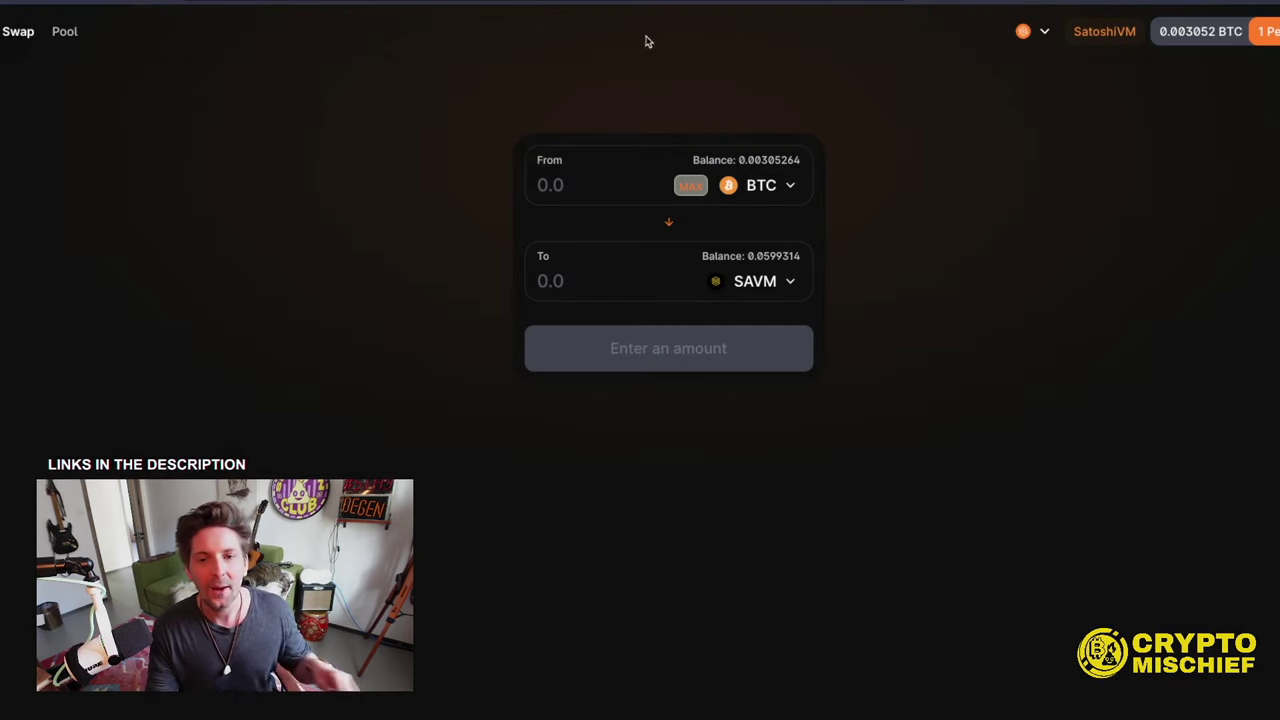
- Start adding BTC/MIS liquidity with a 0.000001 BTC deposit amount
left_click(64, 32)
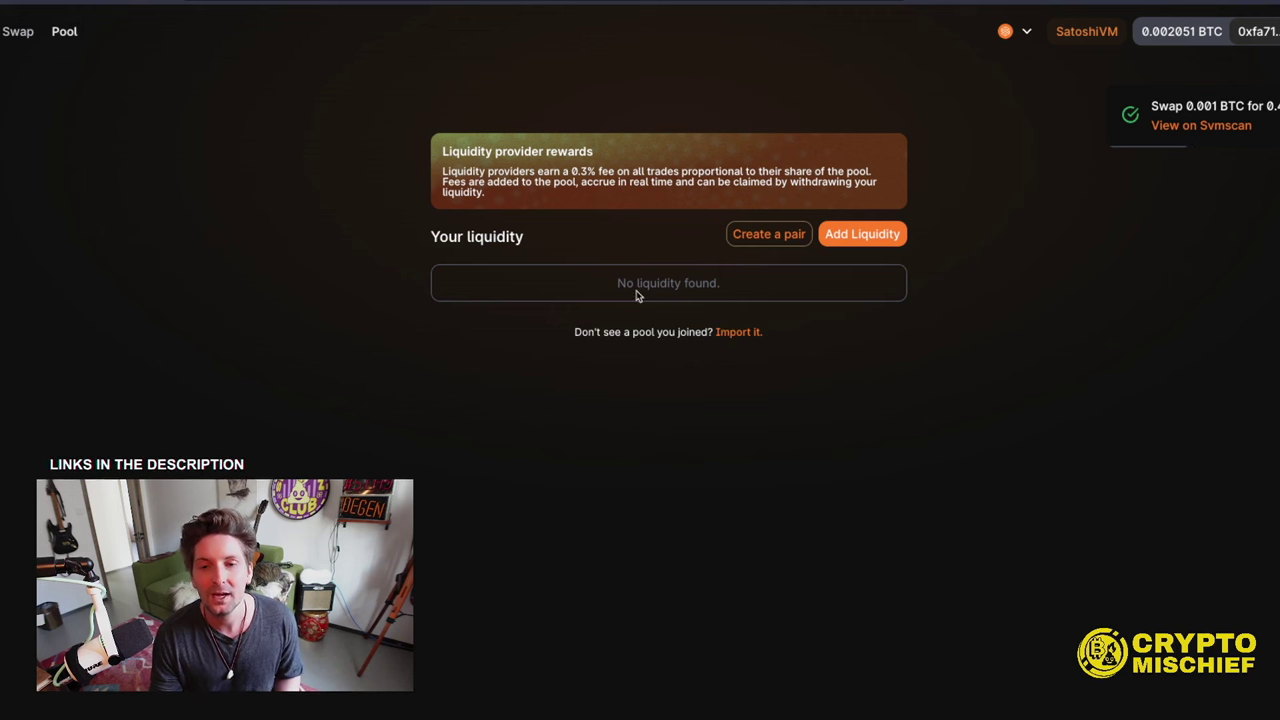
left_click(880, 234)
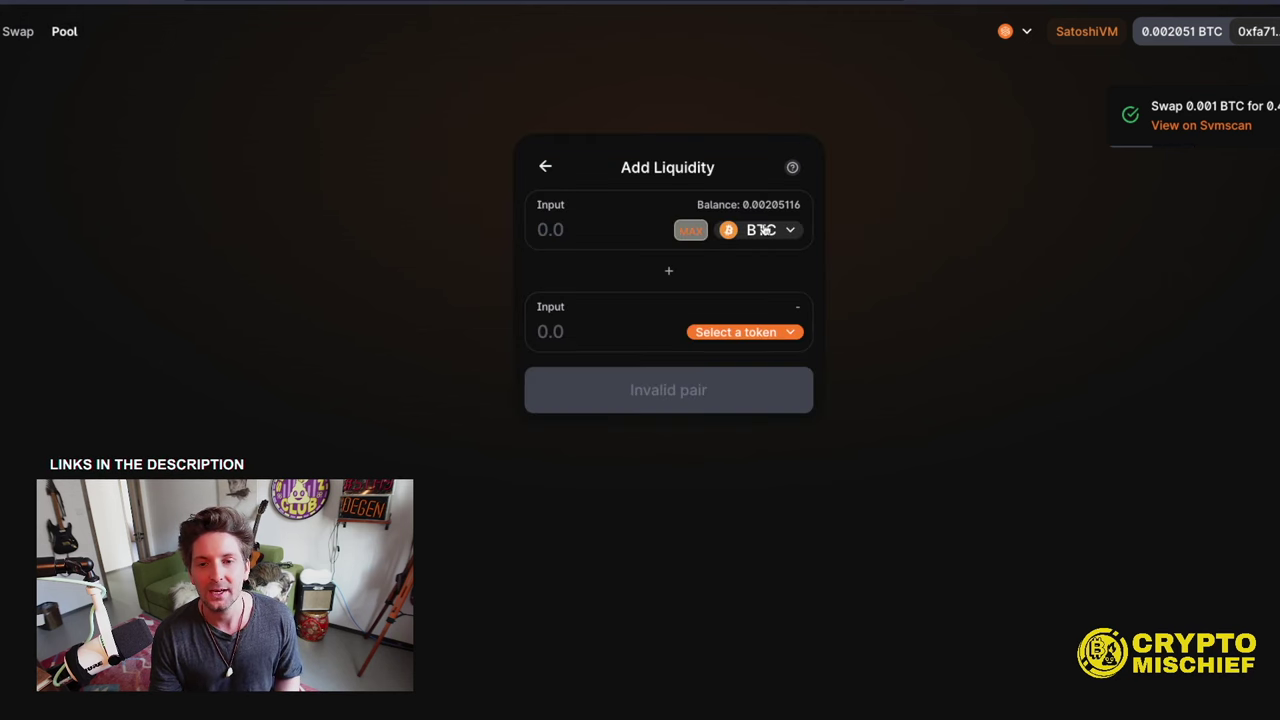
left_click(790, 330)
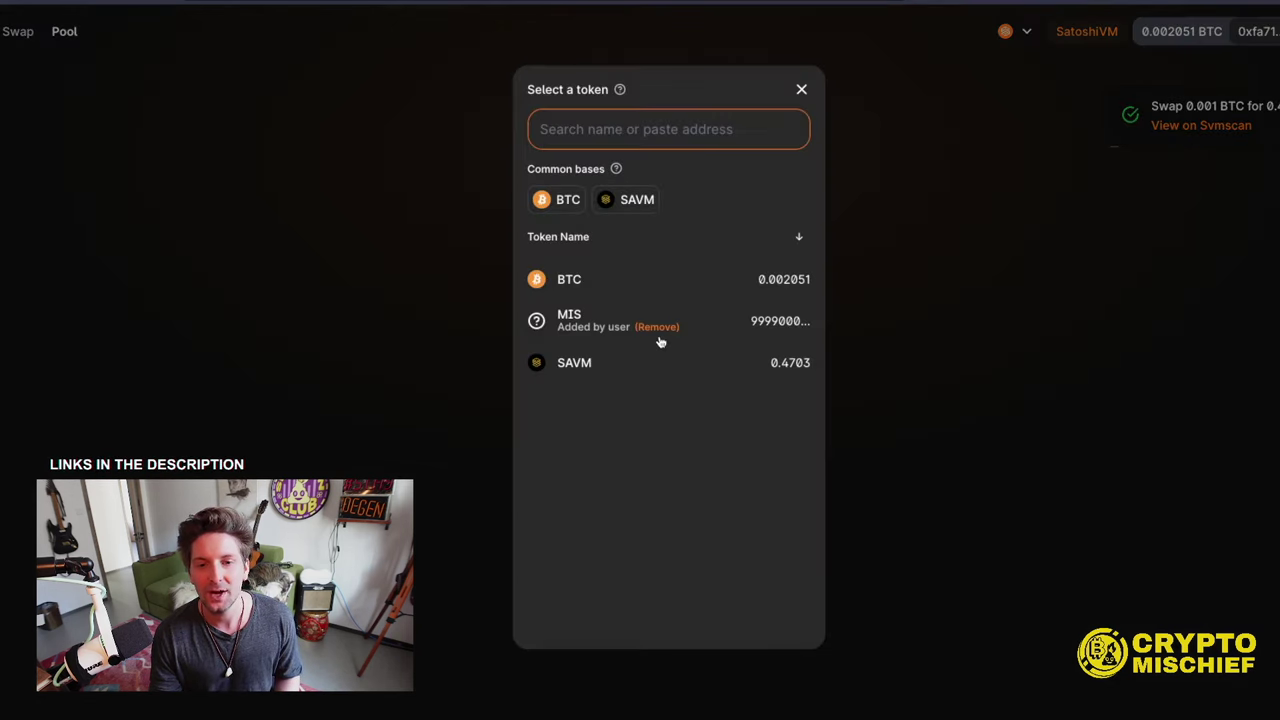
left_click(568, 320)
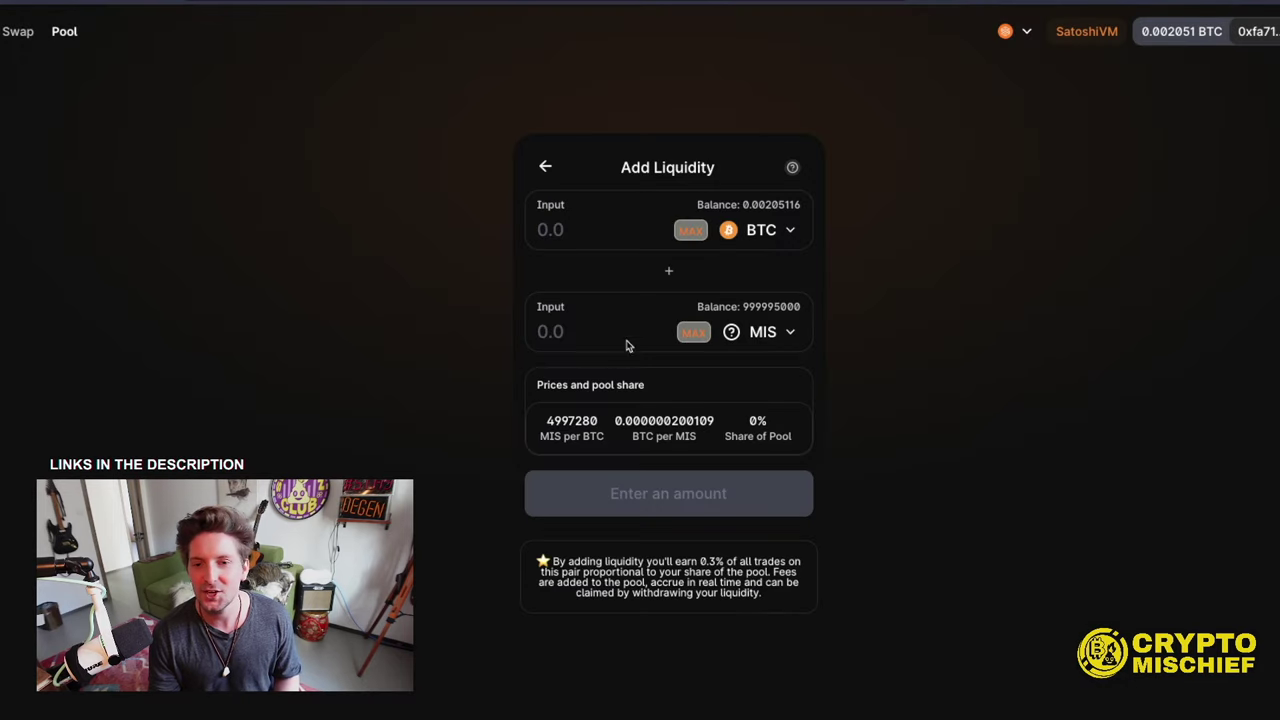
left_click(562, 230)
type("0.")
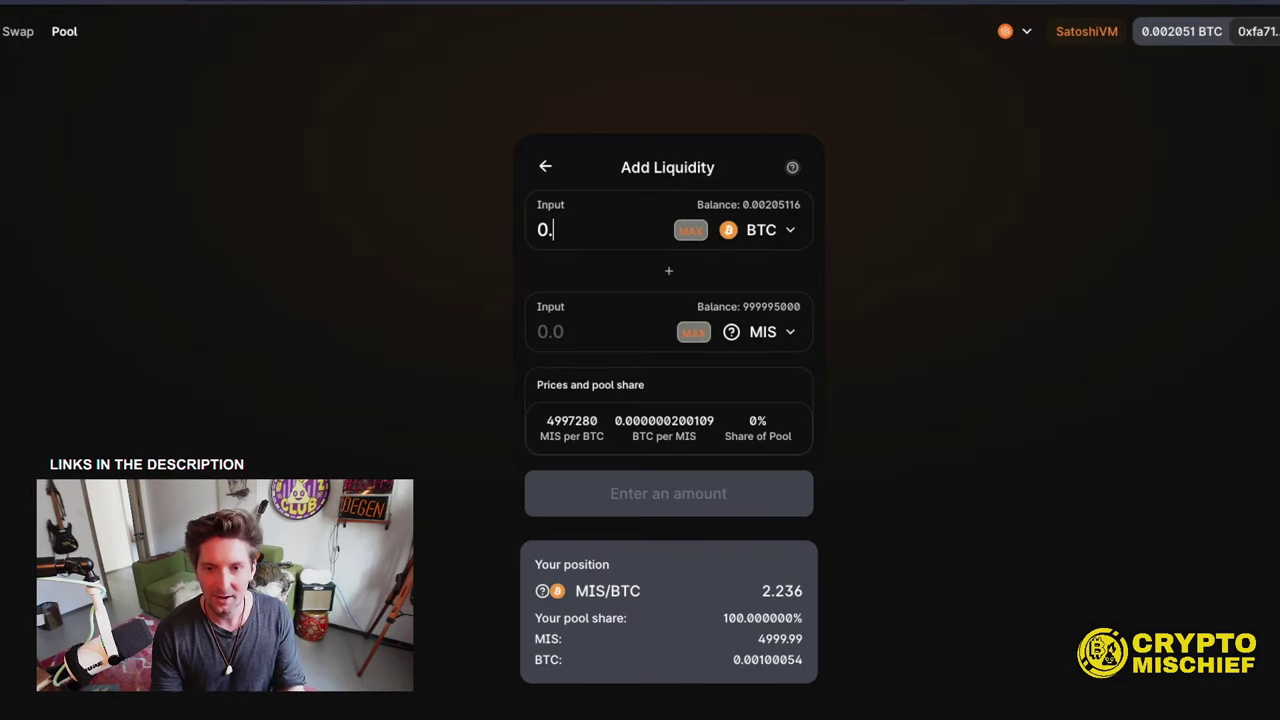
type("000001")
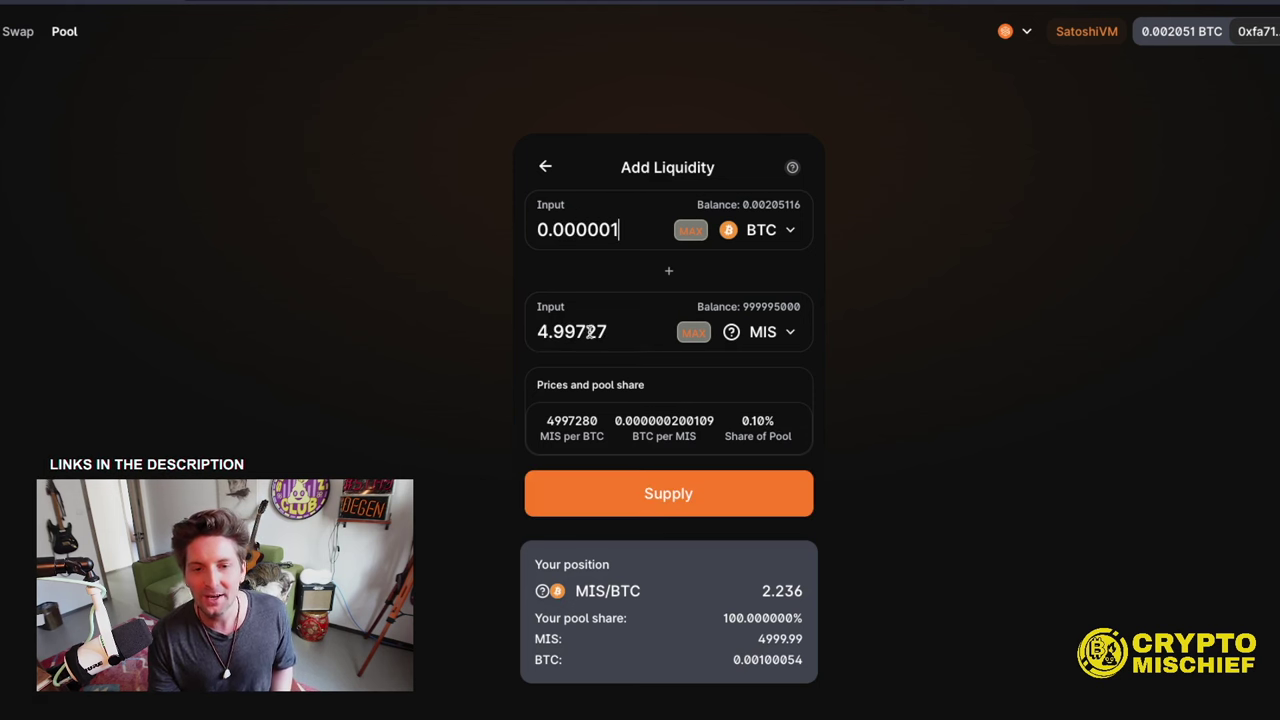
- Supply the BTC and MIS to the pool and approve the transaction in MetaMask
left_click(622, 490)
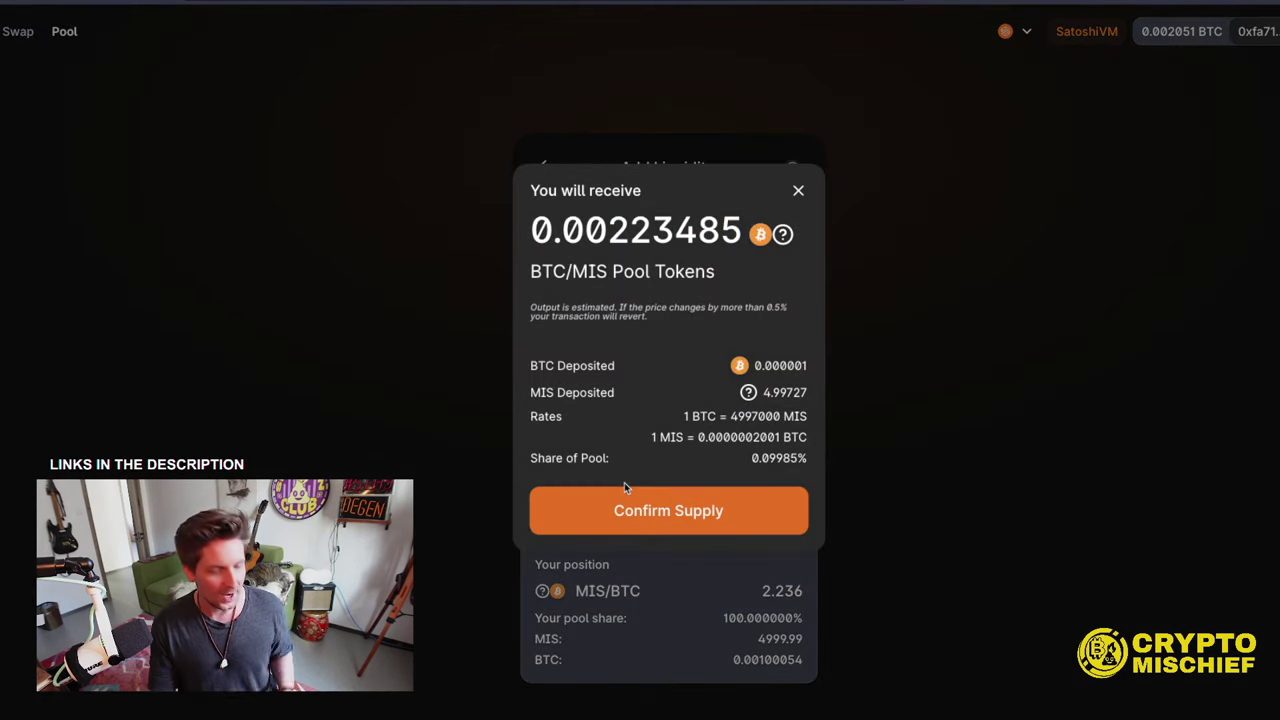
left_click(615, 489)
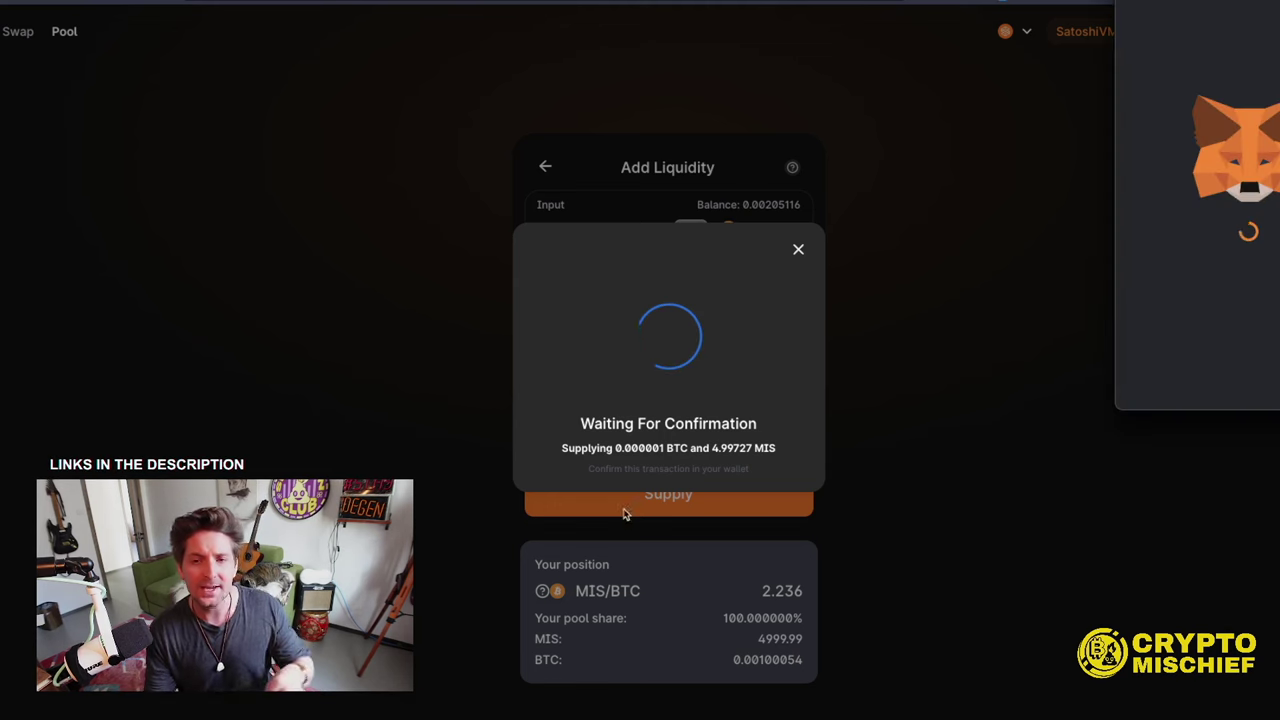
scroll(1200, 300, "down", 1)
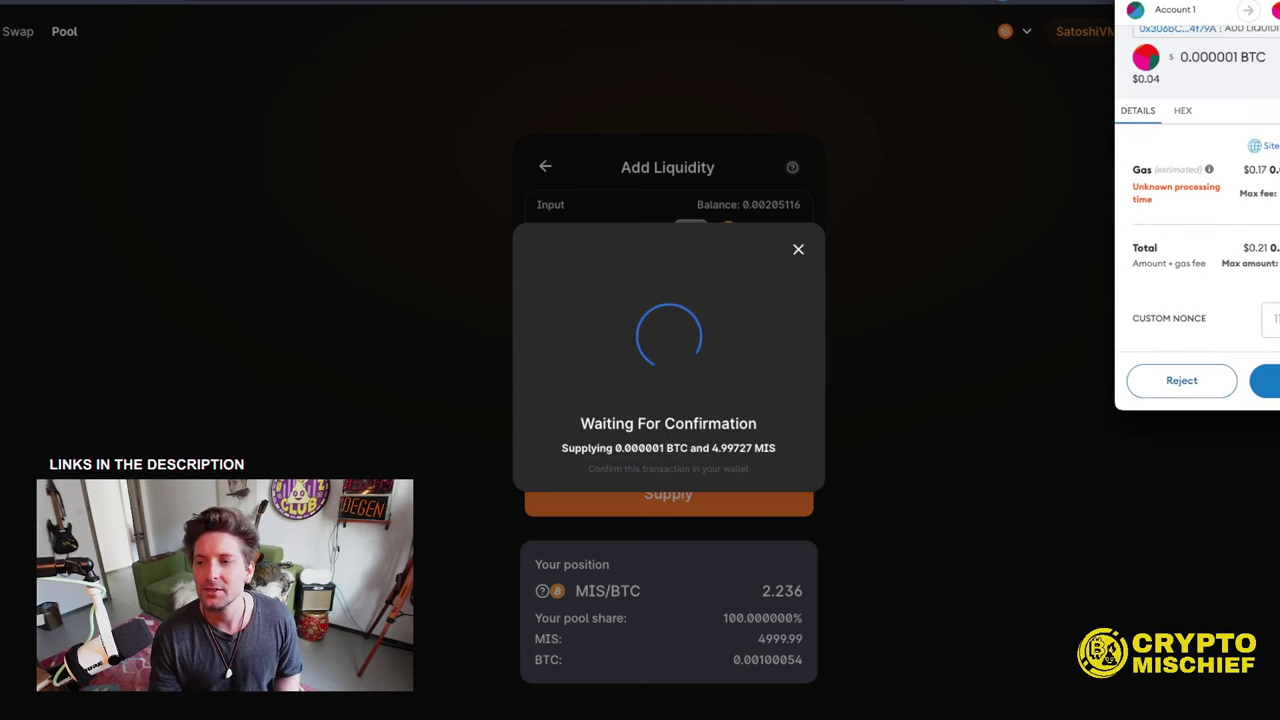
left_click(1275, 385)
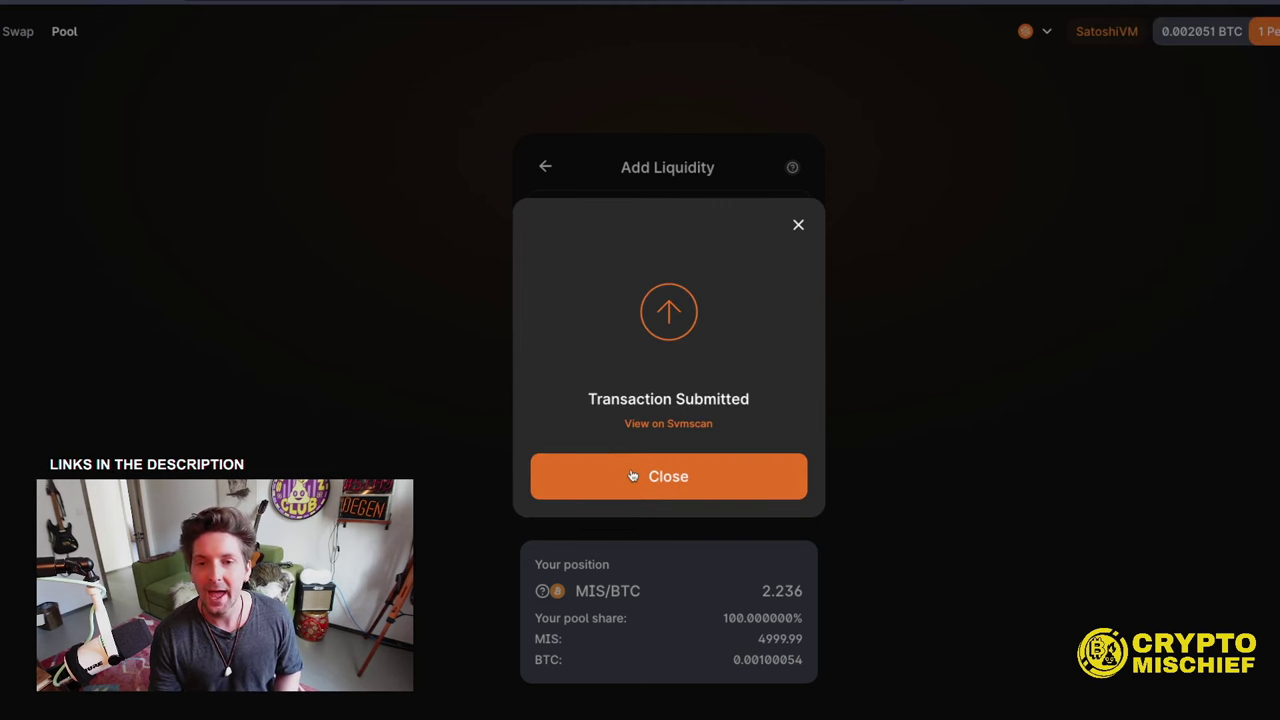
left_click(632, 476)
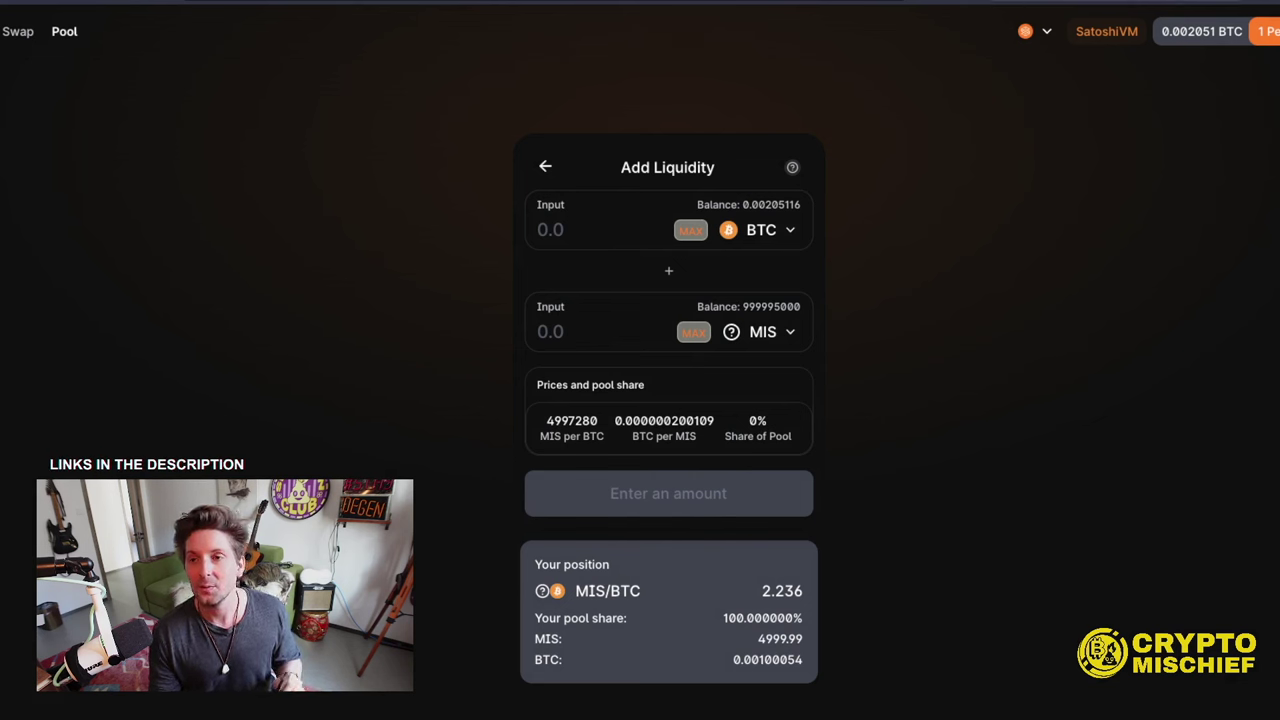
- Check the liquidity transaction in MetaMask's activity, then return to the Pool overview
key("alt+shift+m")
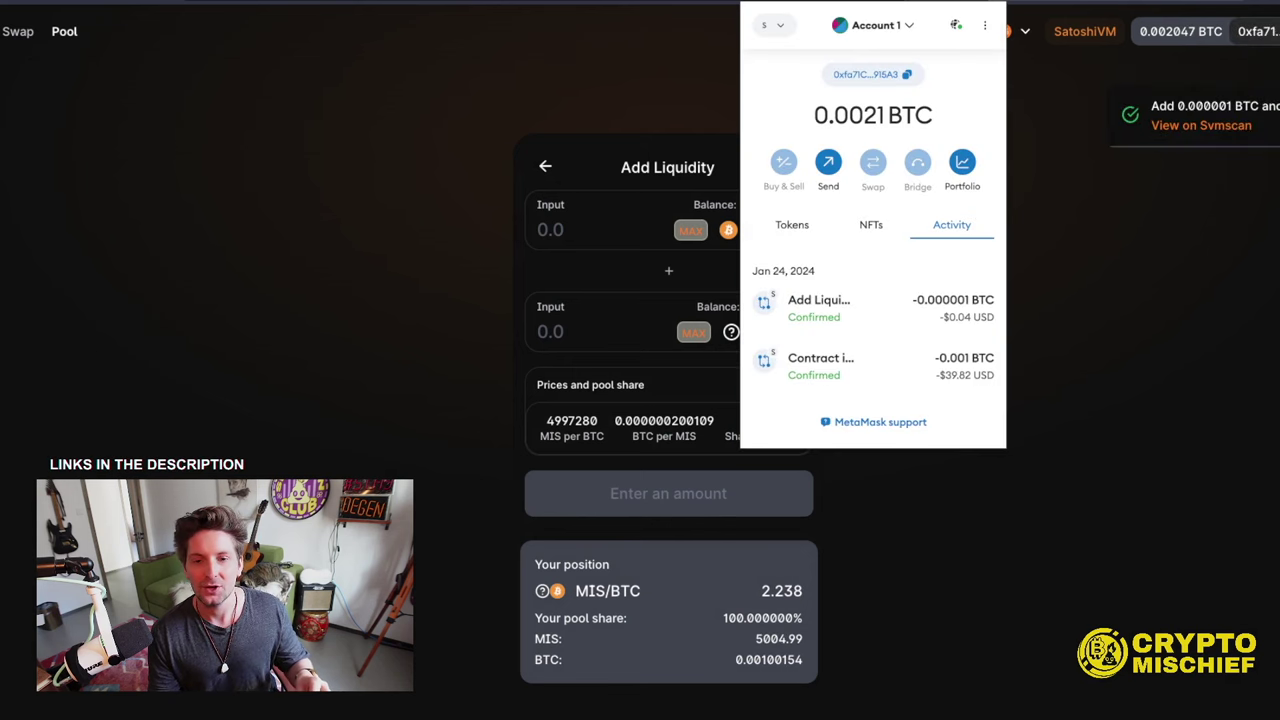
left_click(605, 48)
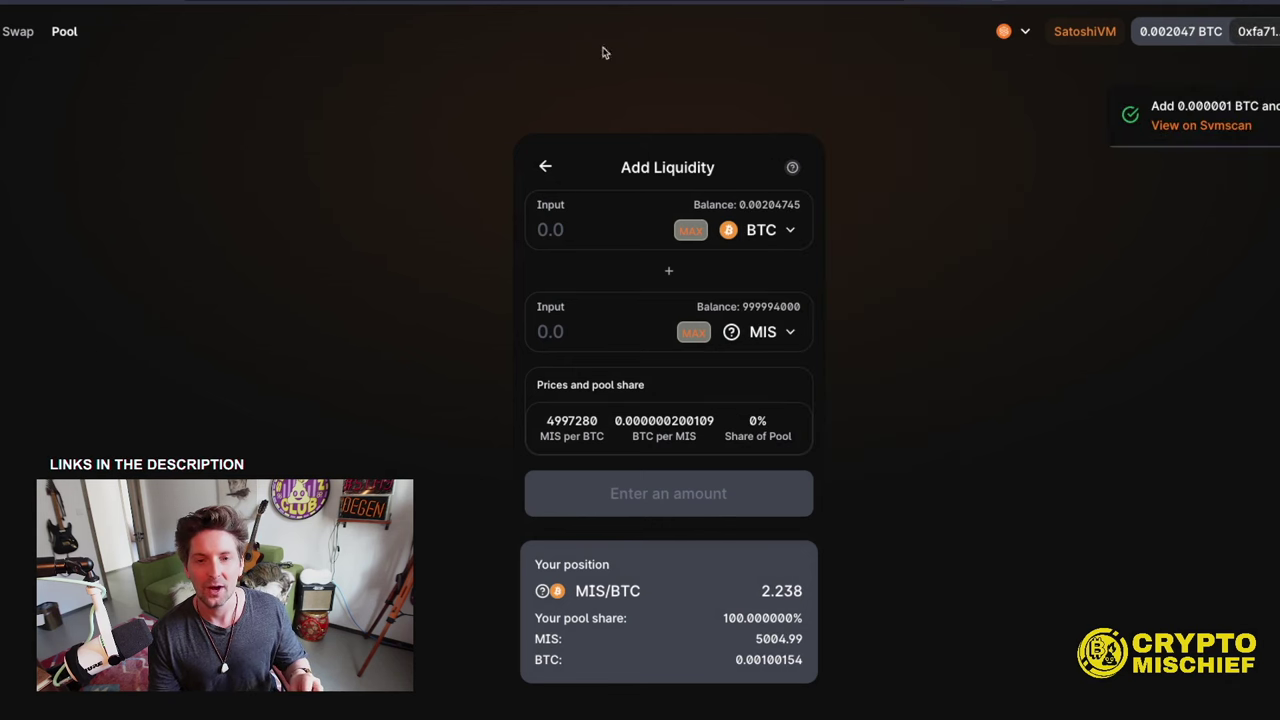
left_click(18, 33)
left_click(66, 33)
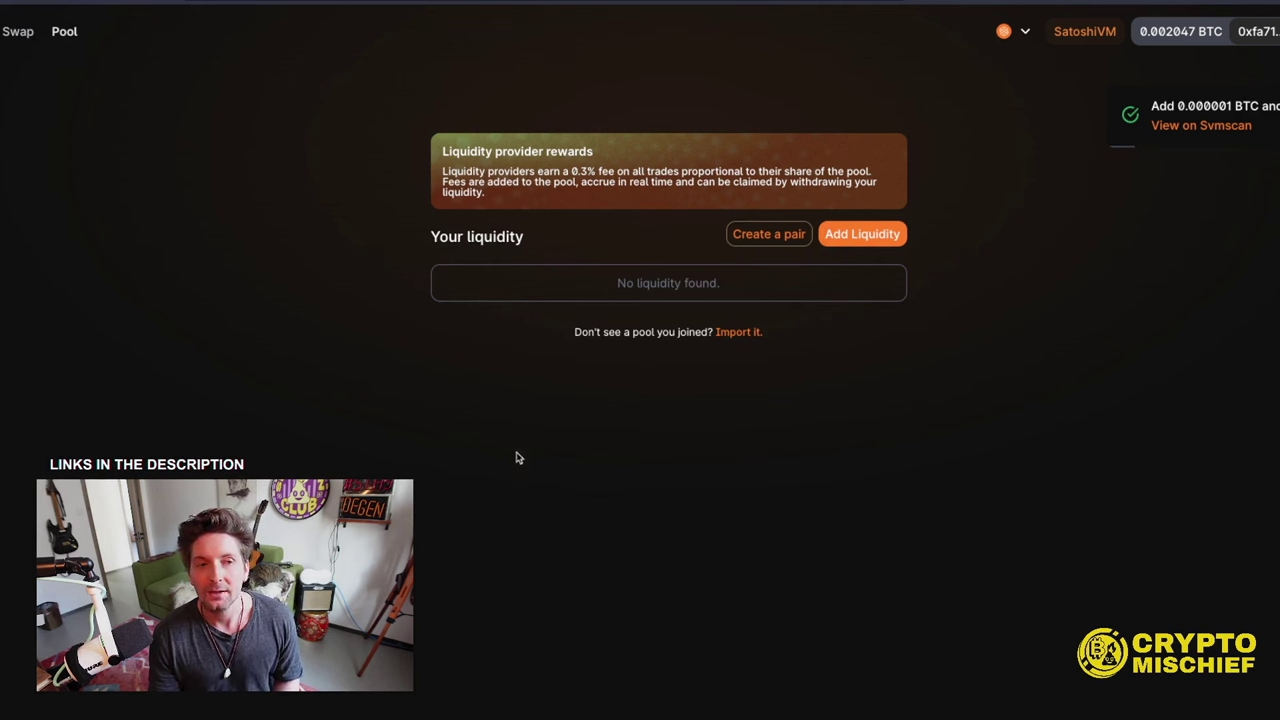
- Find the tracker's Deploy Contract row and open its thirdweb.com/explore link
left_click(22, 33)
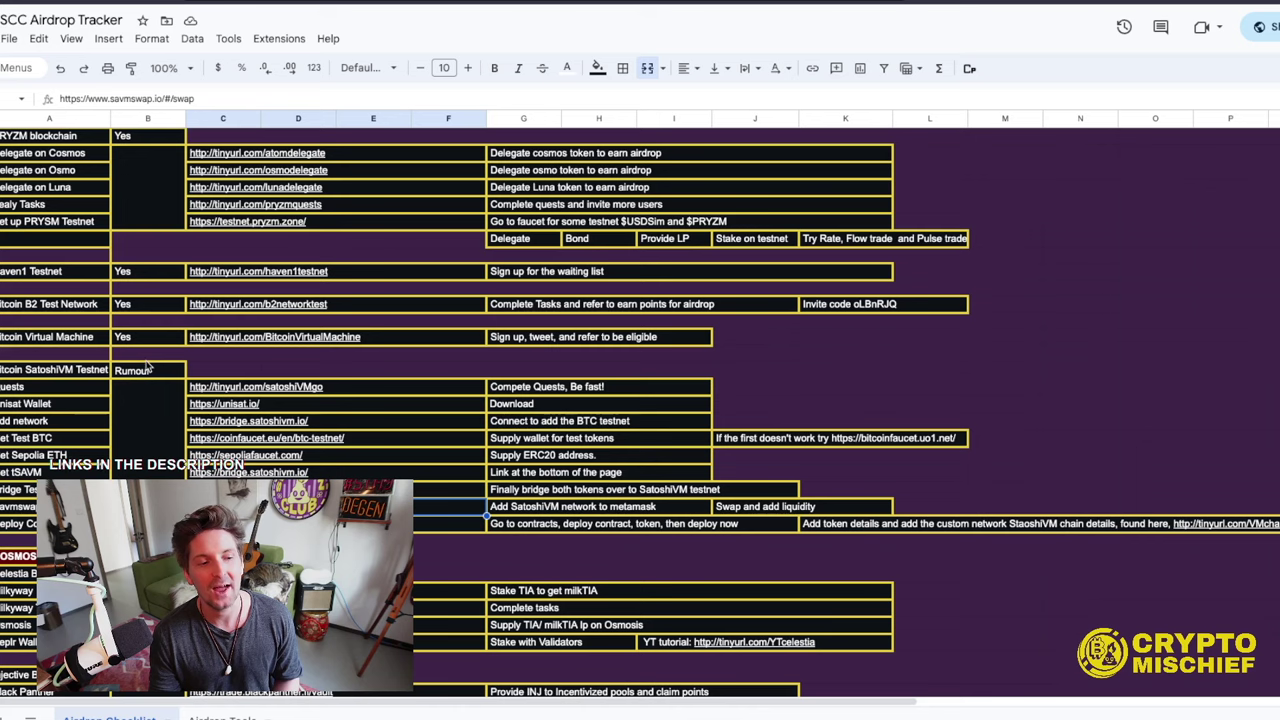
scroll(200, 478, "down", 2)
left_click(75, 455)
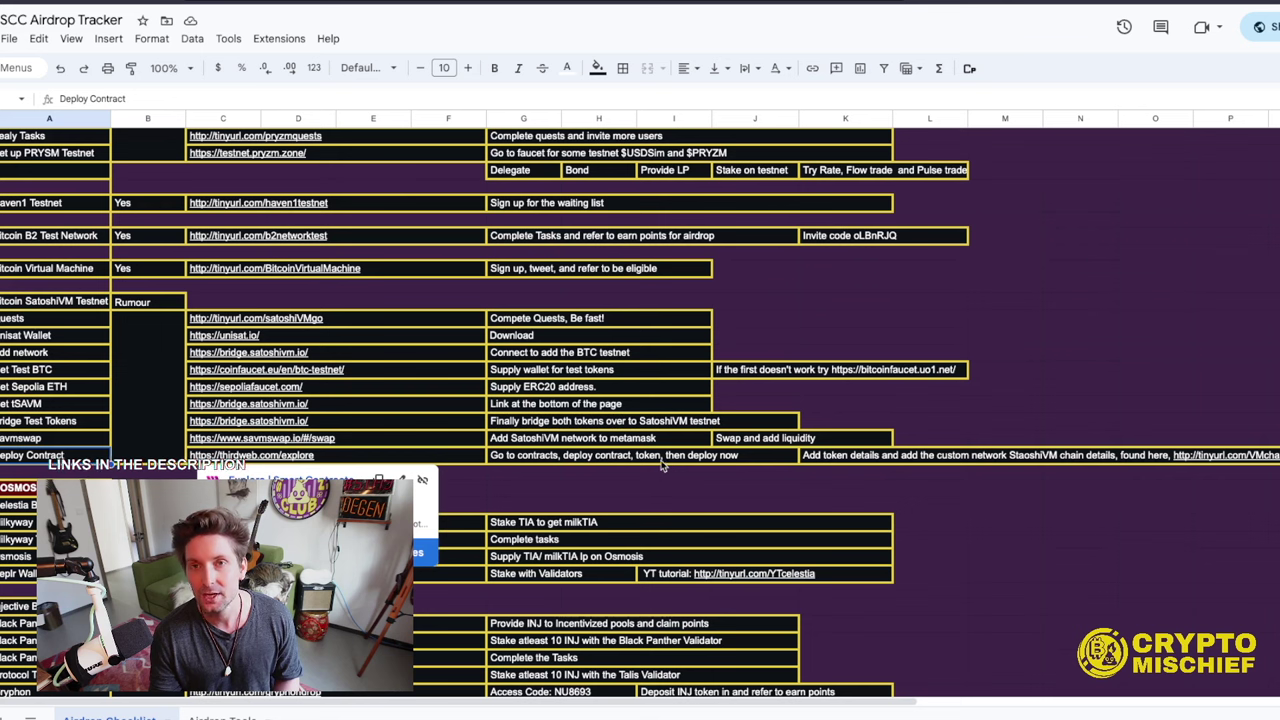
left_click(270, 459)
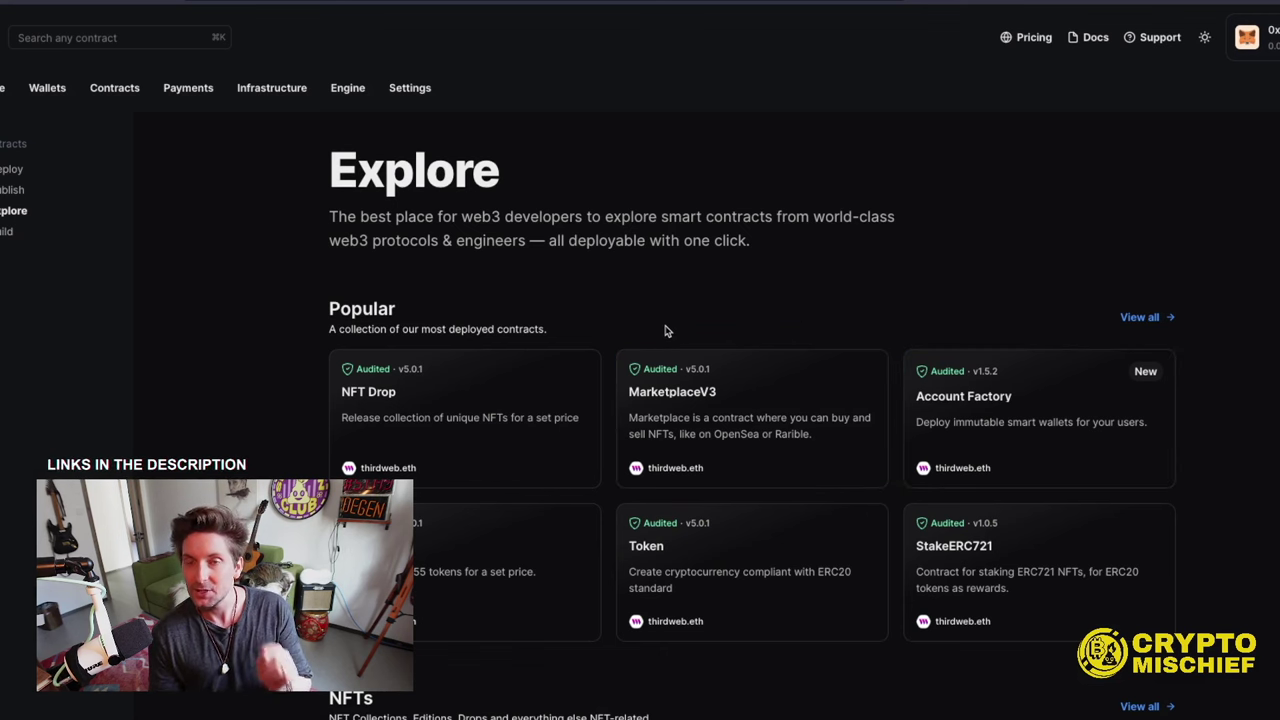
- Open the Token contract in thirdweb Explore and start deploying it
scroll(669, 337, "down", 2)
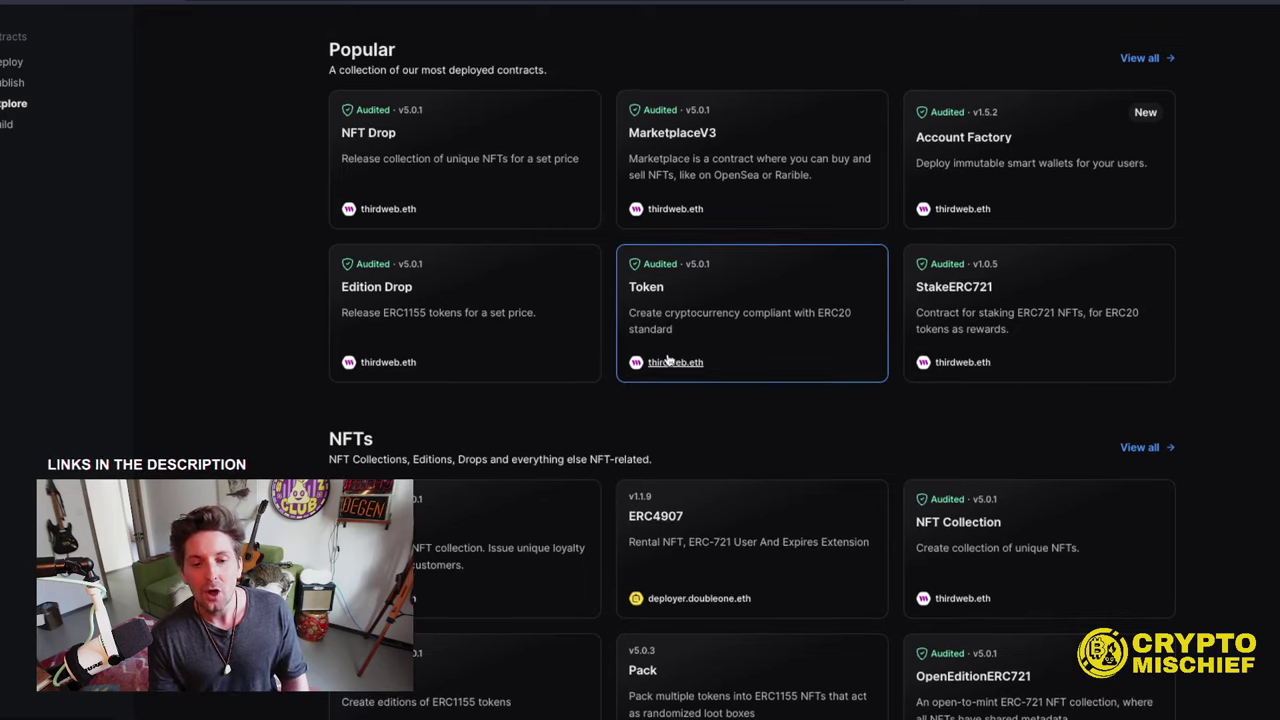
scroll(669, 357, "up", 2)
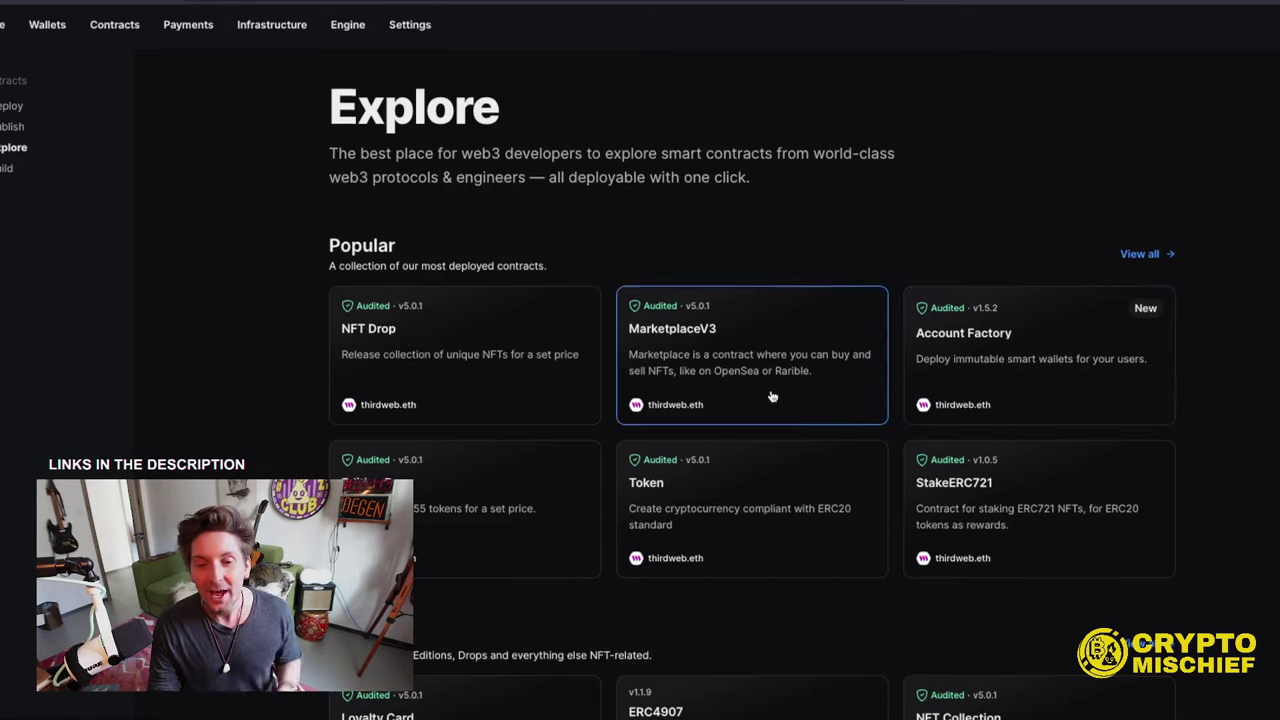
scroll(579, 432, "down", 2)
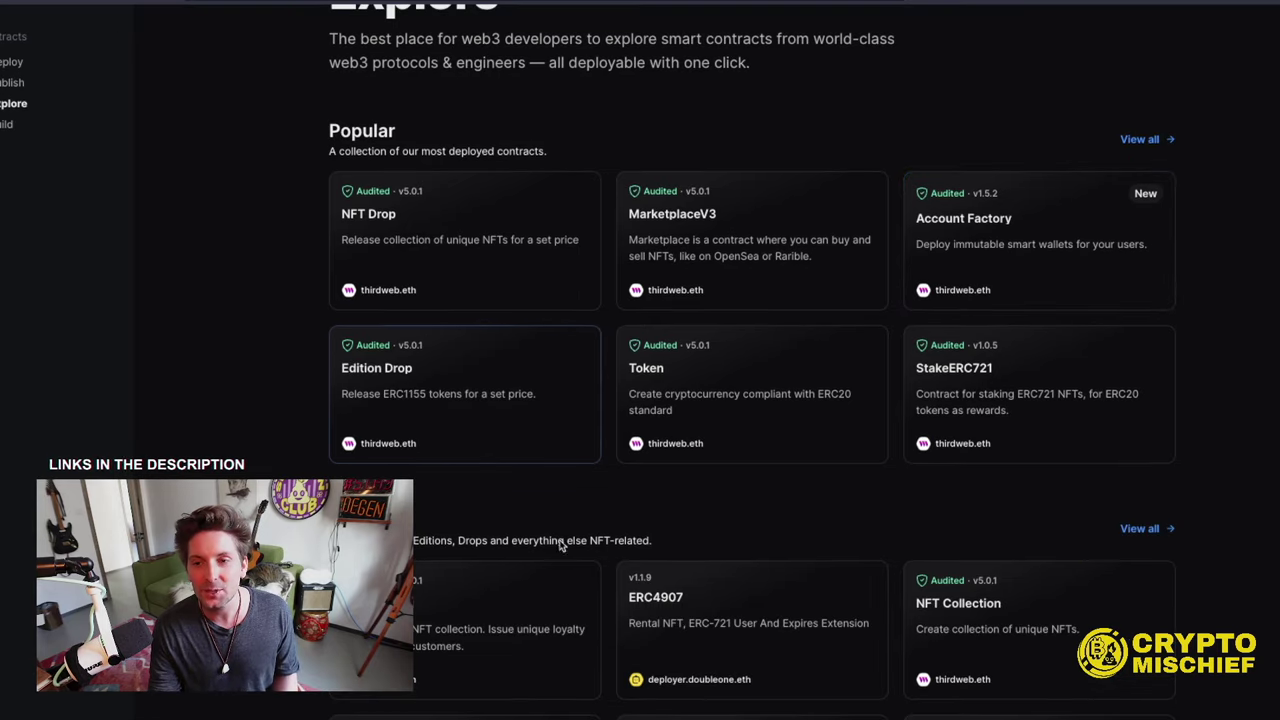
left_click(727, 373)
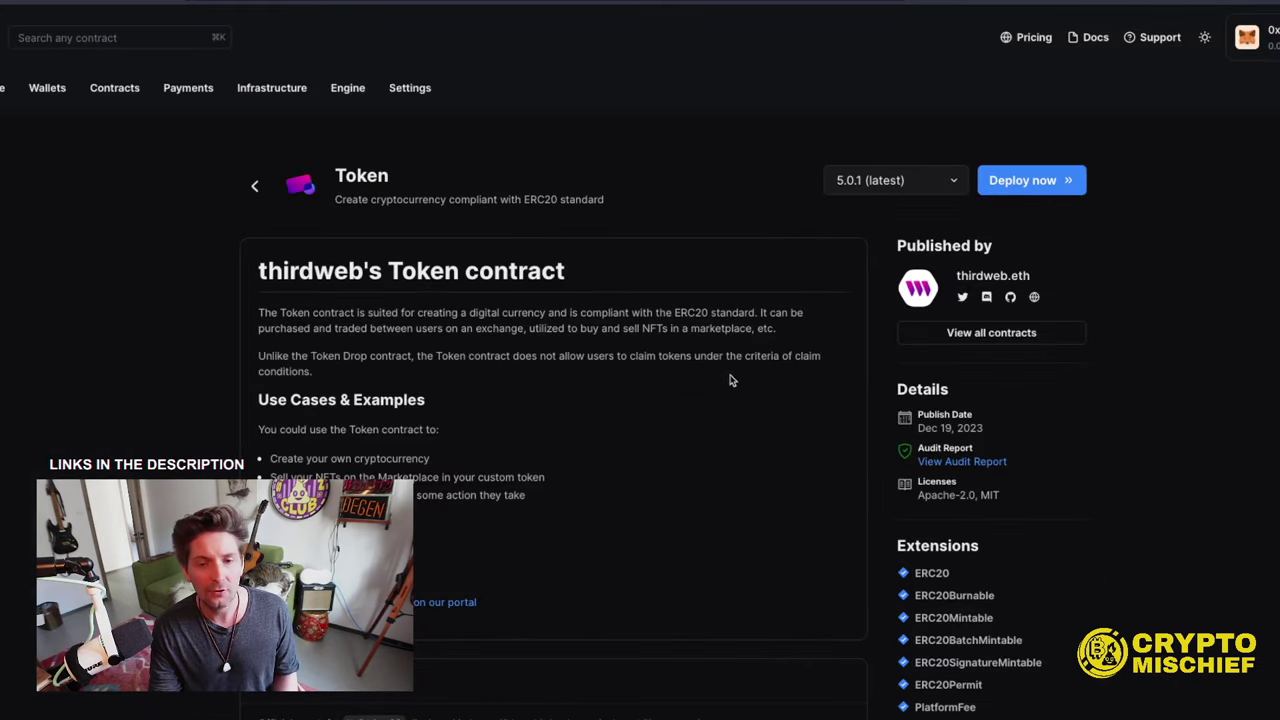
left_click(1036, 182)
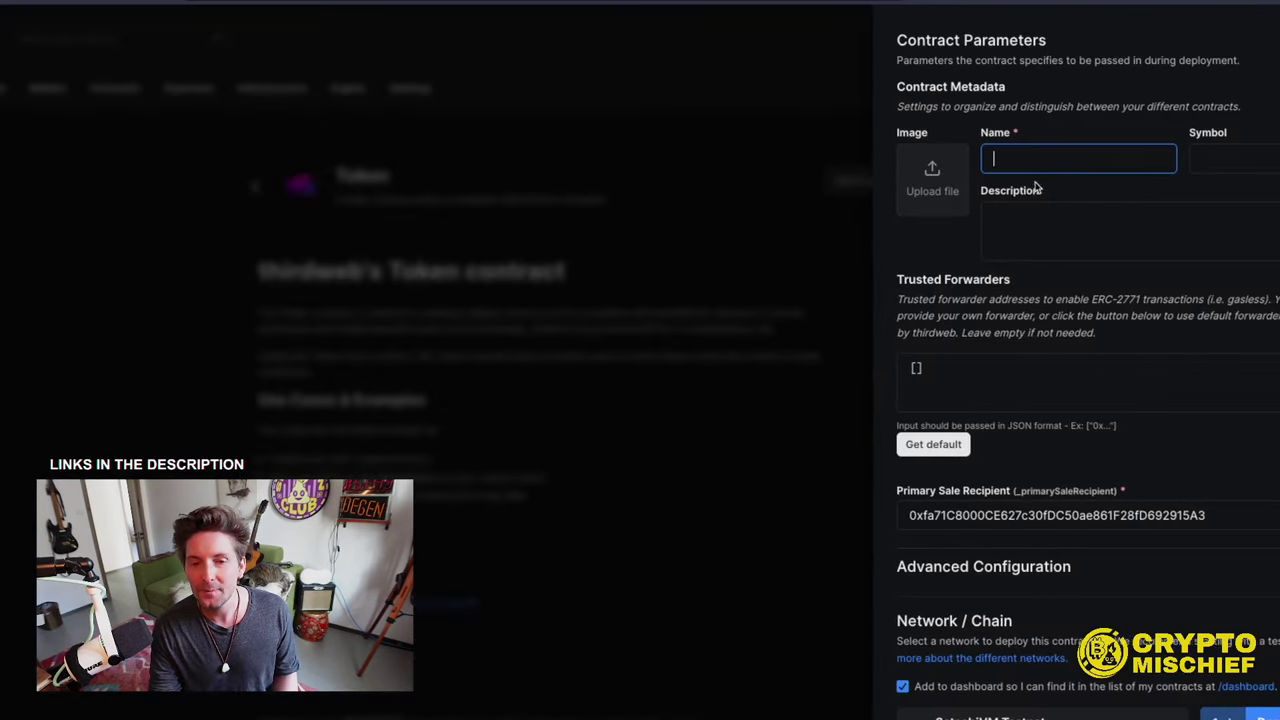
- Name the token Mischiefwifhat with symbol MWT and description 'Tester for SAVM'
left_click(1021, 160)
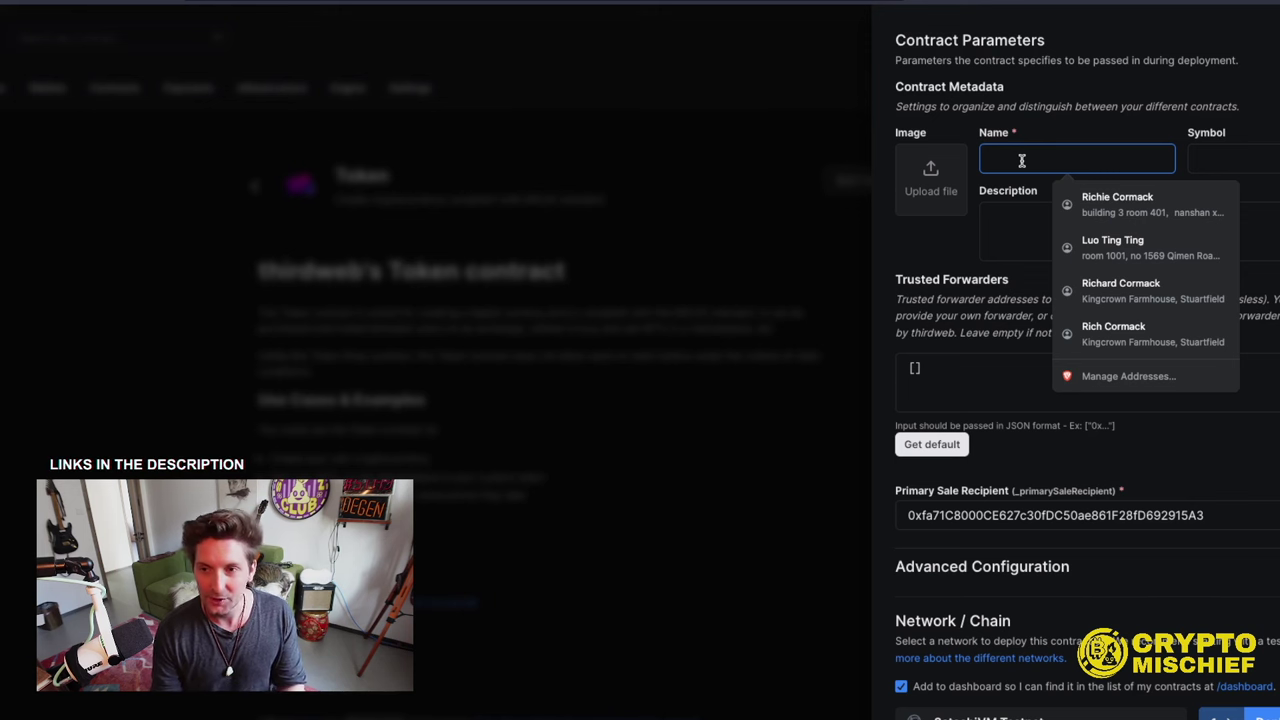
type("Misch")
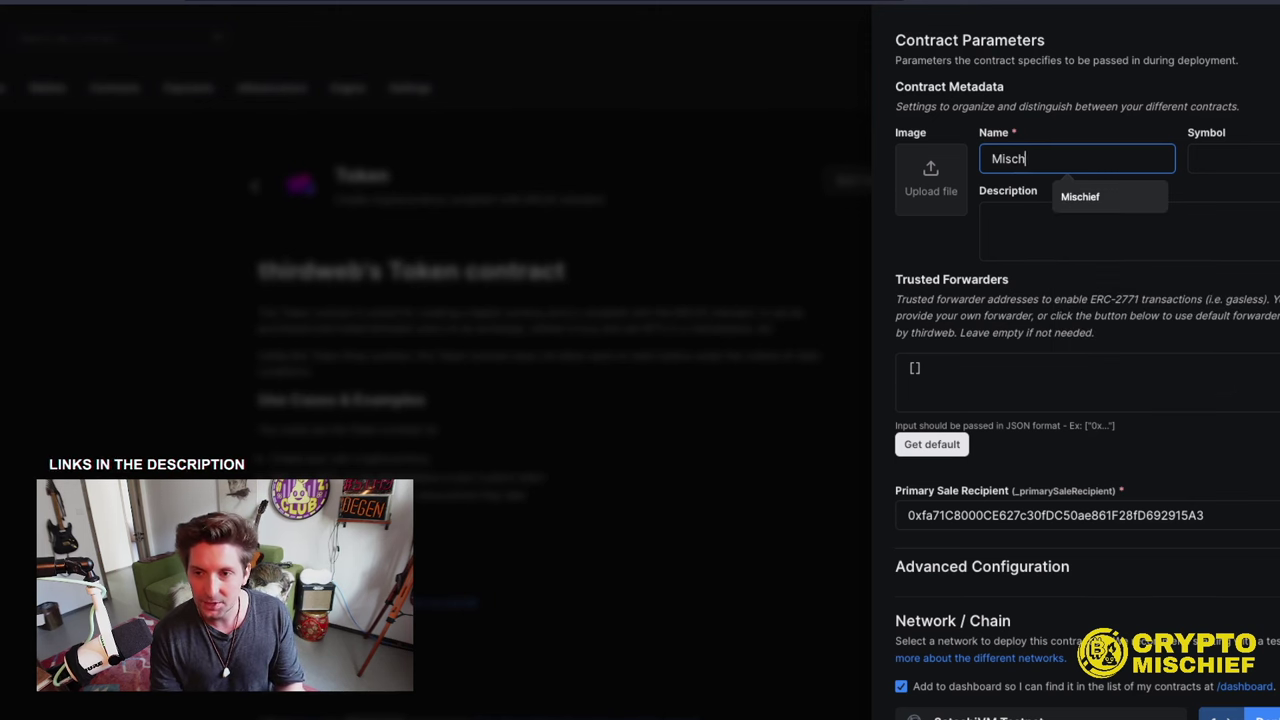
type("iefwifh")
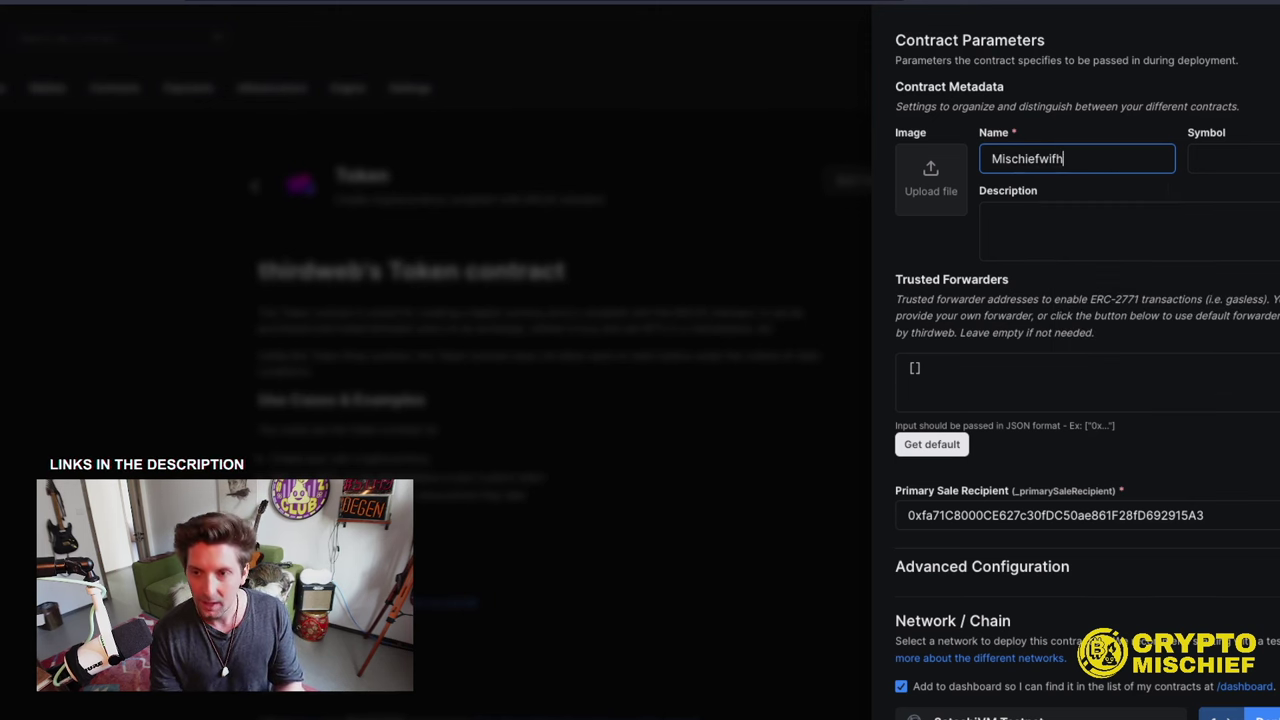
type("at")
key("Tab")
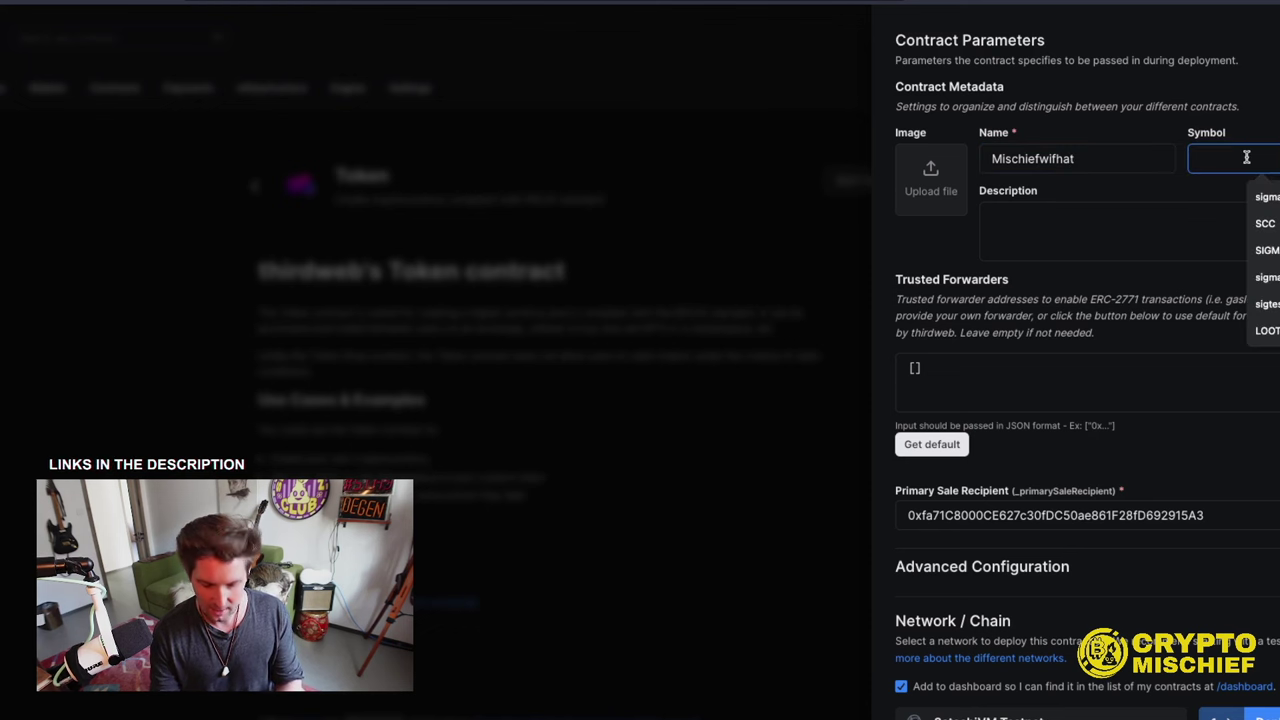
type("MWT")
left_click(1078, 234)
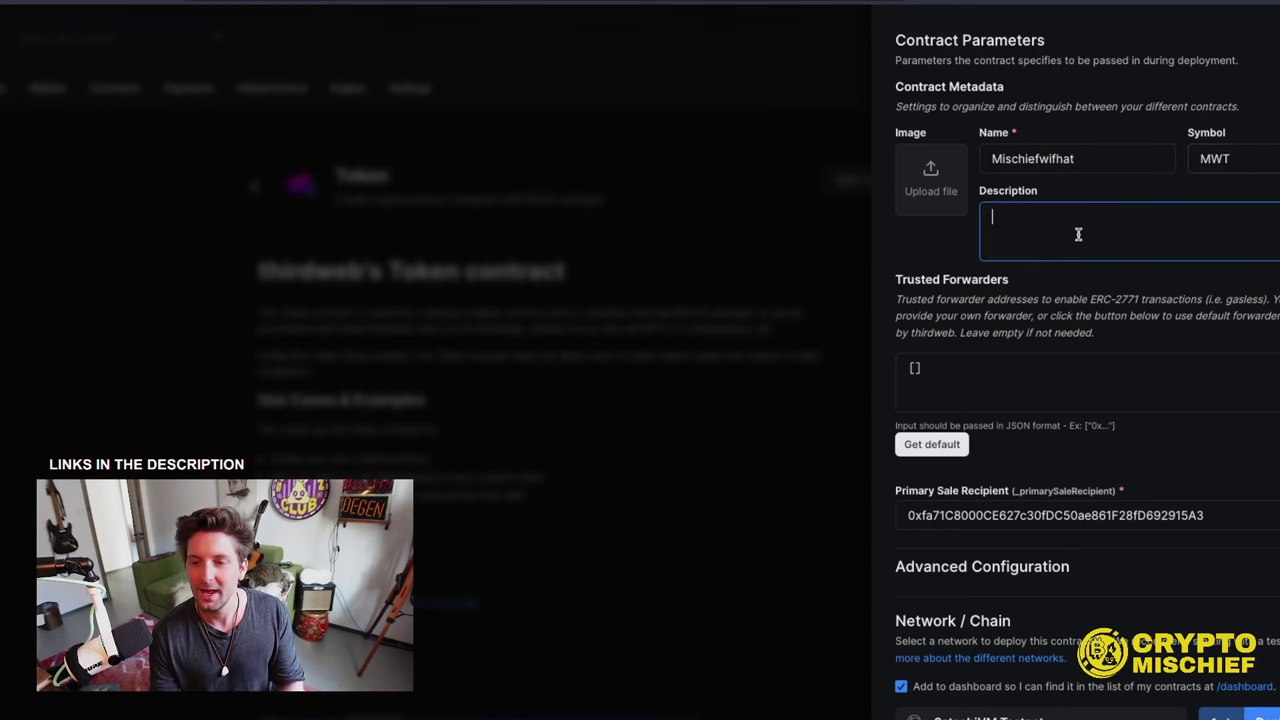
type("Tester ")
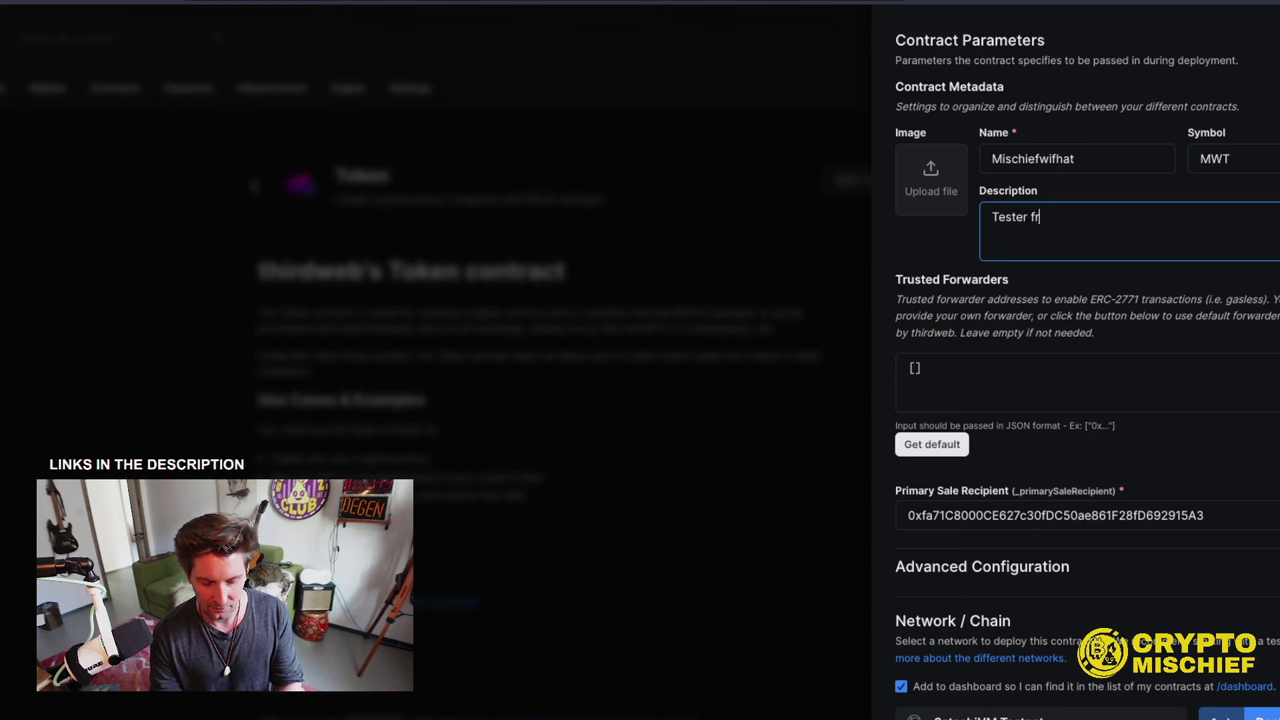
type("for SA")
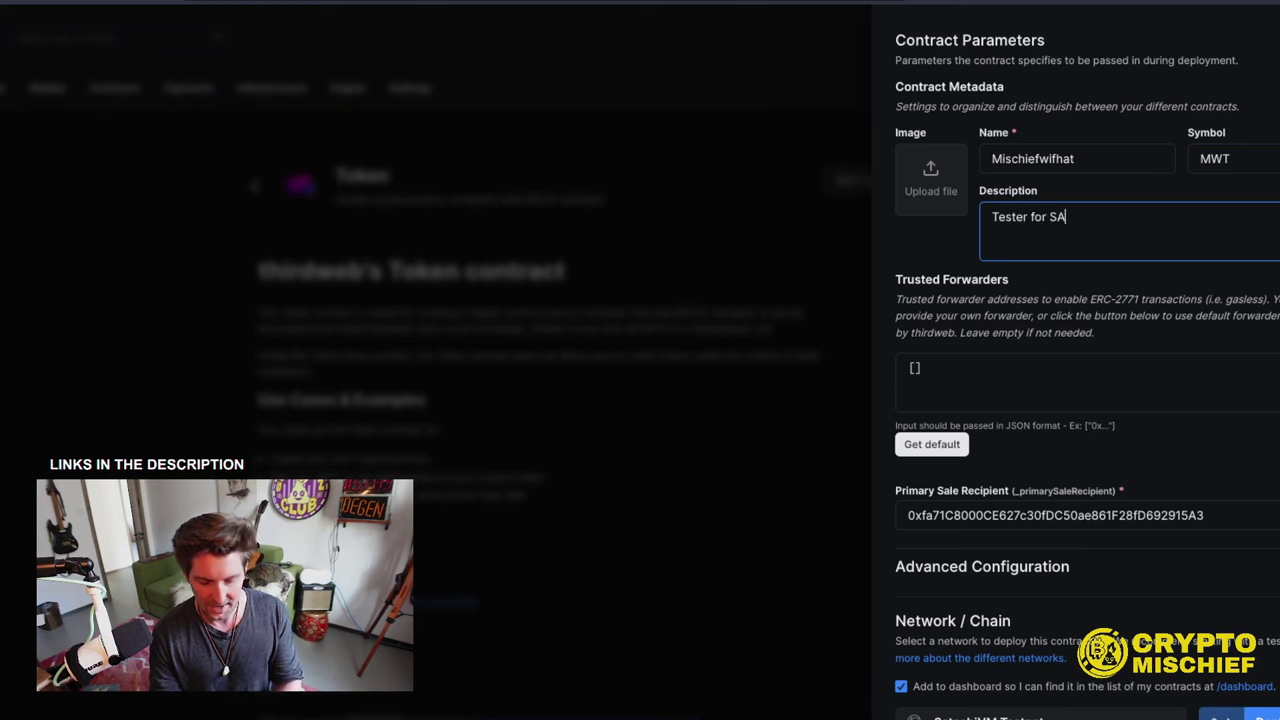
type("VM")
- Upload a token image from Downloads and fill trusted forwarders with the default address
left_click(930, 190)
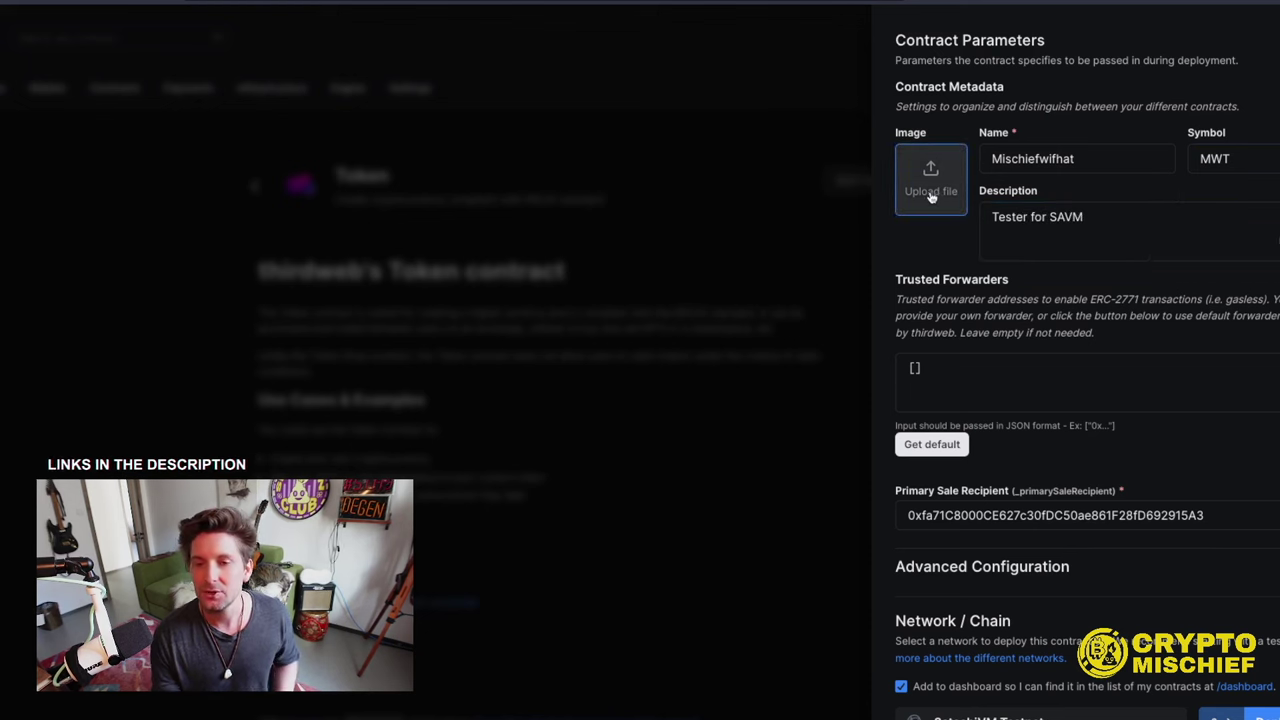
left_click(930, 165)
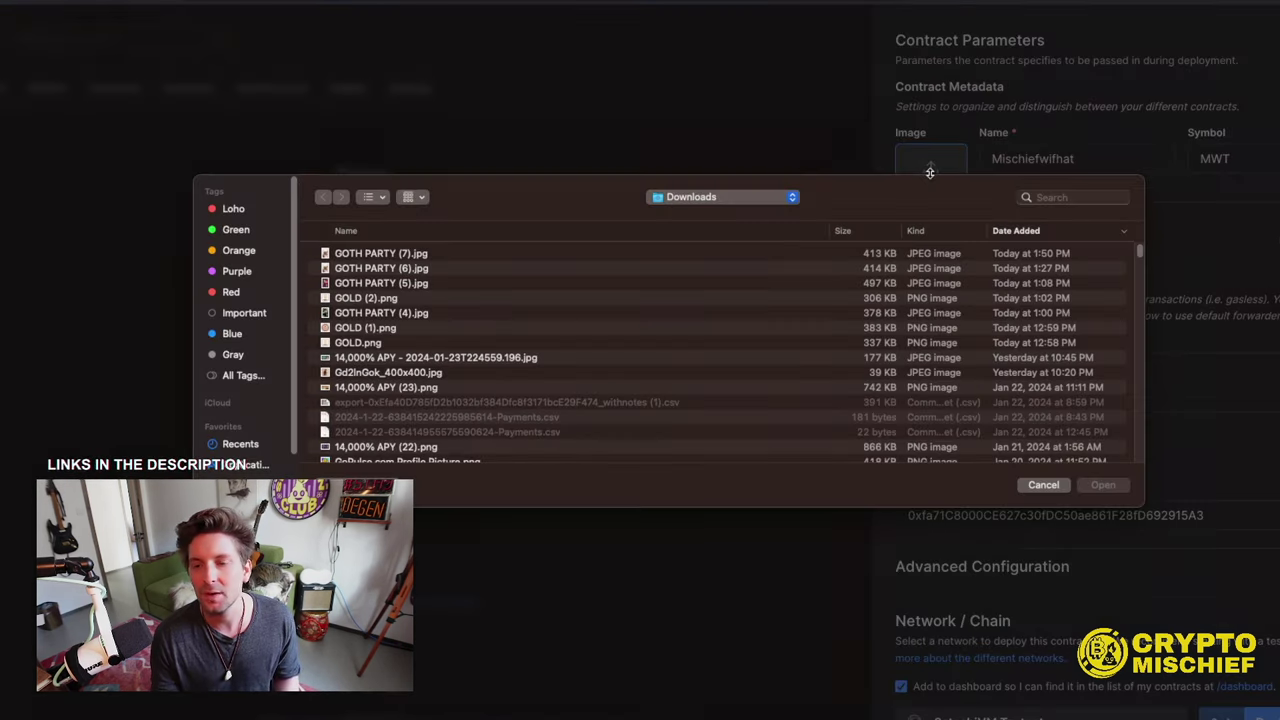
scroll(435, 372, "down", 3)
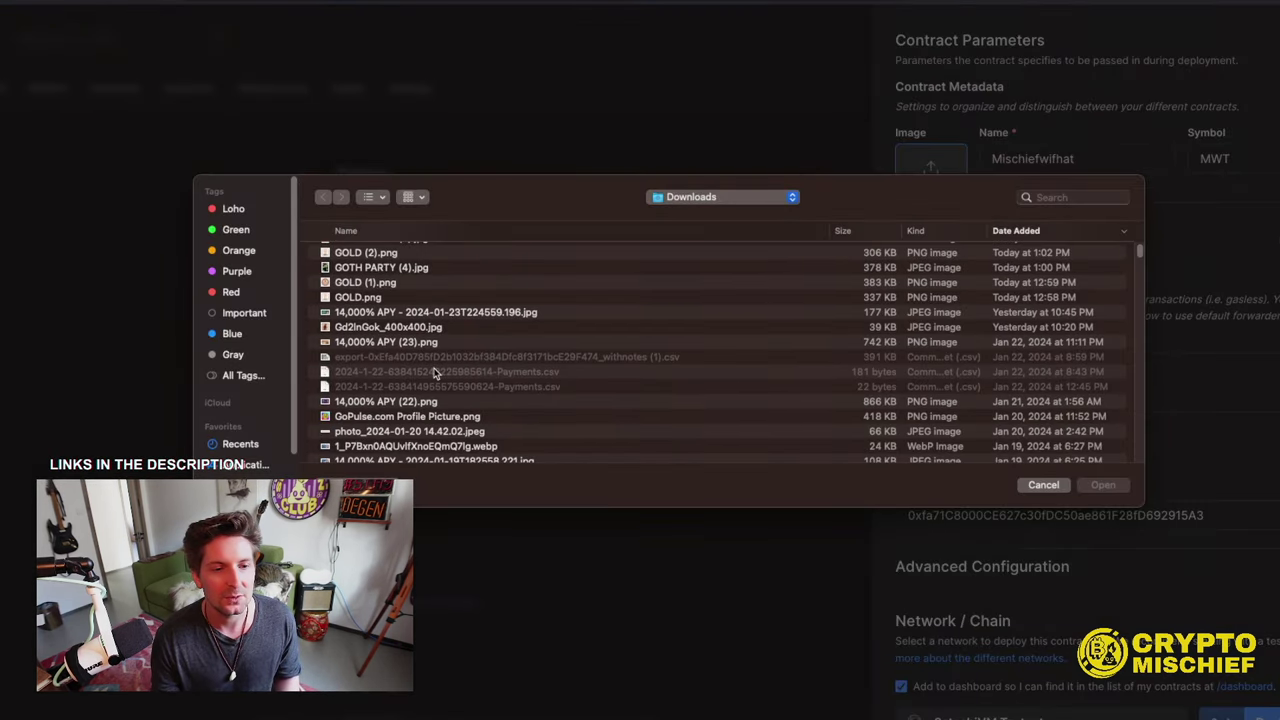
left_click(381, 285)
left_click(1097, 486)
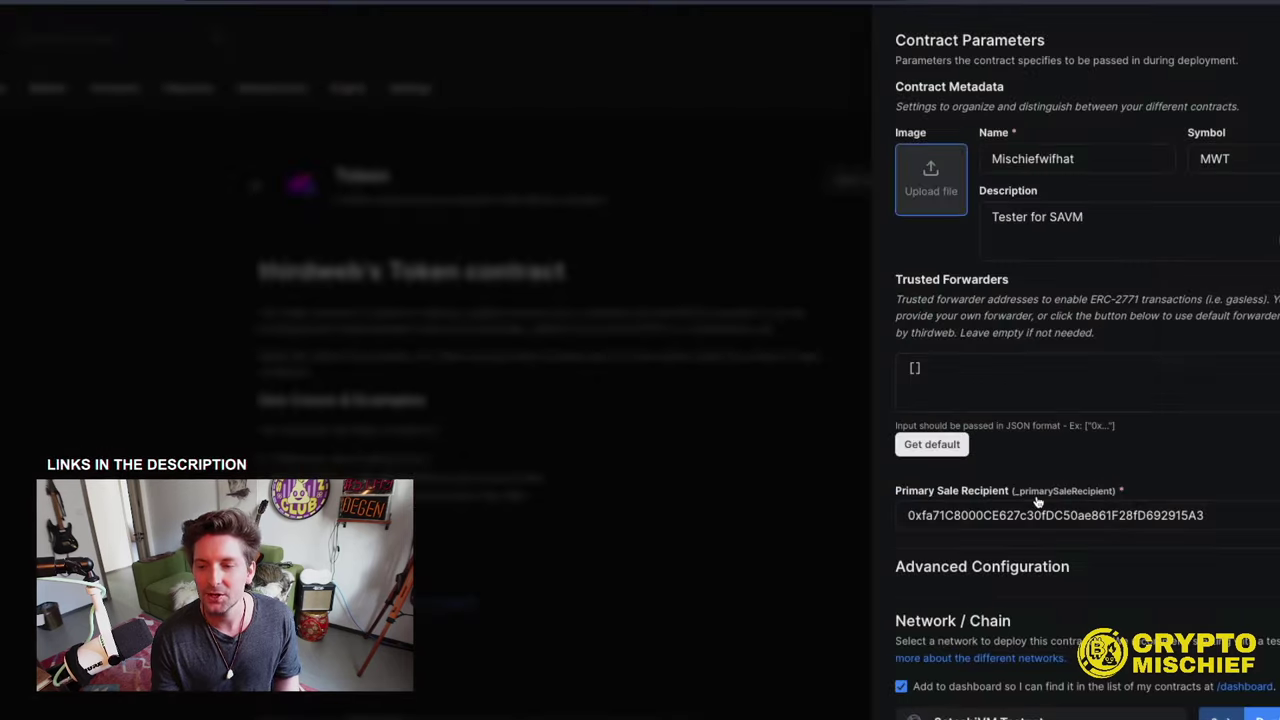
scroll(1074, 288, "down", 1)
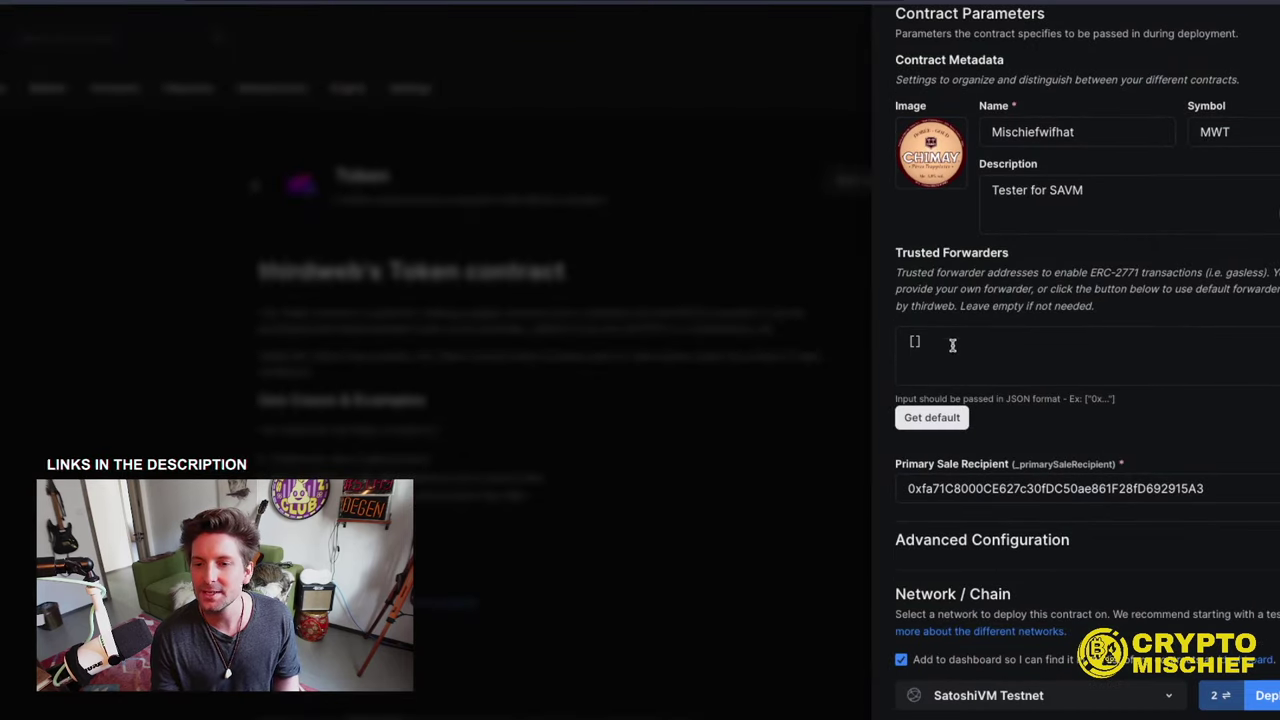
left_click(931, 418)
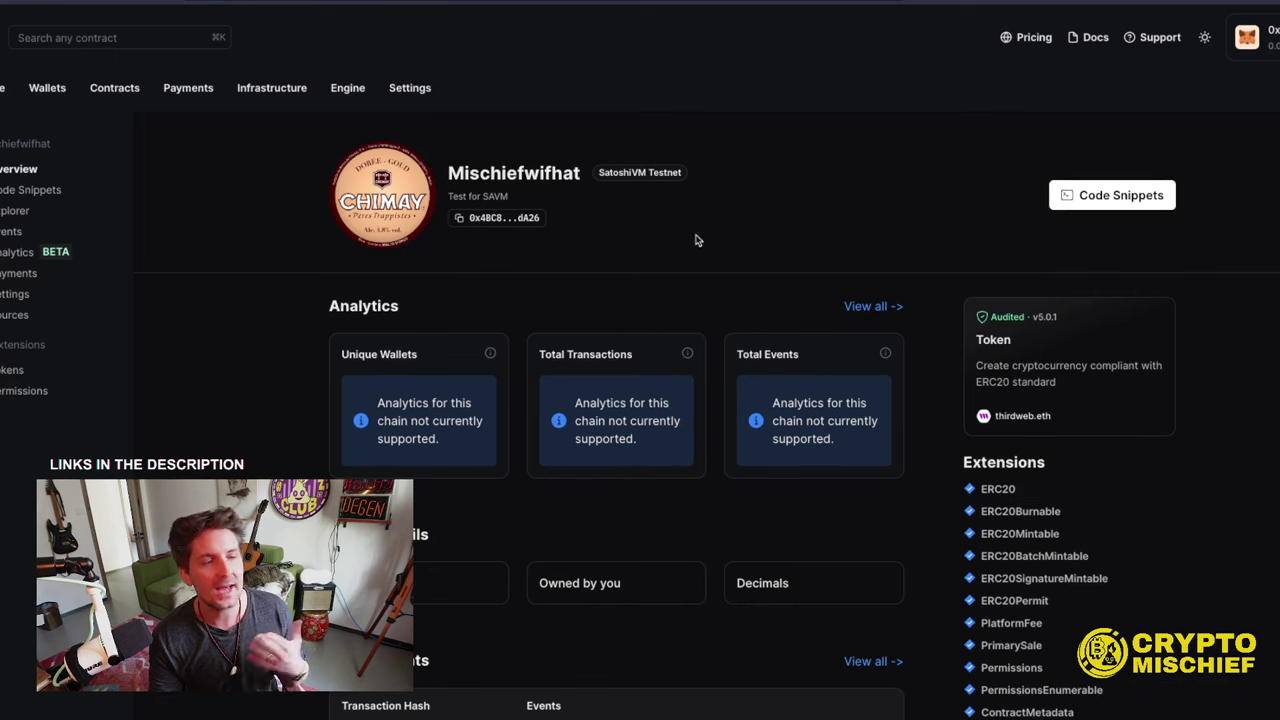
left_click(12, 371)
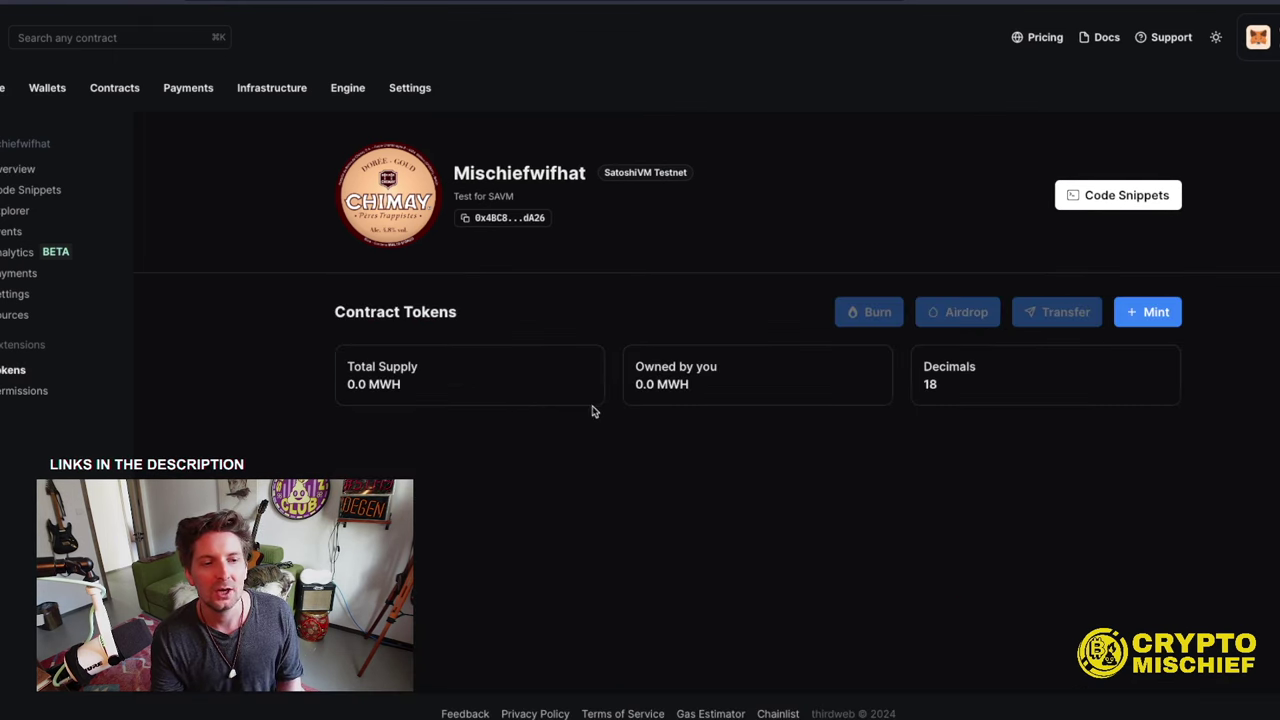
left_click(1137, 313)
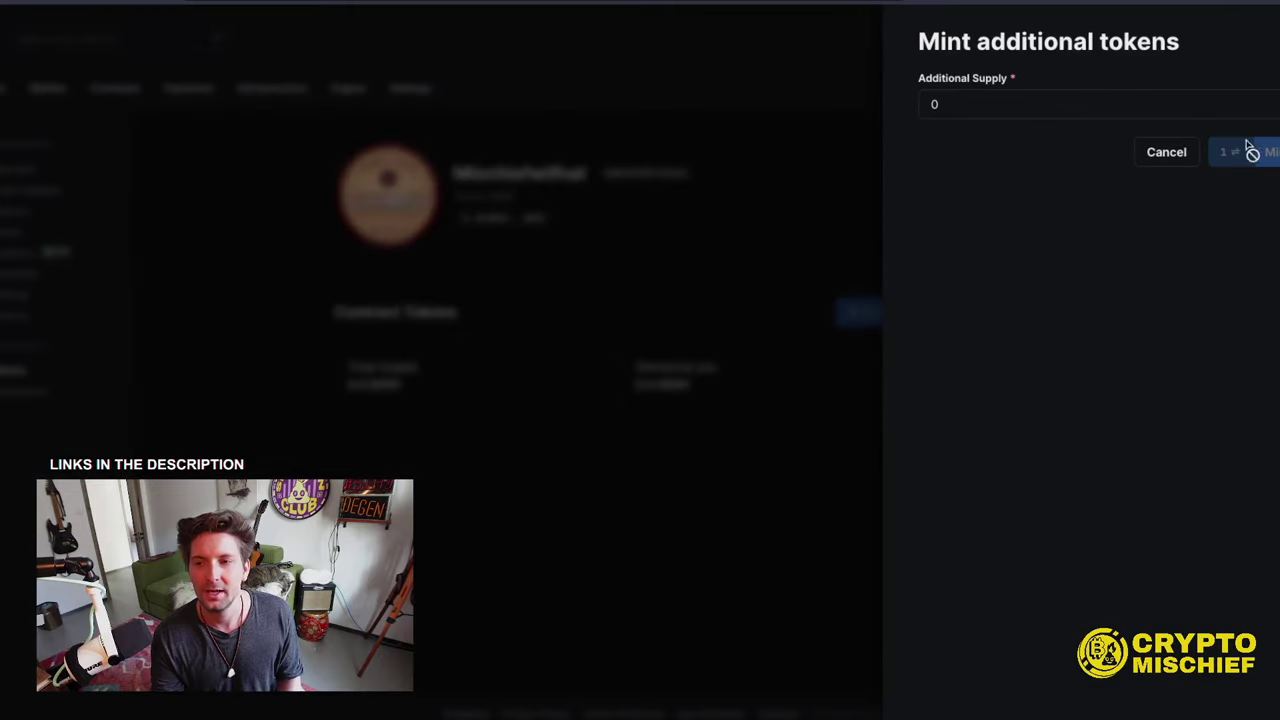
left_click(1067, 100)
key("BackSpace")
type("100")
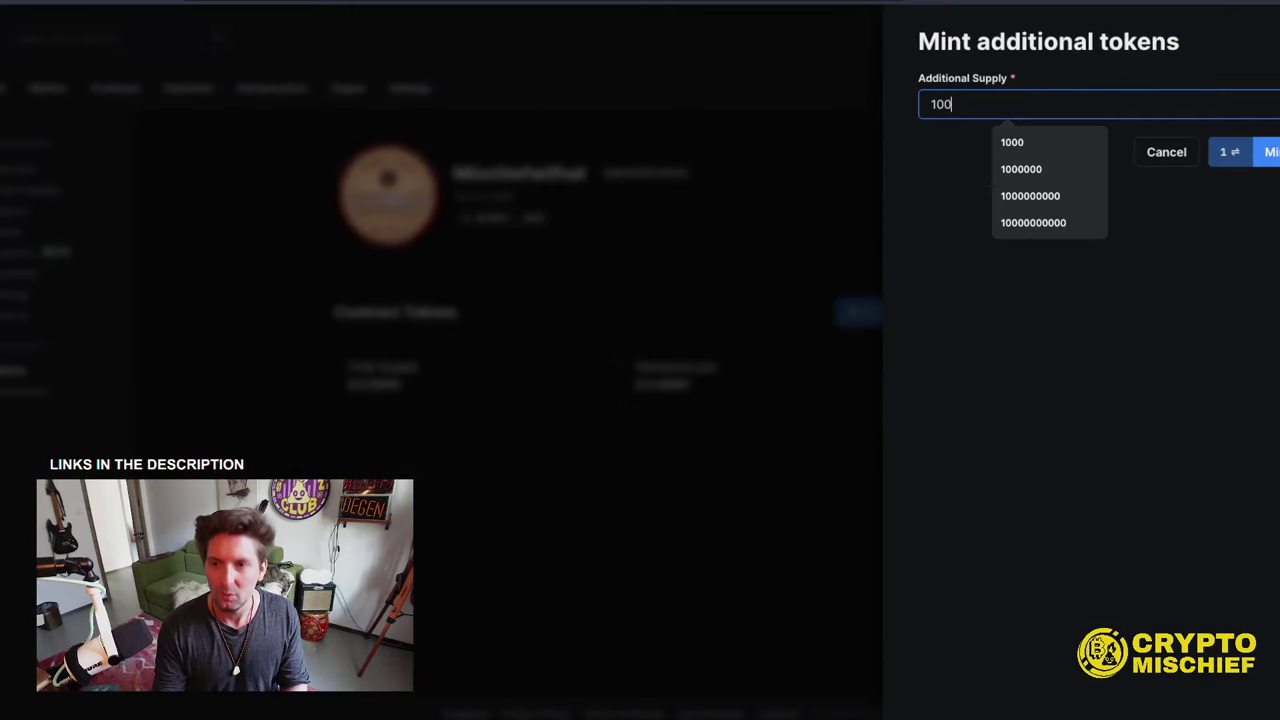
type("000000000000000")
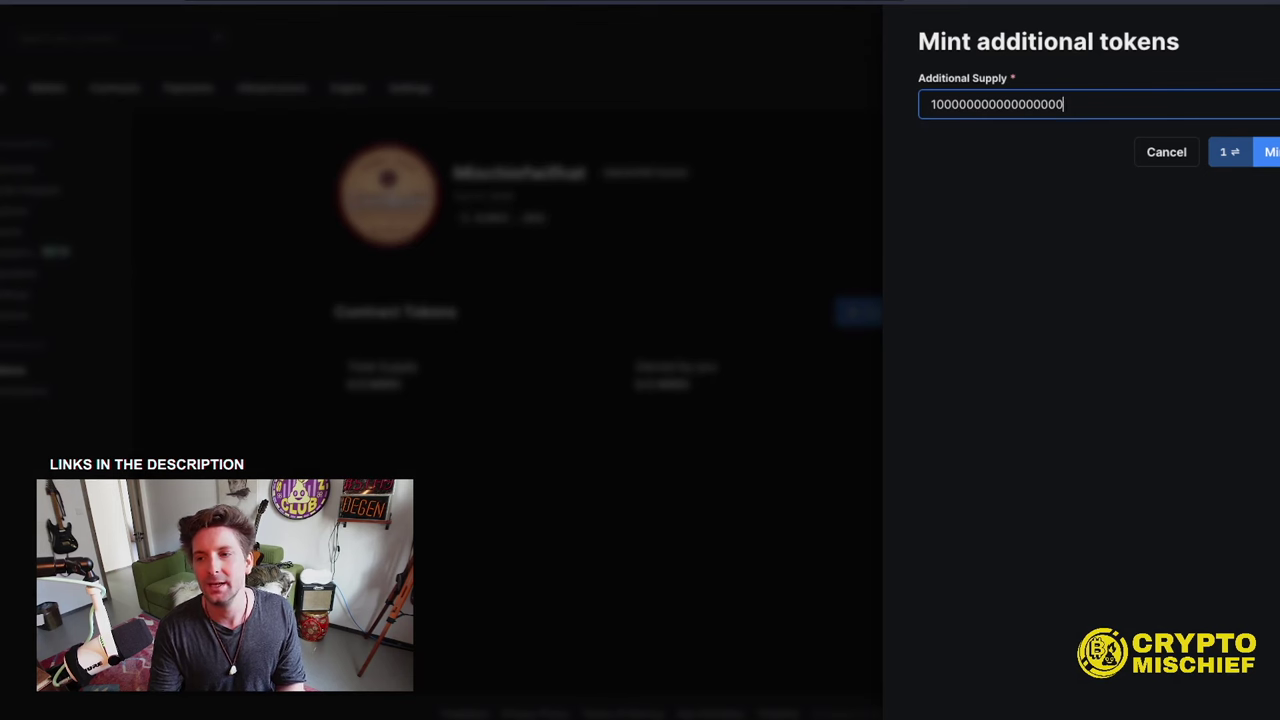
left_click(1268, 152)
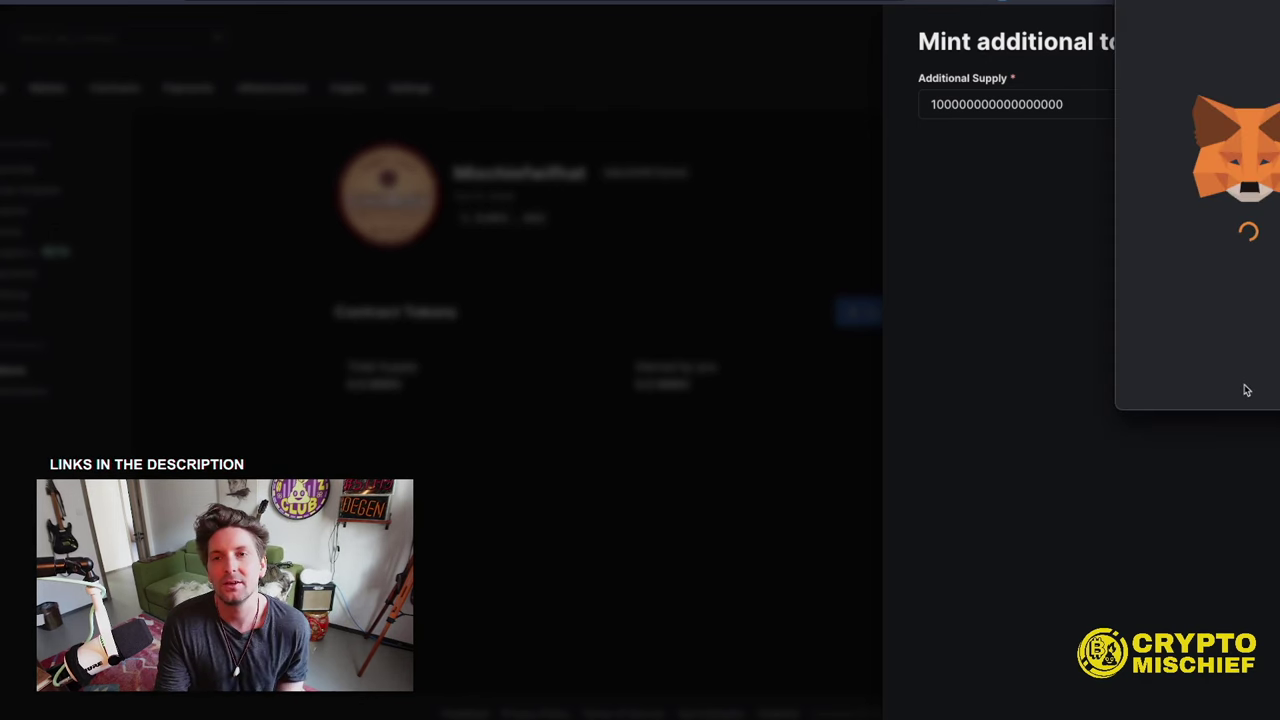
scroll(1247, 374, "down", 1)
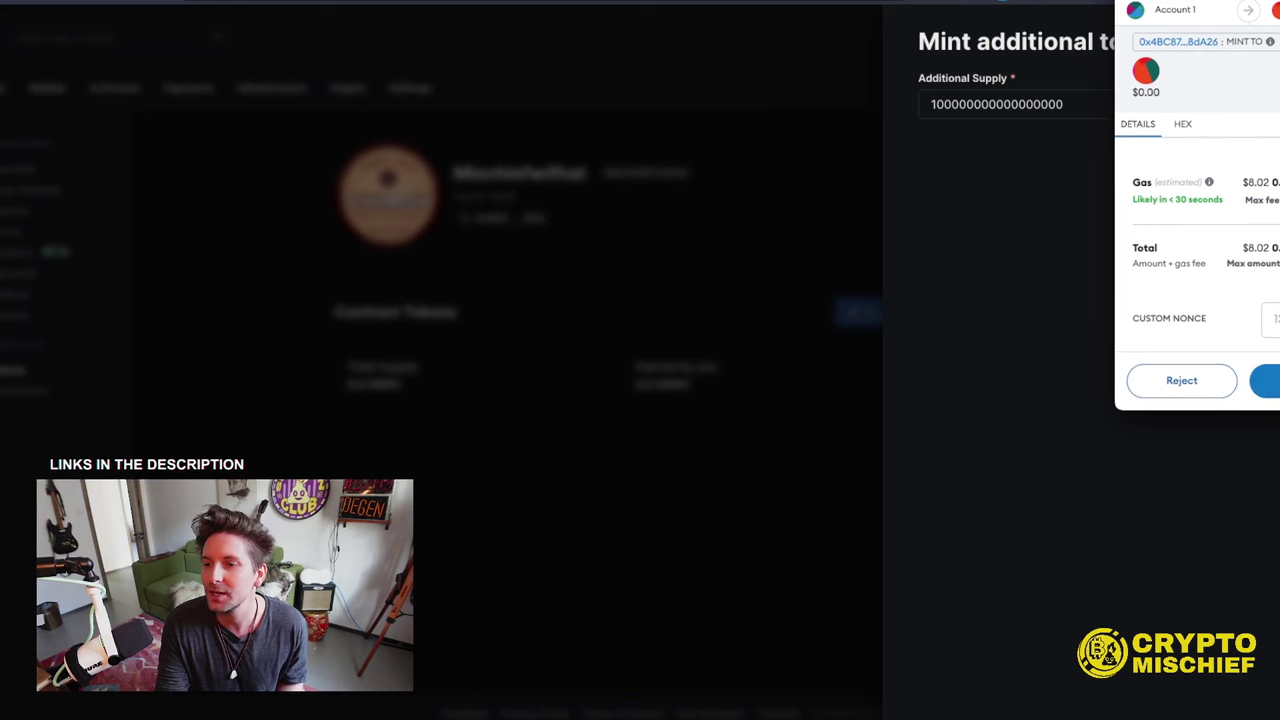
left_click(1265, 381)
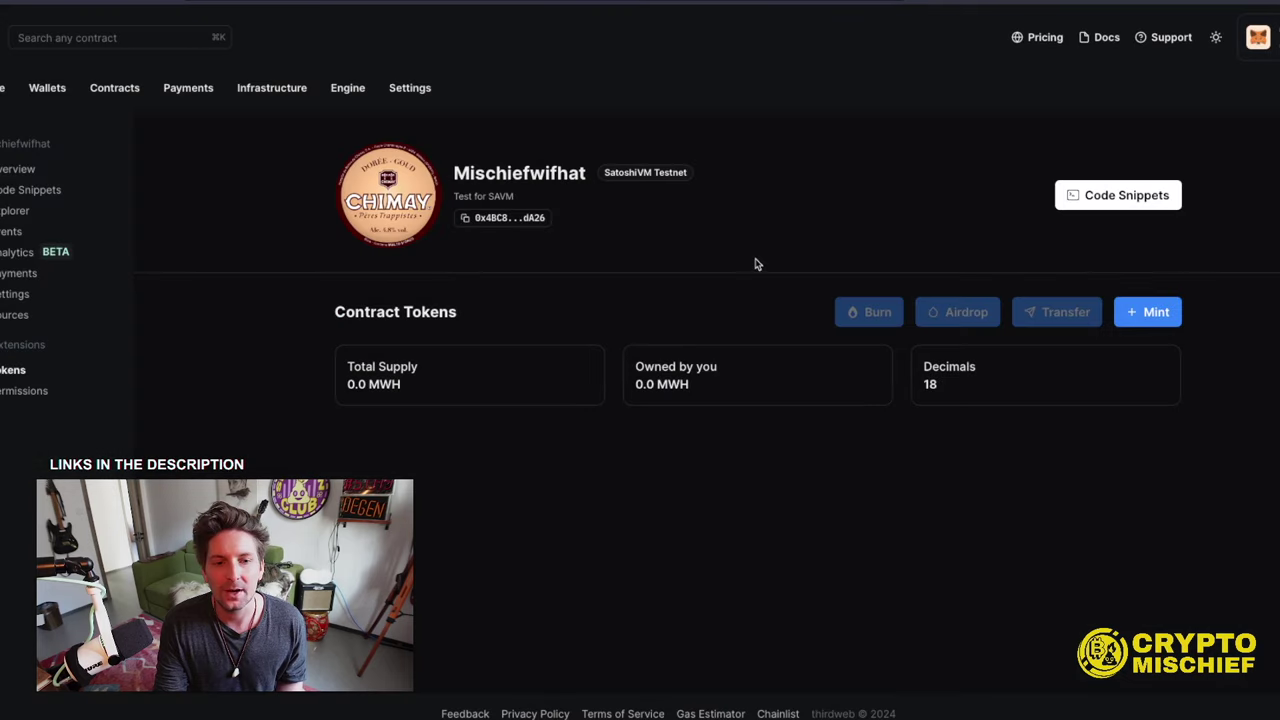
- Import the MWH token into SAVMswap using its copied contract address
left_click(524, 220)
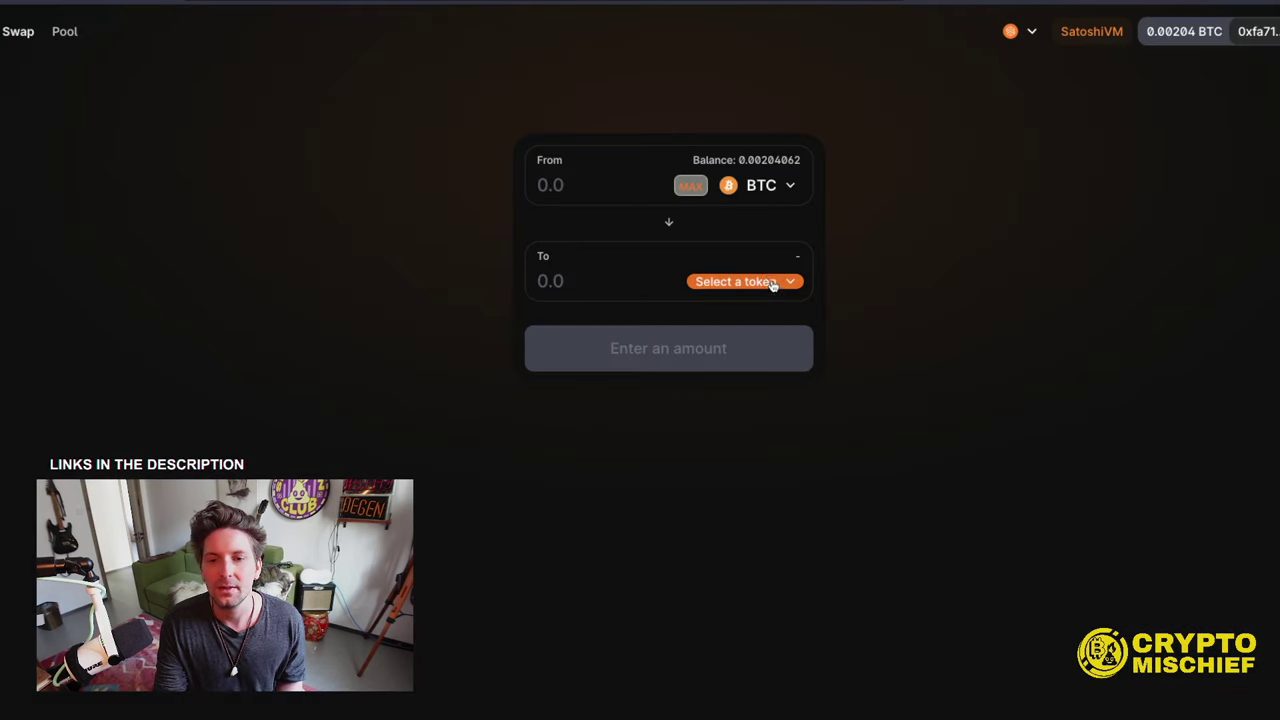
left_click(768, 283)
key("ctrl+v")
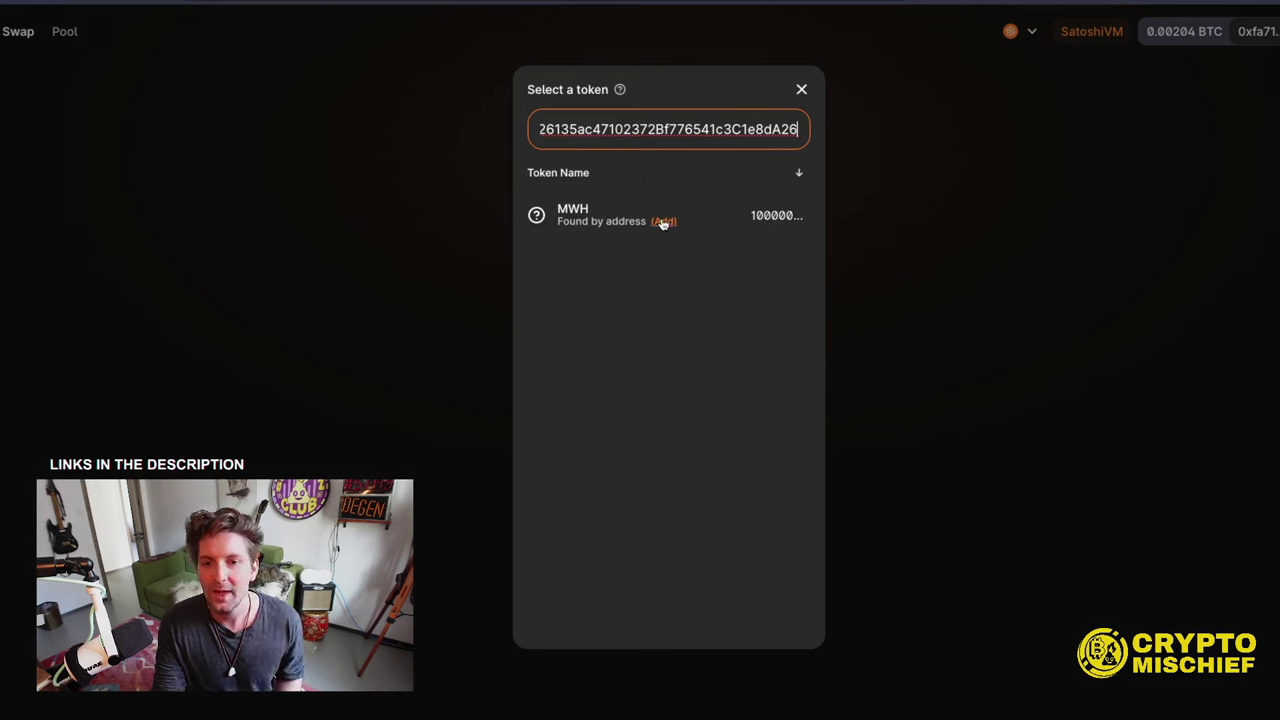
left_click(661, 221)
left_click(906, 331)
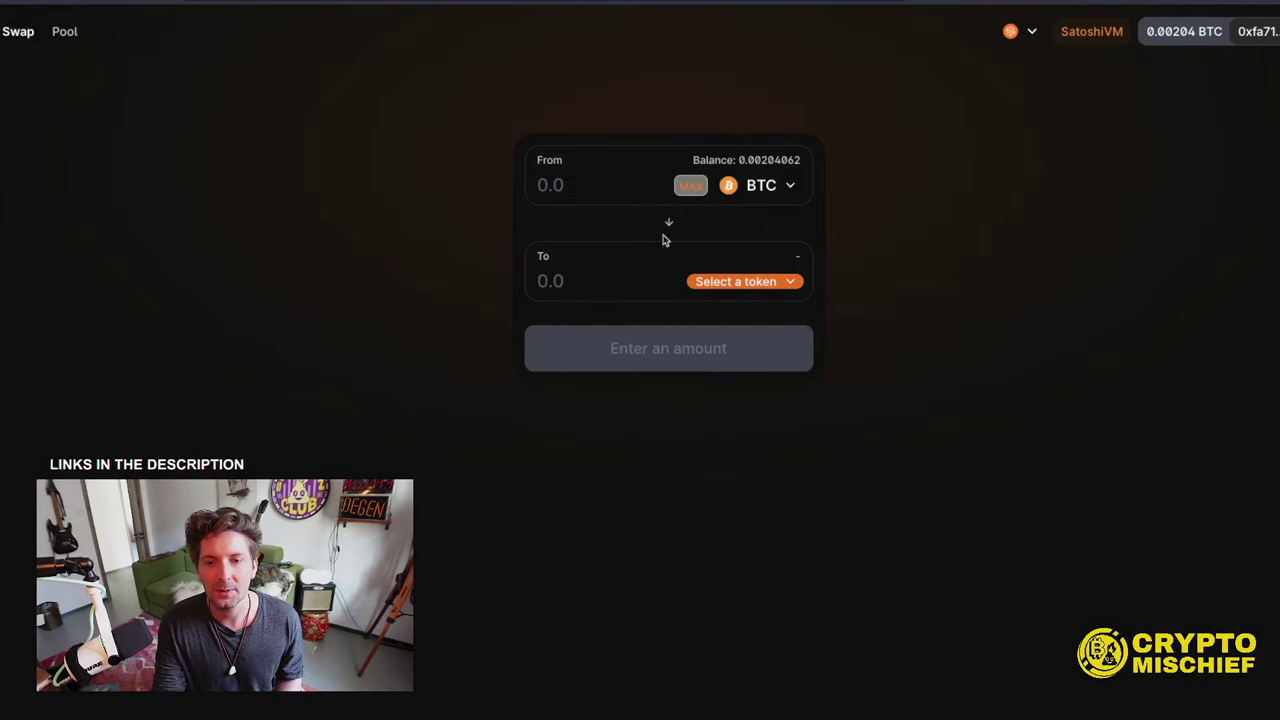
- Set MWH as the token to receive and enter 0.000001 BTC to swap
left_click(722, 282)
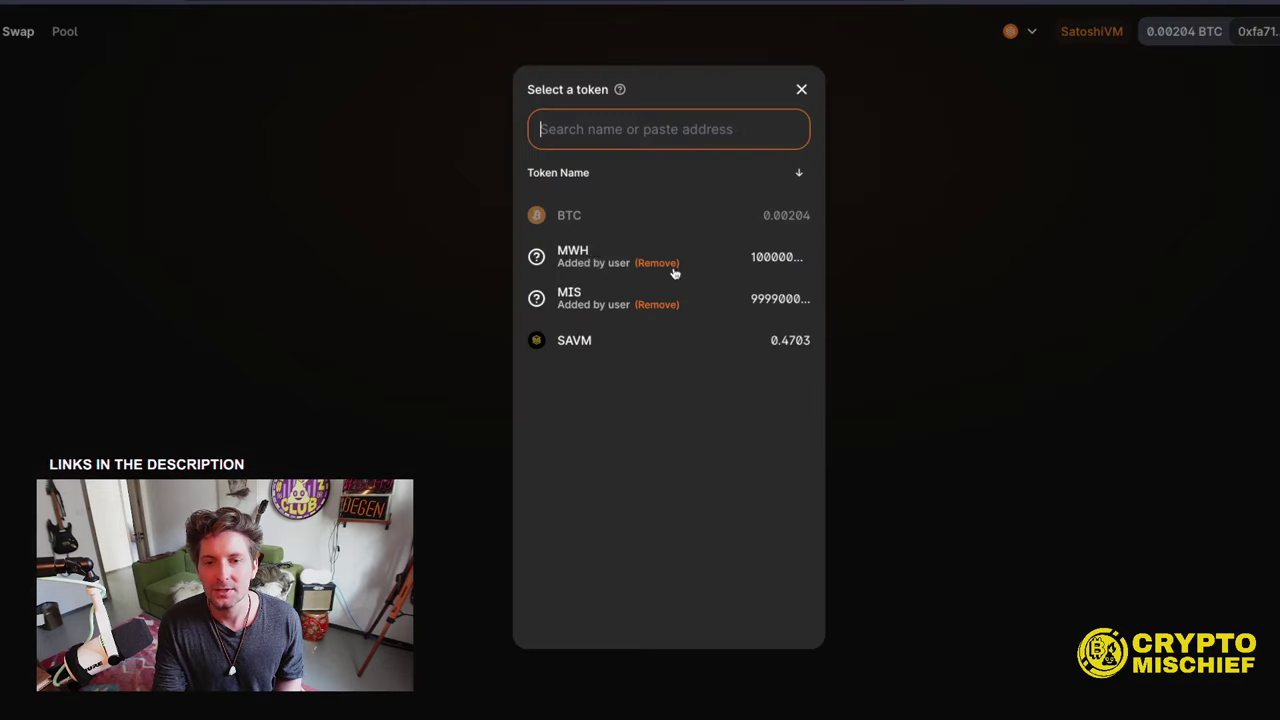
left_click(577, 257)
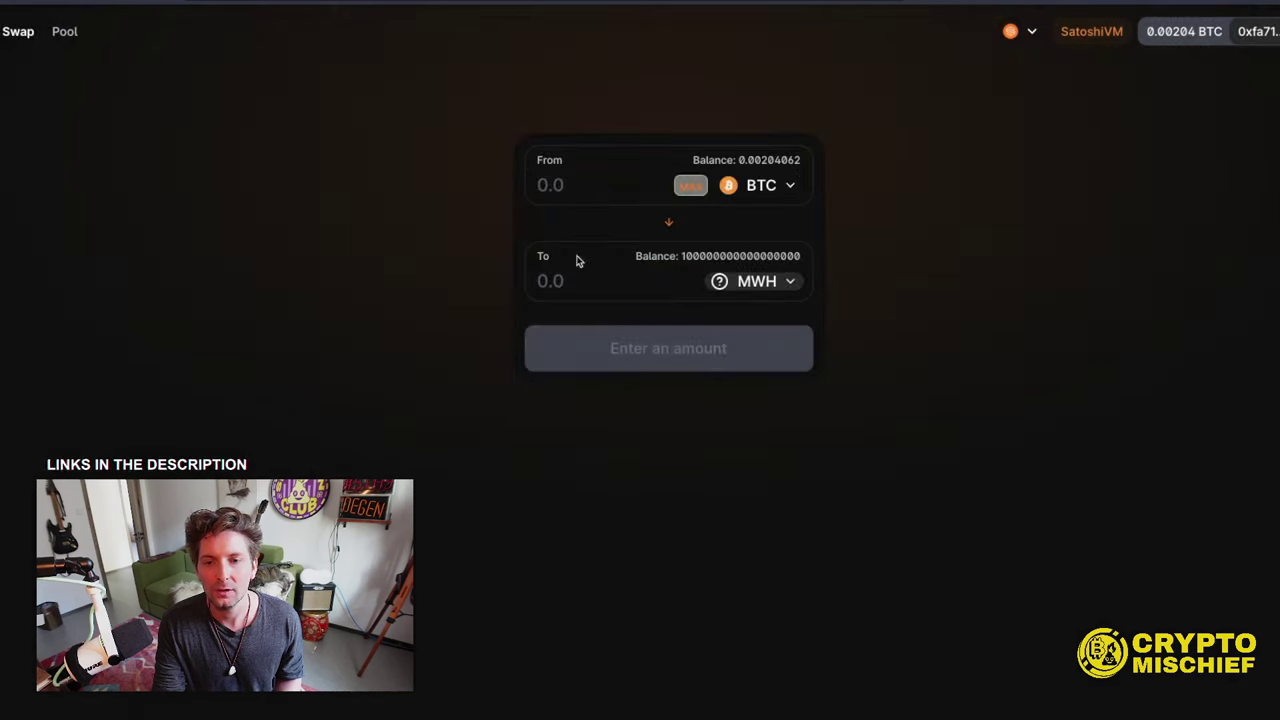
left_click(591, 190)
type("0.000001")
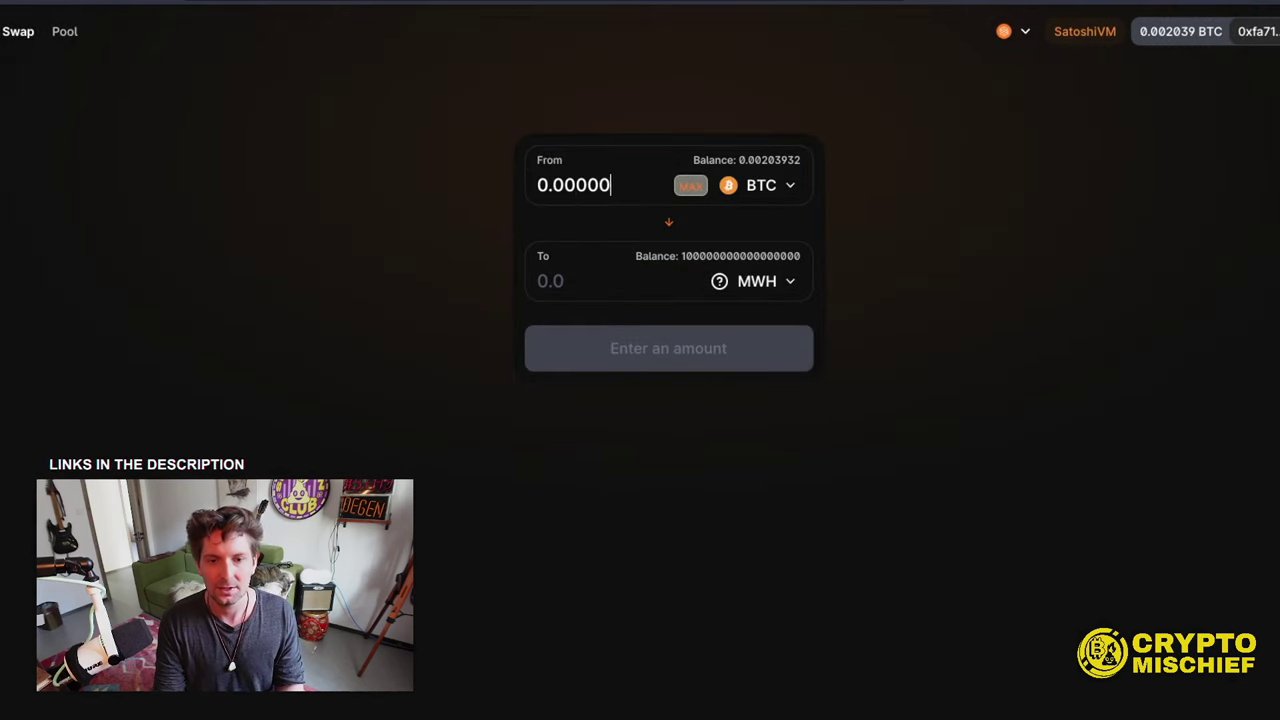
- Start a new BTC/MWH liquidity deposit of 0.000000001 BTC and 1 MWH
left_click(65, 34)
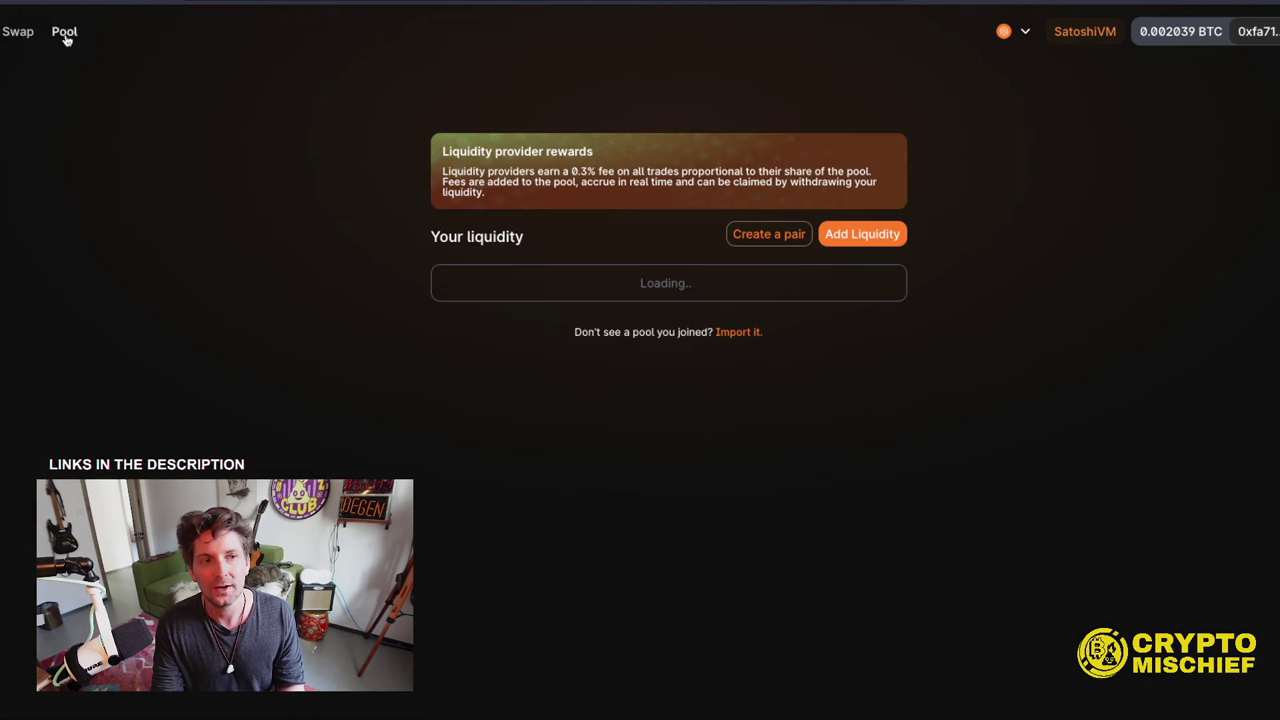
left_click(845, 238)
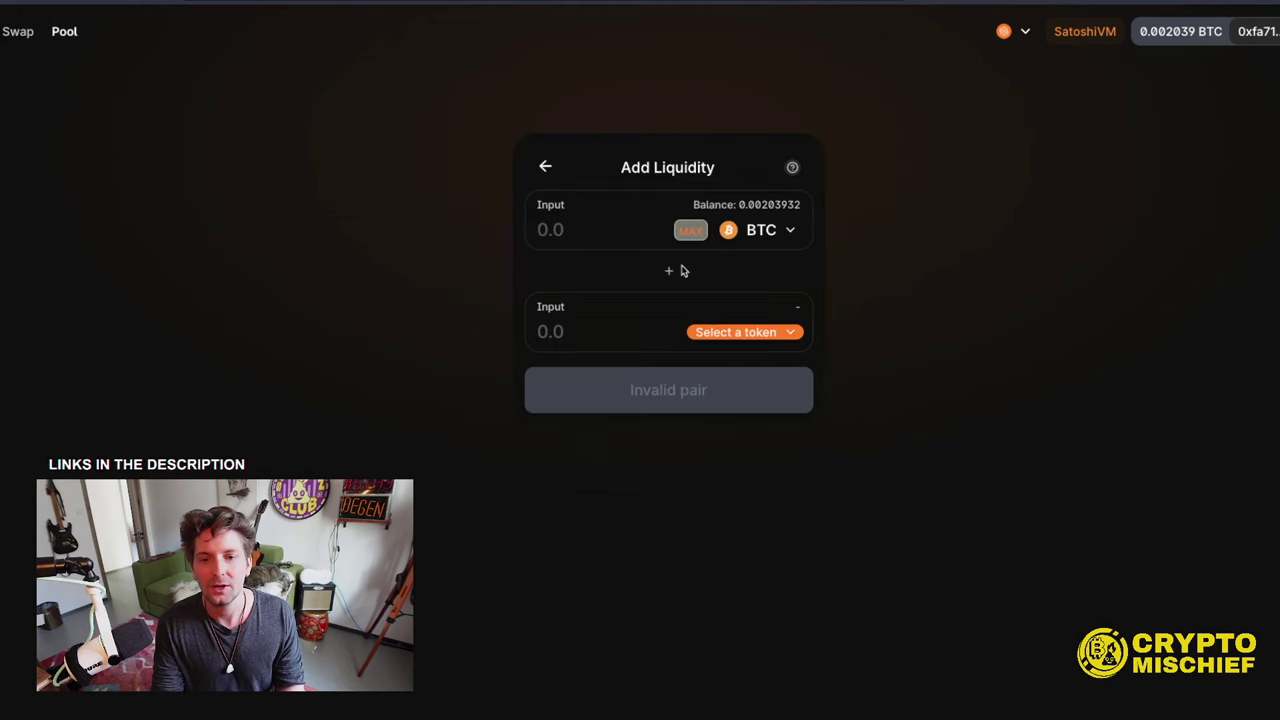
left_click(746, 331)
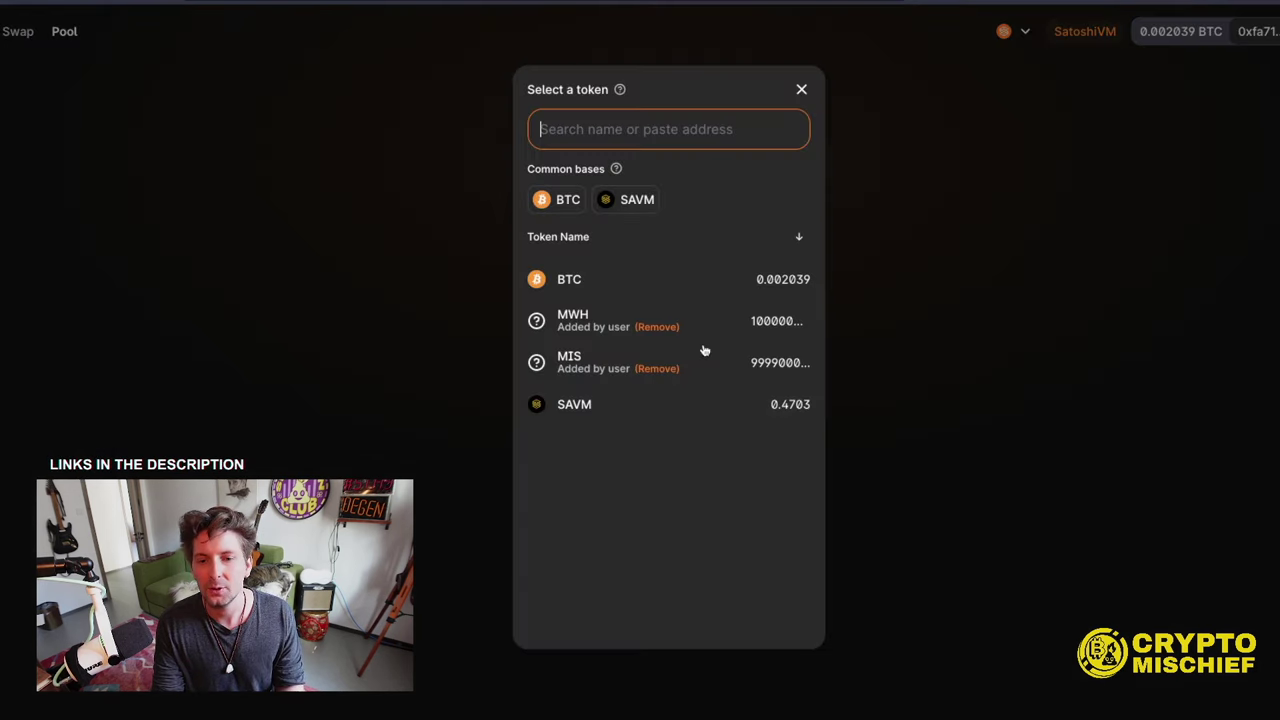
left_click(580, 316)
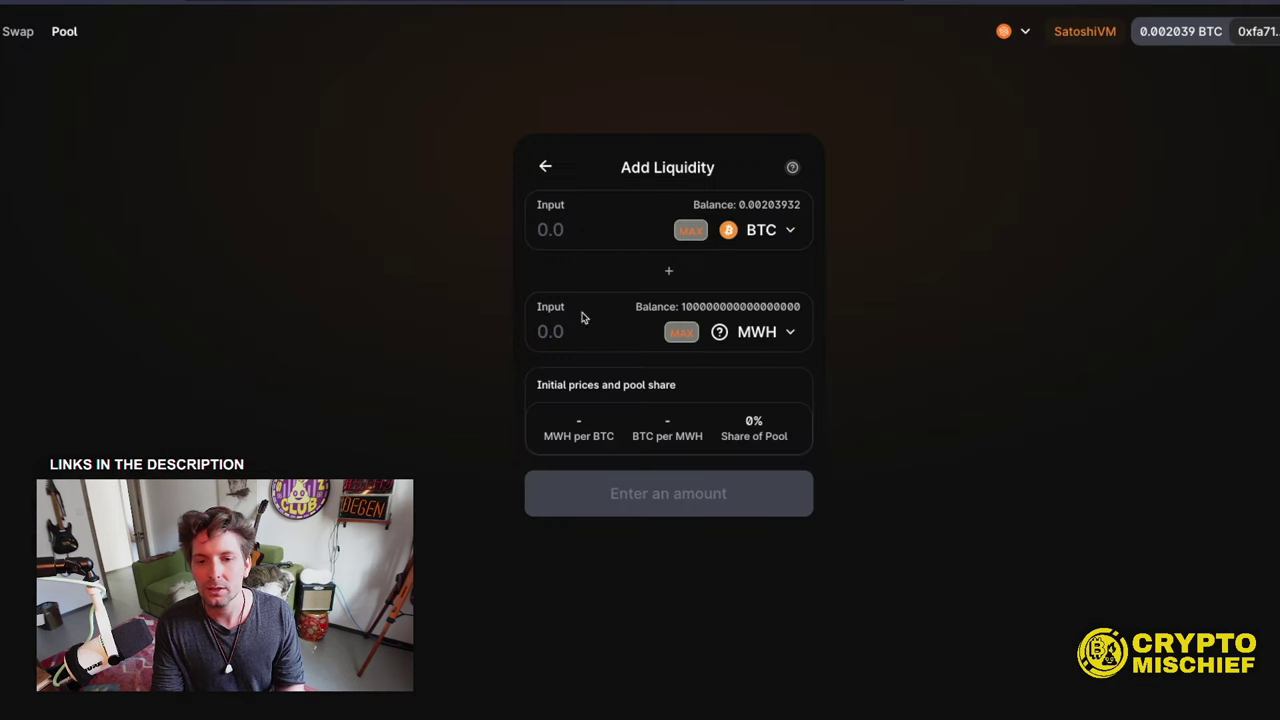
left_click(586, 229)
type("0")
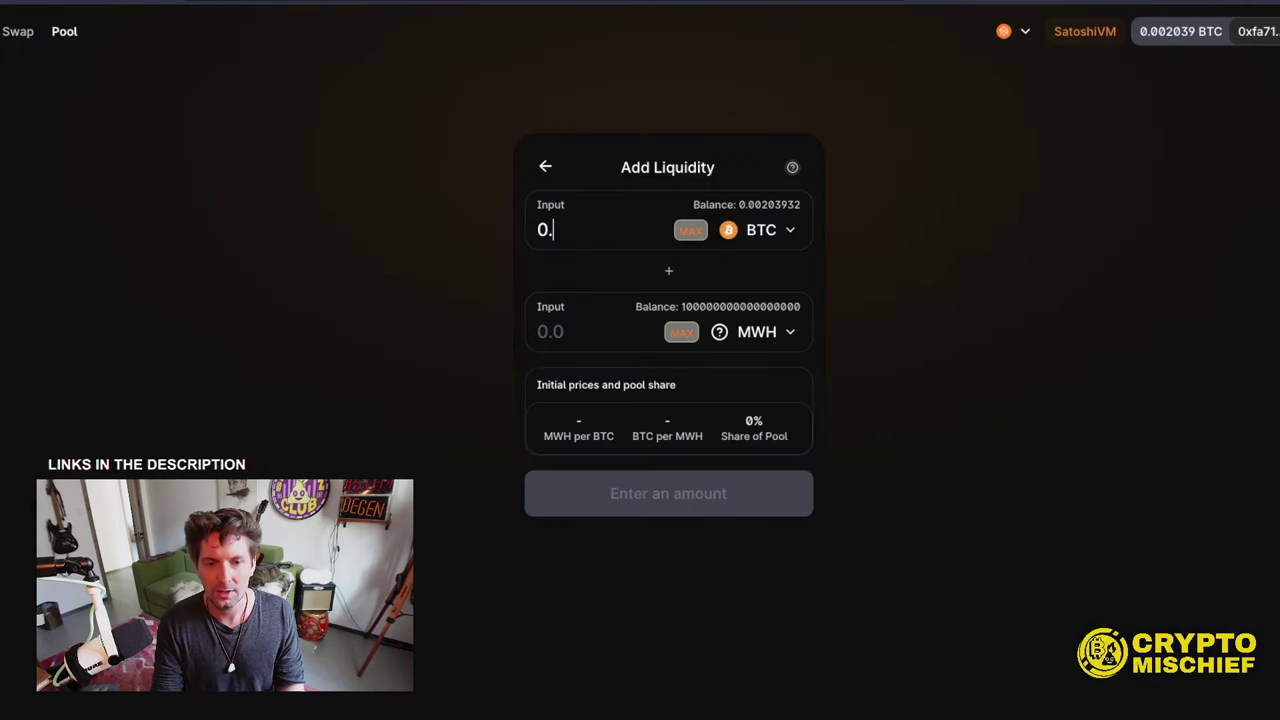
type(".000000001")
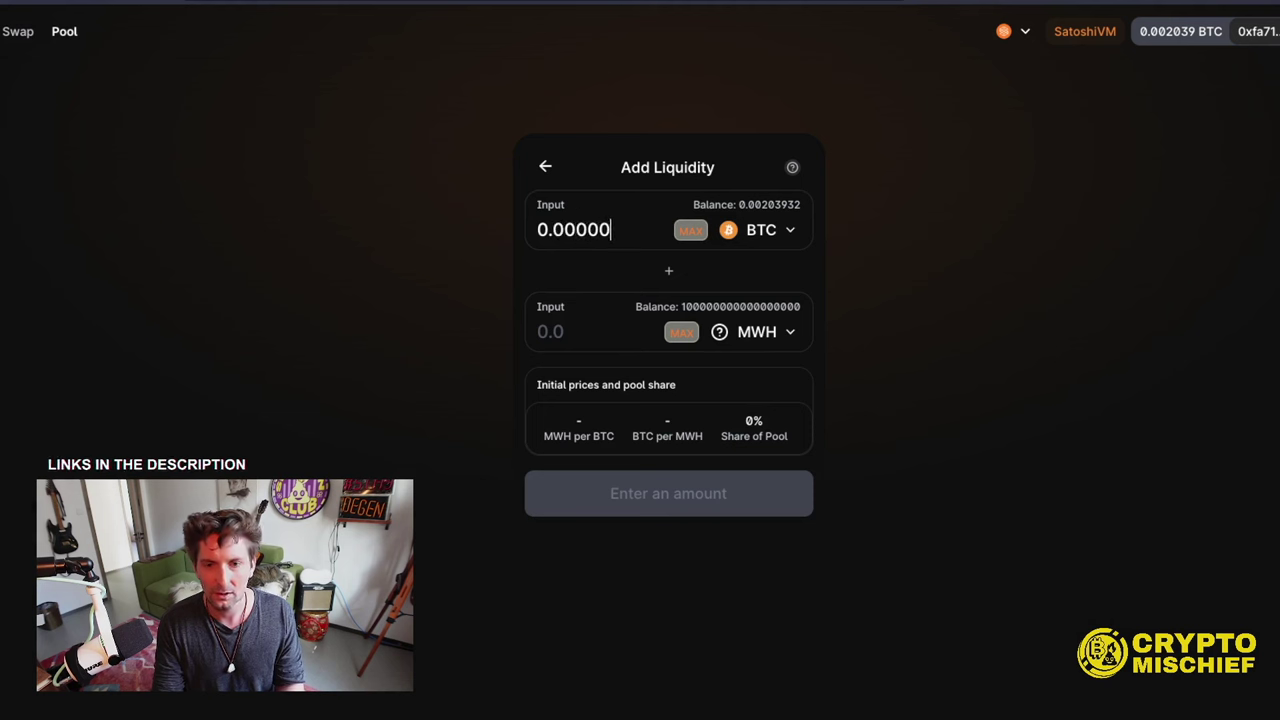
left_click(611, 338)
type("1")
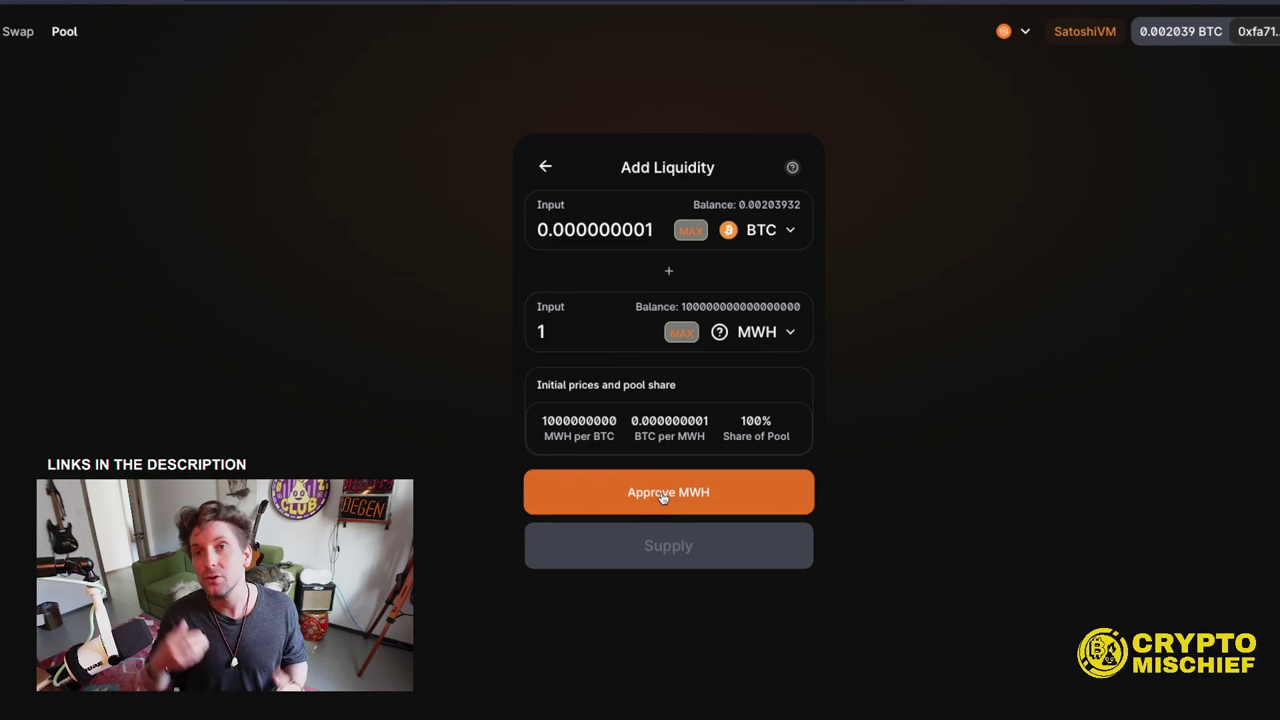
- Approve MWH spending for the pool and confirm it in MetaMask
left_click(665, 494)
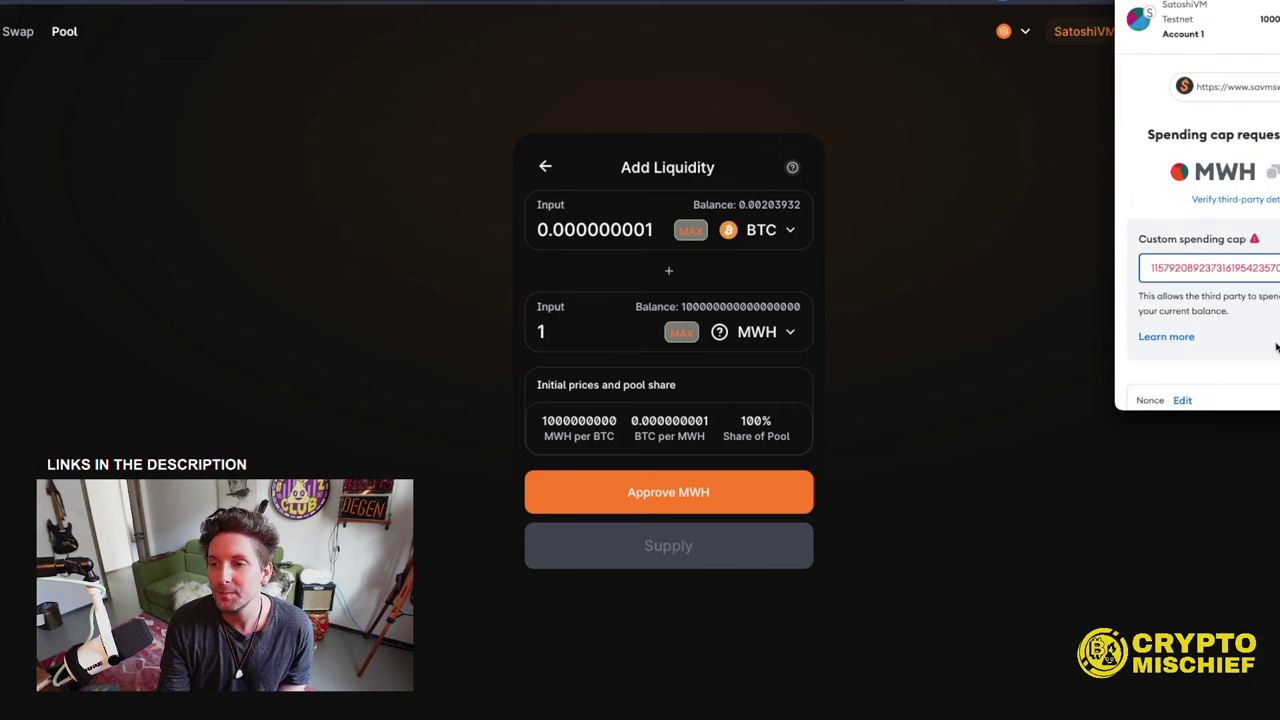
scroll(1276, 347, "down", 2)
left_click(1265, 381)
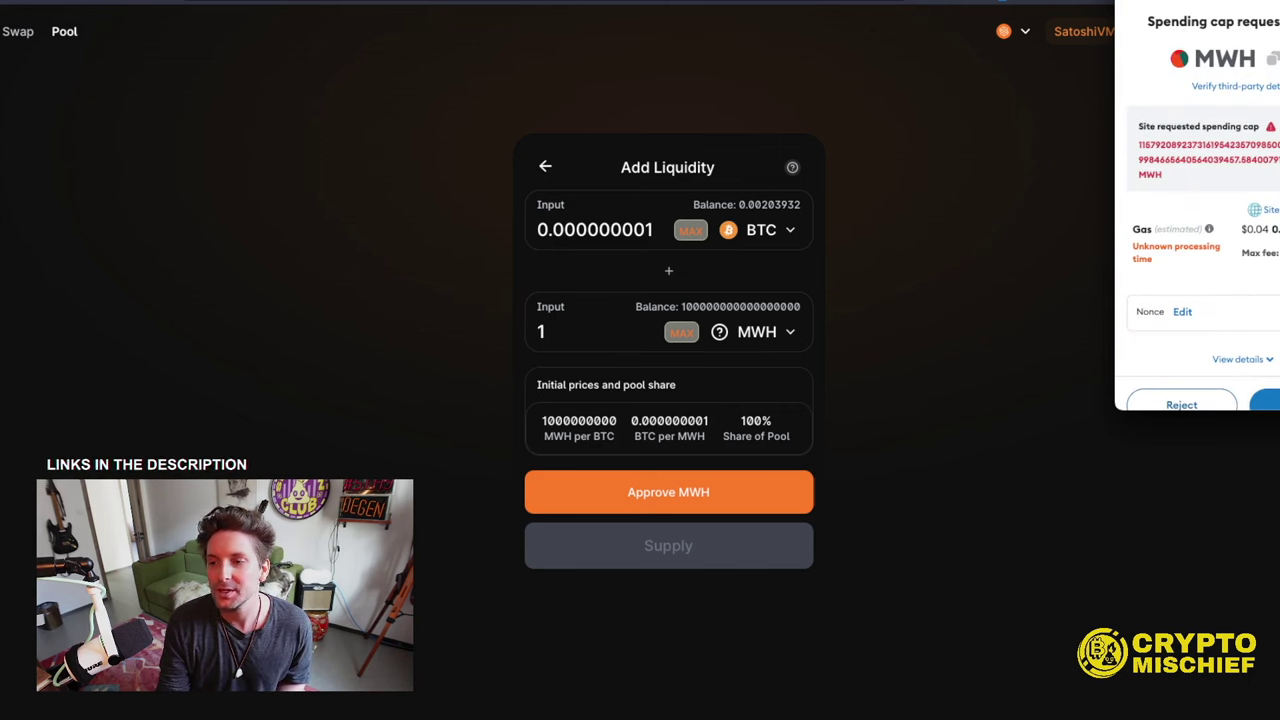
left_click(1265, 404)
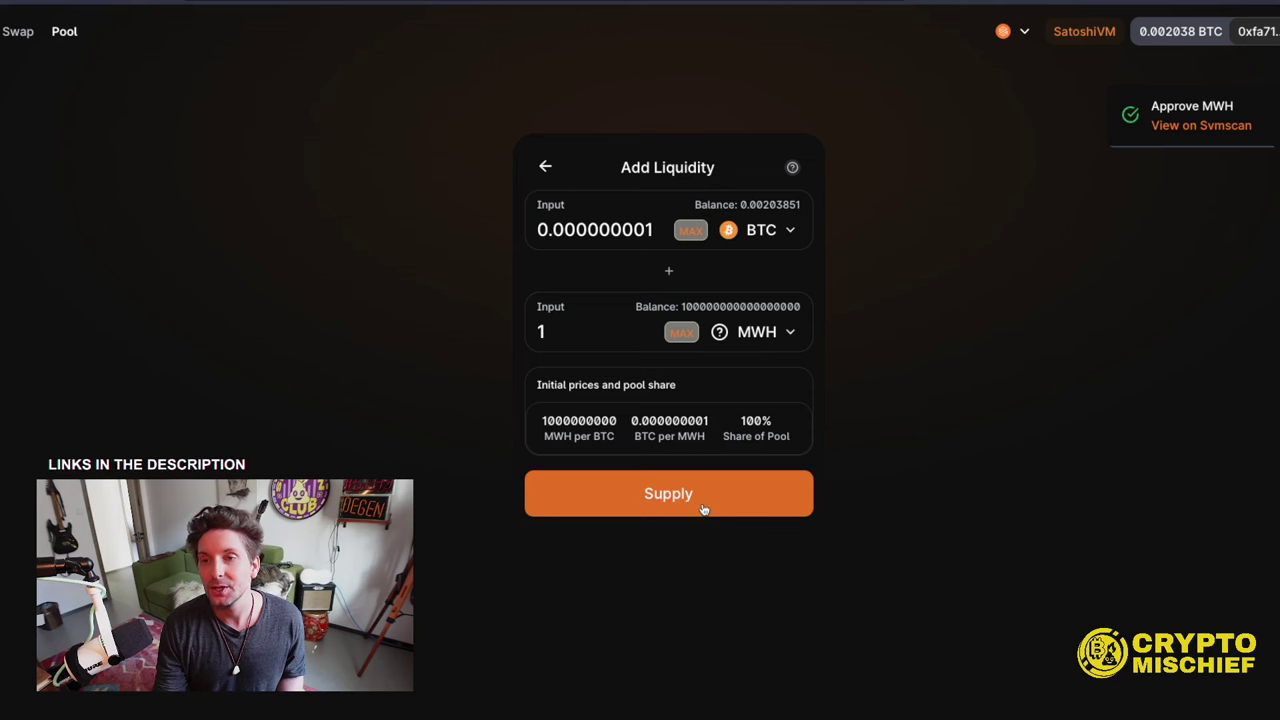
- Create the BTC/MWH pool with 0.000000001 BTC and 1 MWH, confirm in MetaMask, and return to the pool overview
left_click(704, 508)
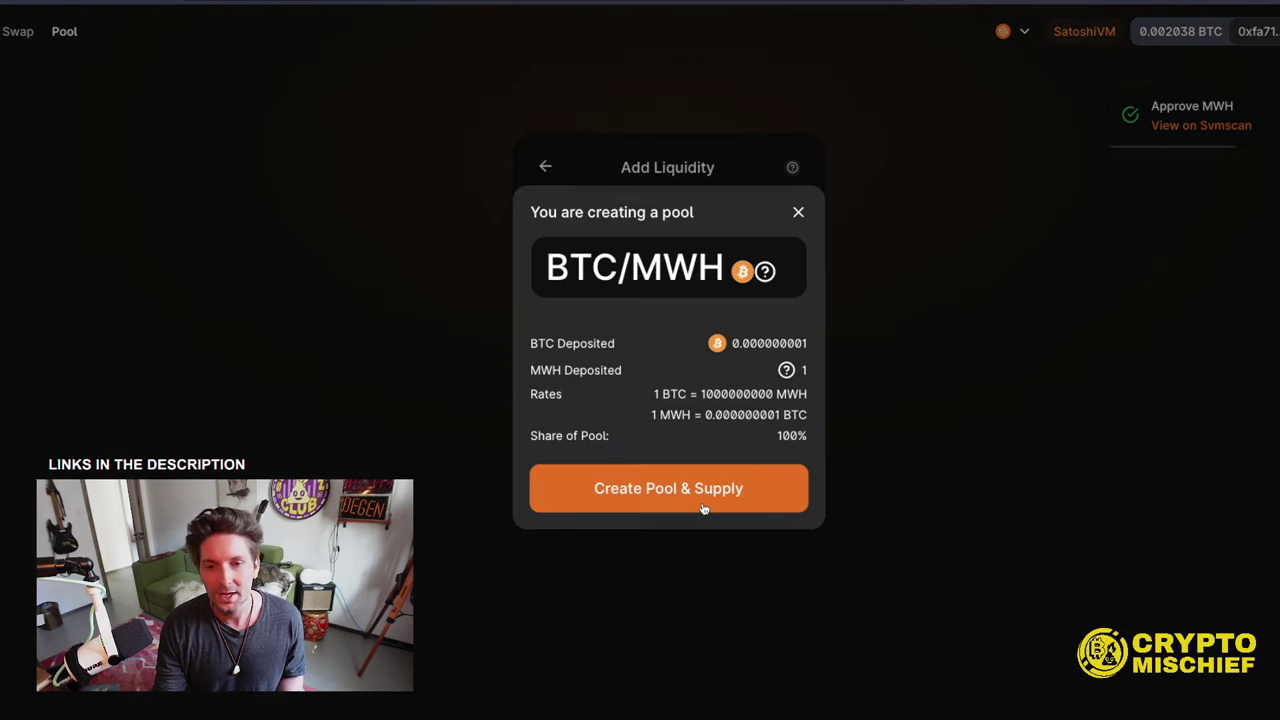
left_click(703, 500)
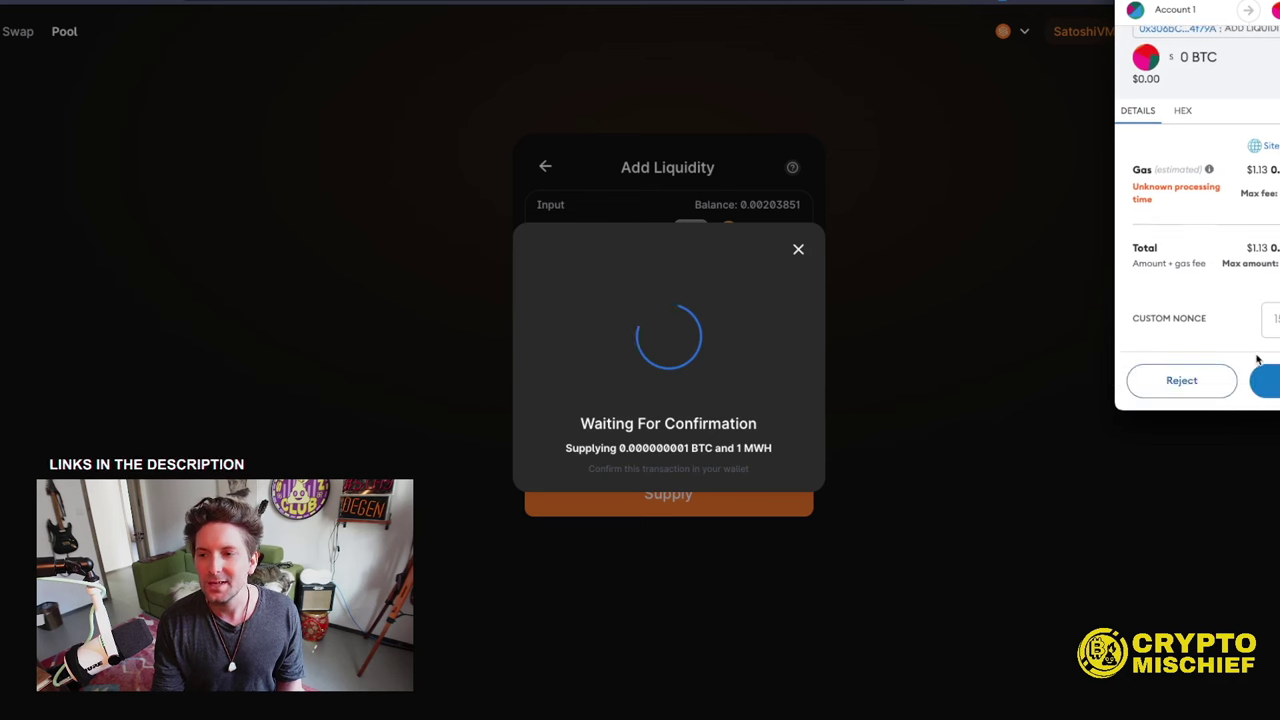
left_click(1265, 380)
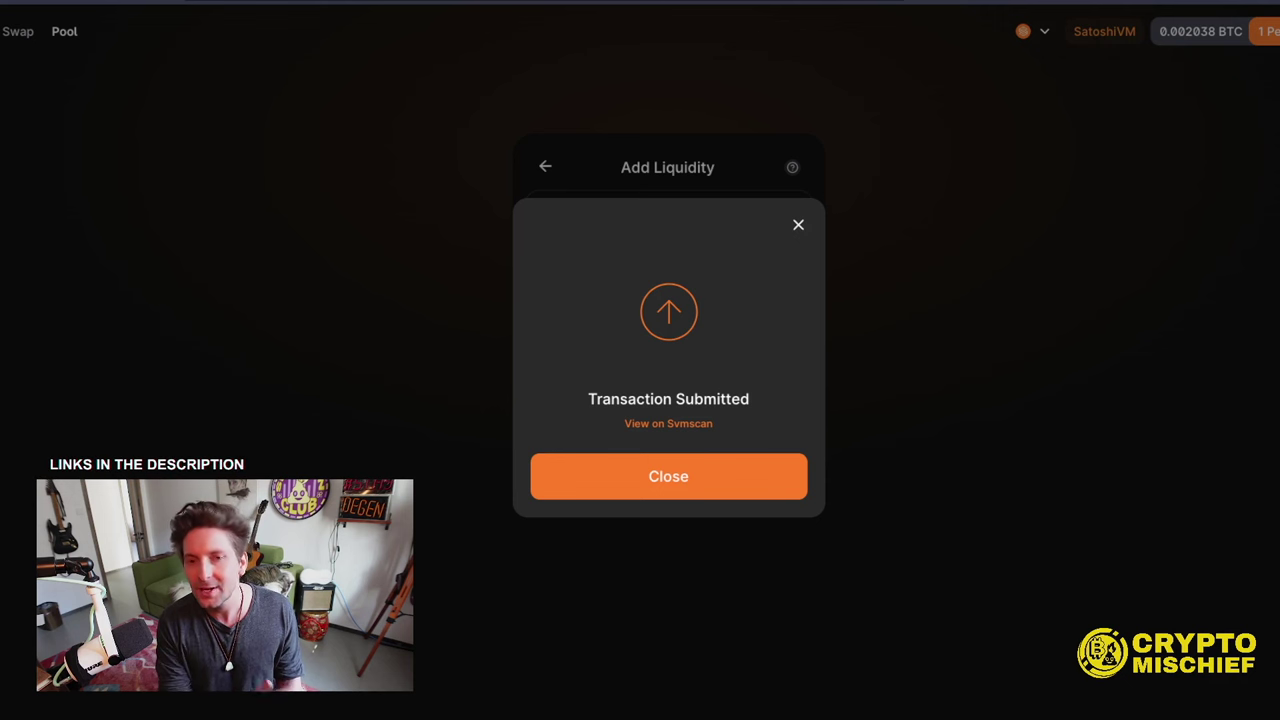
left_click(797, 228)
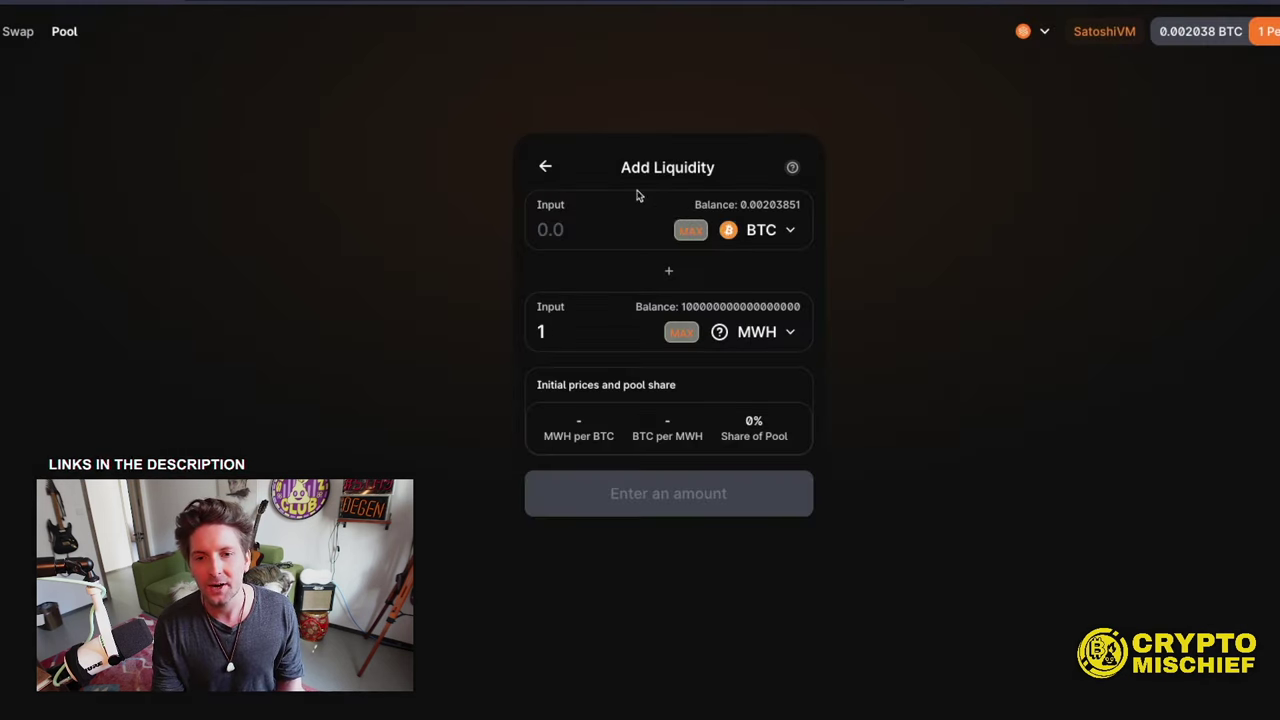
left_click(541, 167)
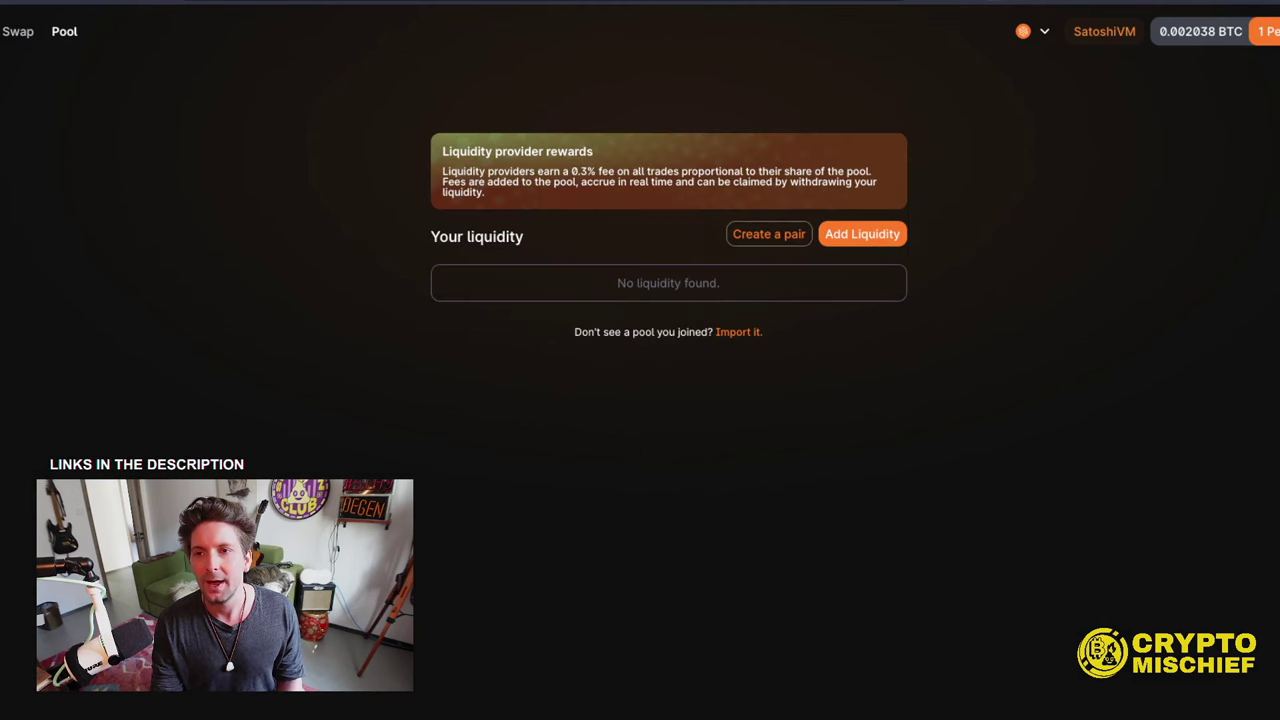
left_click(1008, 6)
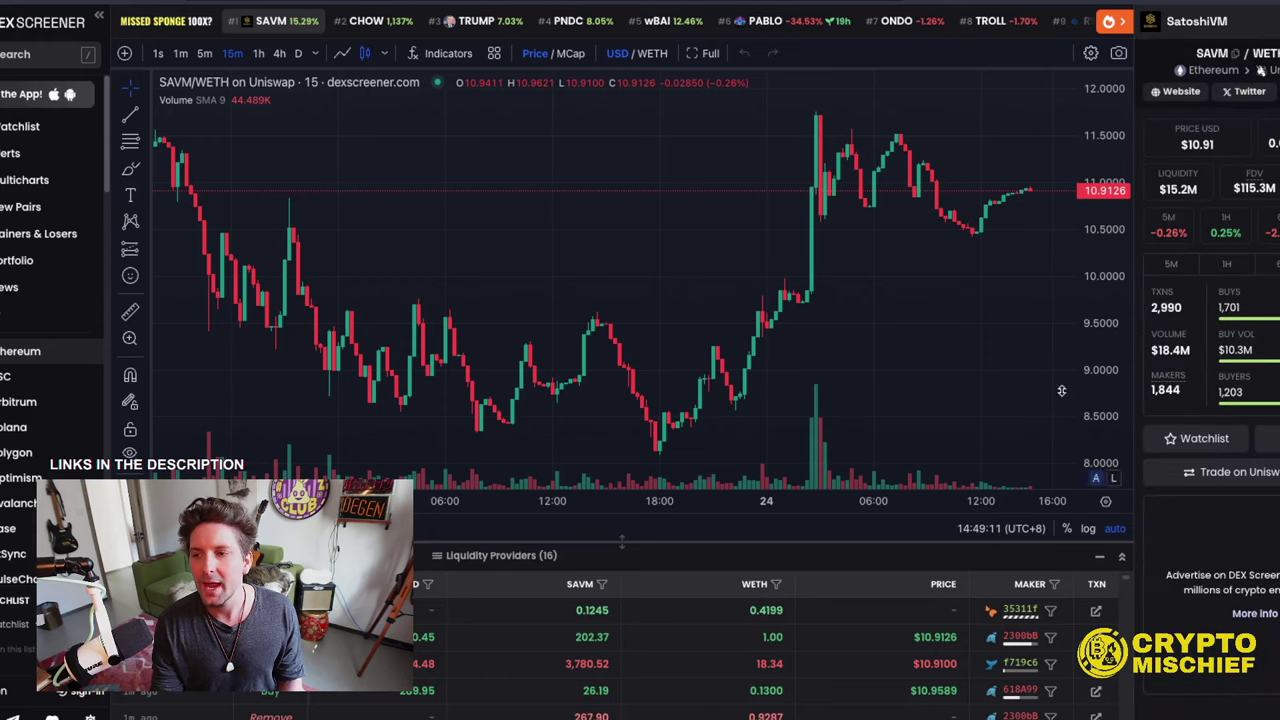
- Zoom the SAVM/WETH chart out and back in to review the last few days of prices
scroll(675, 320, "down", 5)
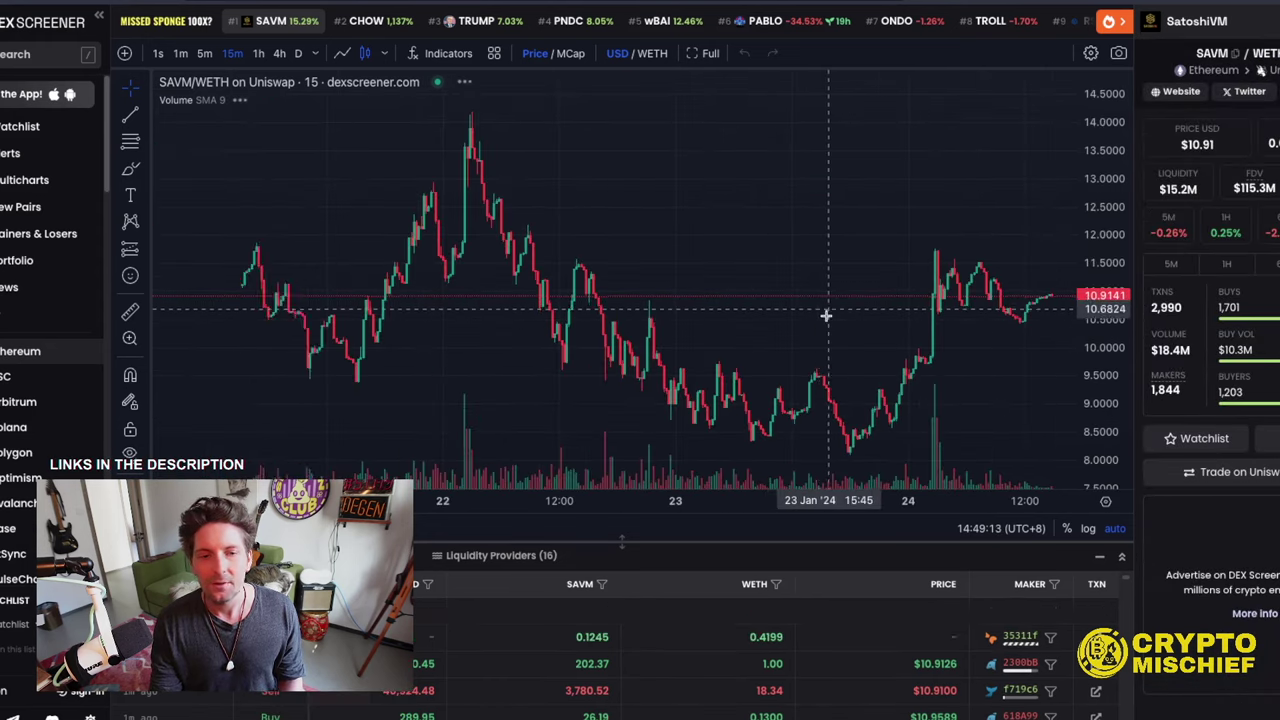
scroll(826, 237, "up", 2)
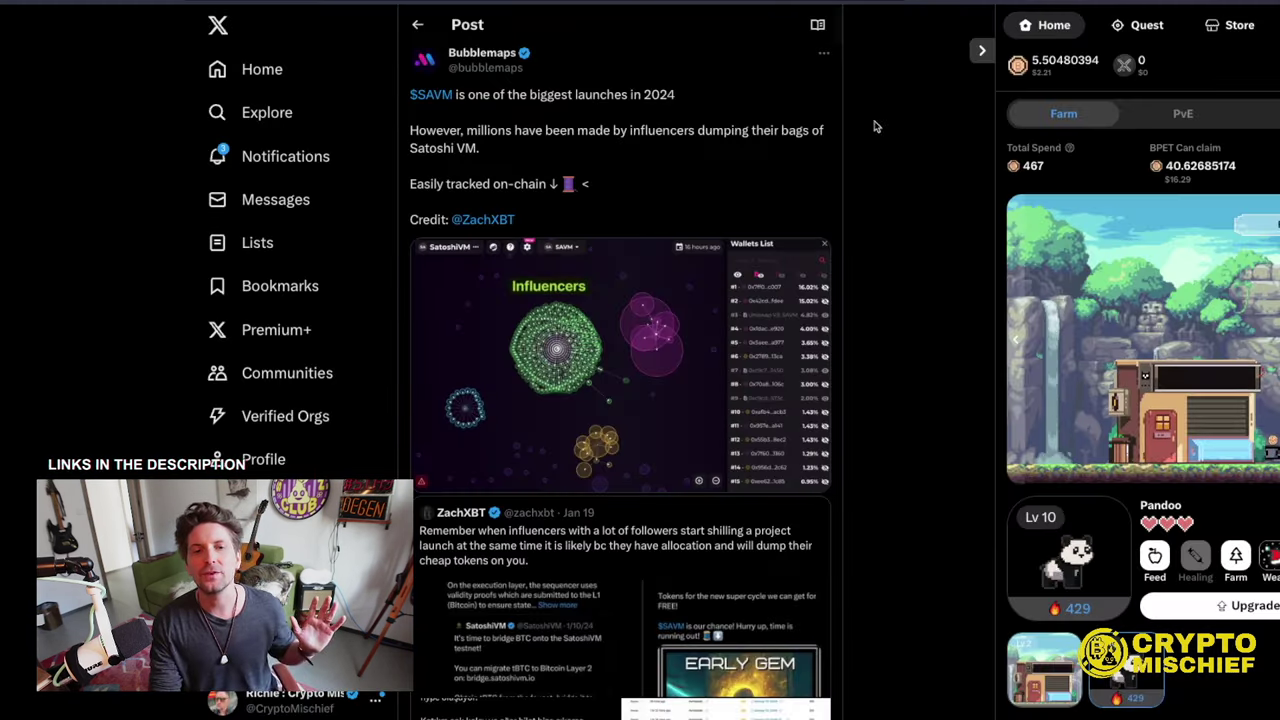
scroll(647, 296, "up", 1)
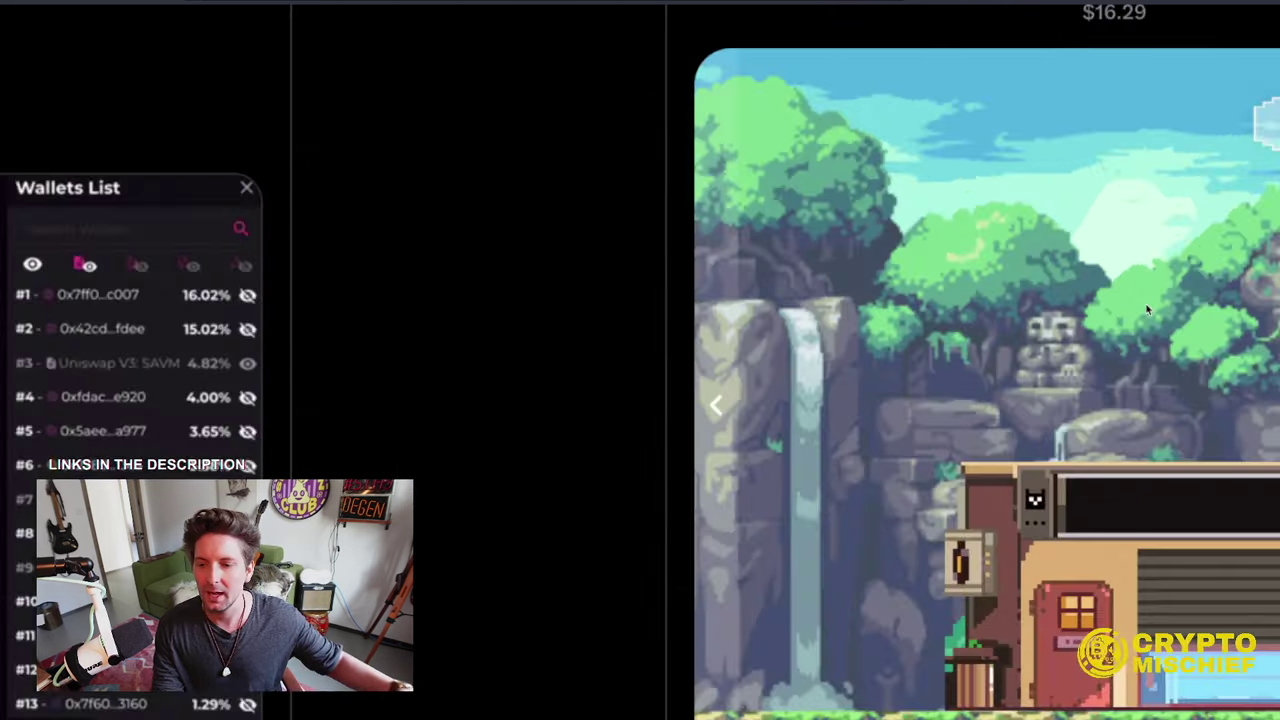
- Move Pandoo from farming into the Zone 1 PvE battle and watch the fight
scroll(1113, 313, "down", 3)
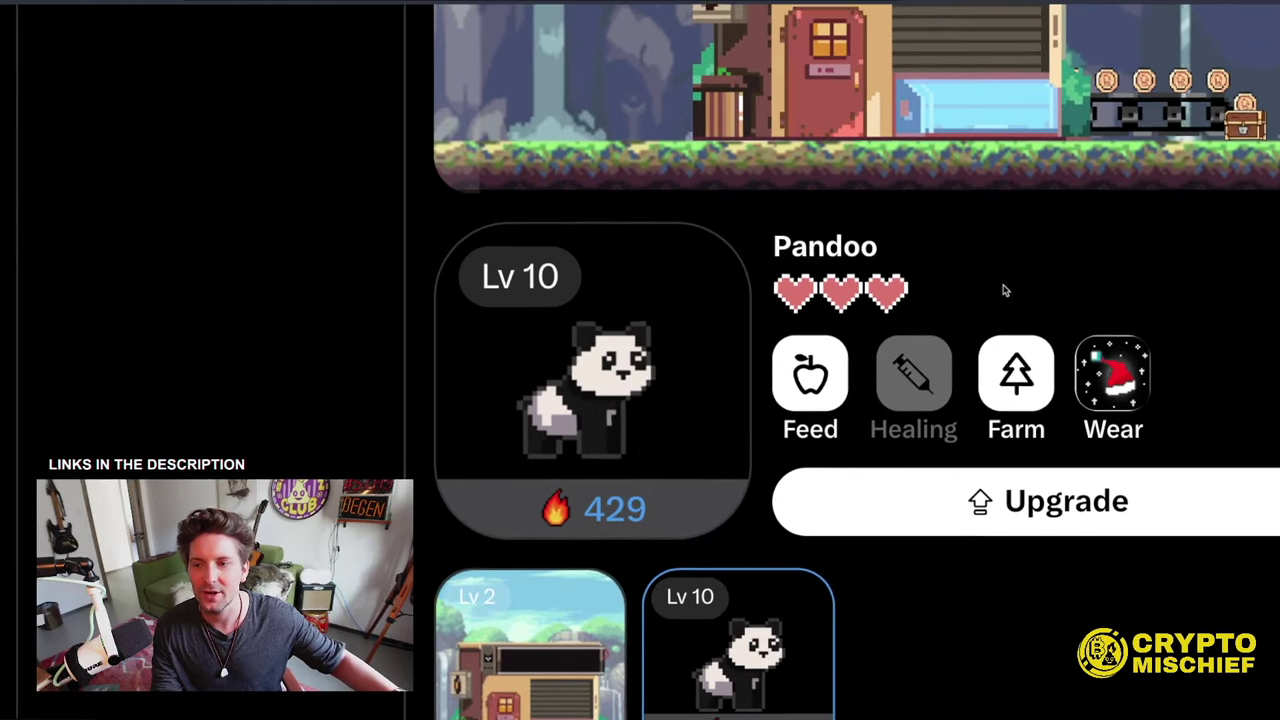
scroll(1051, 434, "up", 1)
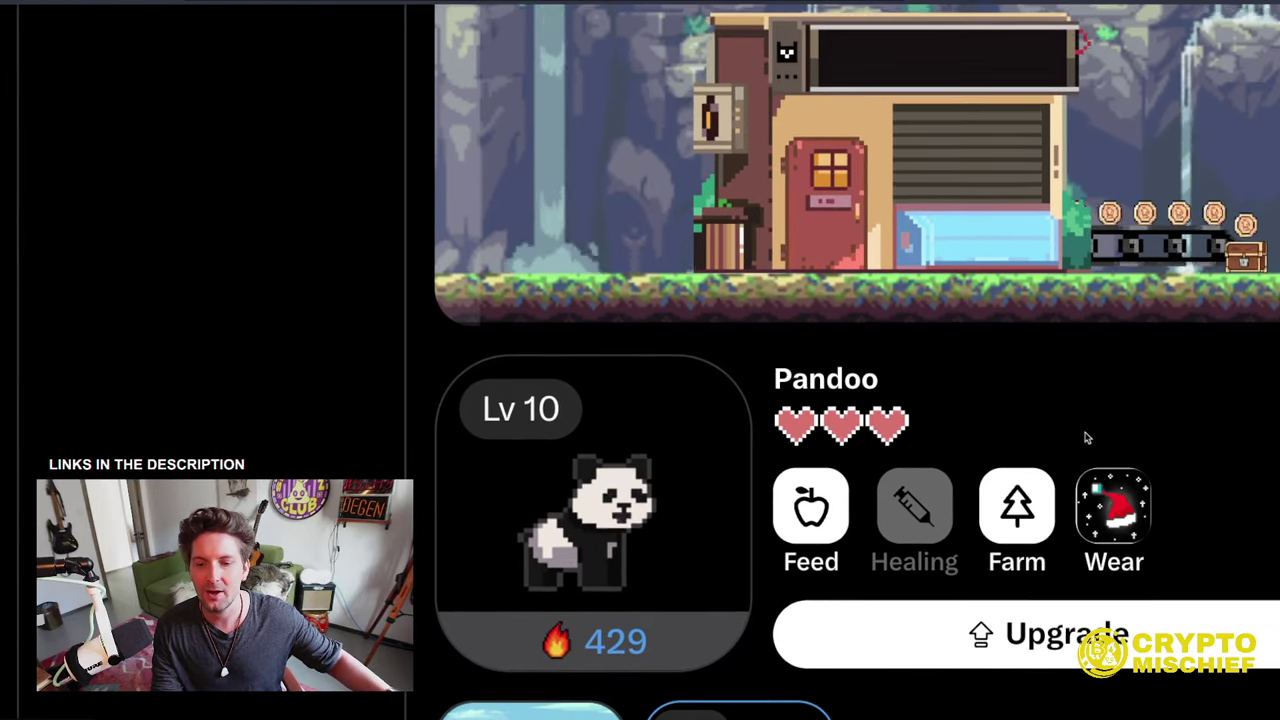
scroll(1086, 437, "up", 3)
scroll(1082, 397, "up", 3)
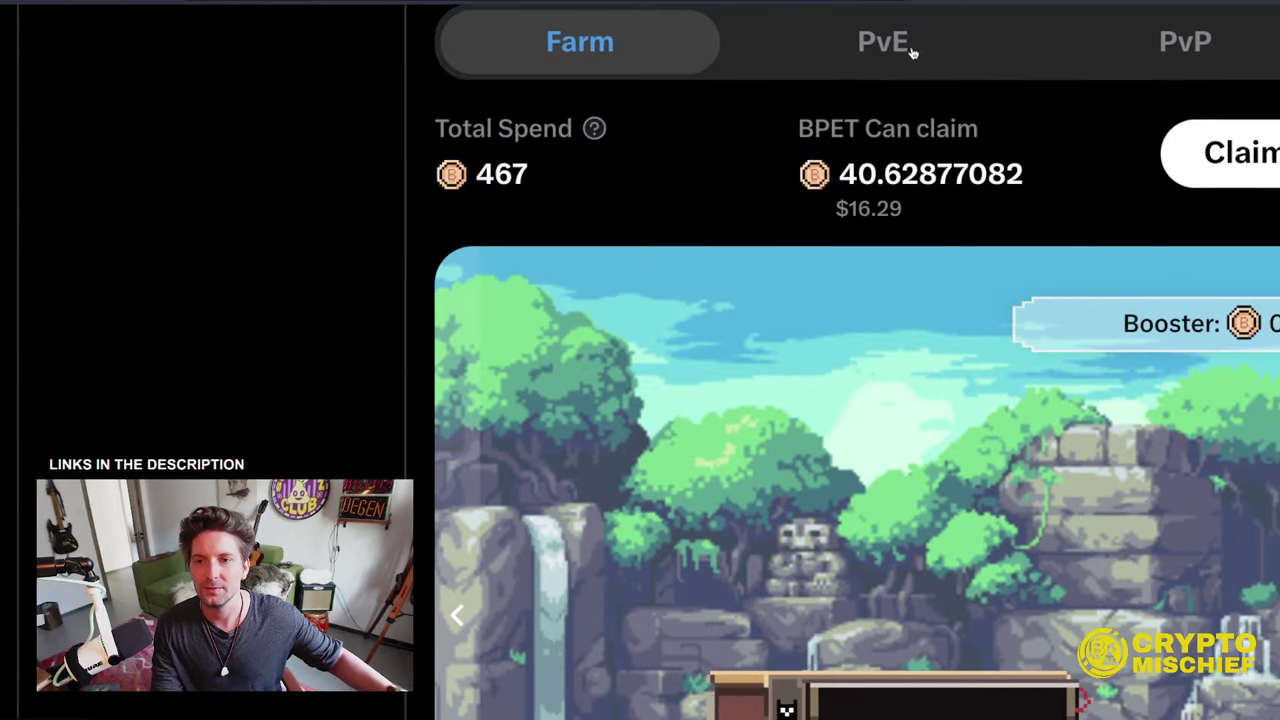
left_click(914, 52)
scroll(940, 143, "down", 1)
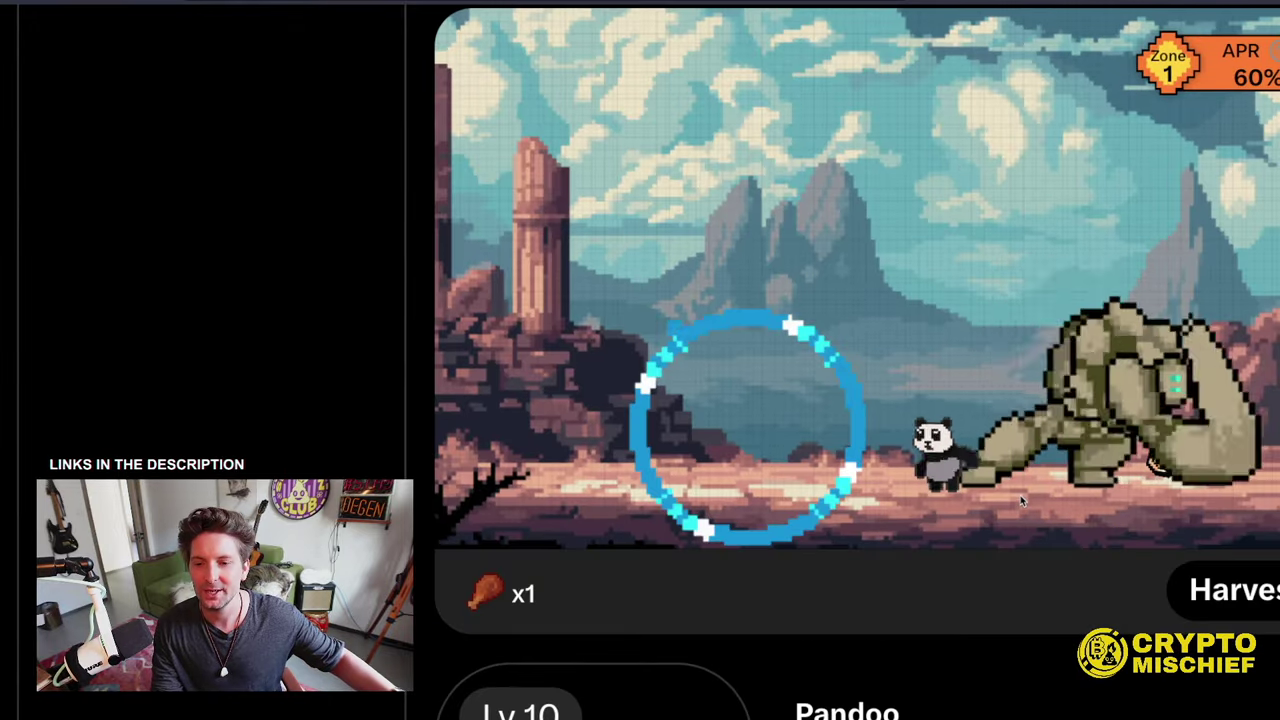
scroll(1020, 495, "down", 1)
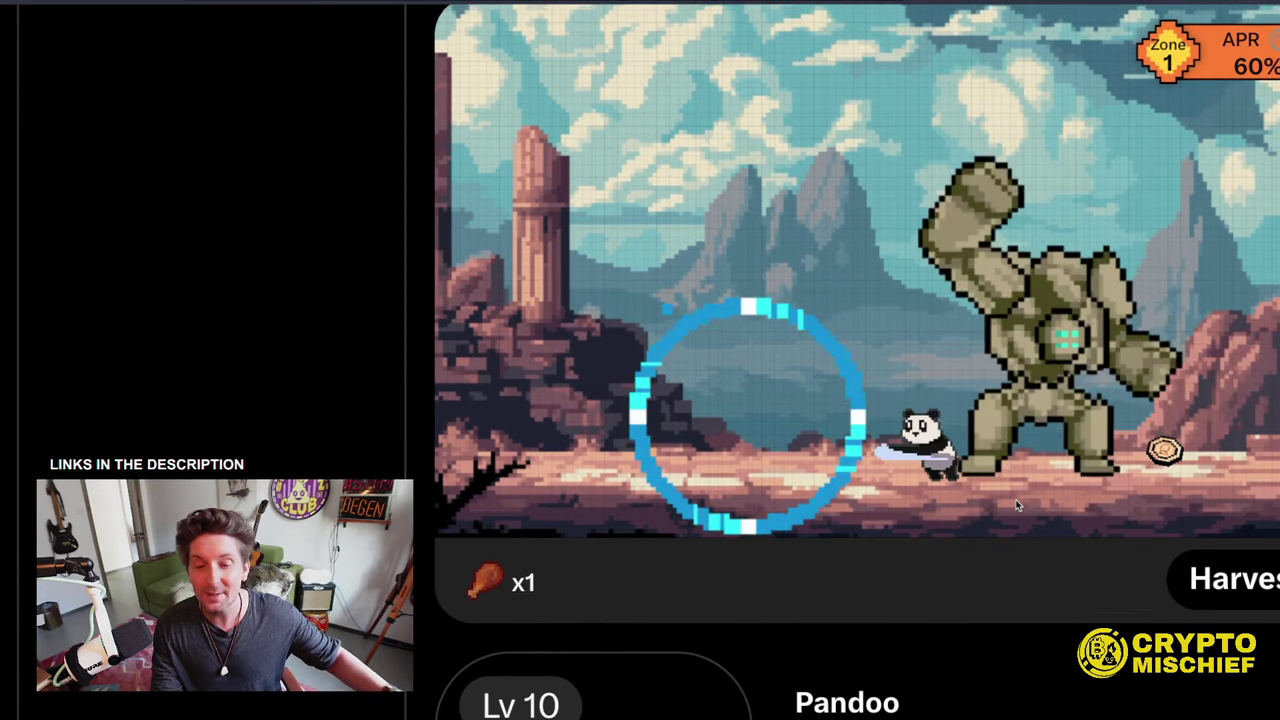
scroll(1084, 533, "down", 1)
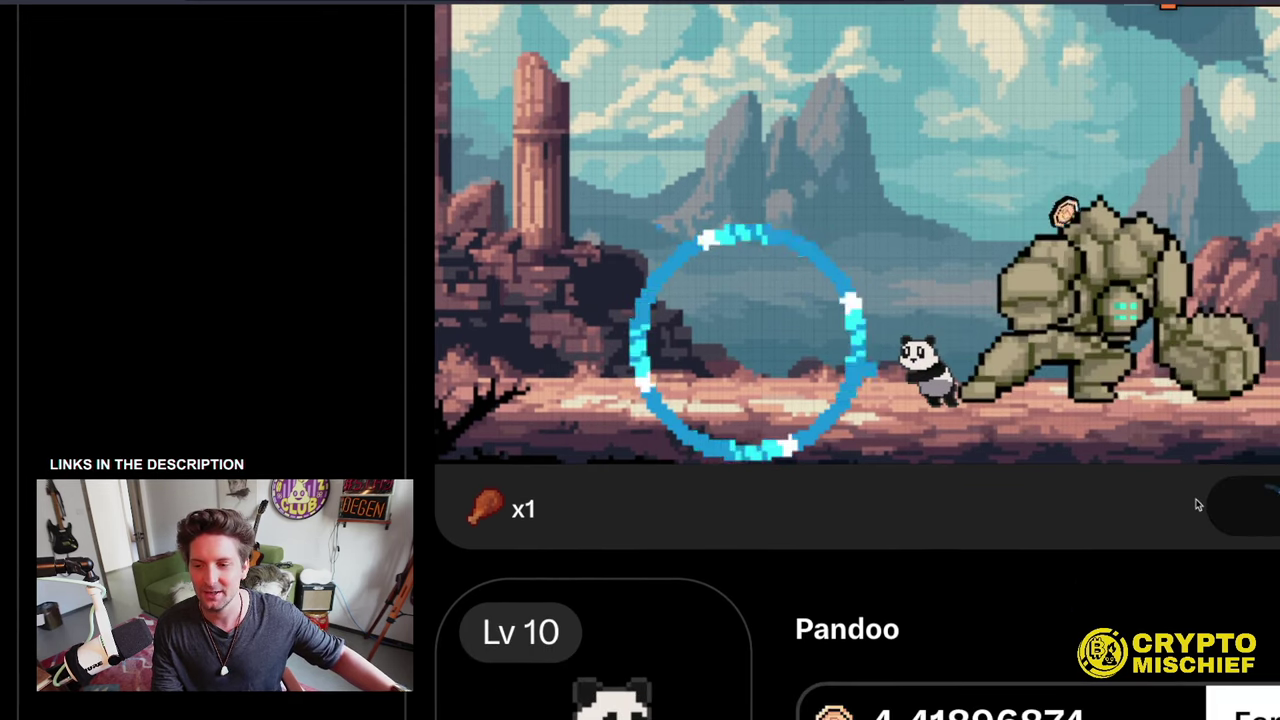
scroll(1026, 438, "down", 2)
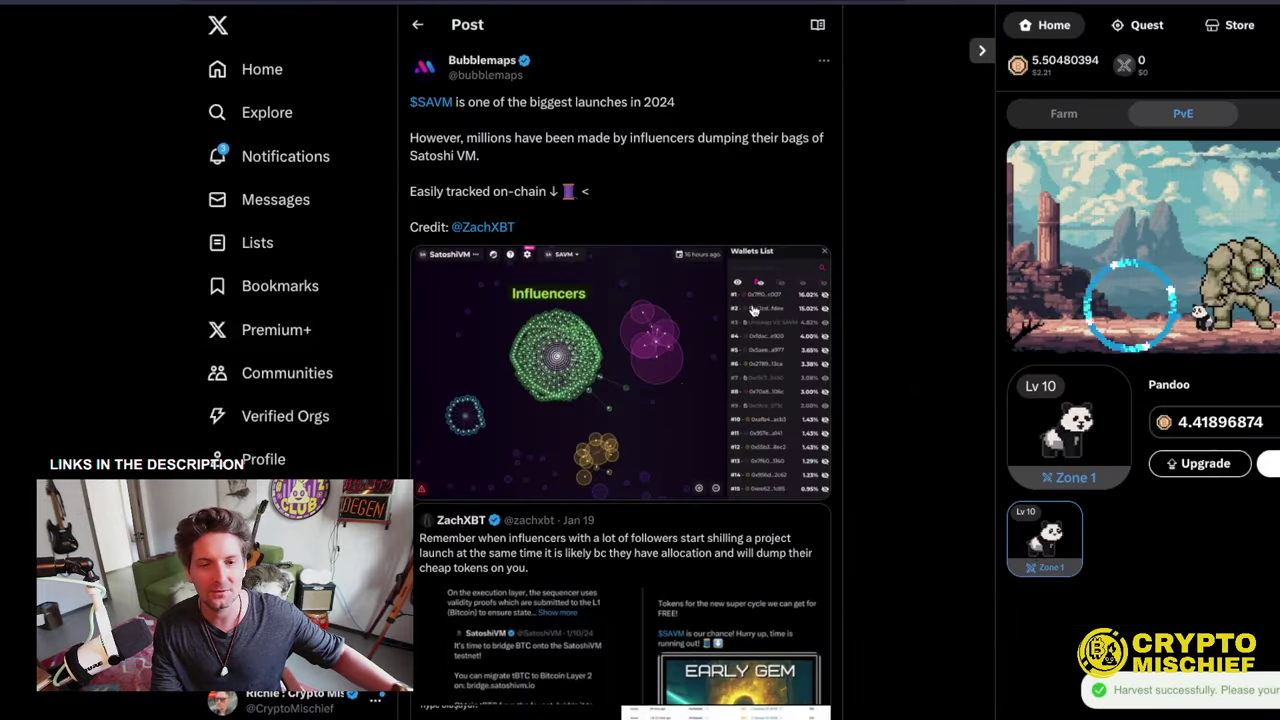
- Collapse the pet game side panel and follow Bubblemaps from Relevant people
left_click(981, 52)
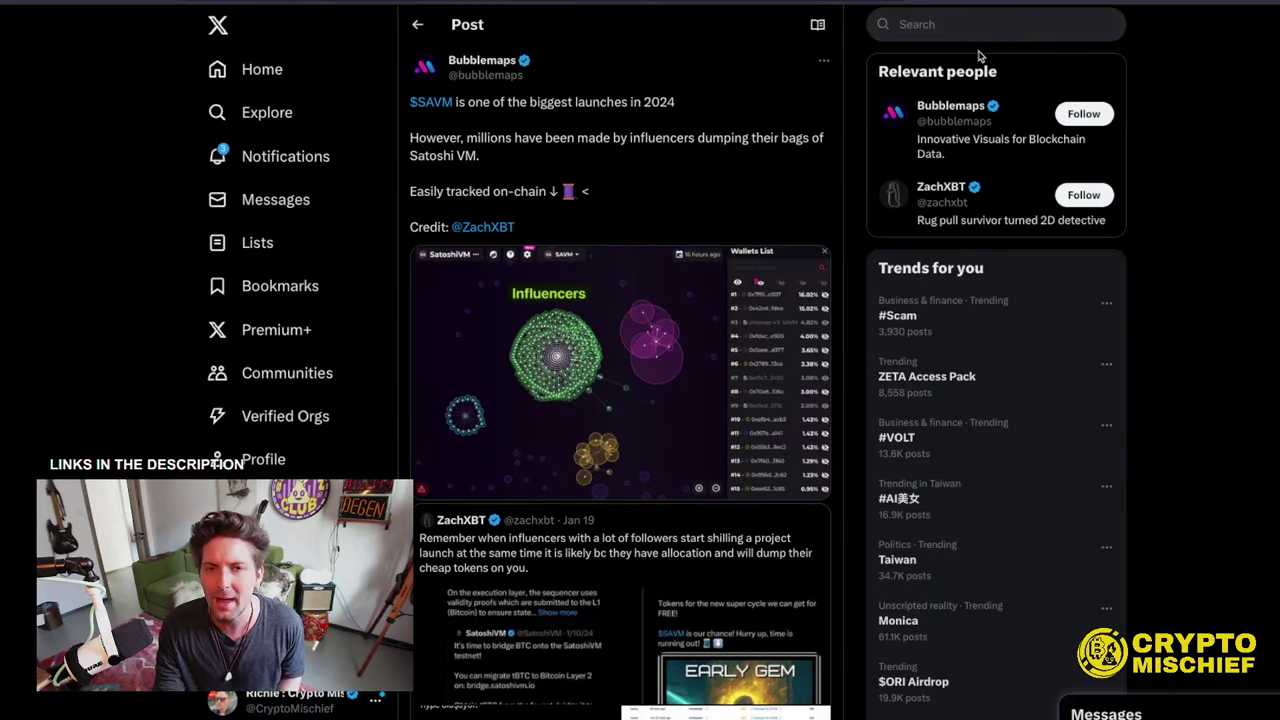
left_click(1083, 114)
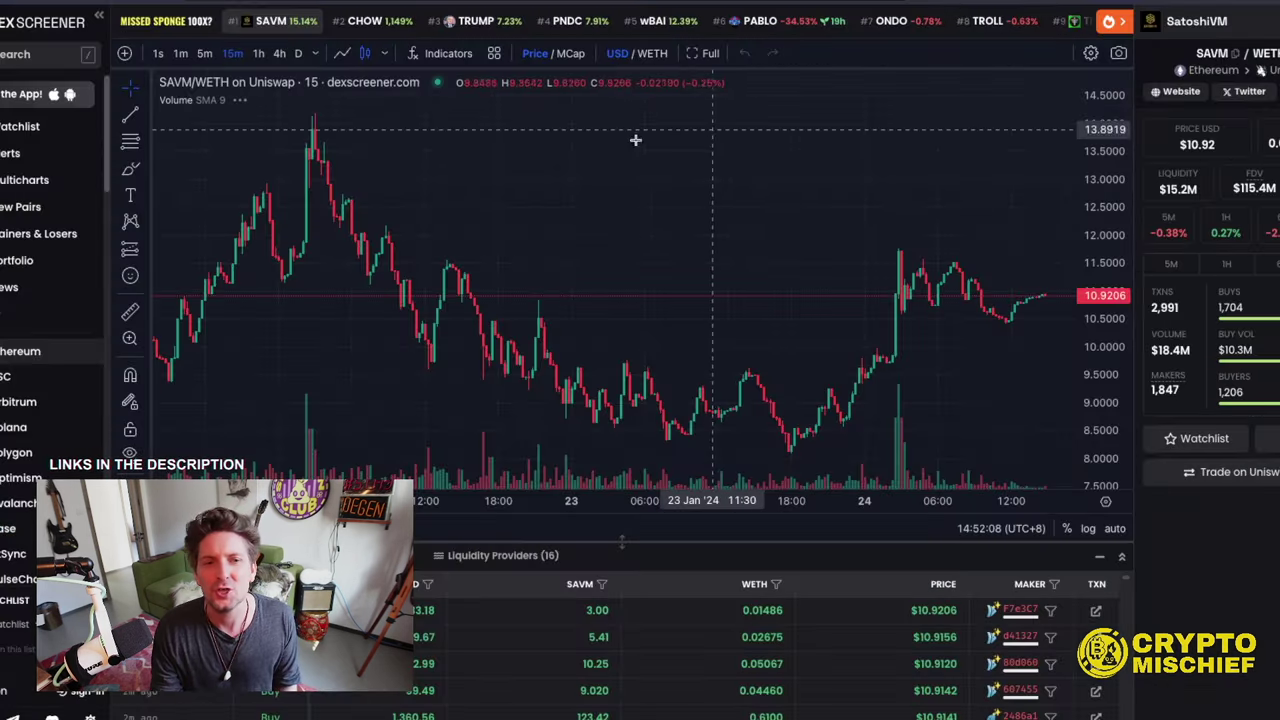
- Zoom out the SAVM/WETH chart to show the full 19–24 Jan price range
scroll(537, 151, "down", 3)
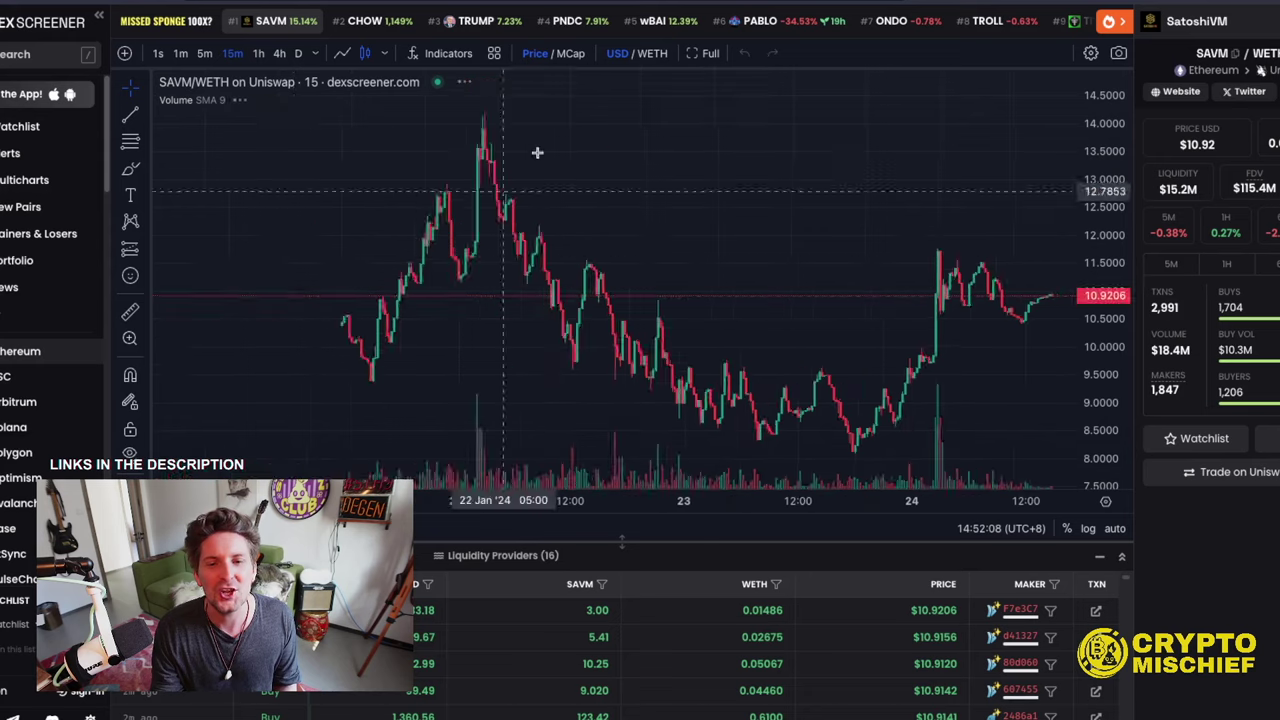
scroll(610, 300, "down", 6)
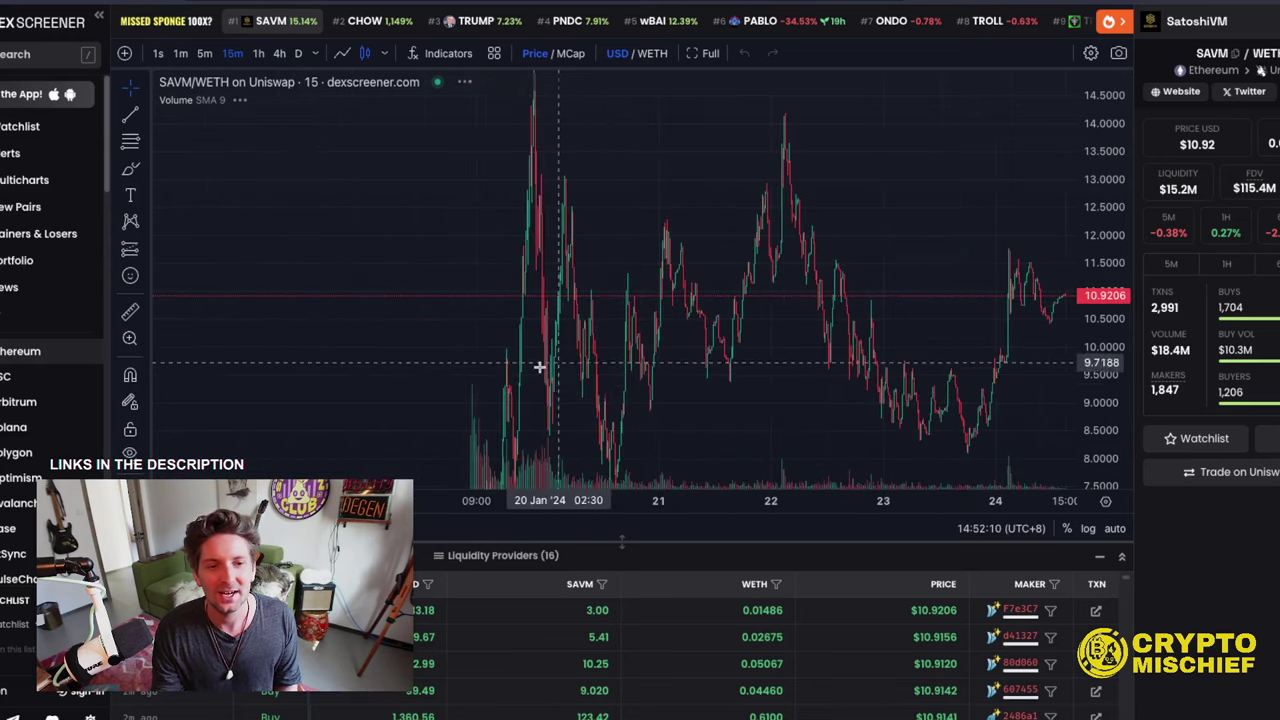
scroll(500, 400, "down", 2)
scroll(500, 386, "down", 4)
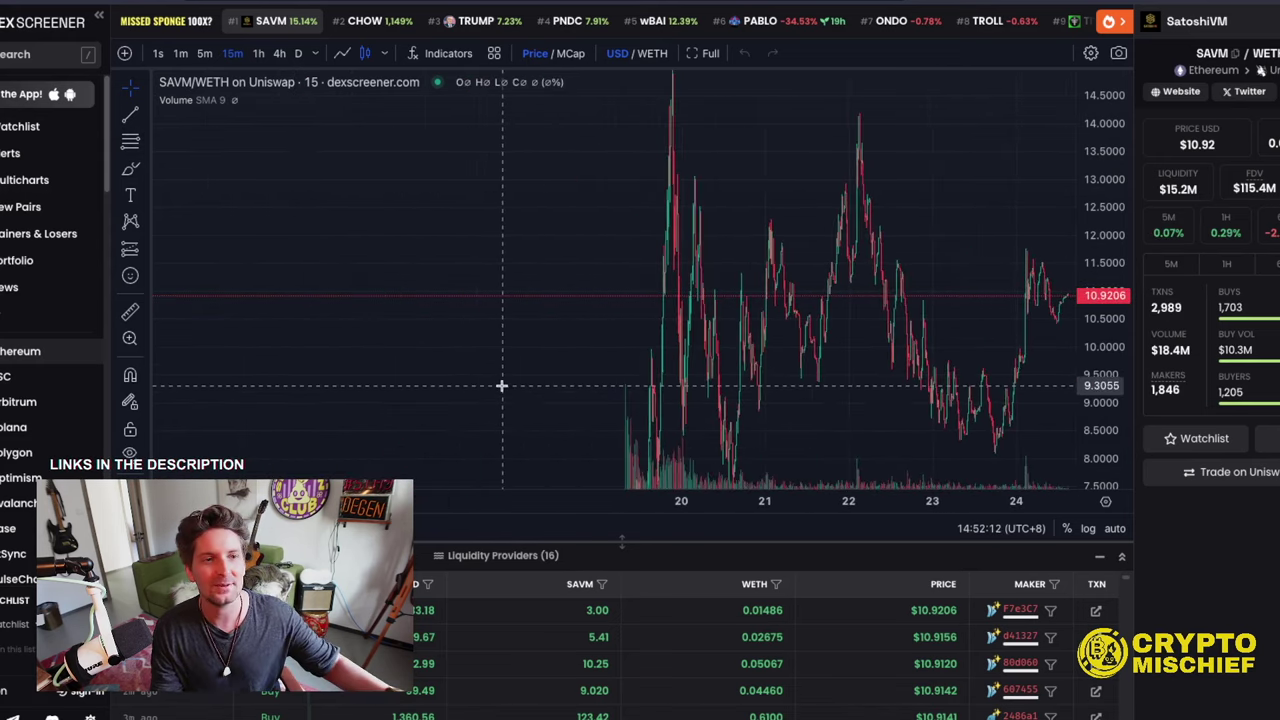
scroll(906, 280, "up", 1)
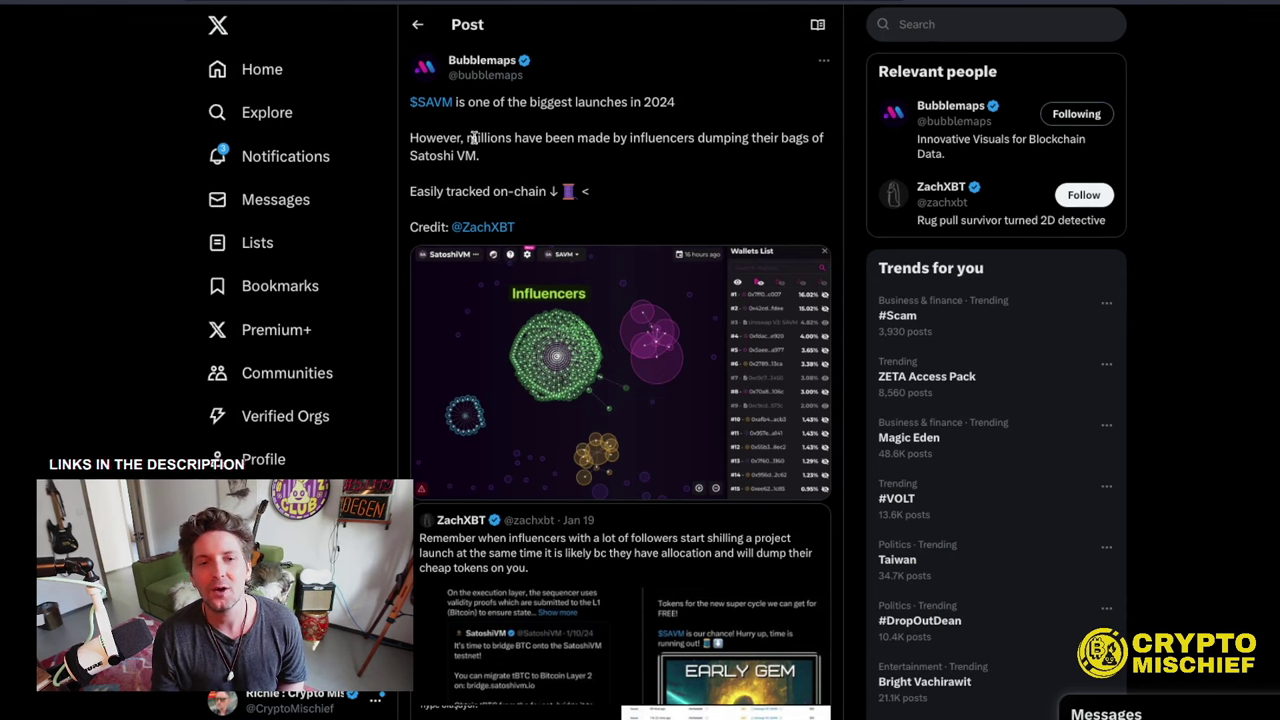
- Highlight the 'millions have been made…' sentence, then open the quoted tweet's screenshots full size
left_click_drag(472, 137, 806, 150)
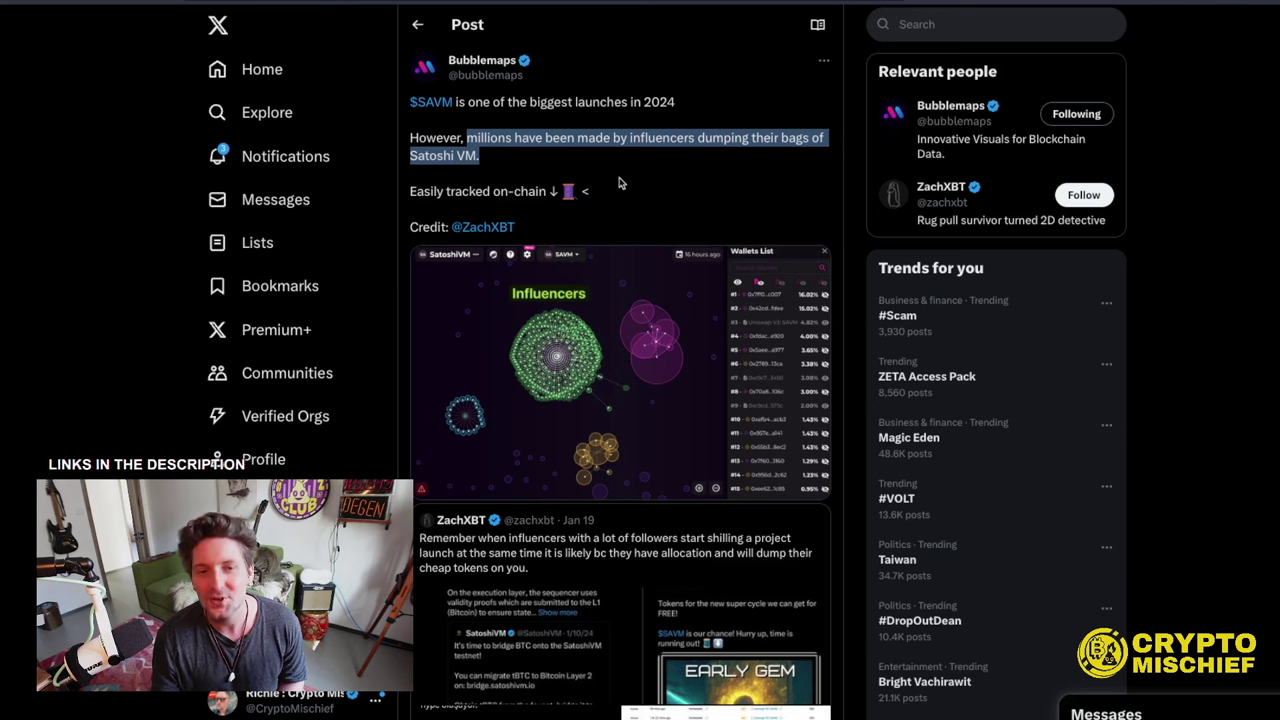
scroll(610, 192, "down", 1)
scroll(568, 162, "down", 1)
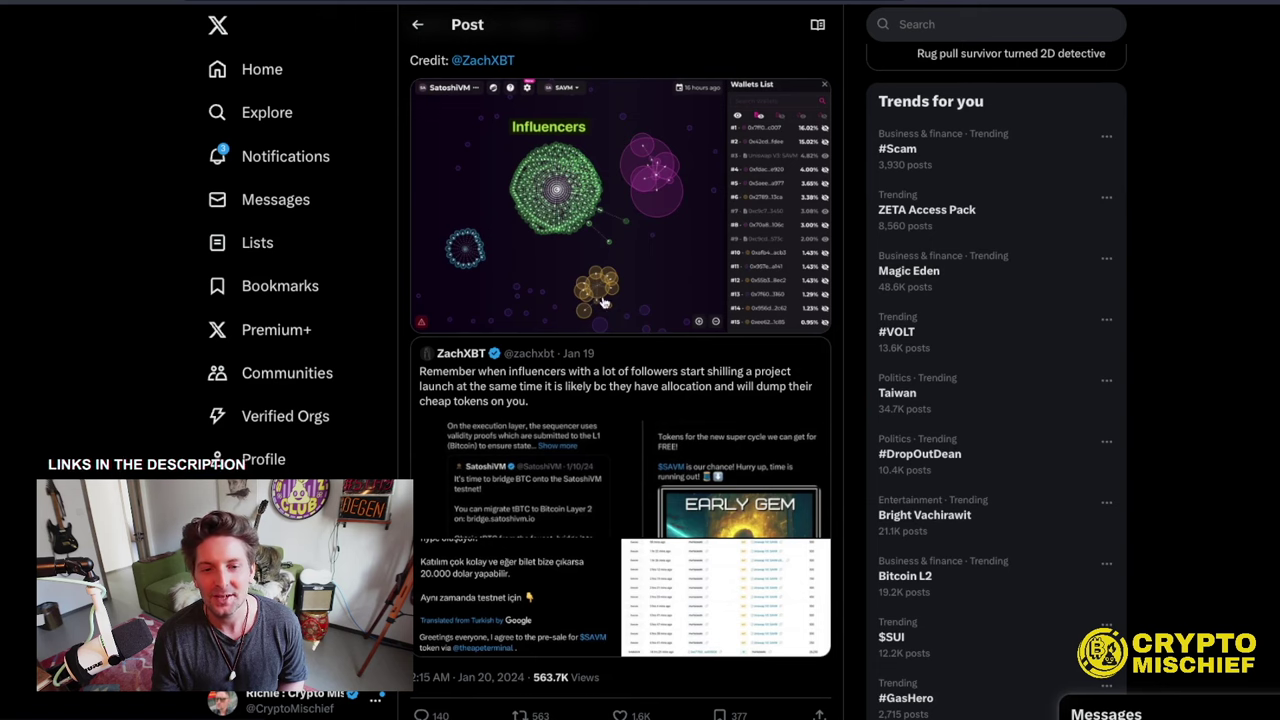
scroll(612, 340, "down", 1)
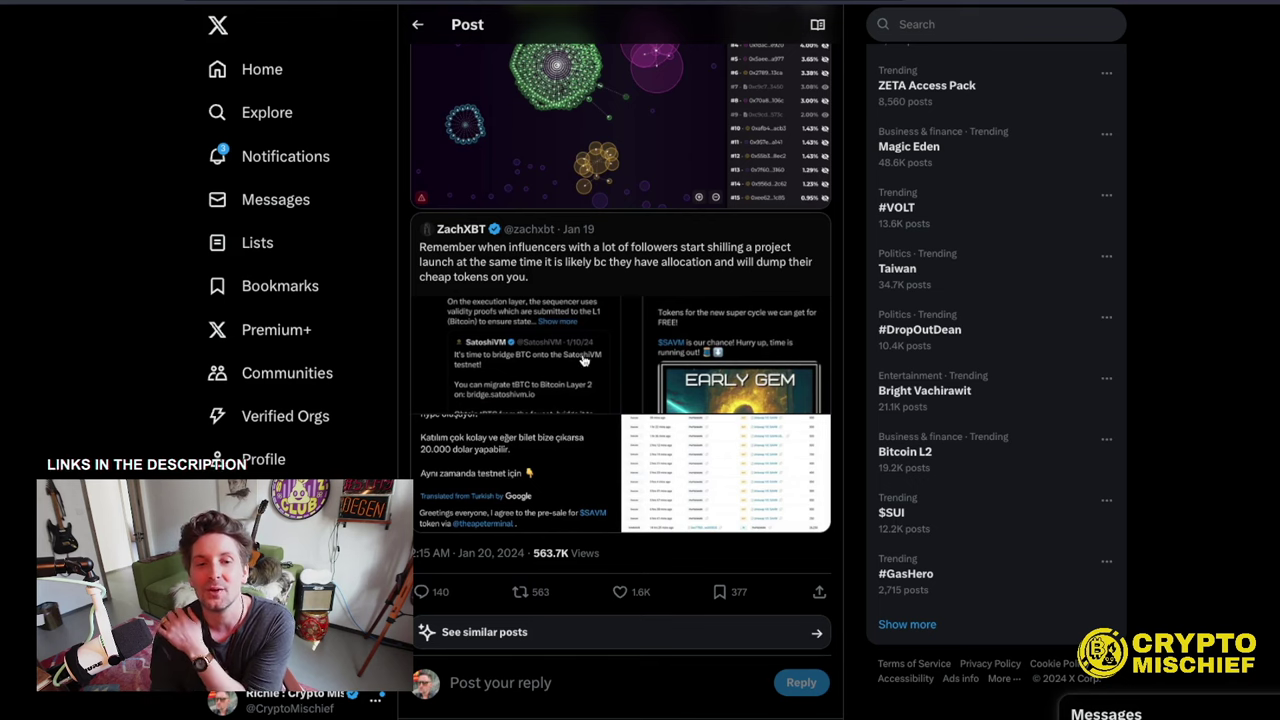
scroll(620, 300, "down", 3)
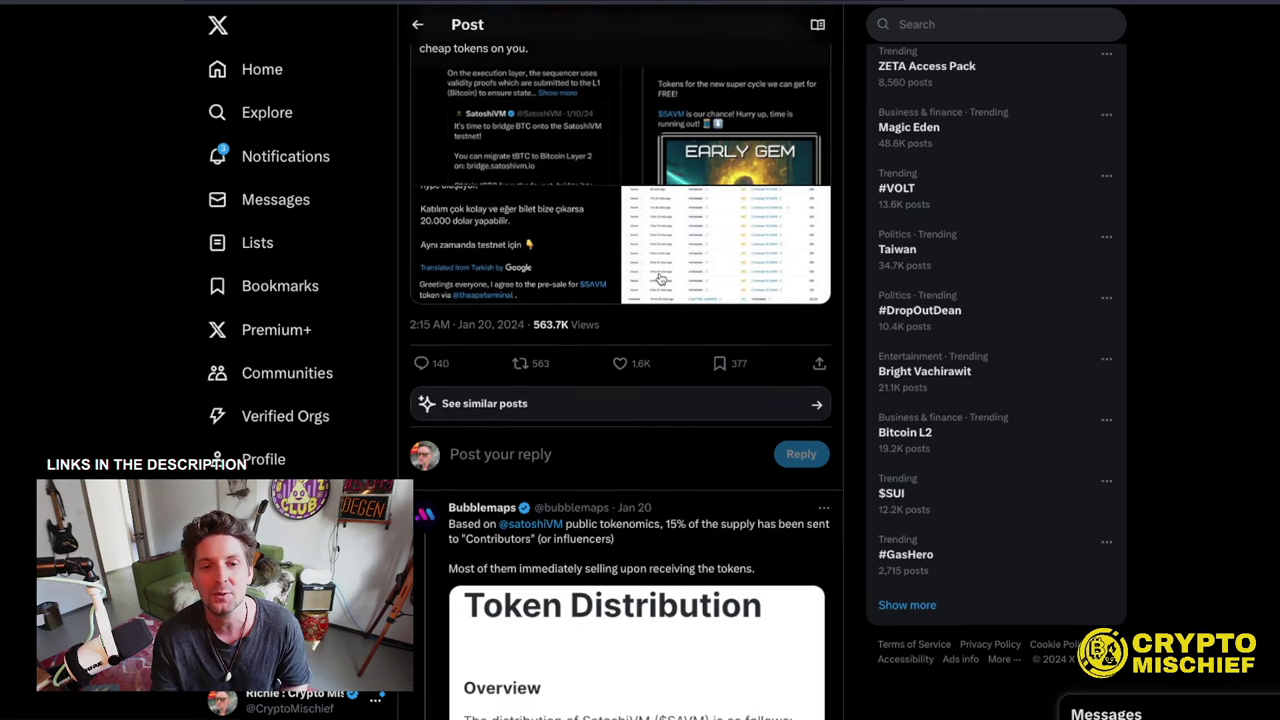
scroll(585, 262, "up", 2)
left_click(513, 250)
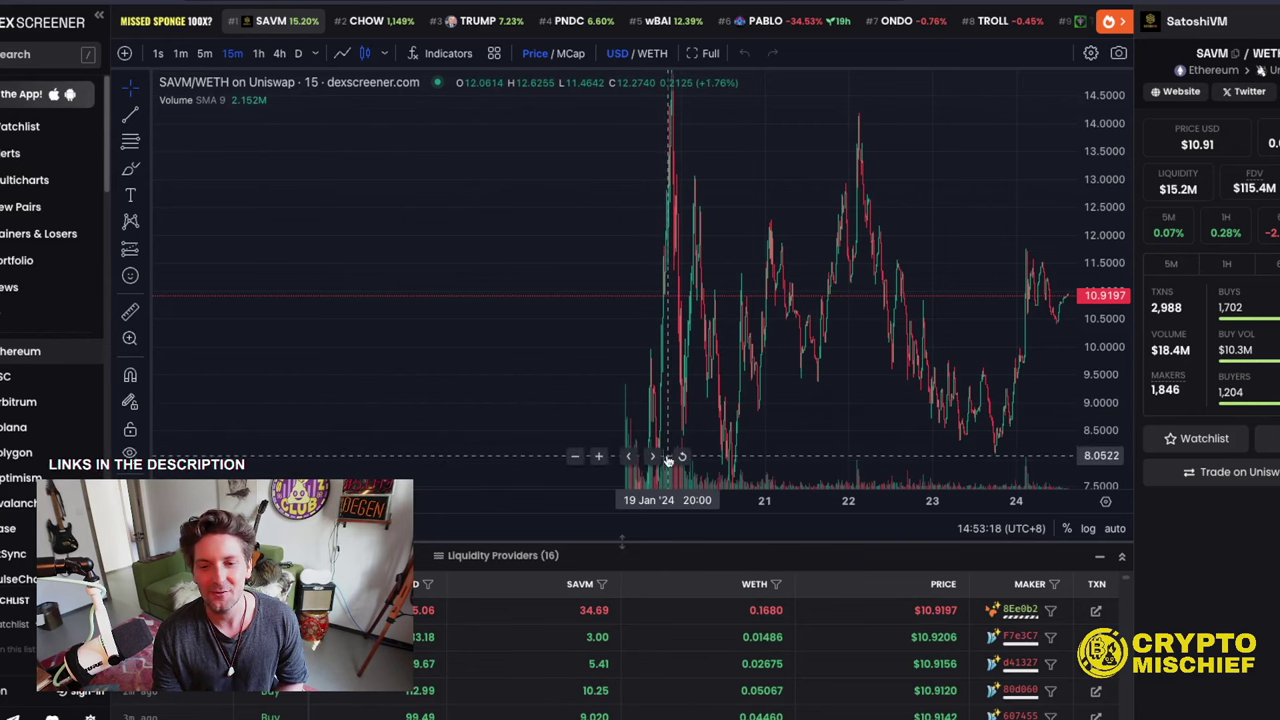
- Pan the SAVM/WETH chart to view the launch spike and later price swings
left_click_drag(668, 458, 663, 263)
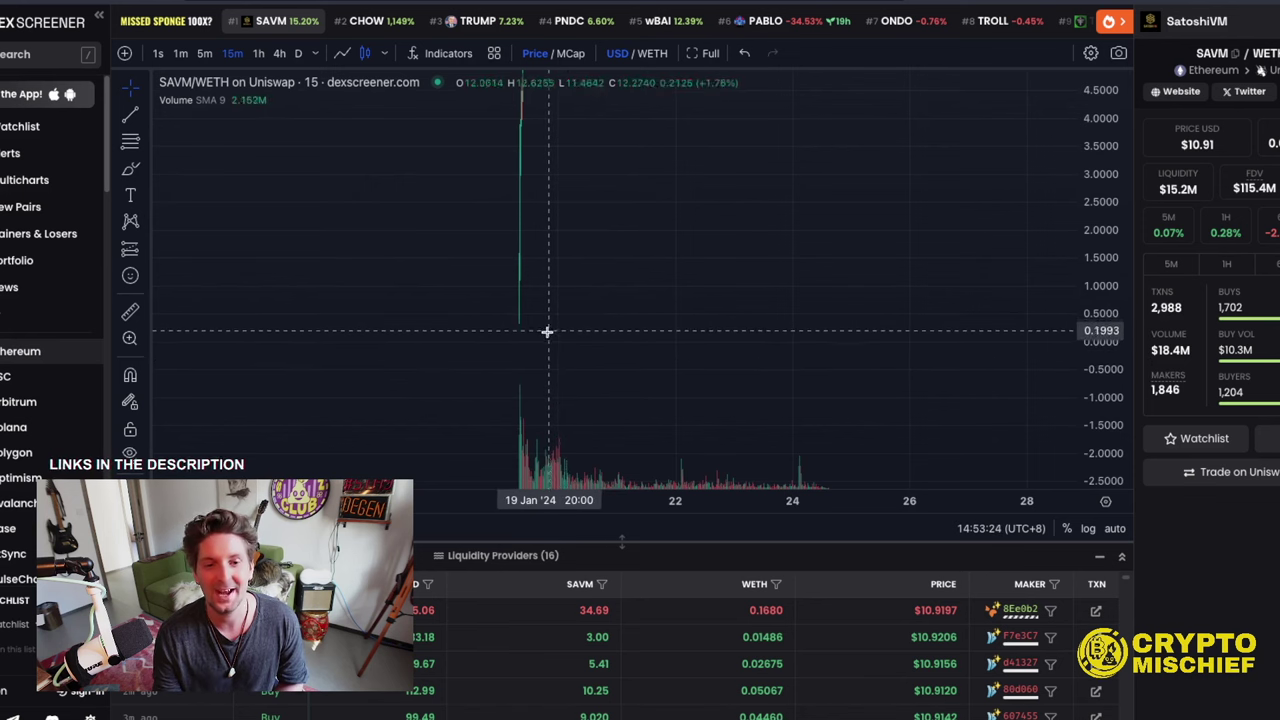
left_click_drag(674, 214, 594, 349)
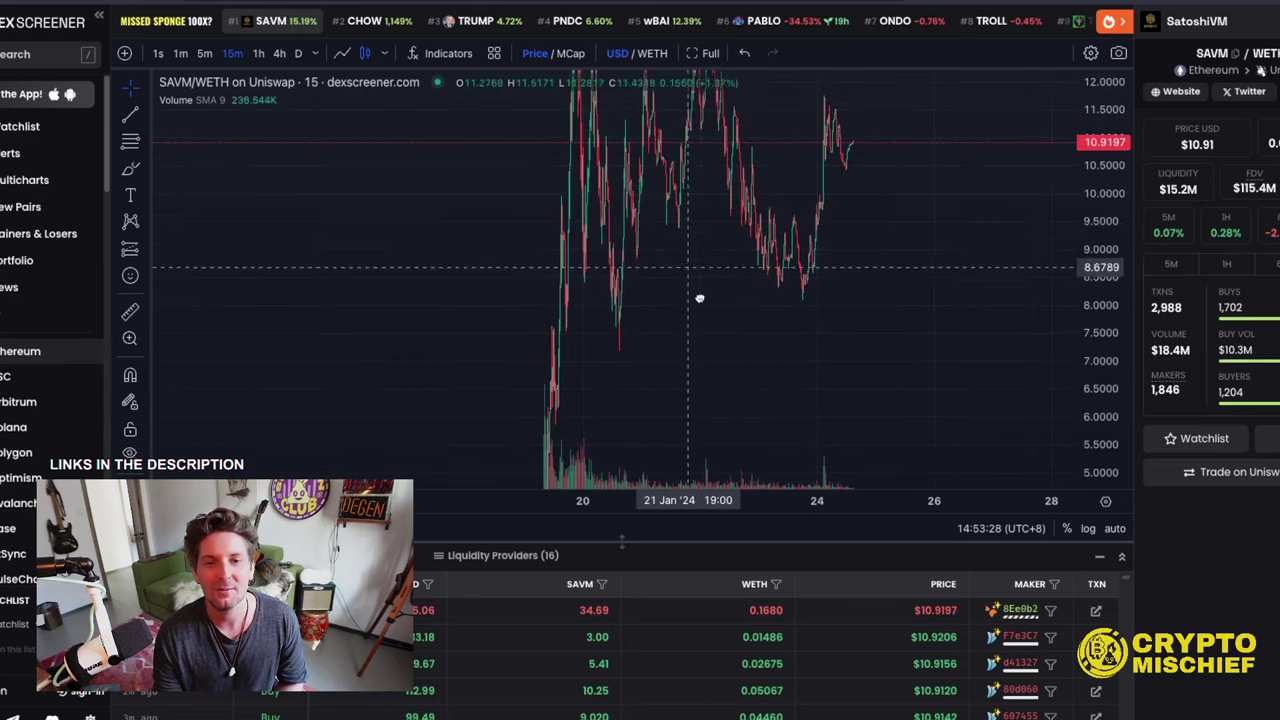
left_click_drag(700, 298, 594, 286)
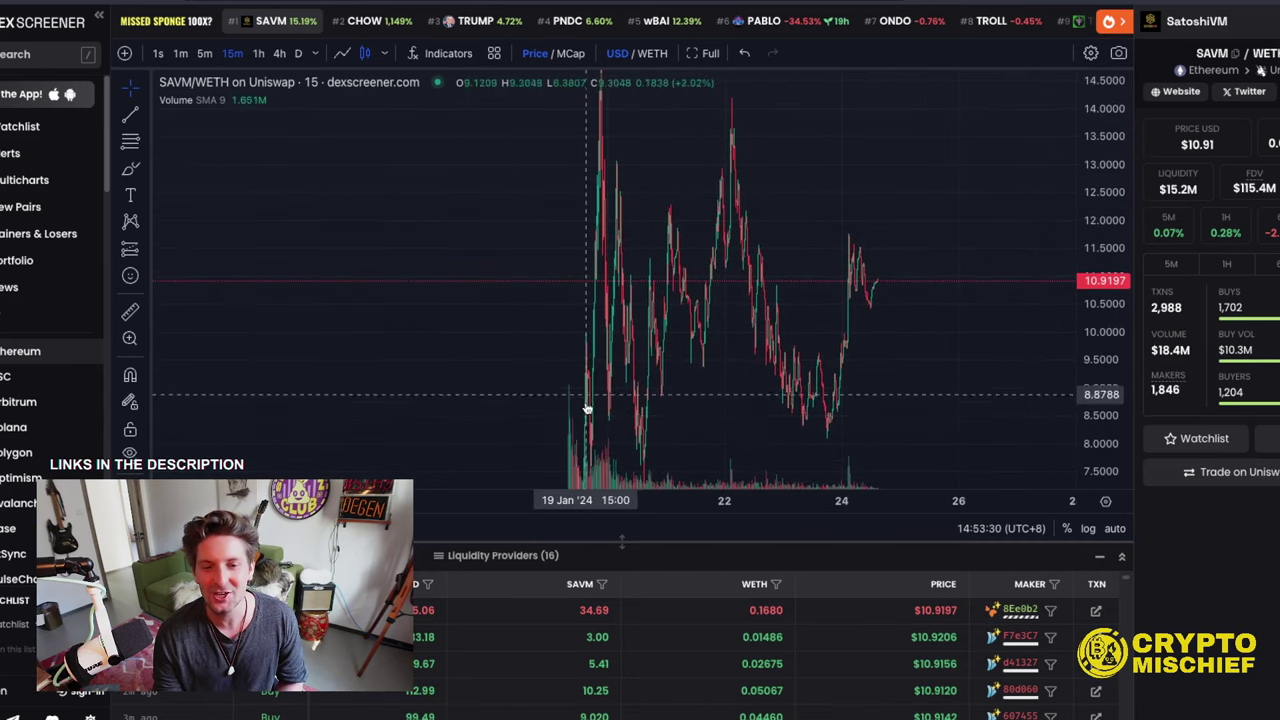
left_click_drag(585, 400, 591, 331)
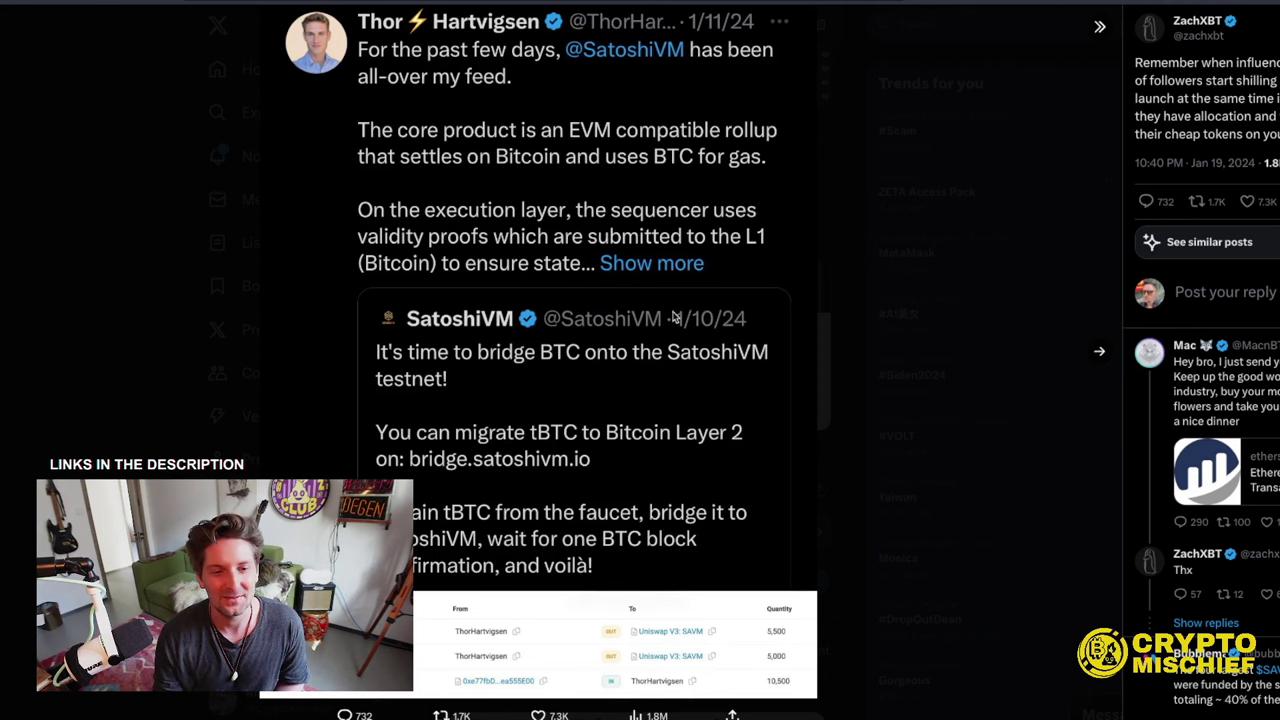
- Advance through three screenshots, past the Turkish presale tweet, to the tall SAVM promo collage
left_click(1100, 353)
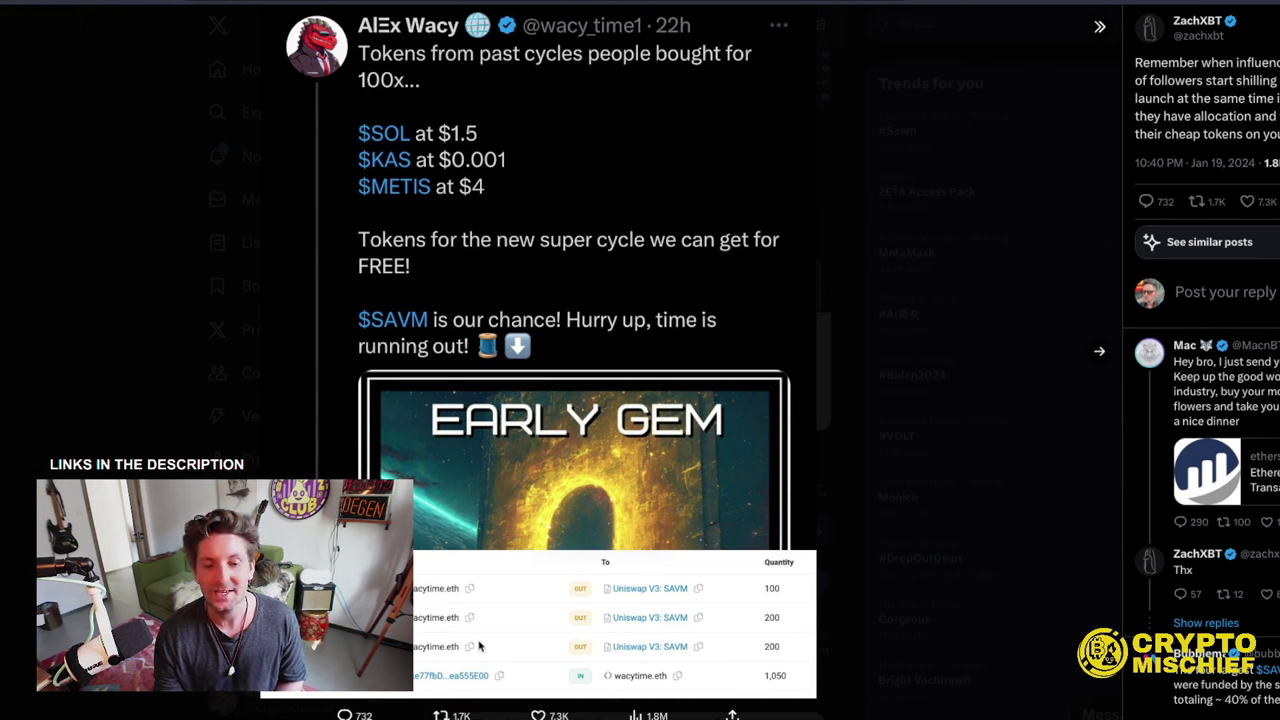
left_click(1101, 354)
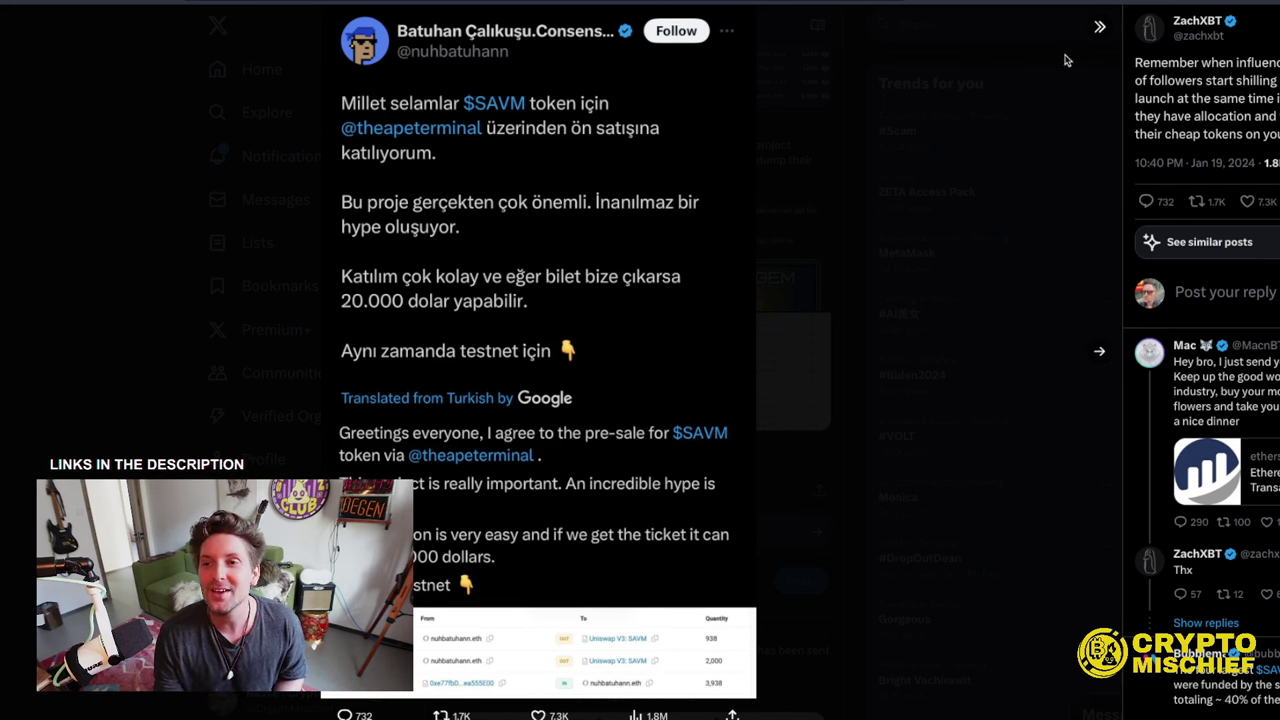
left_click(1098, 354)
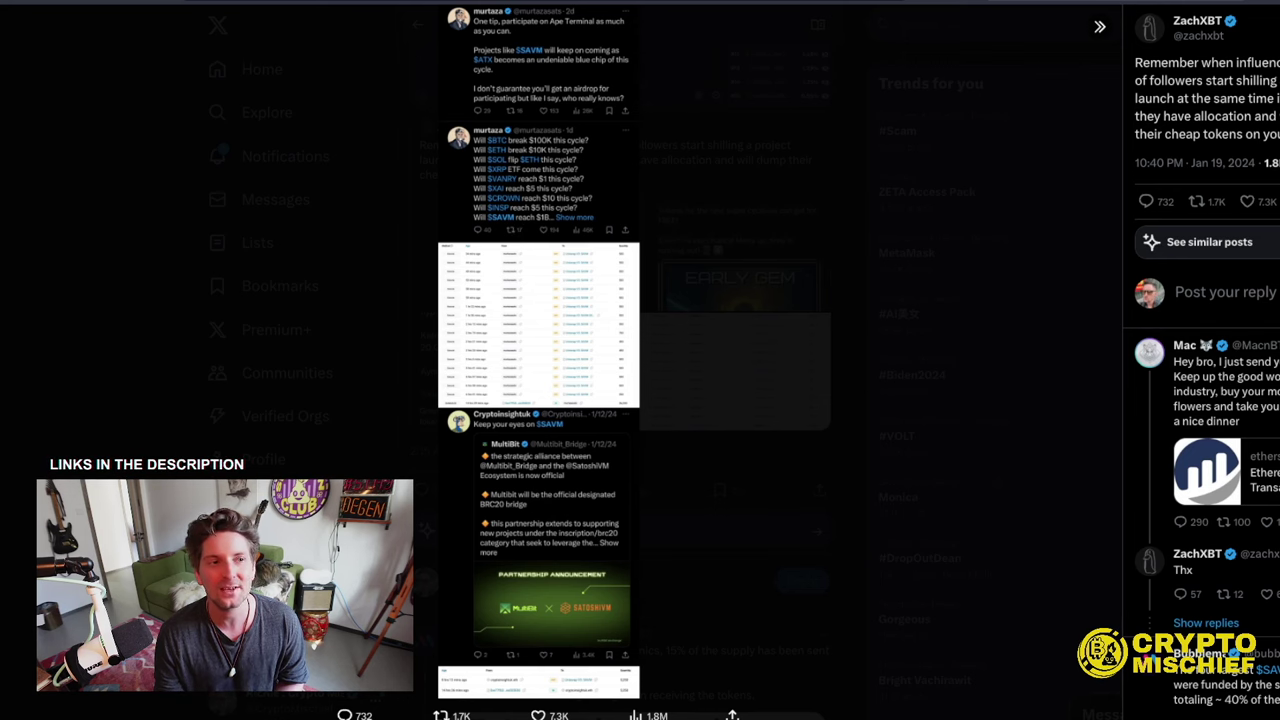
- Close the image viewer and scroll the Bubblemaps thread, loading more replies, to the $SAVM launch post
left_click(730, 357)
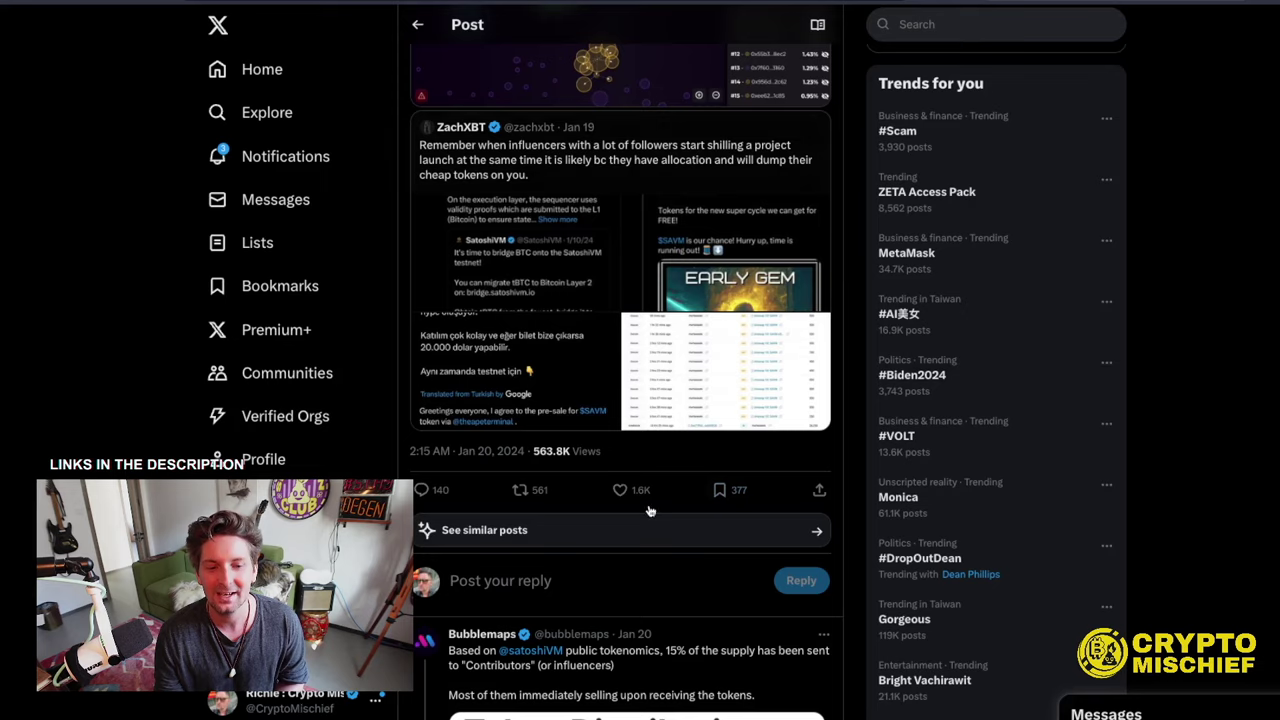
scroll(720, 435, "down", 3)
scroll(720, 435, "down", 3)
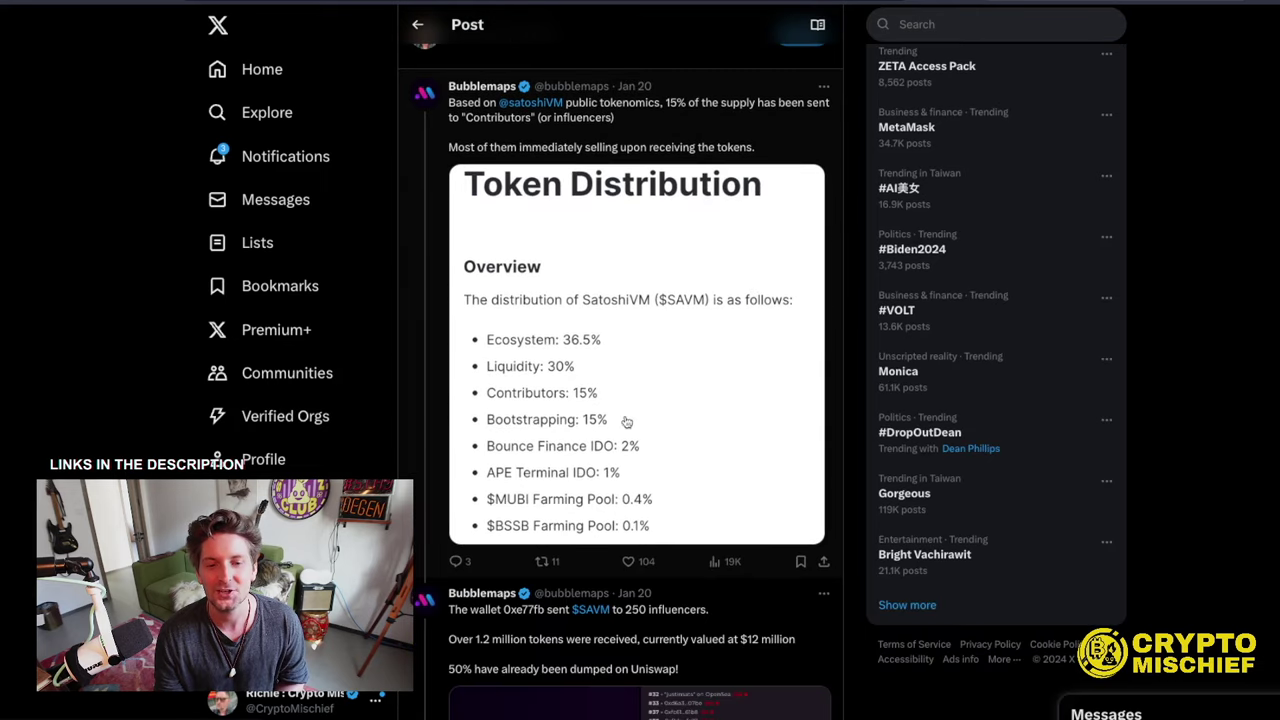
scroll(627, 421, "down", 1)
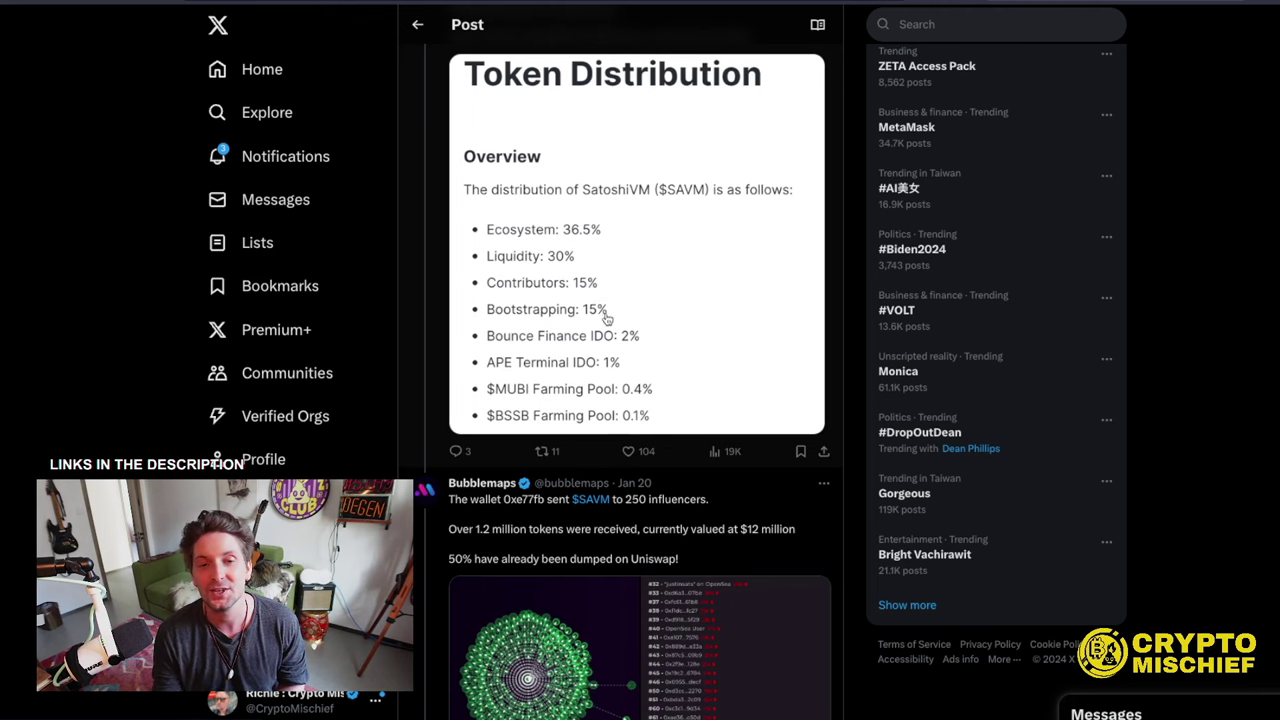
scroll(751, 379, "down", 3)
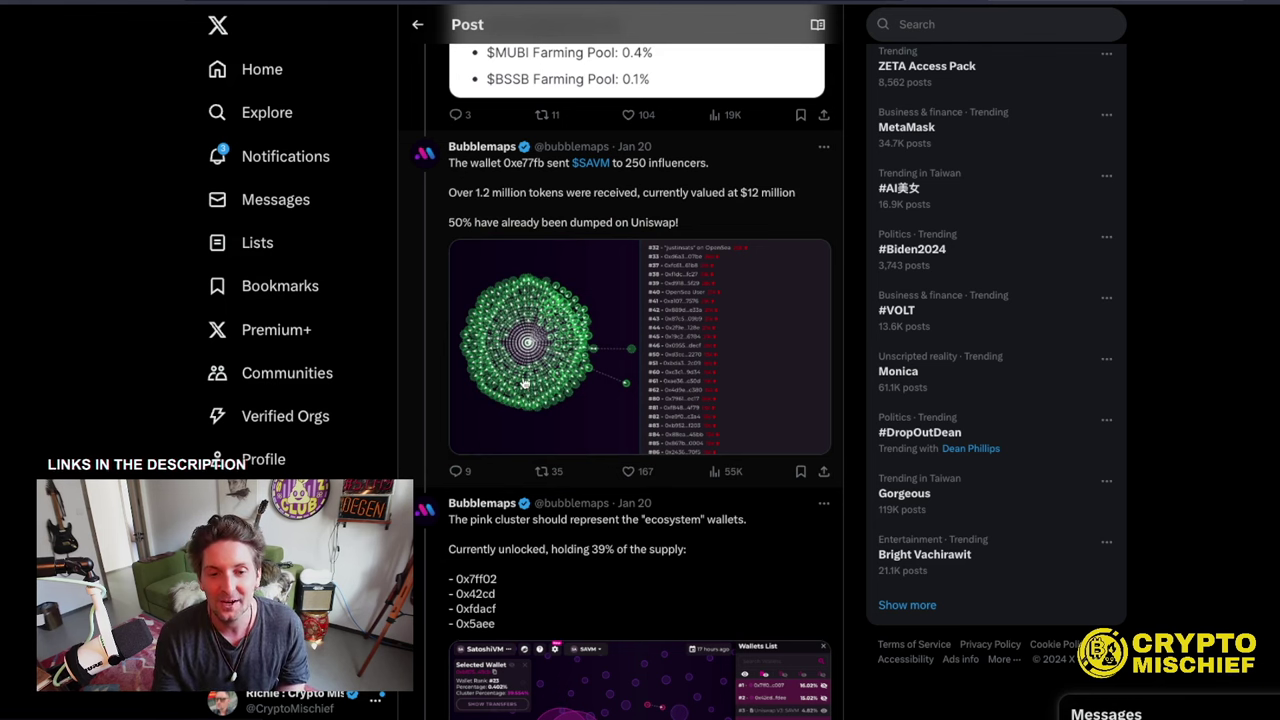
scroll(594, 353, "down", 3)
scroll(638, 378, "down", 2)
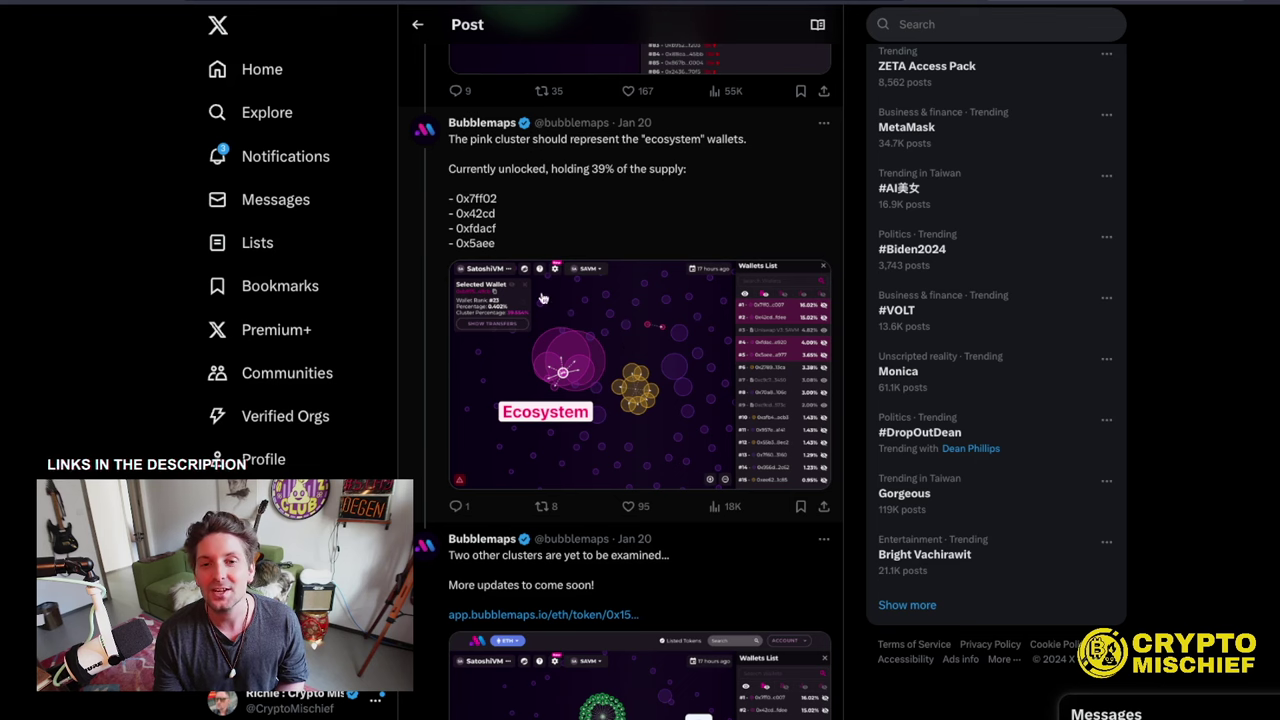
scroll(600, 338, "down", 1)
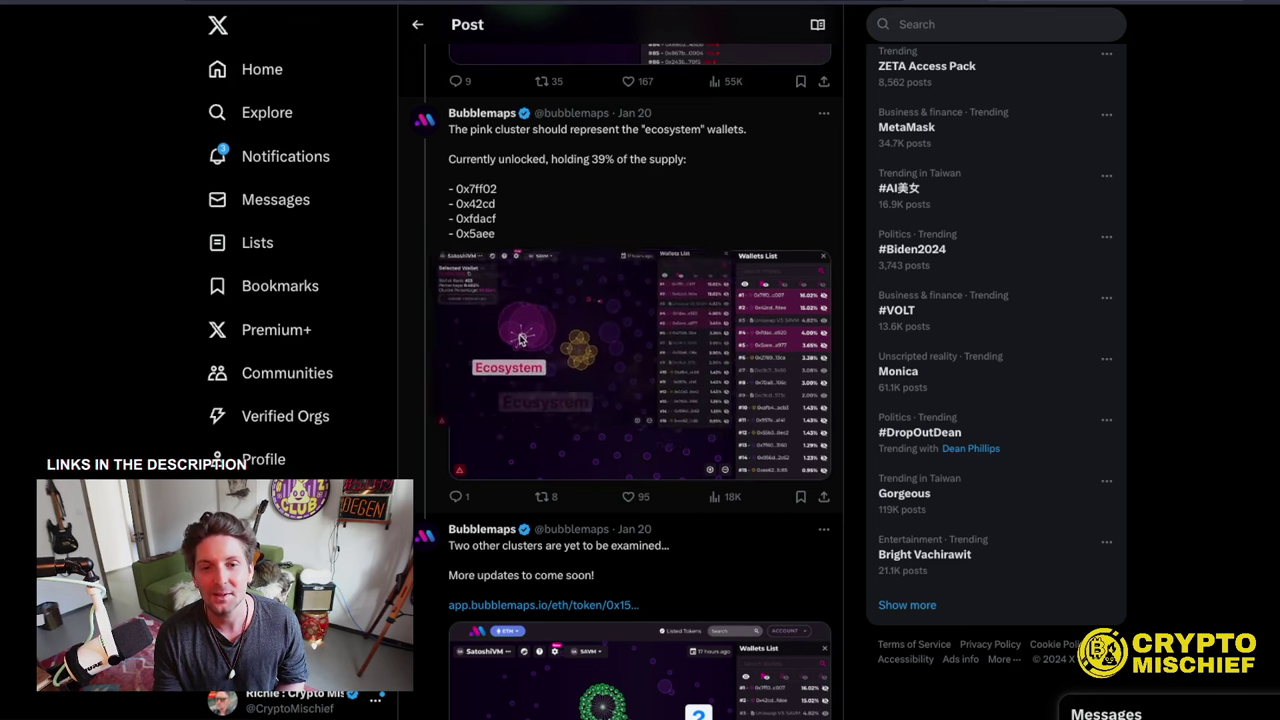
scroll(577, 367, "down", 2)
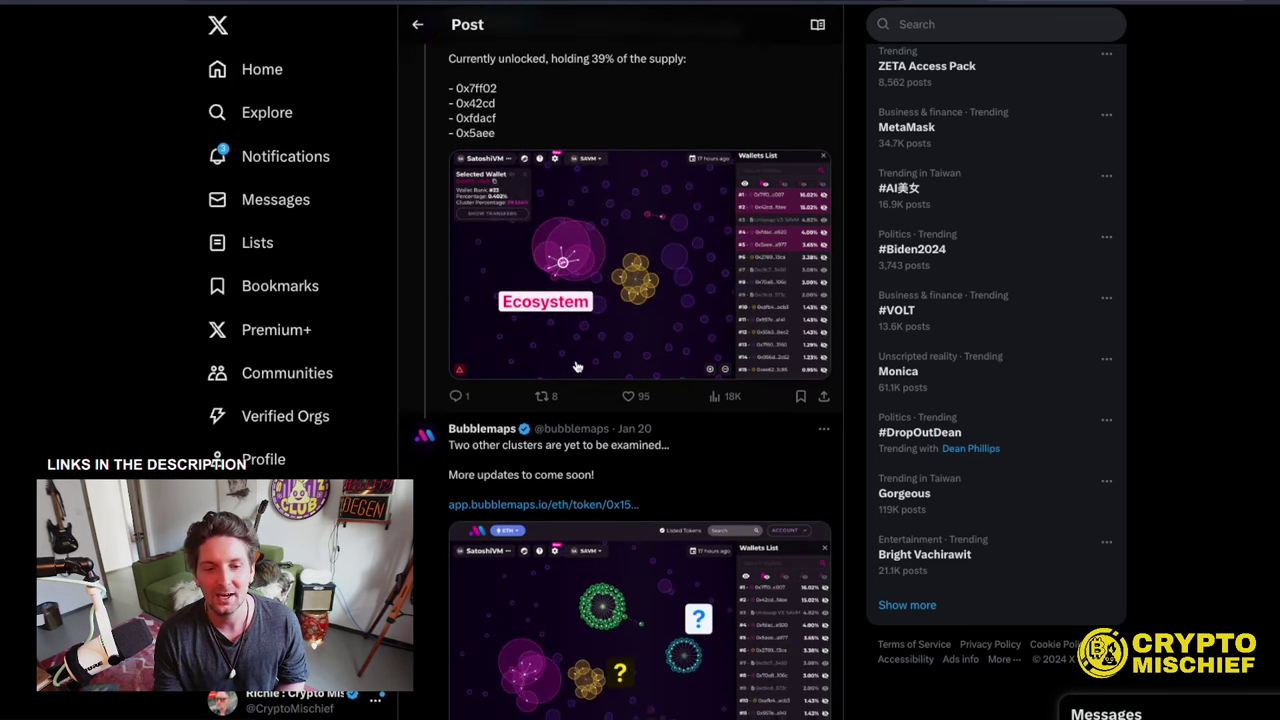
scroll(577, 367, "down", 4)
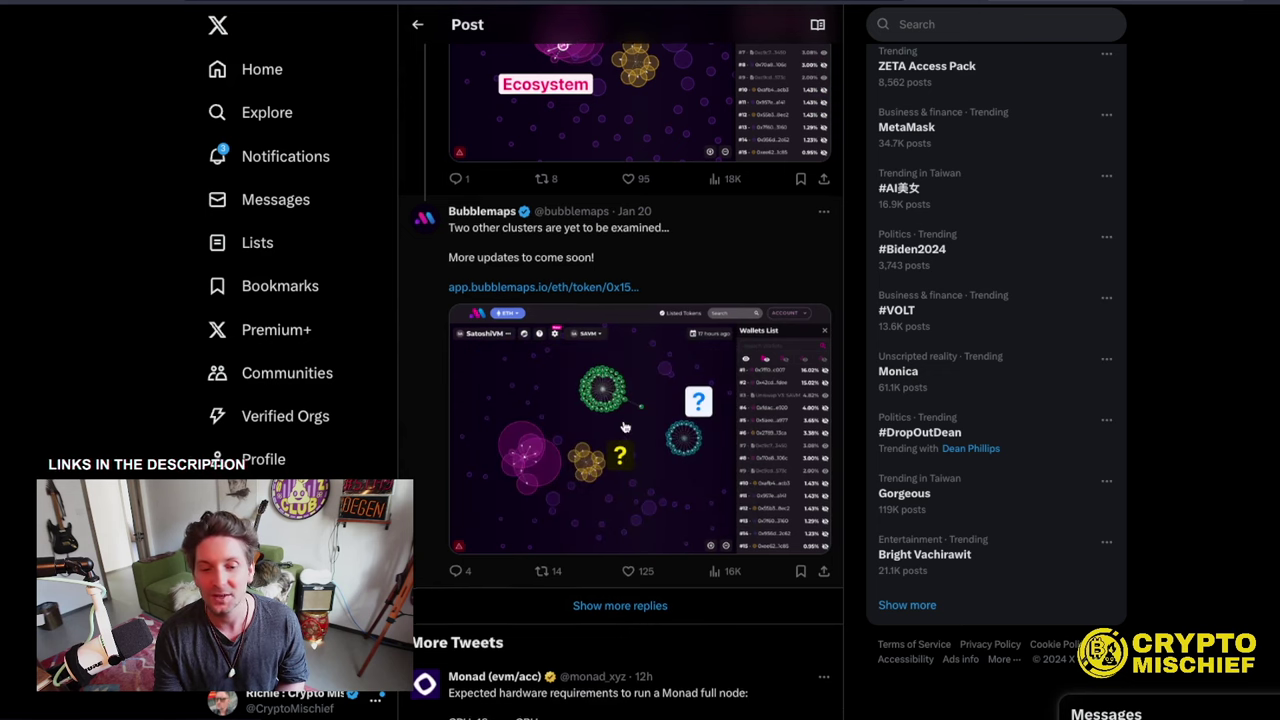
scroll(624, 426, "down", 3)
left_click(620, 377)
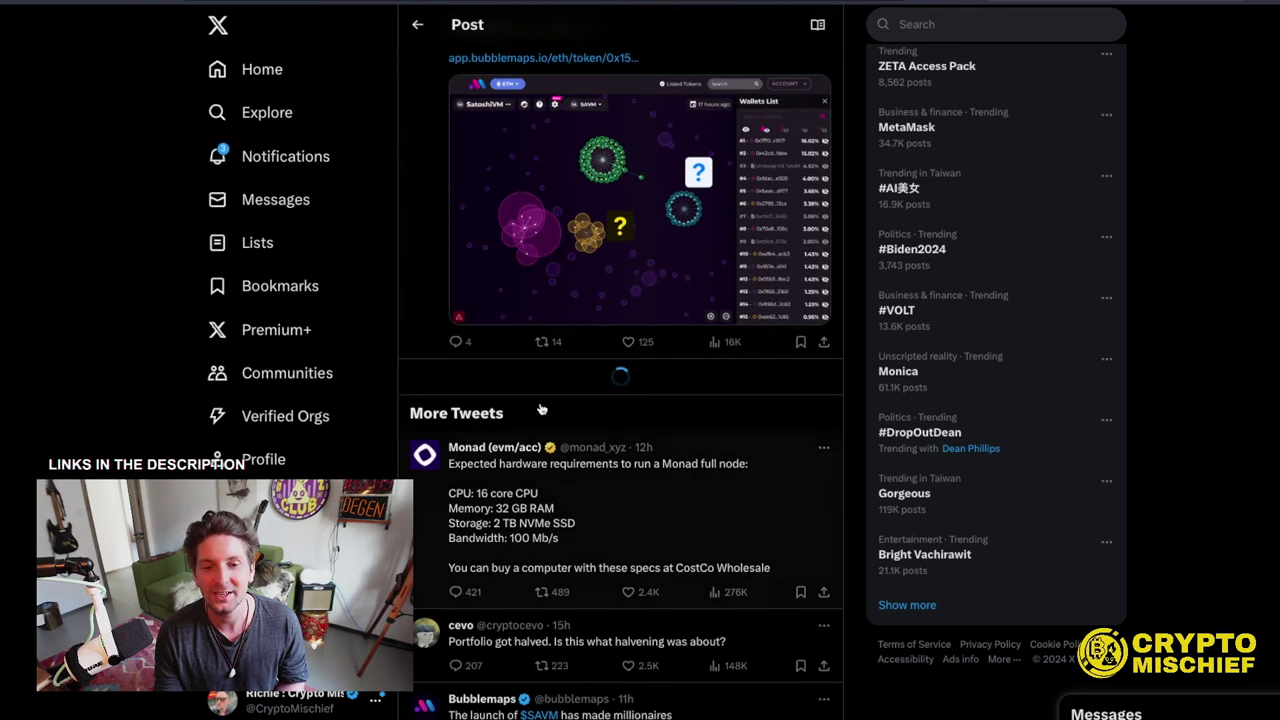
scroll(593, 296, "down", 8)
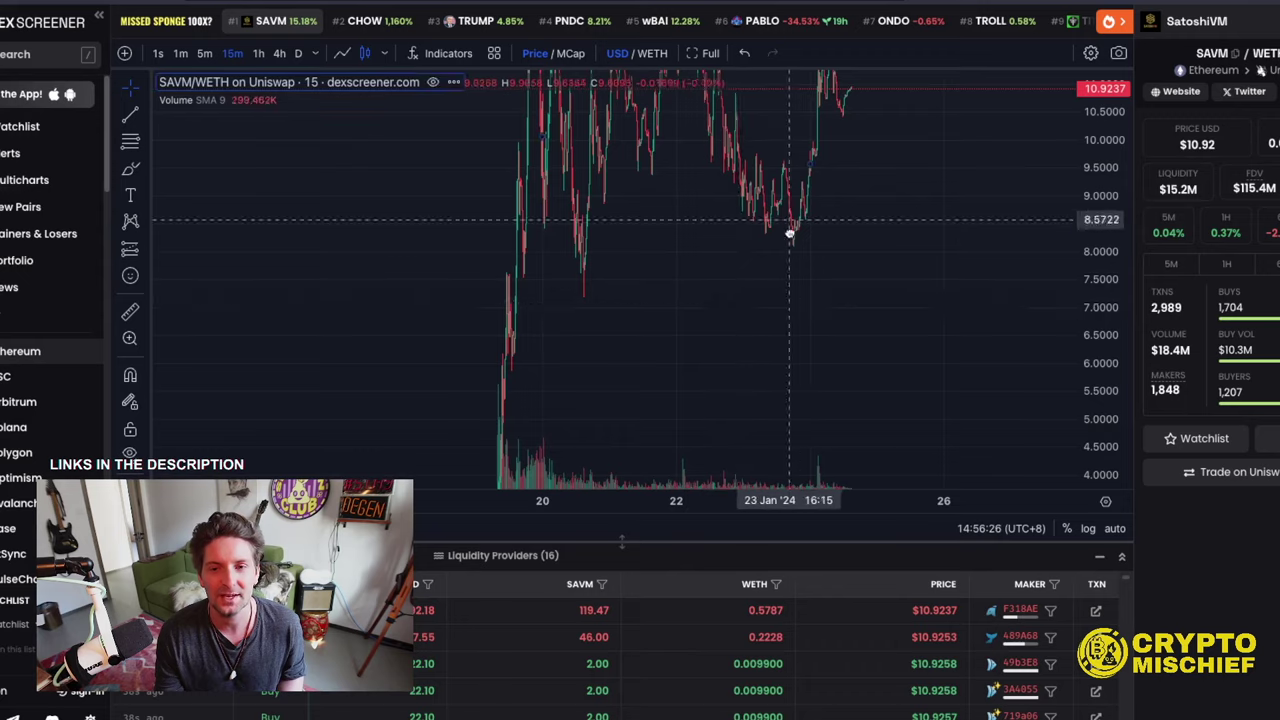
- Scroll and pan the SAVM/WETH chart to see its full price history
scroll(766, 362, "down", 2)
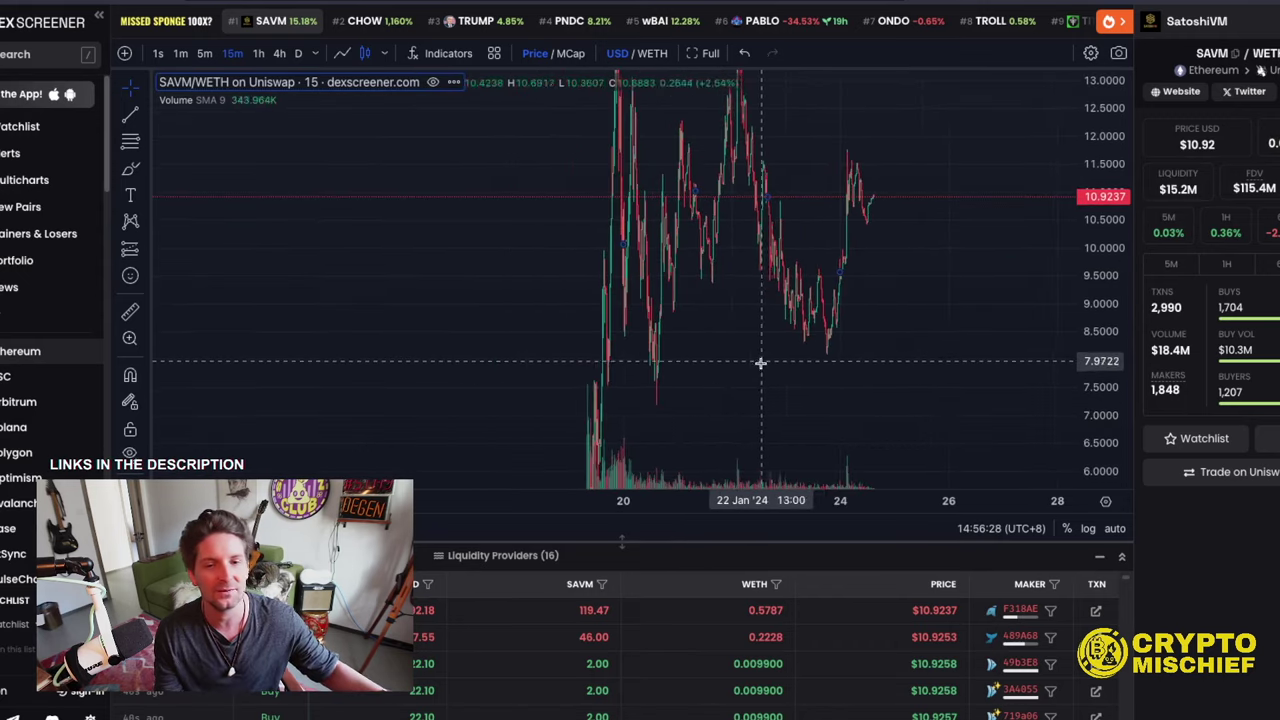
left_click_drag(623, 363, 573, 371)
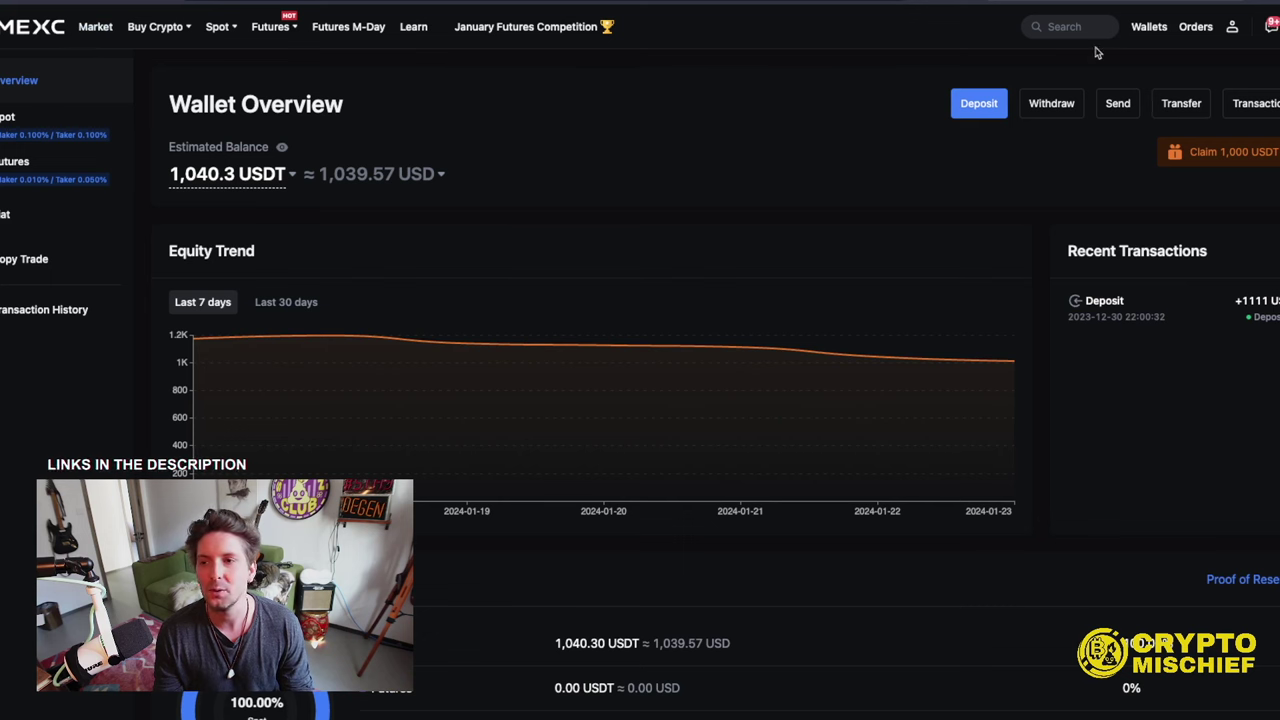
- Place and confirm a SAVM/USDT limit buy of 40 SAVM at 8 USDT
mouse_move(1164, 30)
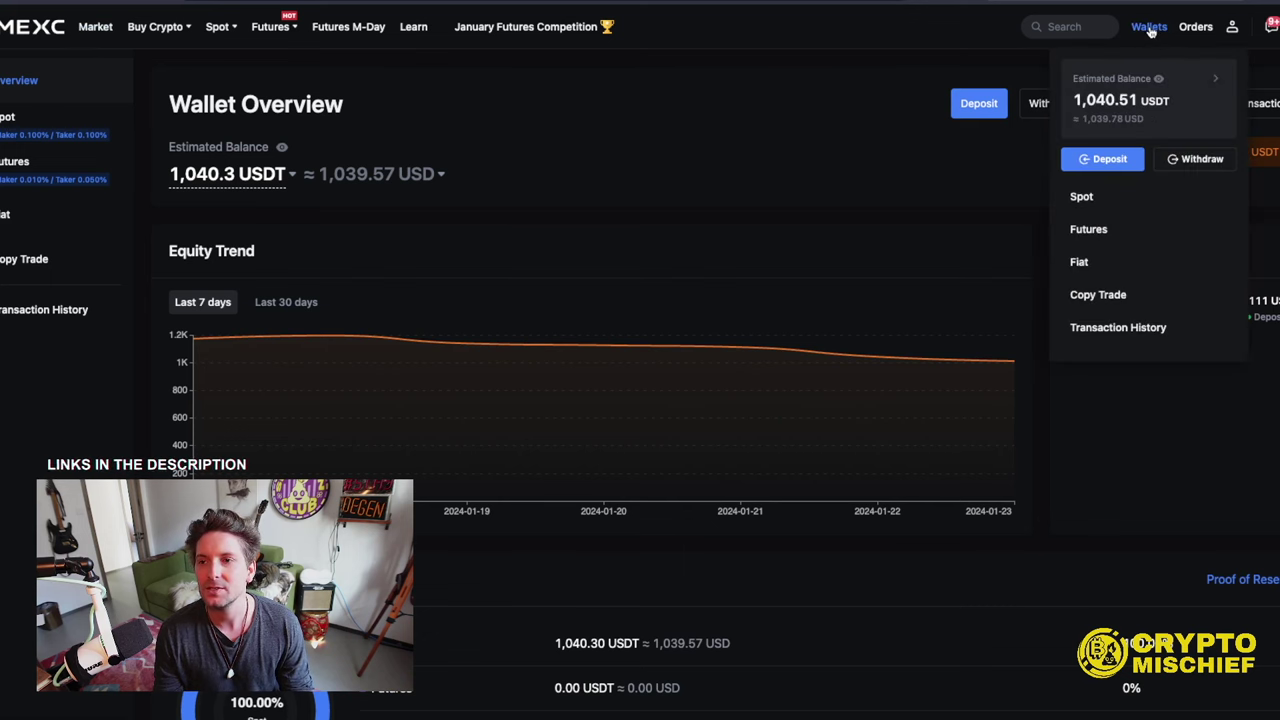
left_click(1101, 164)
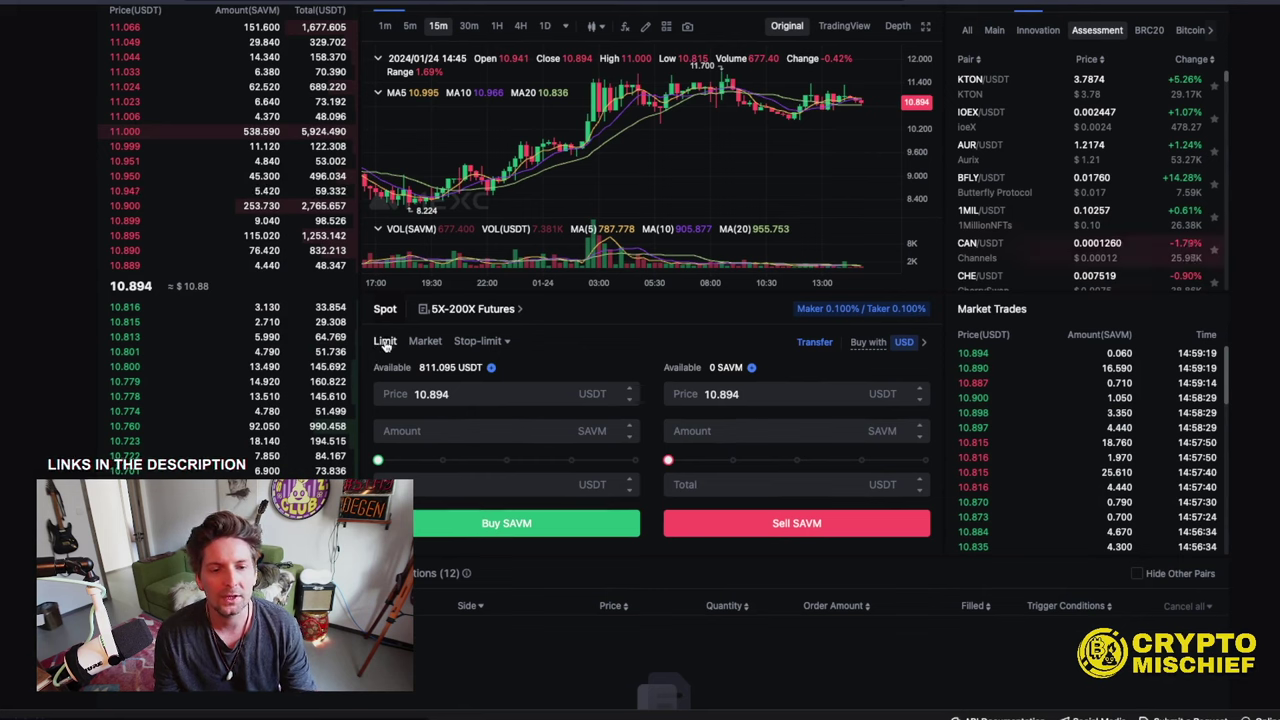
left_click_drag(477, 394, 365, 390)
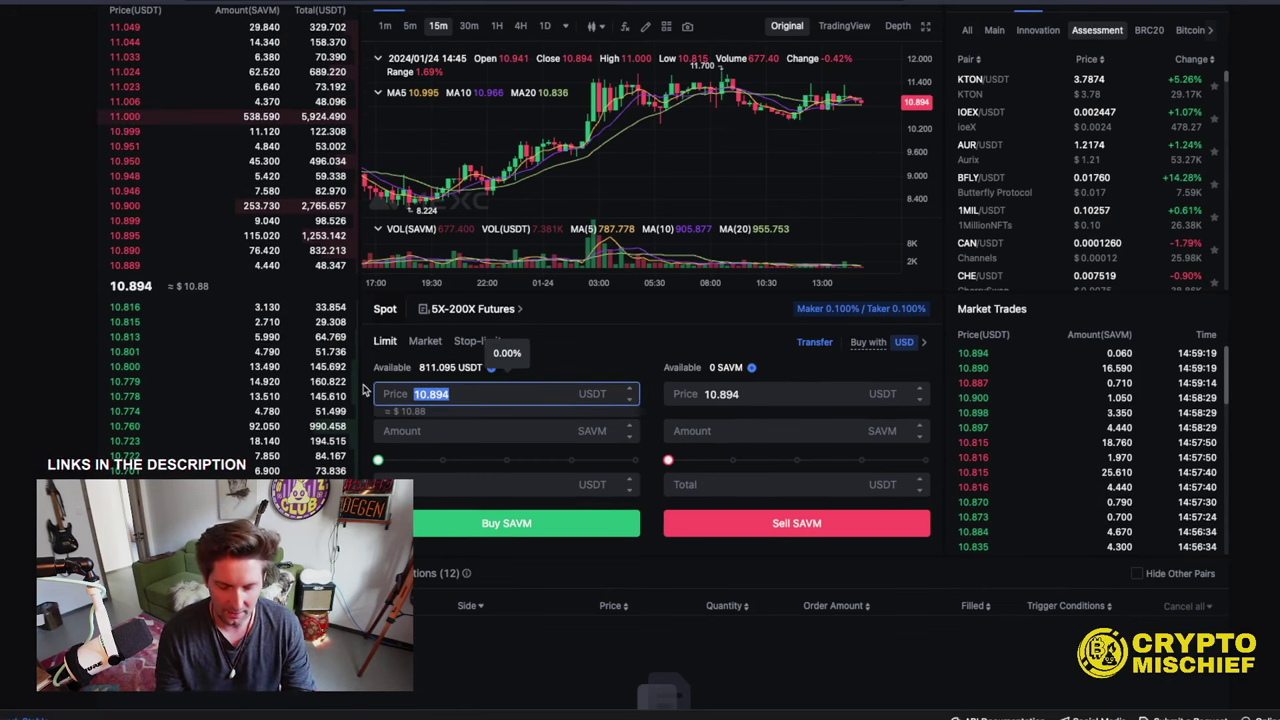
type("8")
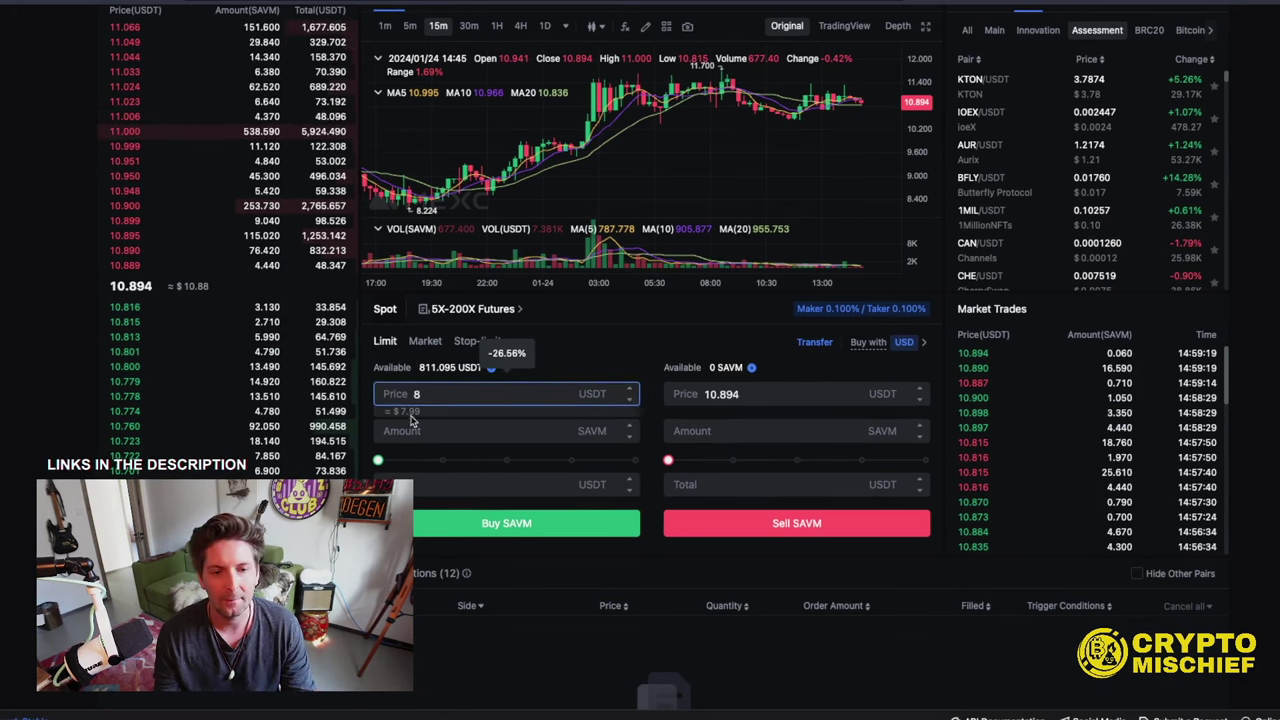
left_click(452, 431)
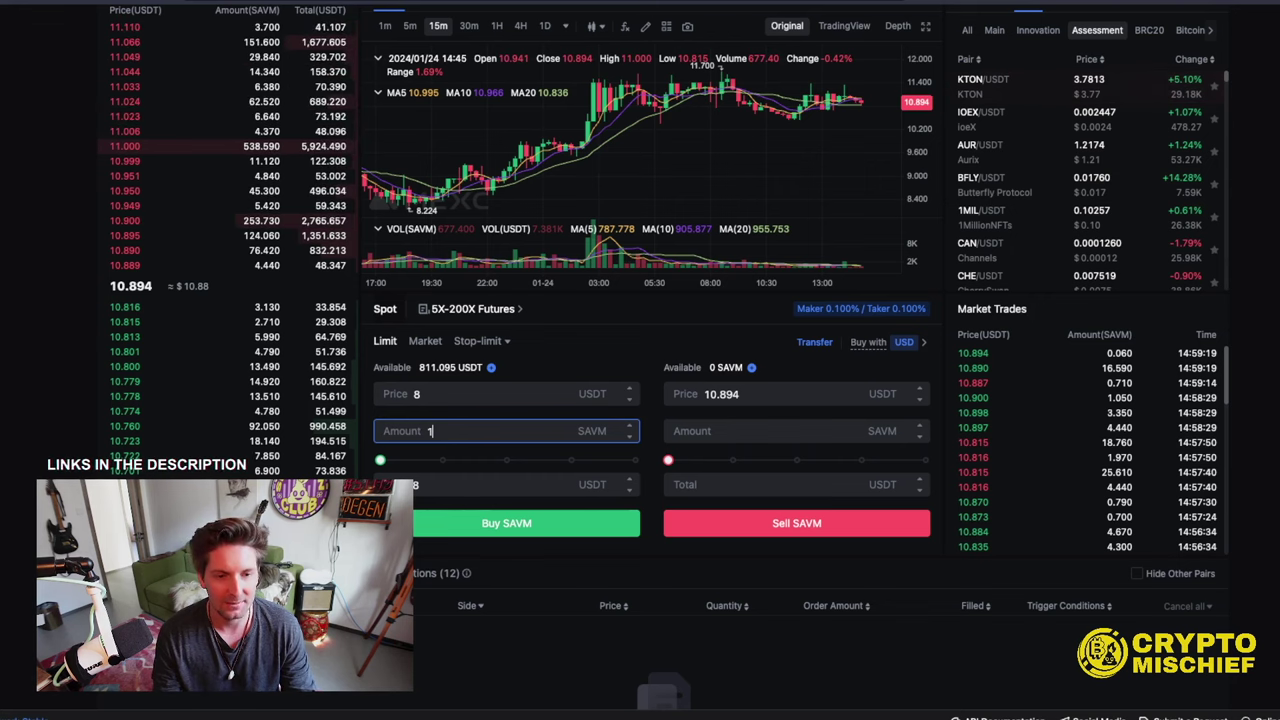
key("BackSpace")
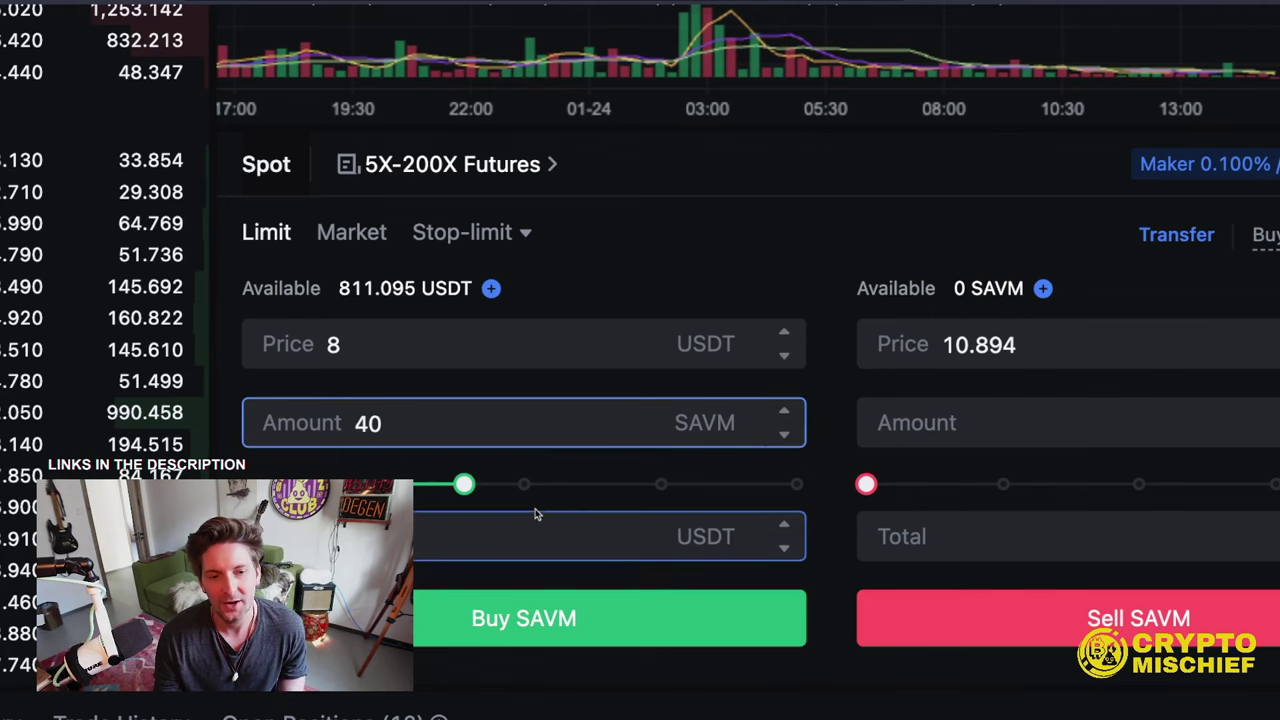
left_click(549, 618)
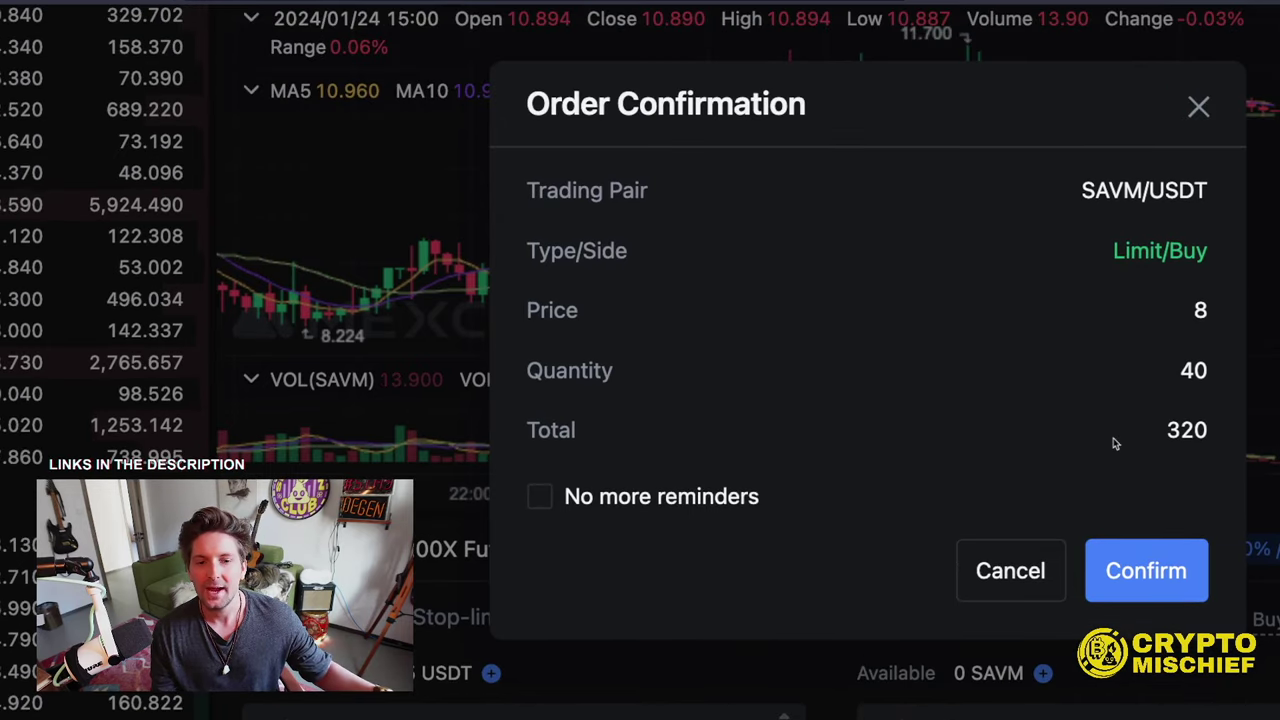
left_click(1146, 571)
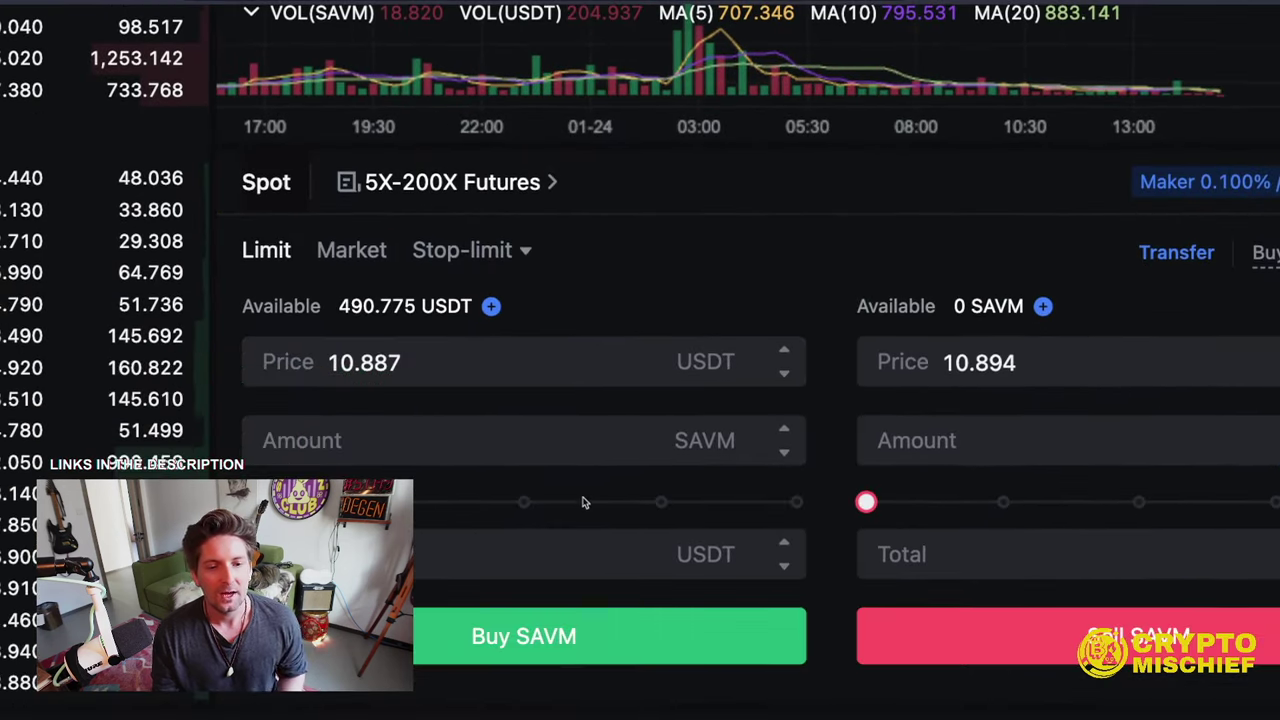
- Fill in the next limit buy: 20 SAVM at 6 USDT, 120 USDT total
left_click(408, 446)
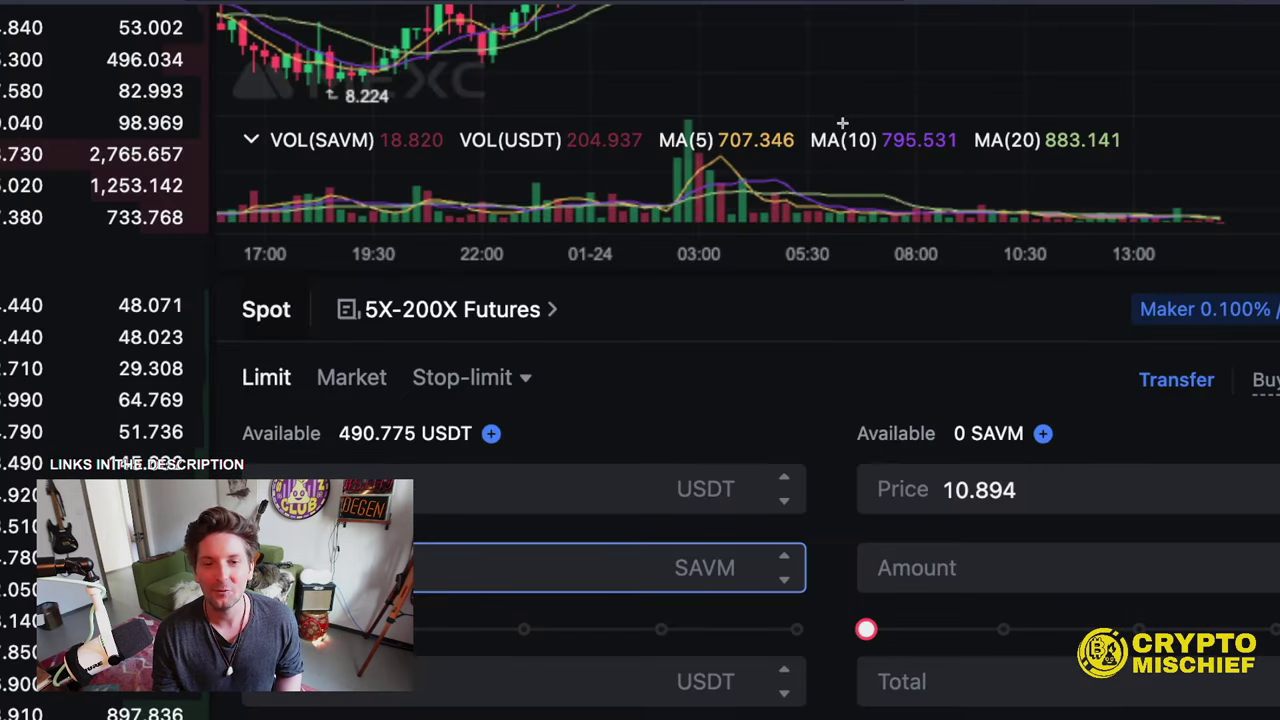
scroll(751, 254, "down", 1)
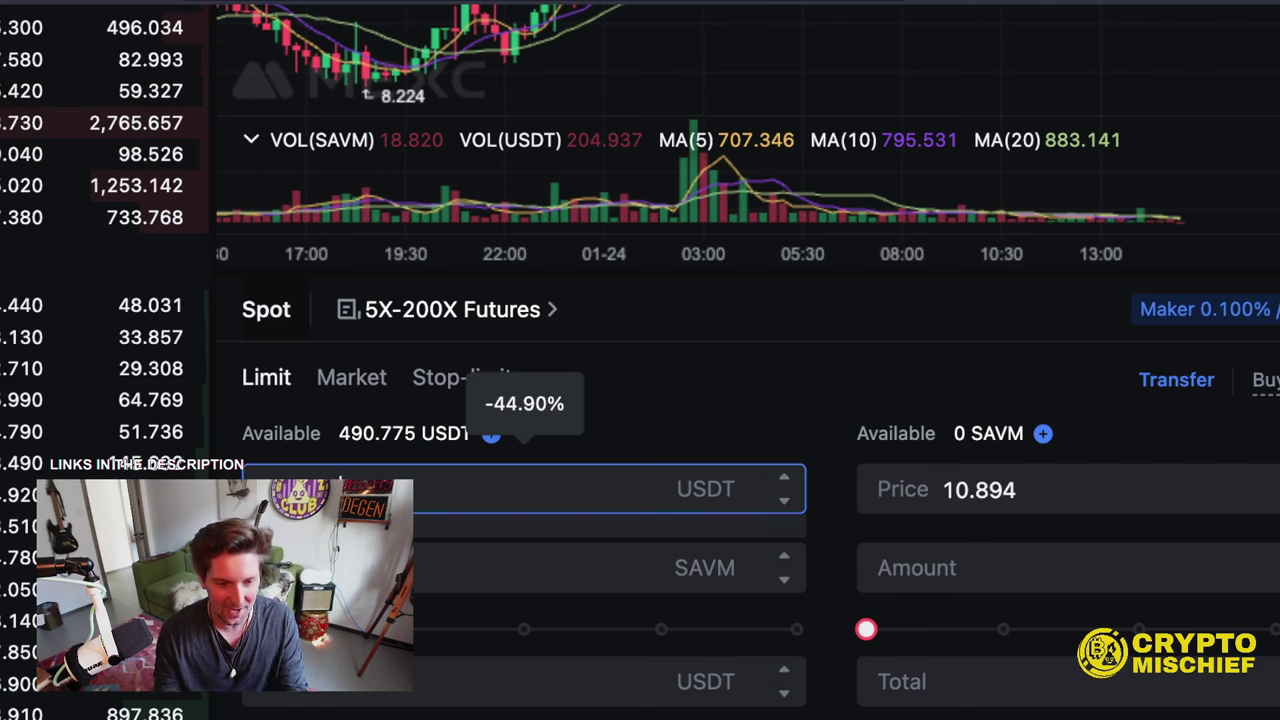
left_click(600, 567)
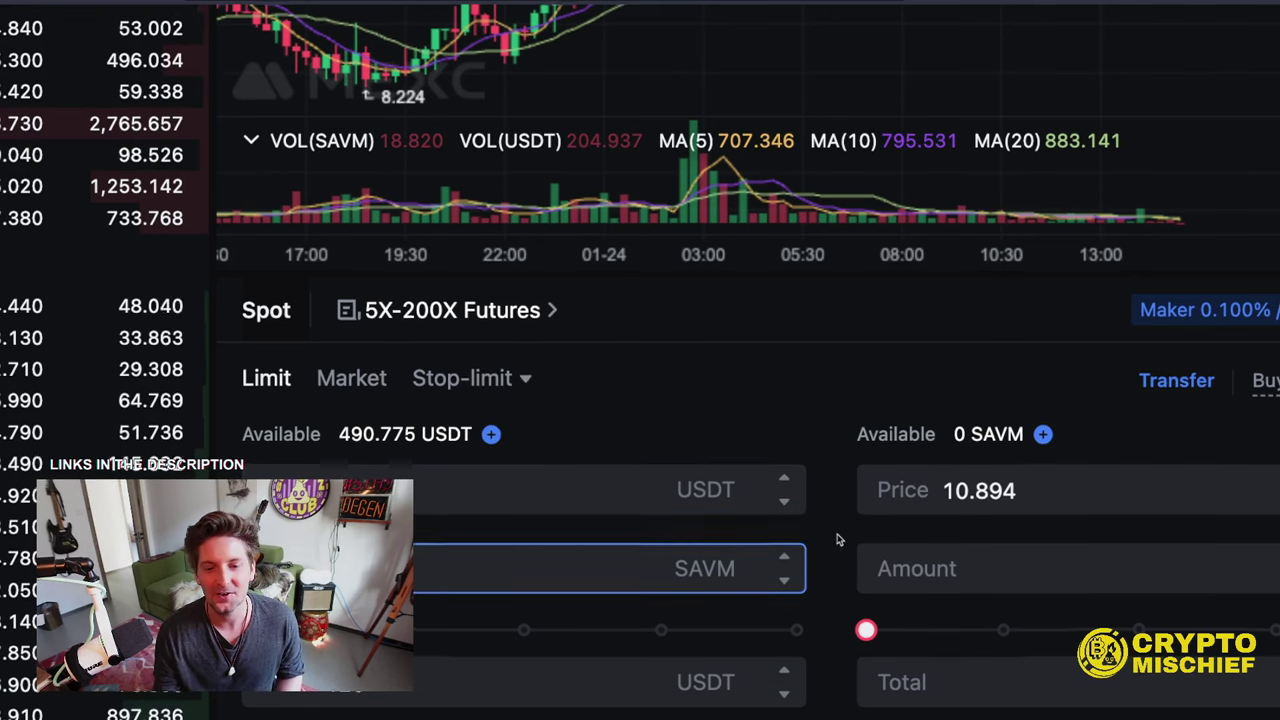
scroll(837, 537, "down", 3)
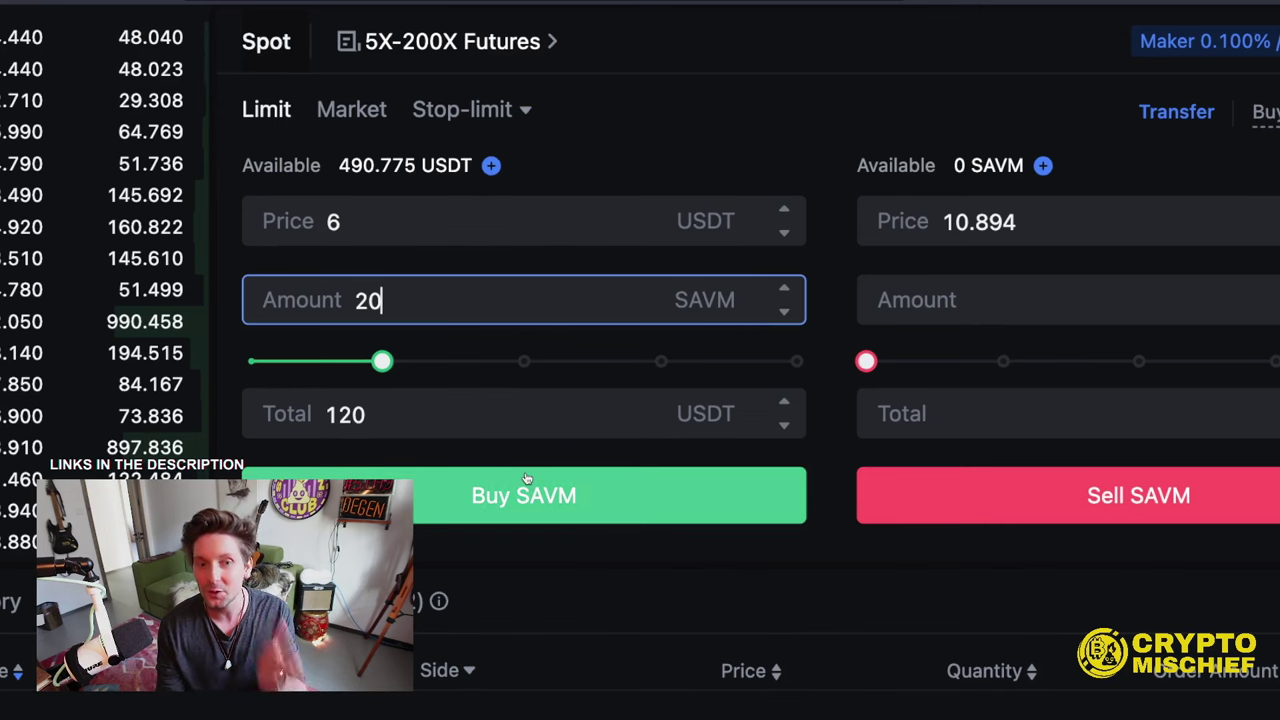
- Submit and confirm the 20 SAVM limit buy at 6 USDT
left_click(416, 505)
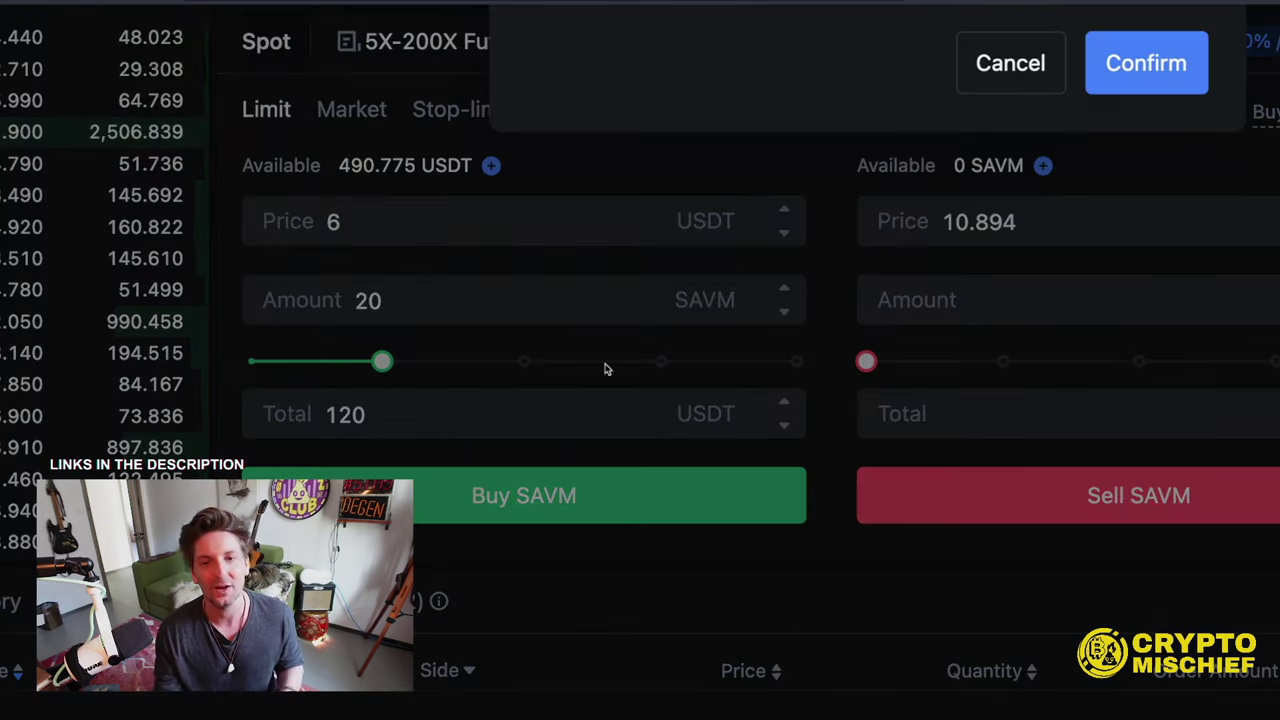
left_click(1146, 60)
left_click(407, 230)
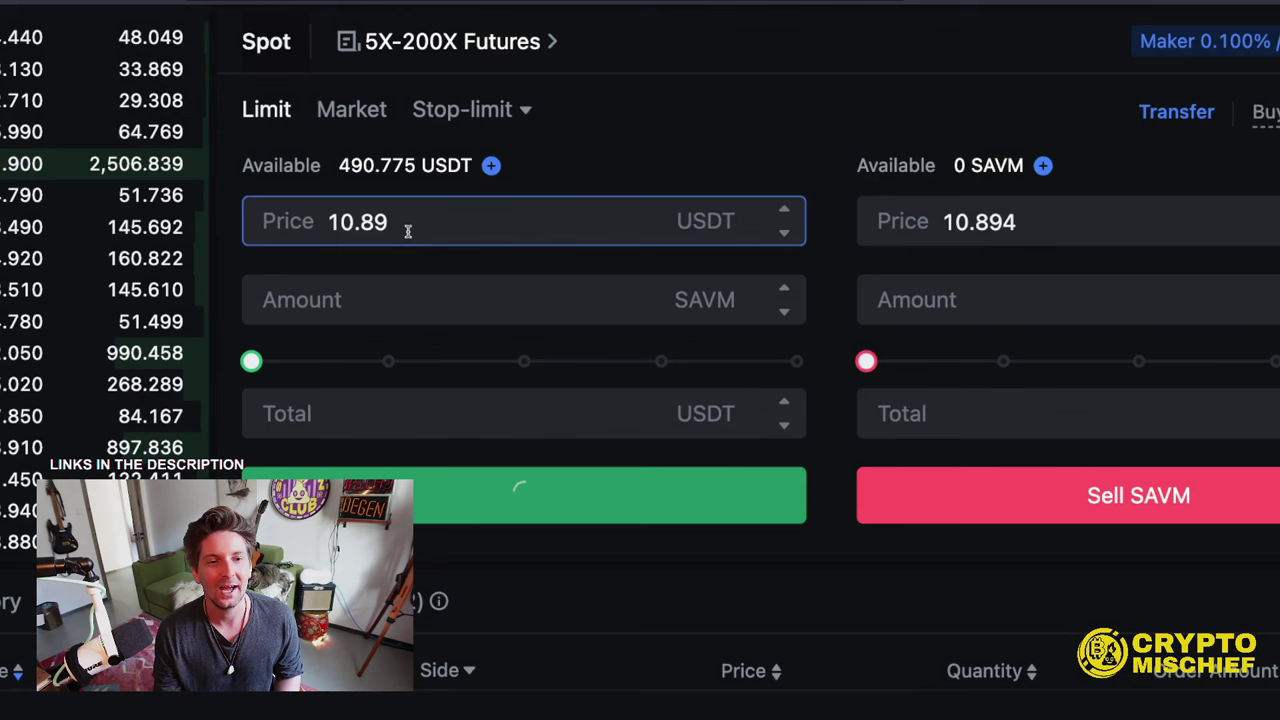
- Place and confirm a 20 SAVM limit buy at 9 USDT, 180 USDT total
double_click(302, 214)
type("9")
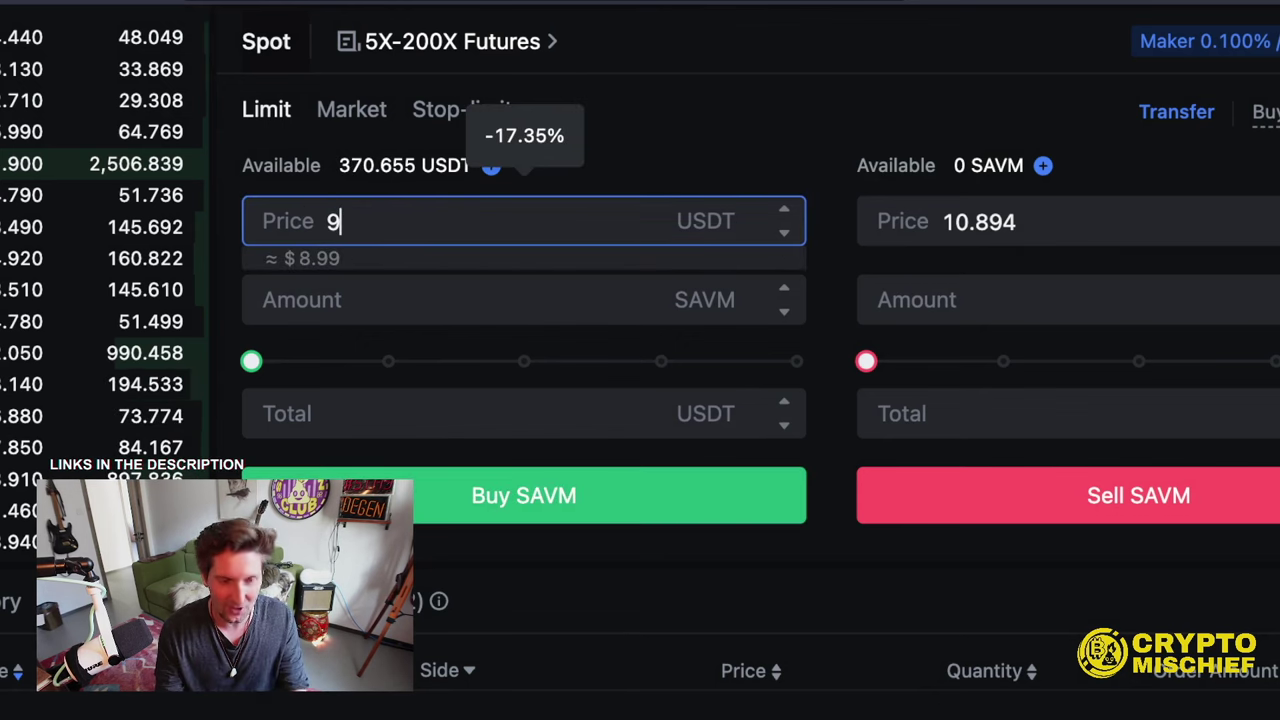
left_click(409, 416)
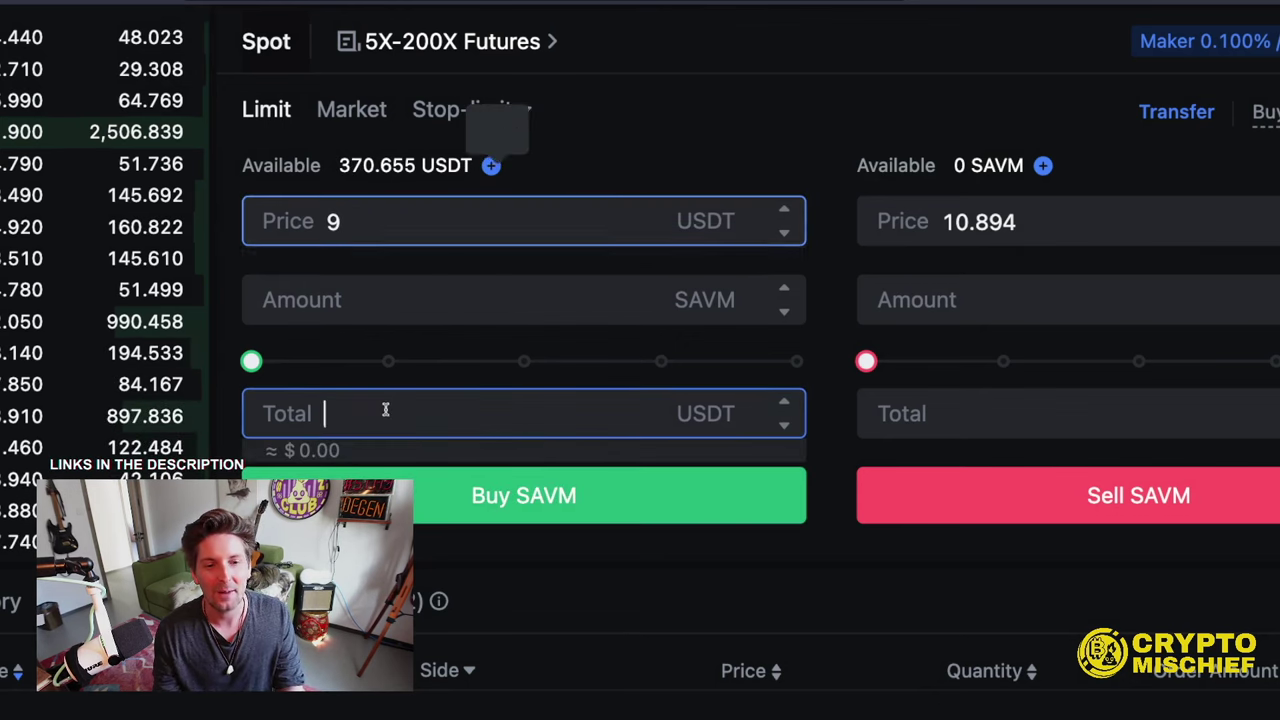
type("20")
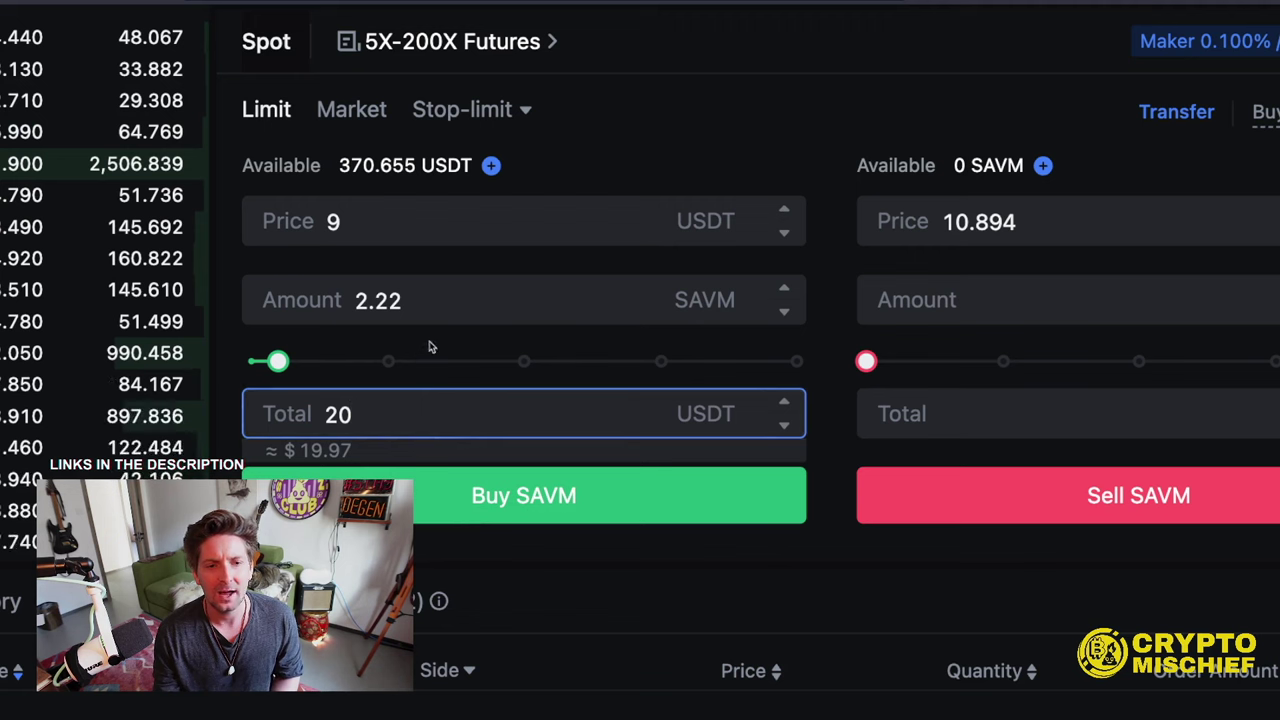
left_click(431, 300)
key("BackSpace")
key("BackSpace")
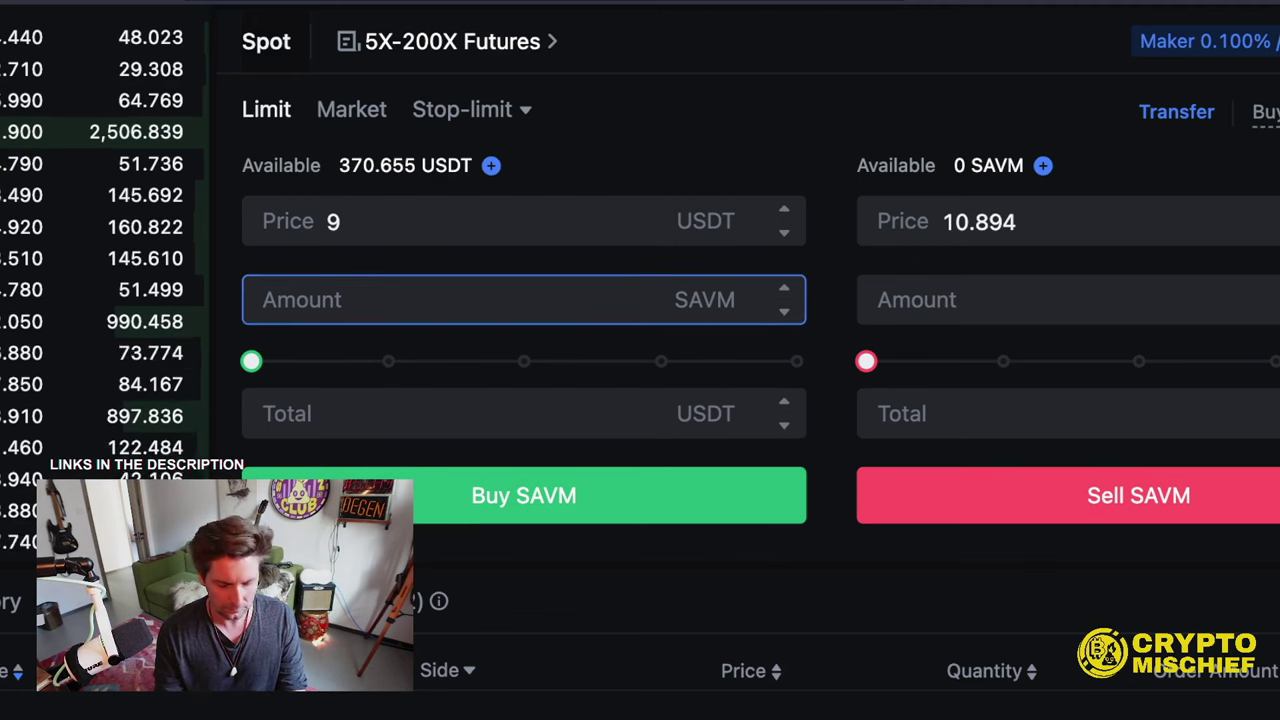
type("20")
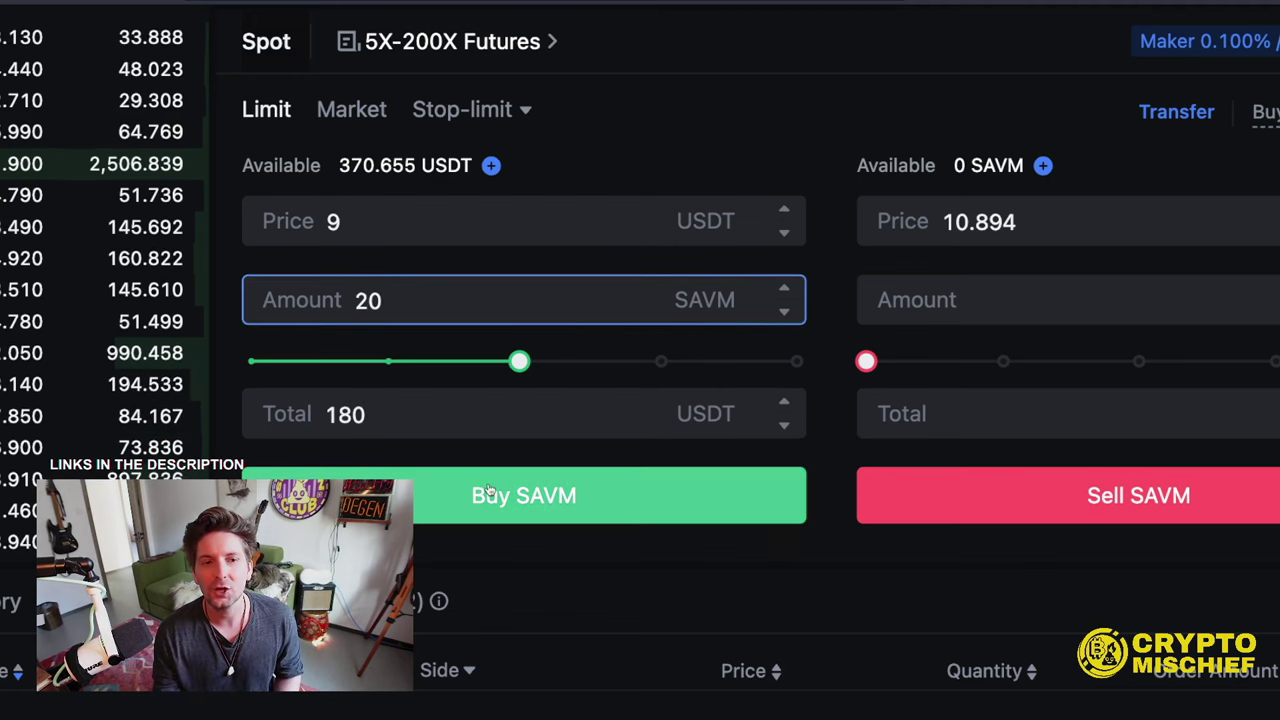
left_click(538, 510)
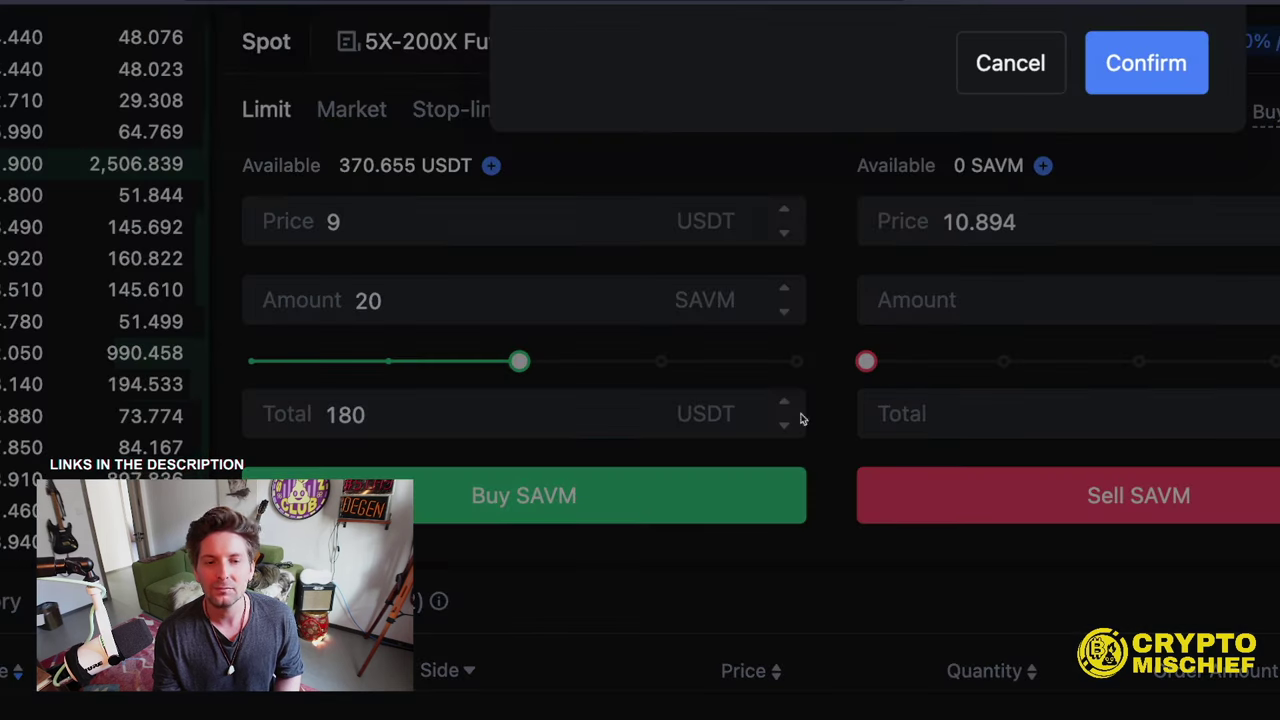
left_click(1177, 63)
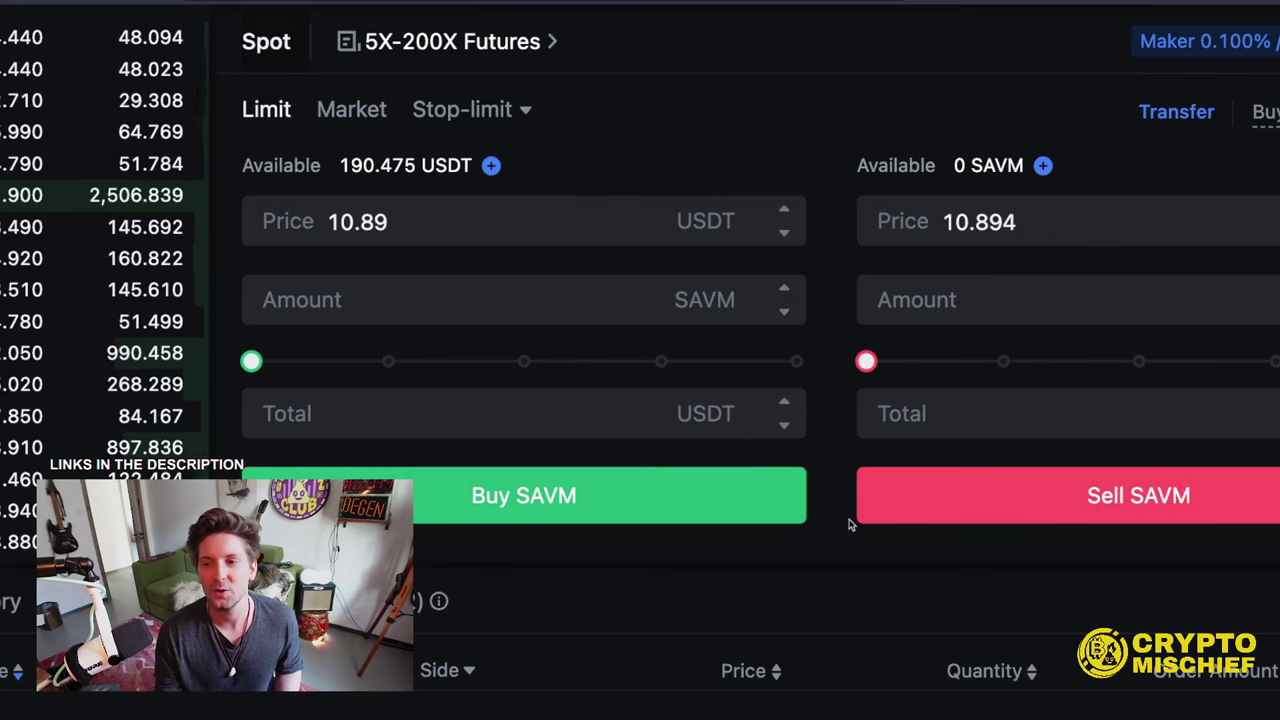
- Review the three open SAVM buys and enter 1 SAVM at 10.89 USDT in the buy form
scroll(855, 522, "down", 1)
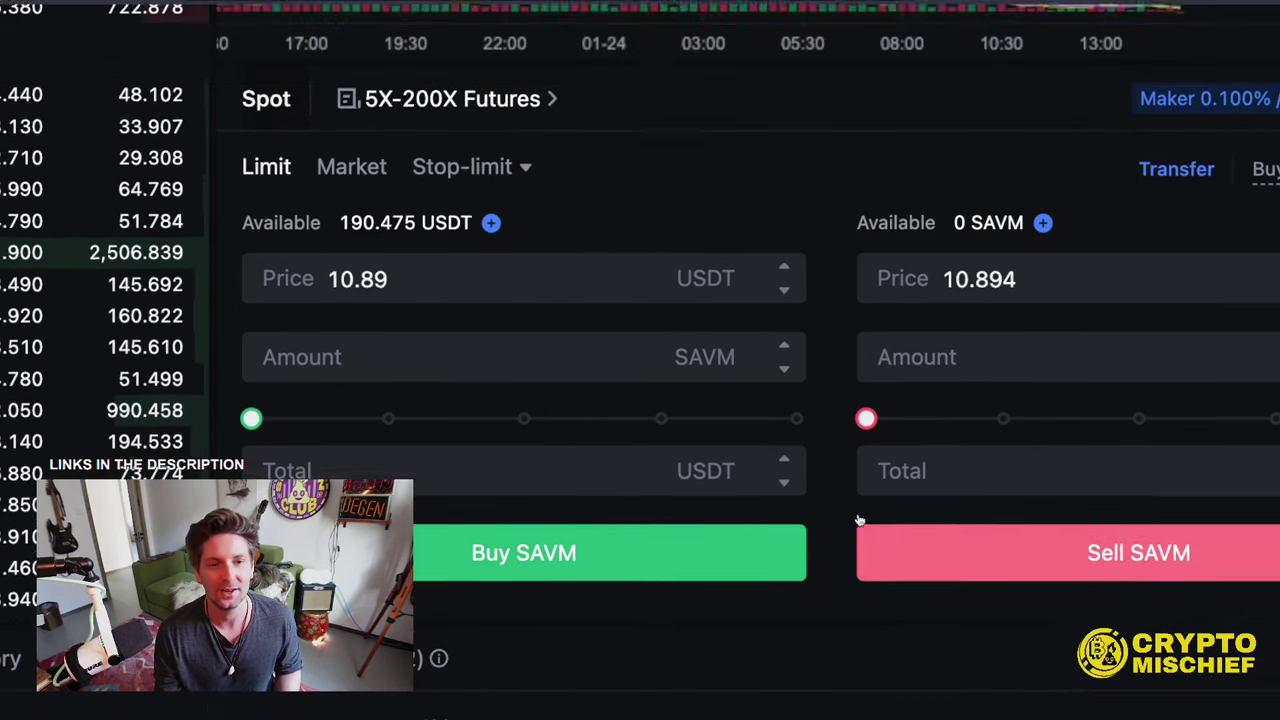
left_click(420, 223)
type("1")
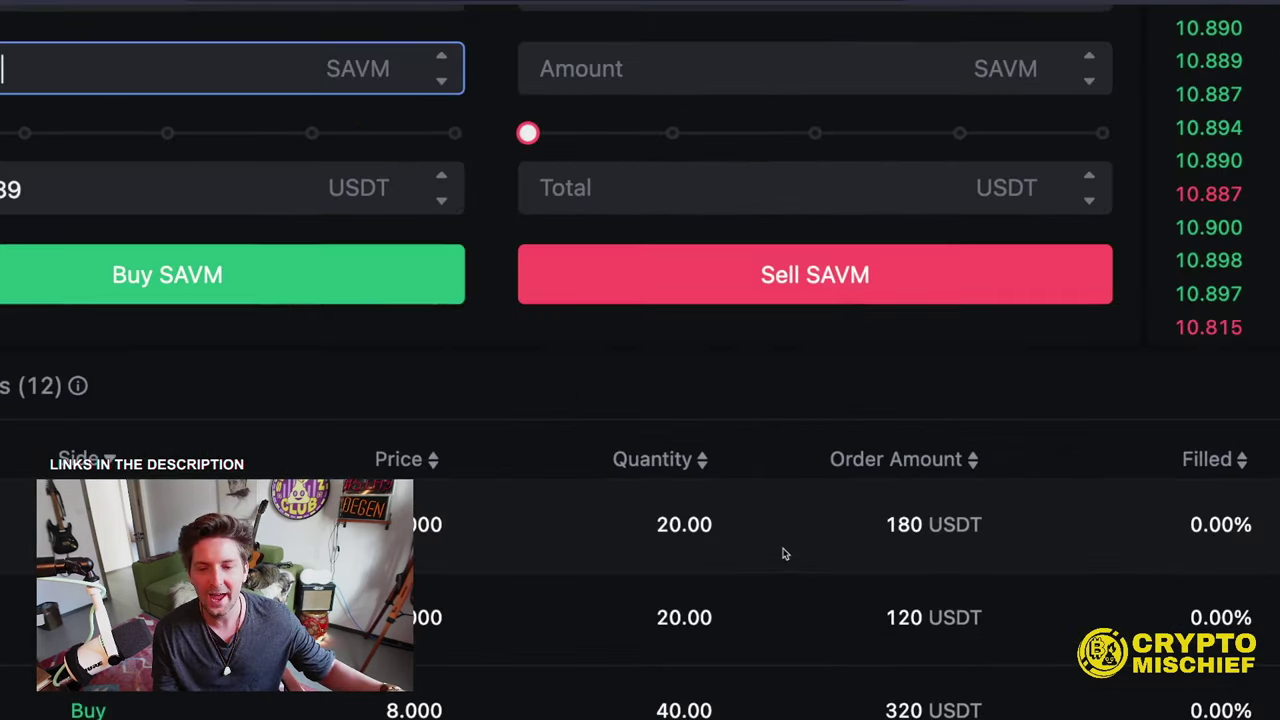
scroll(790, 550, "down", 1)
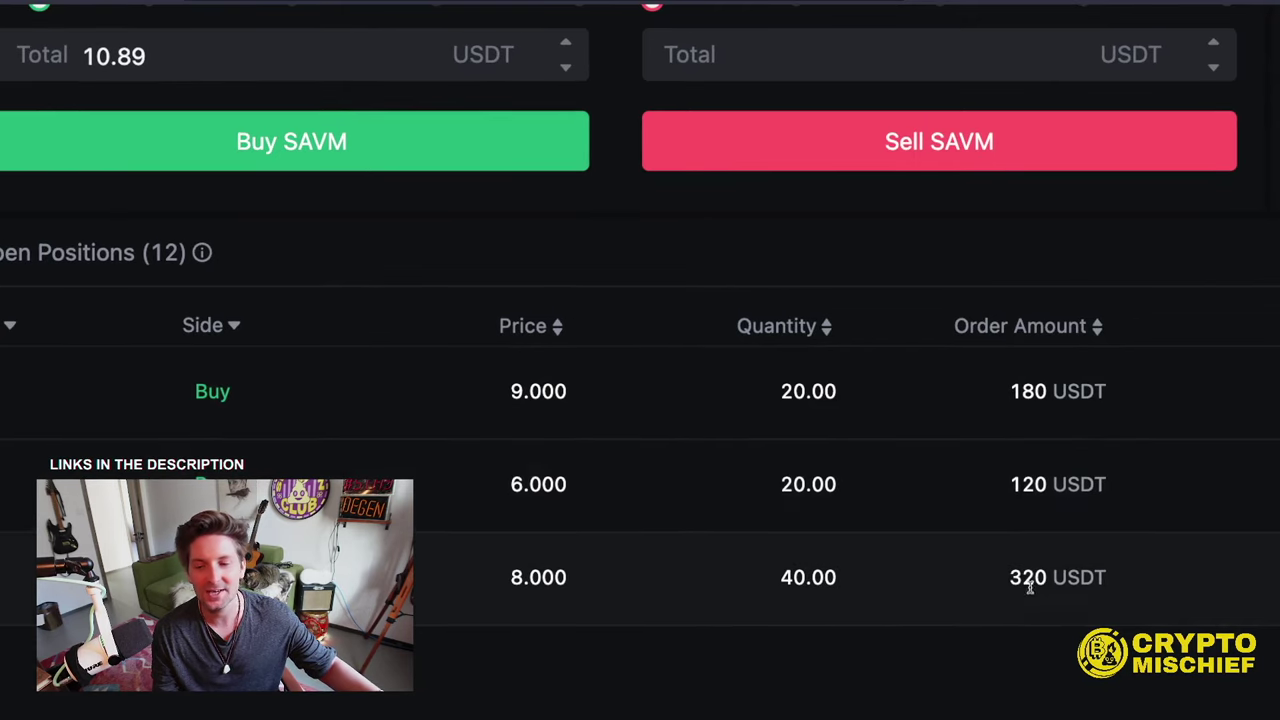
scroll(1030, 588, "down", 1)
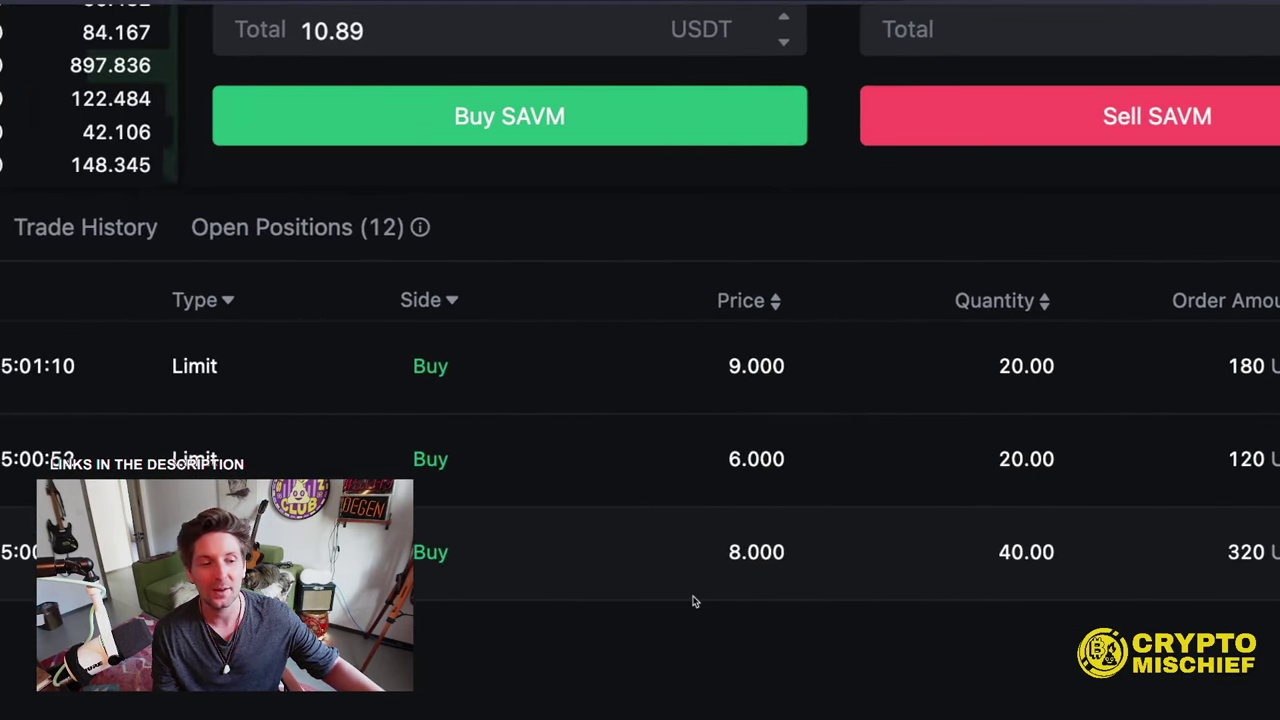
scroll(923, 531, "up", 5)
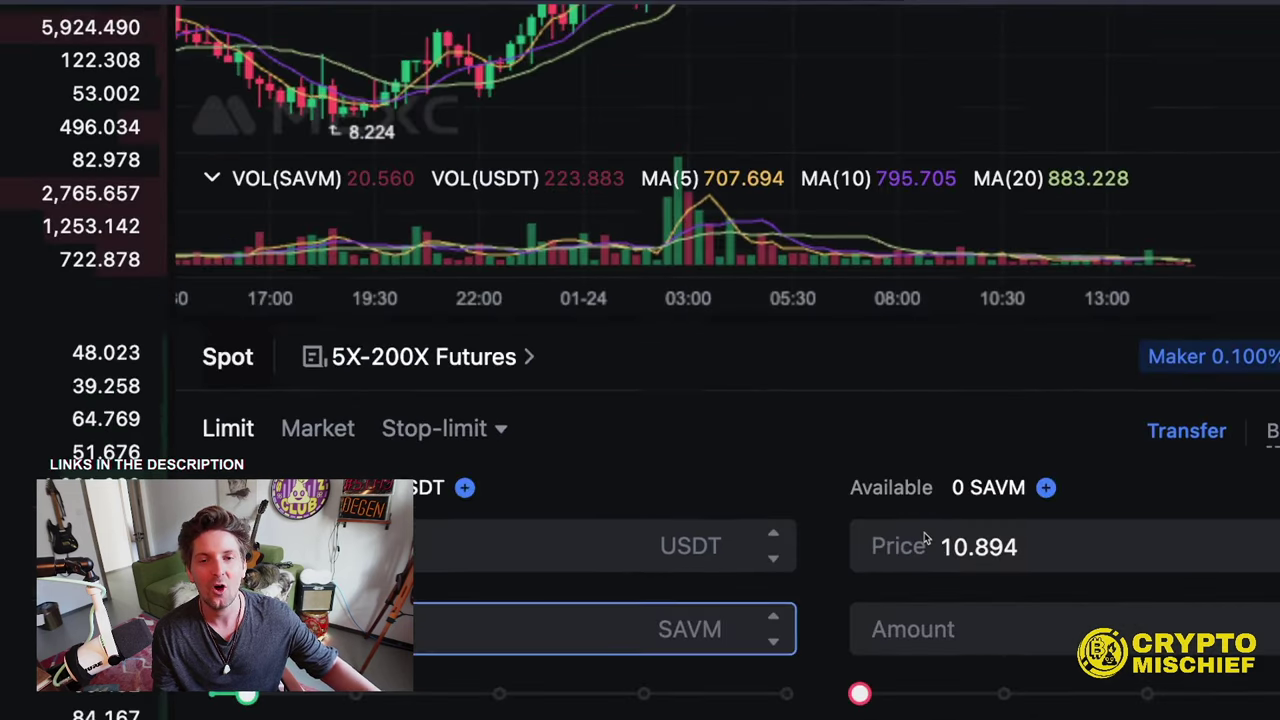
scroll(923, 536, "down", 2)
type("1")
scroll(986, 534, "down", 5)
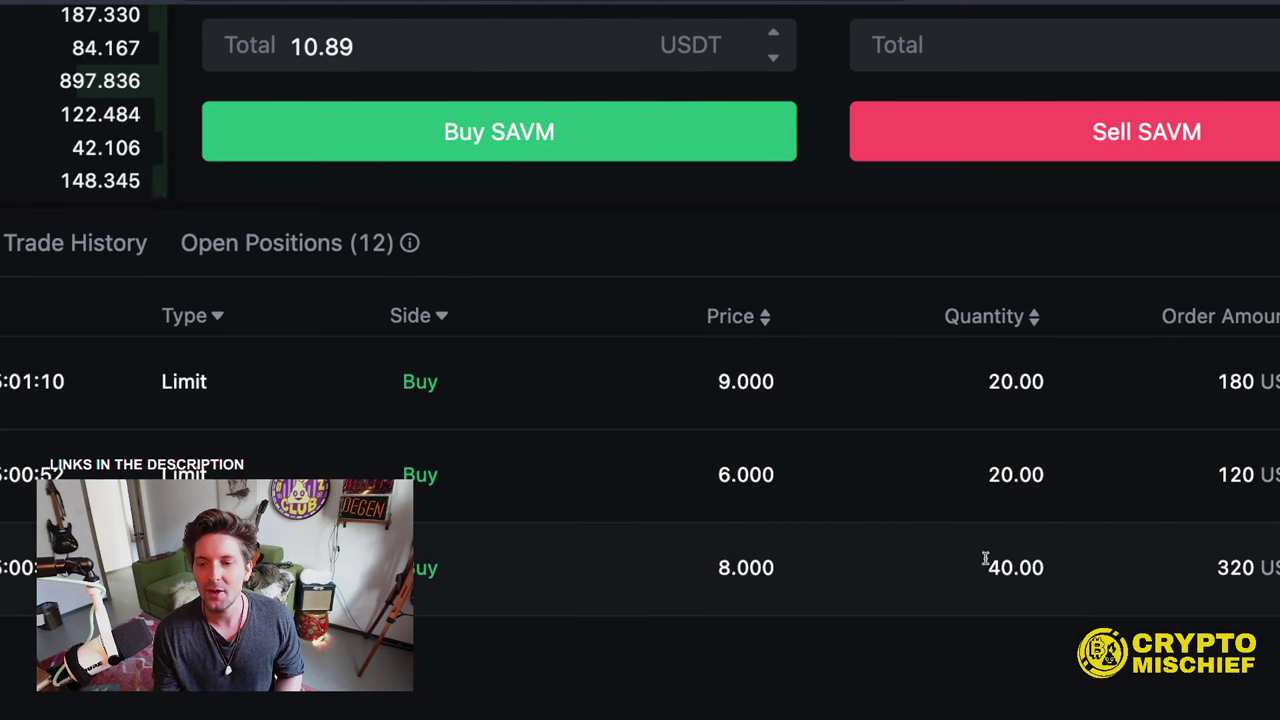
scroll(651, 186, "up", 5)
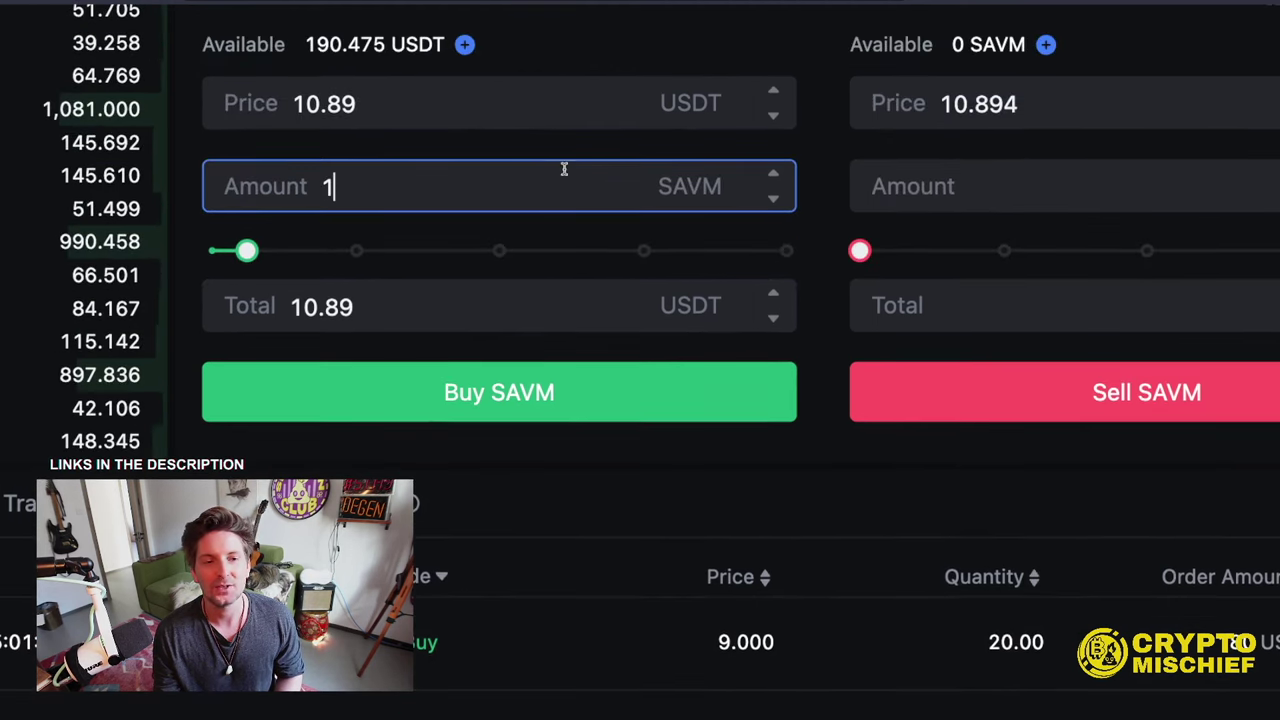
scroll(560, 180, "up", 2)
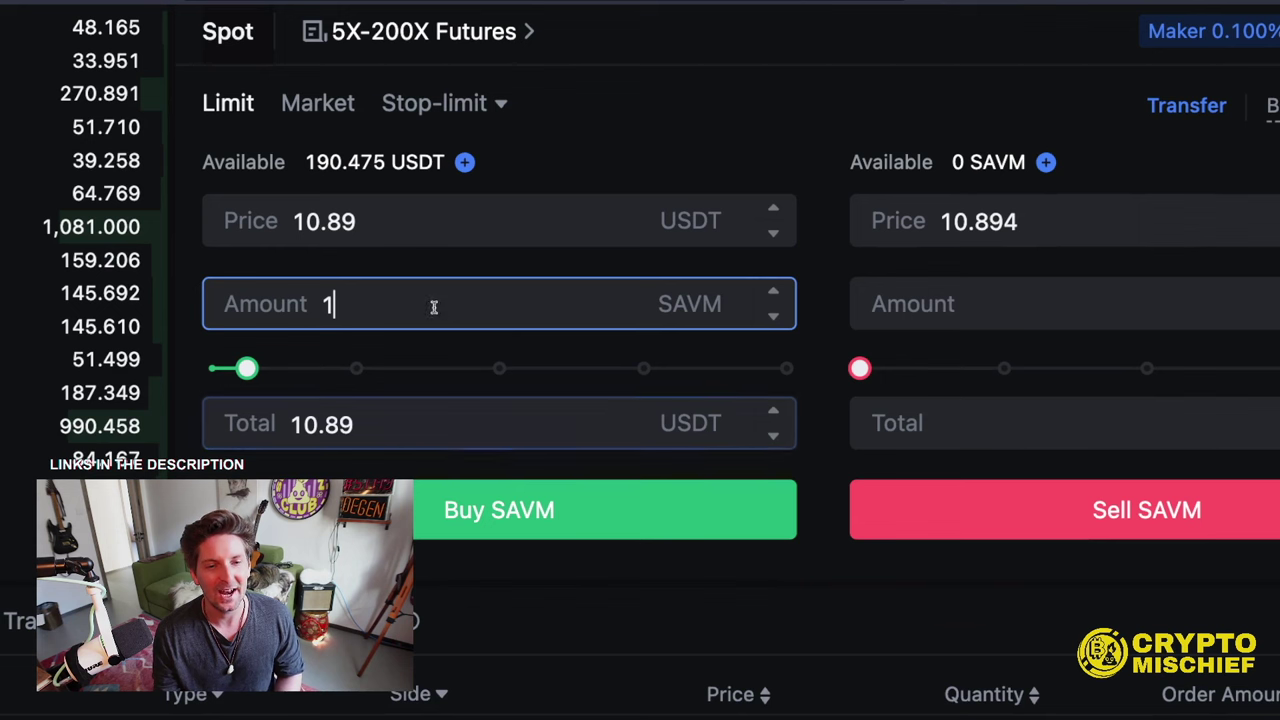
- Change the buy form from 1 SAVM at 10.89 to 40 SAVM at 4 USDT and confirm
left_click(409, 217)
double_click(325, 230)
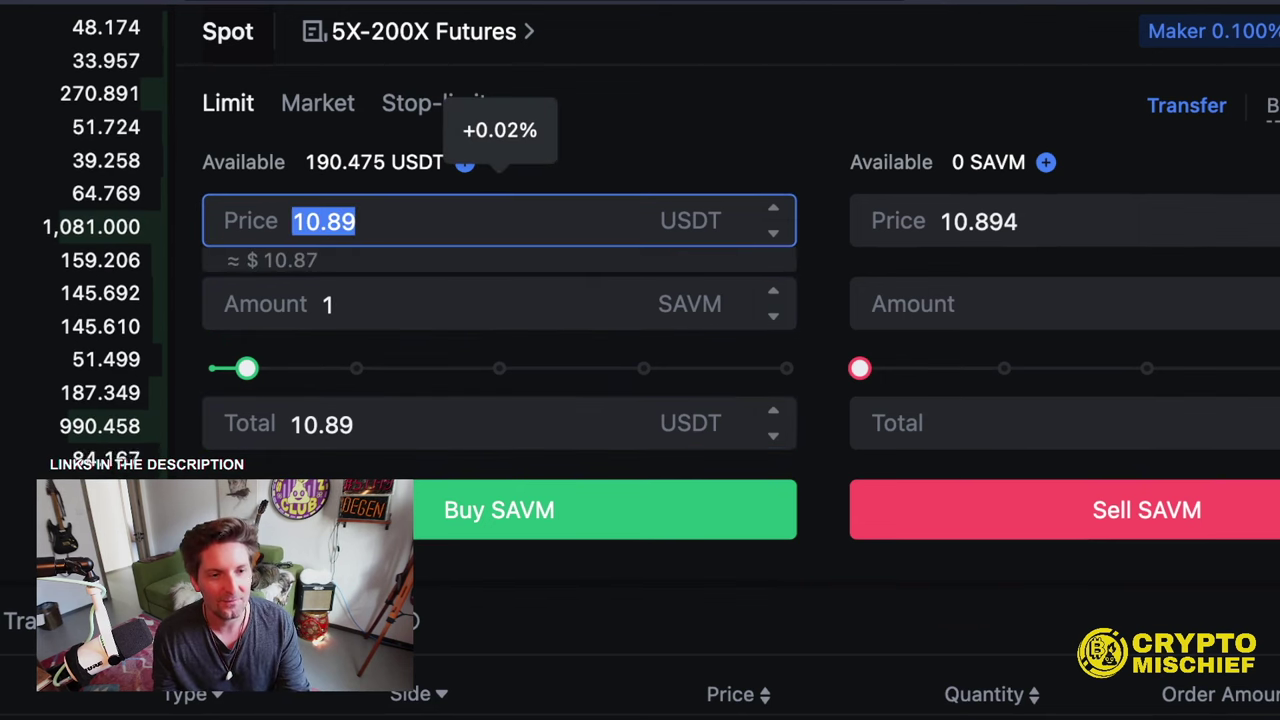
type("4")
left_click(365, 311)
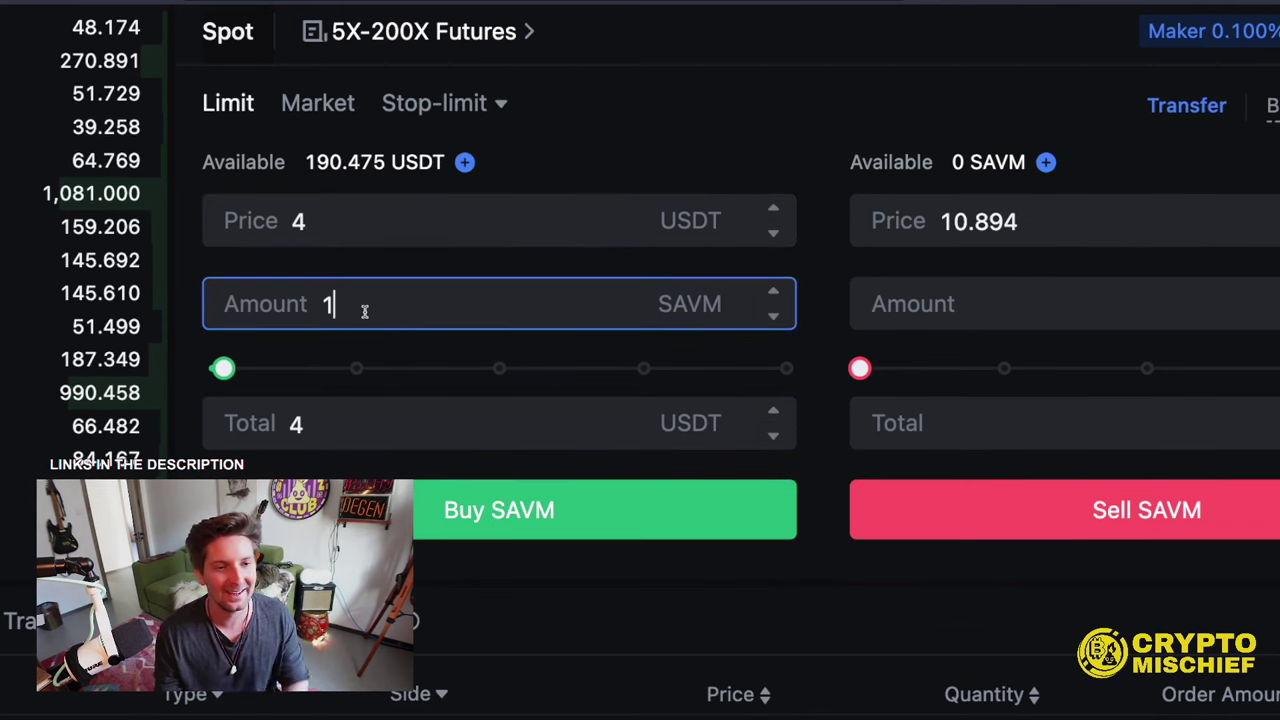
key("BackSpace")
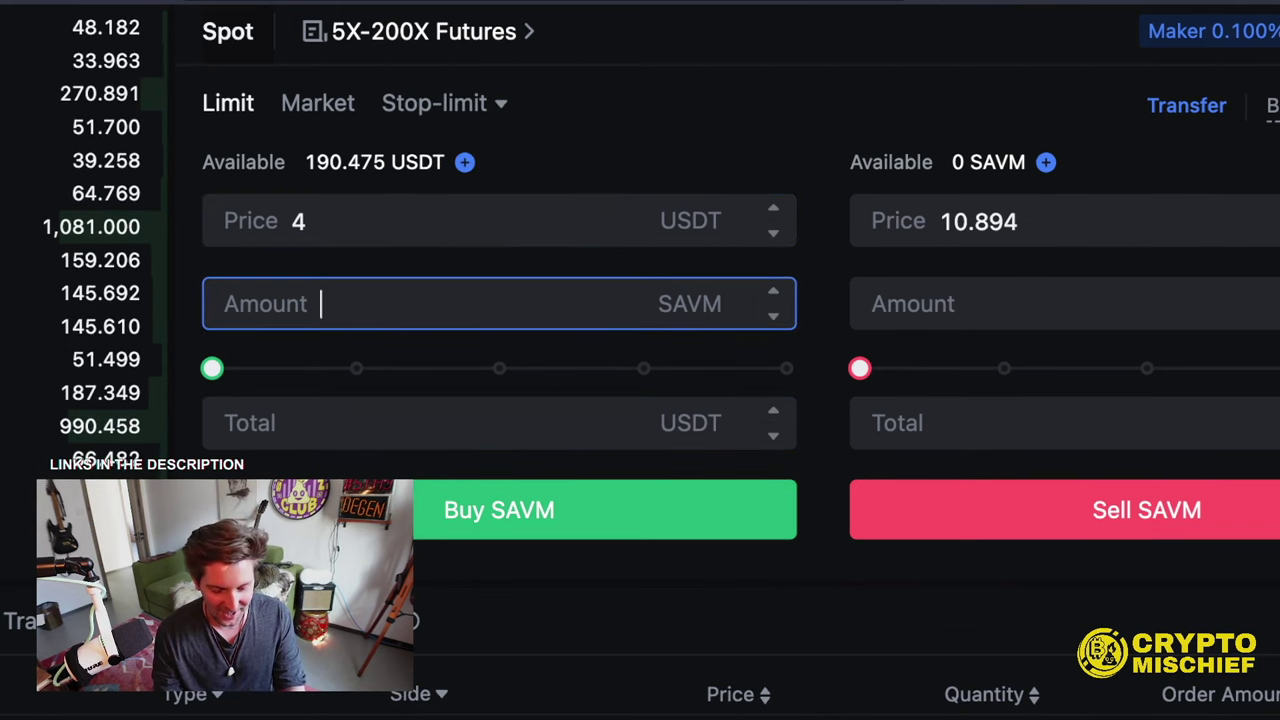
type("40")
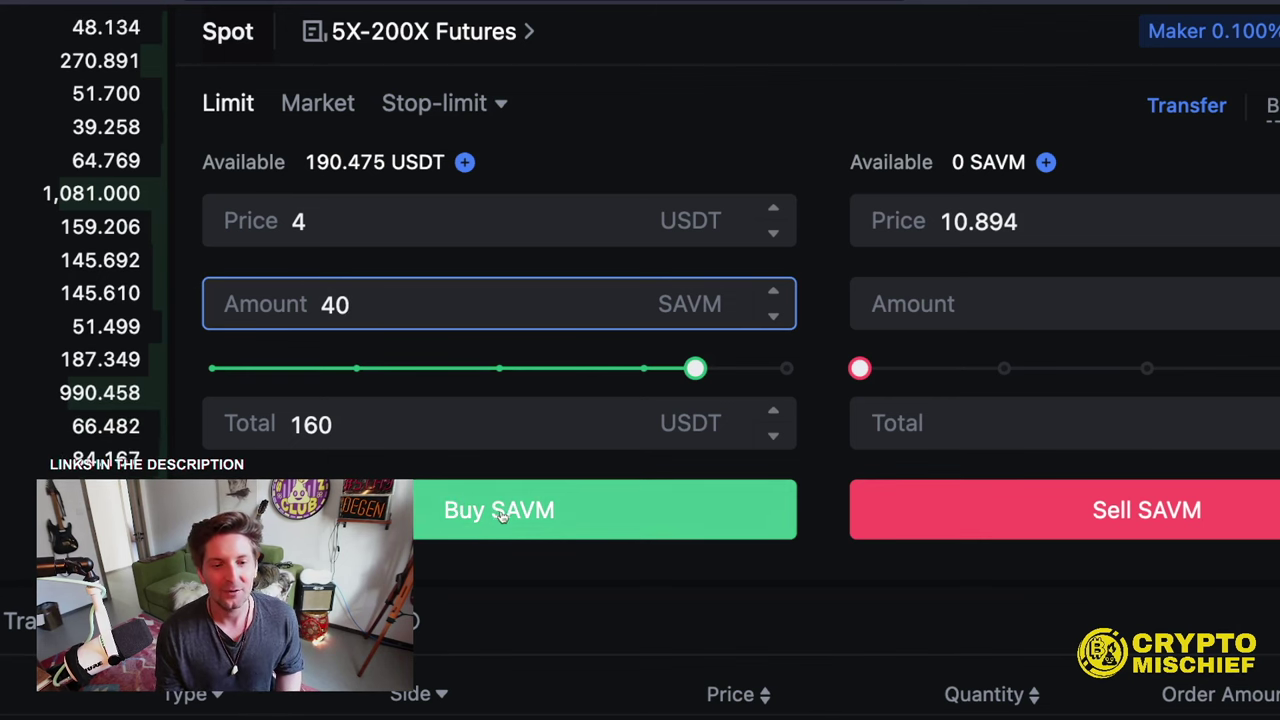
left_click(500, 512)
left_click(1137, 271)
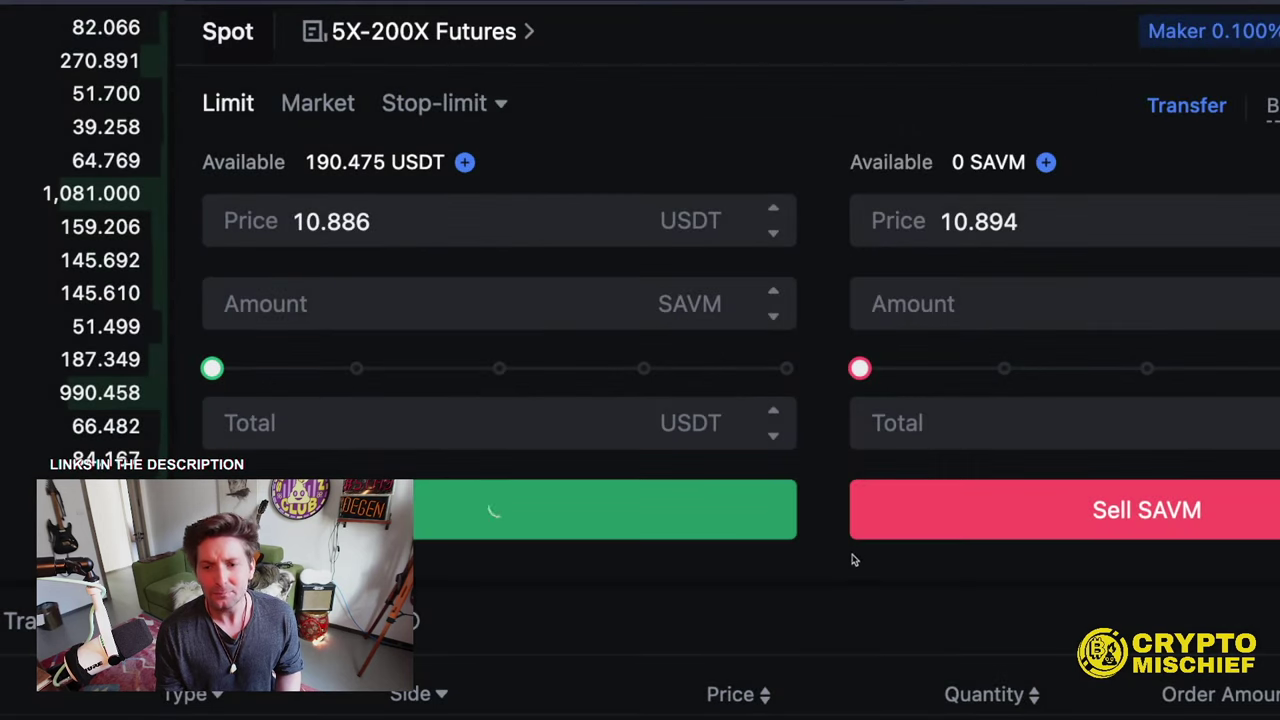
scroll(823, 549, "down", 4)
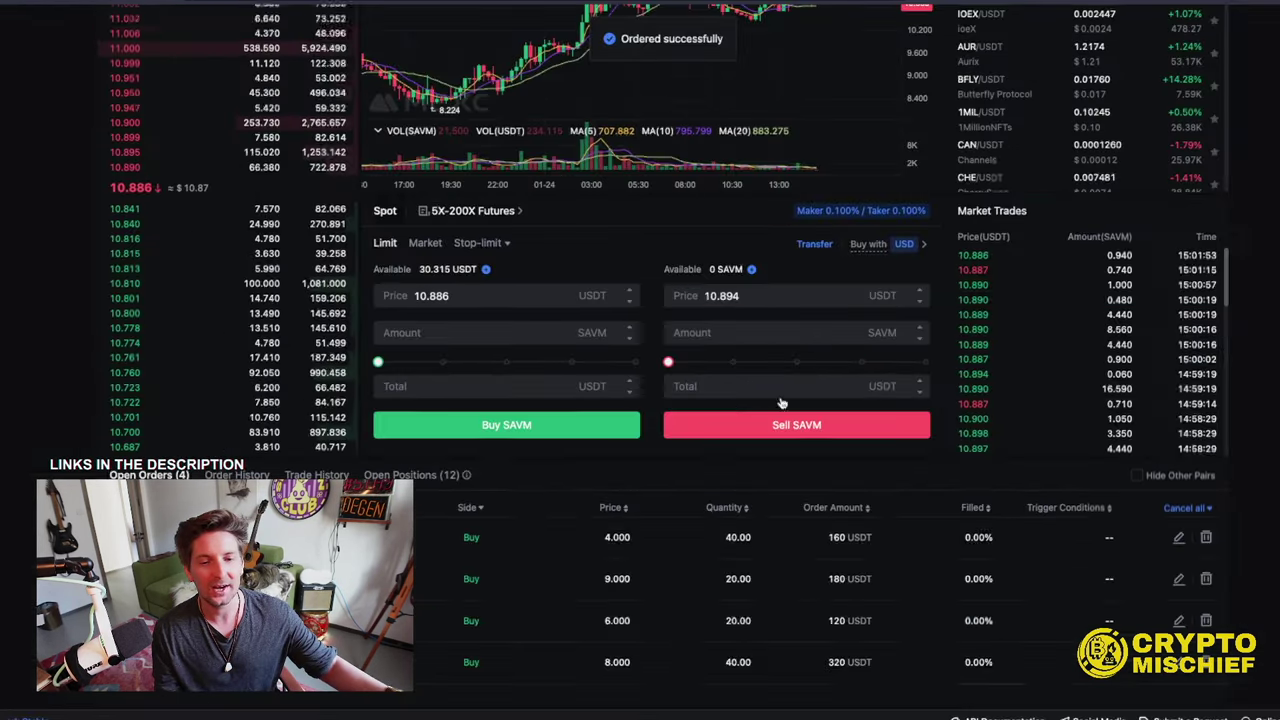
- Try submitting a limit buy of 1 SAVM at 30 USDT
scroll(935, 499, "up", 5)
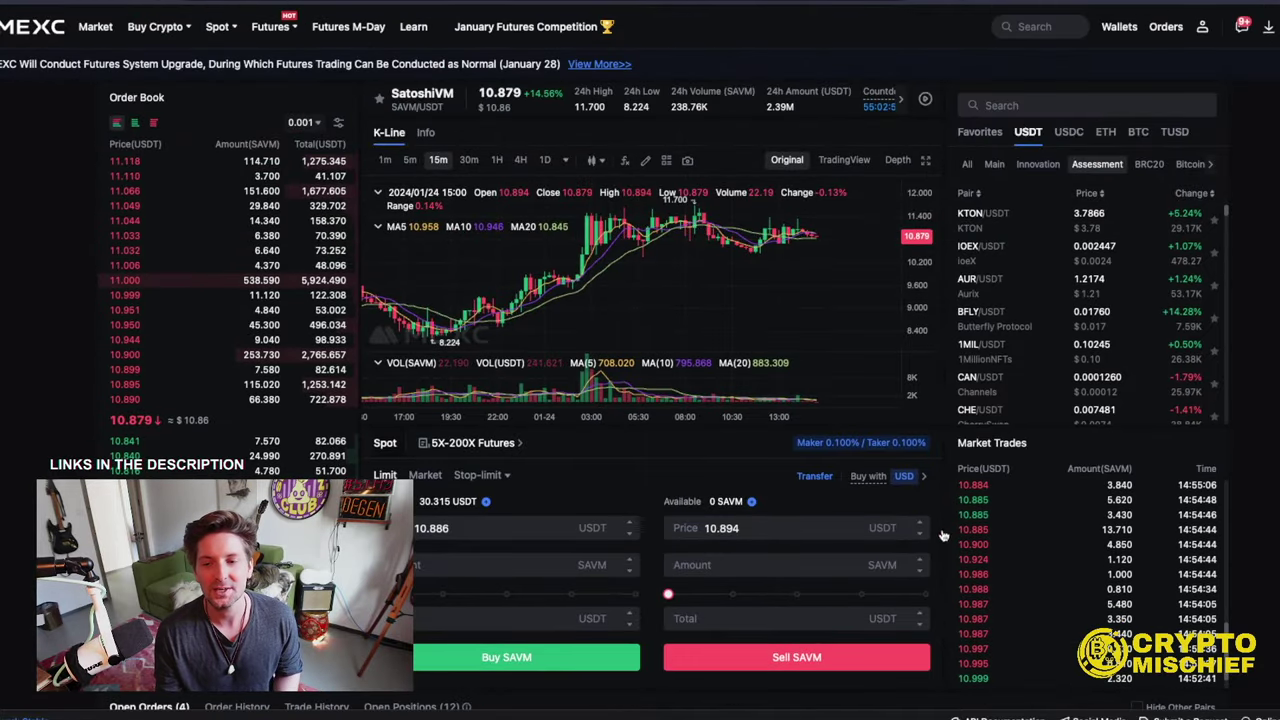
scroll(985, 497, "down", 5)
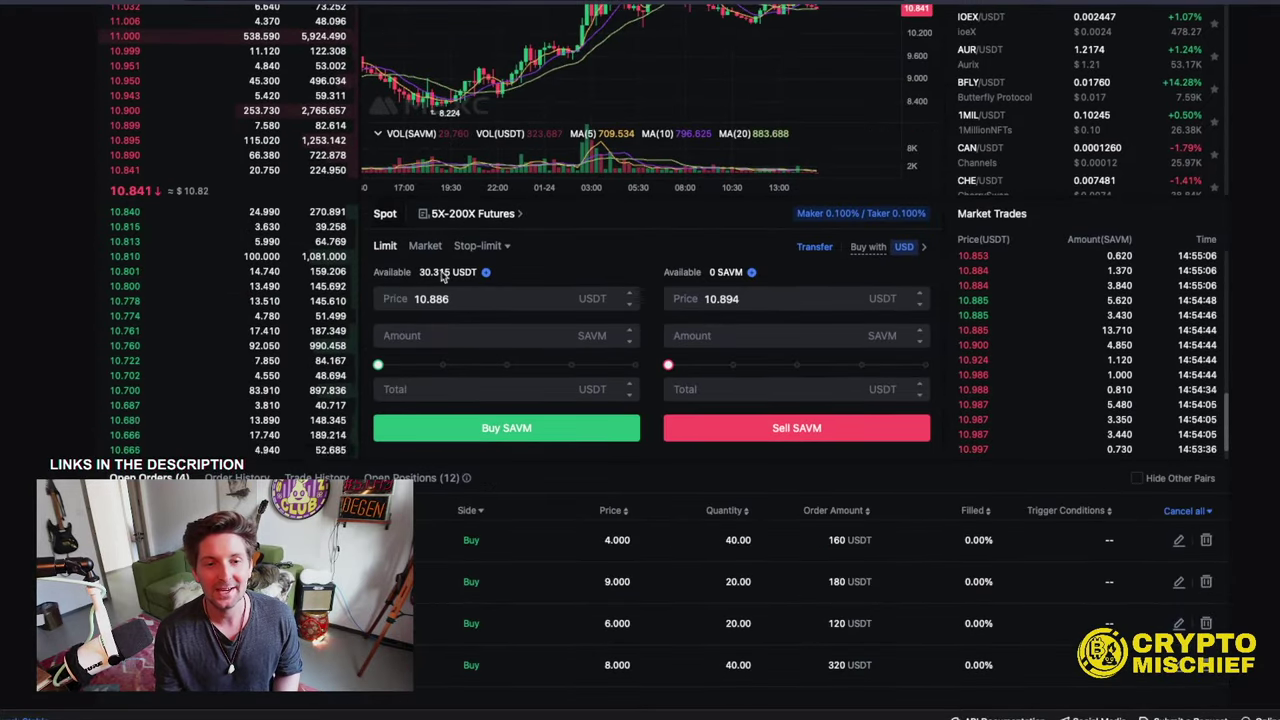
left_click(467, 299)
double_click(467, 299)
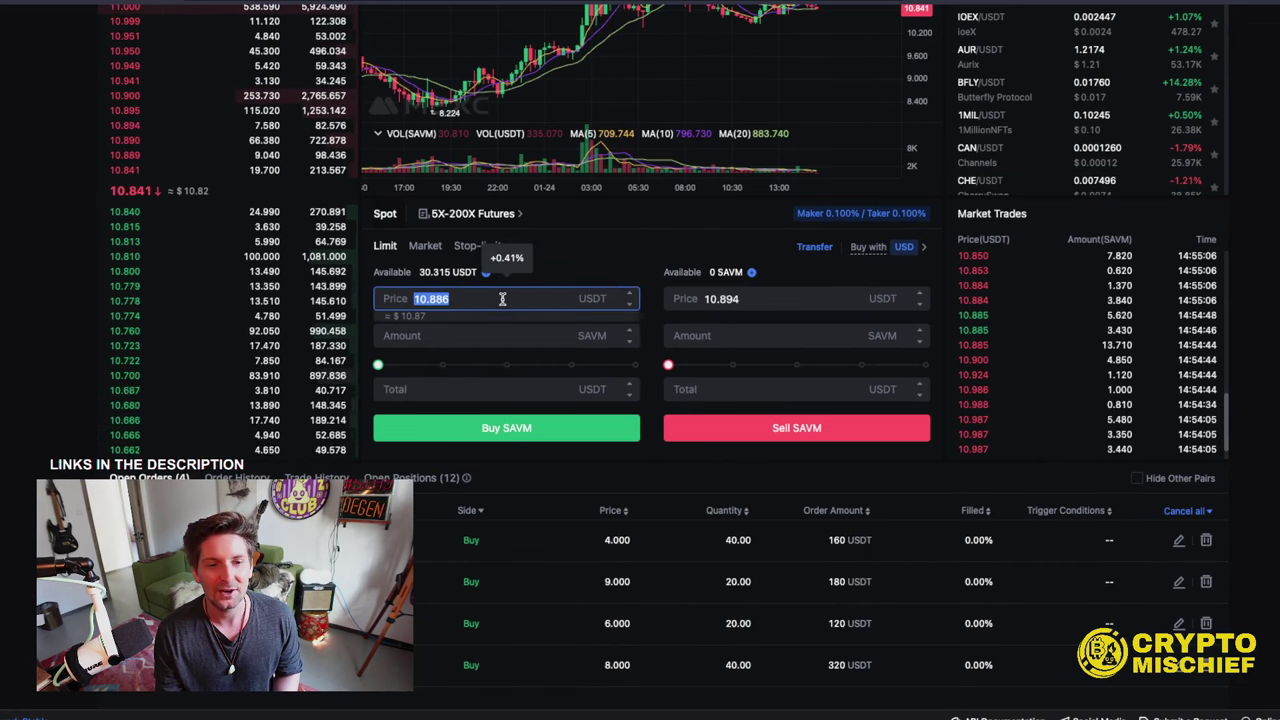
type("30")
left_click(519, 333)
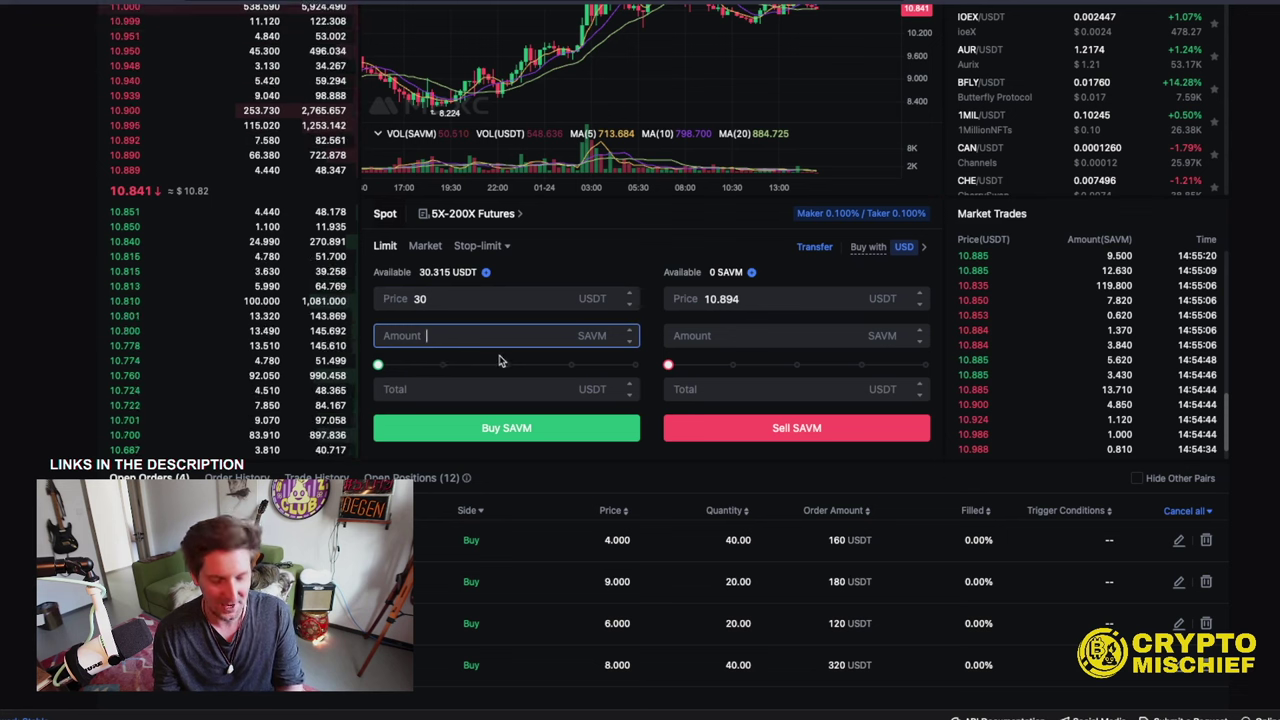
type("1")
left_click(483, 425)
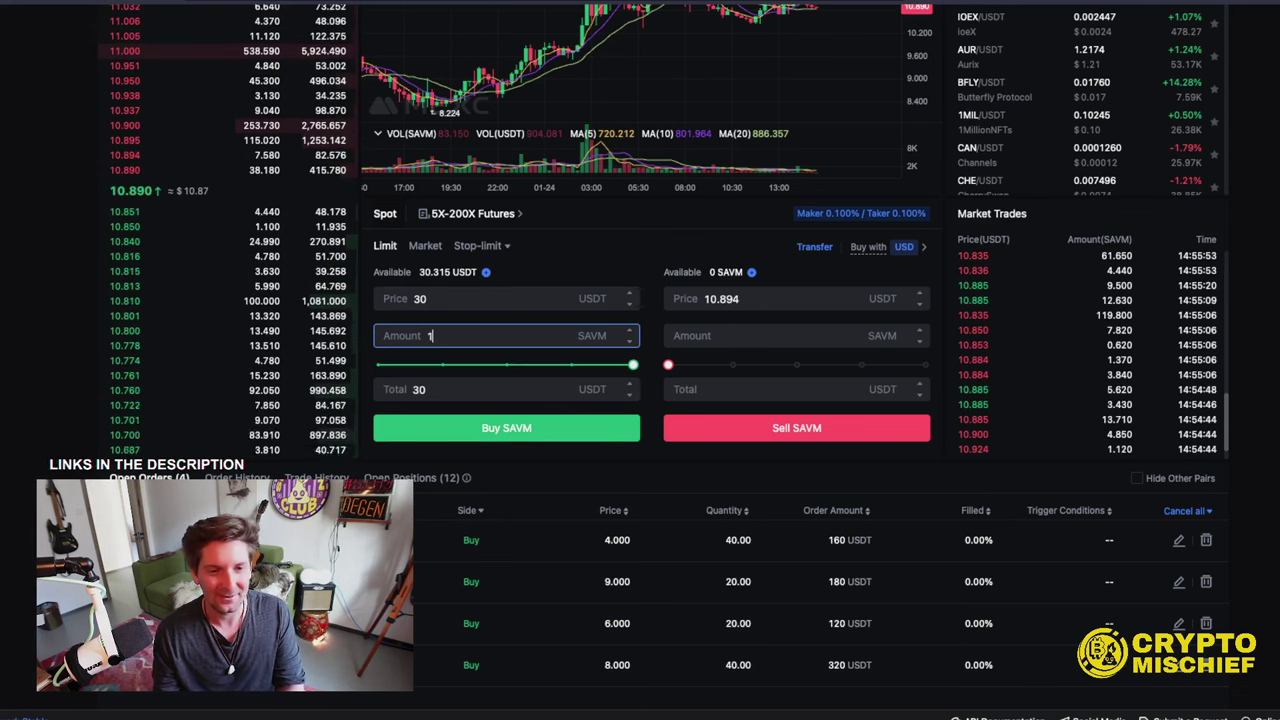
- Correct the order to 3 SAVM at 10 USDT and confirm it, leaving 0.285 USDT
key("shift+Tab")
type("1")
scroll(840, 270, "up", 1)
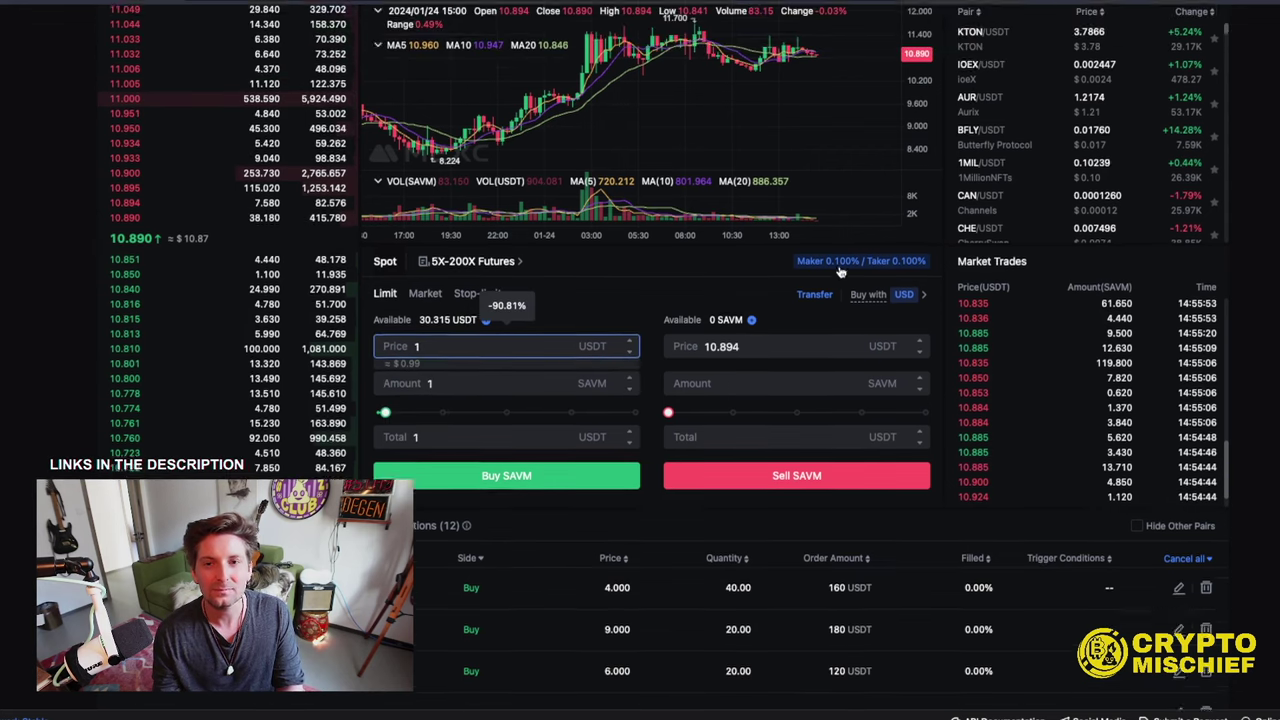
scroll(840, 270, "up", 2)
scroll(912, 372, "down", 1)
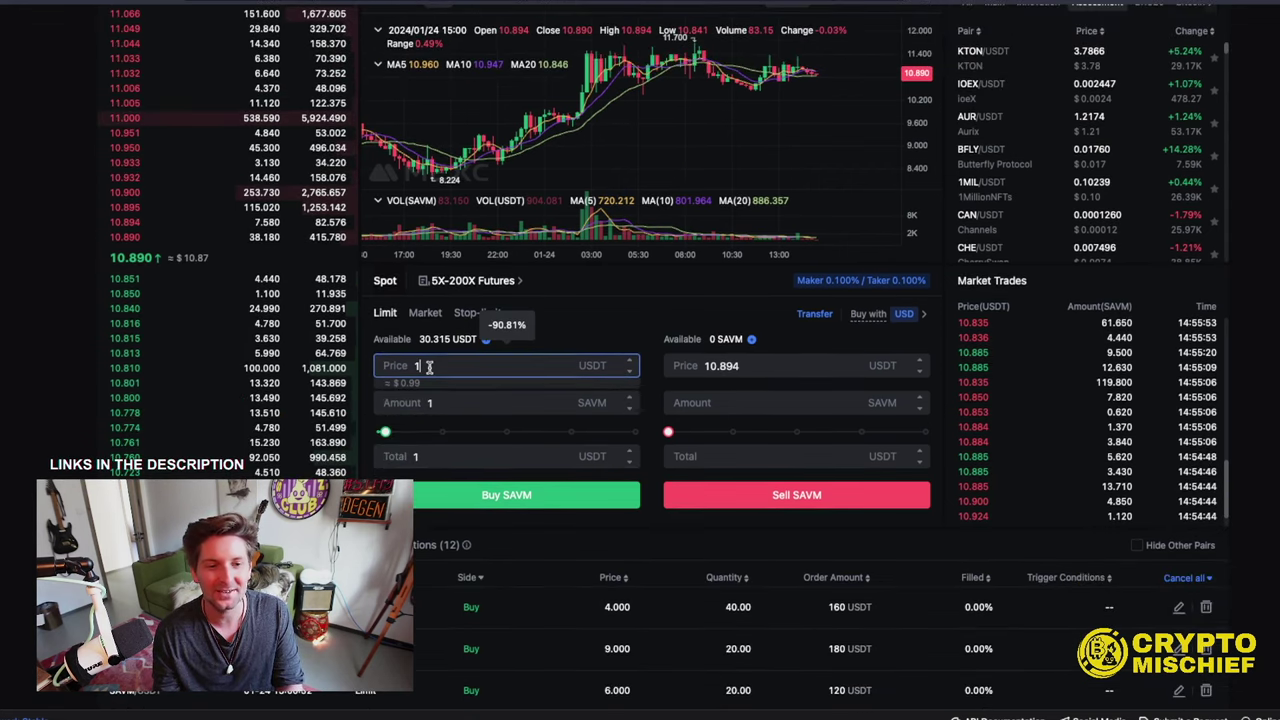
type("0")
left_click(430, 402)
key("BackSpace")
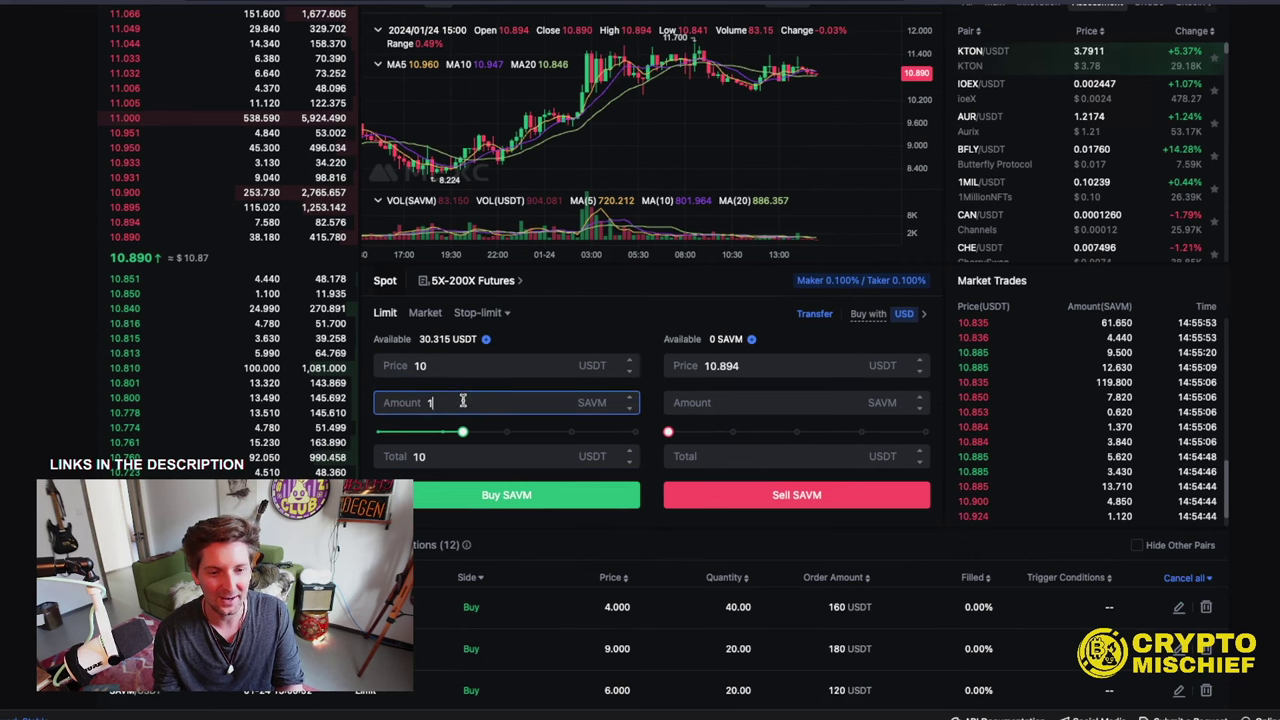
type("3")
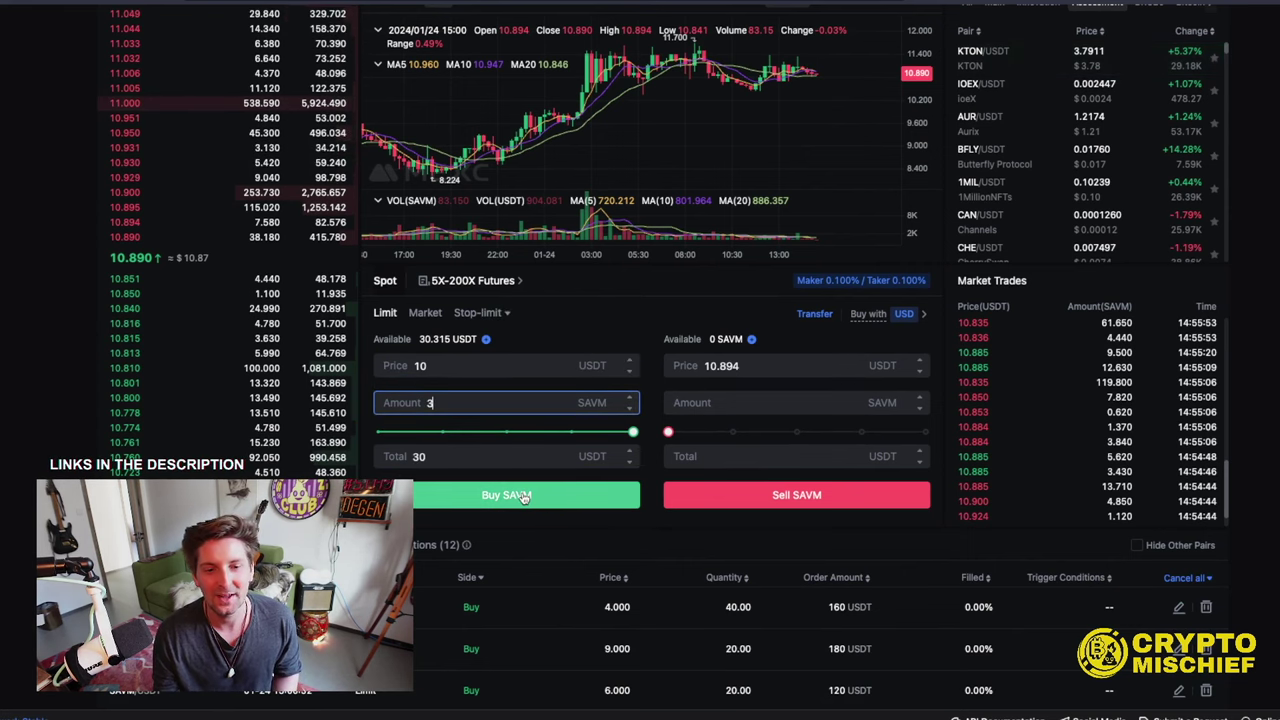
left_click(523, 497)
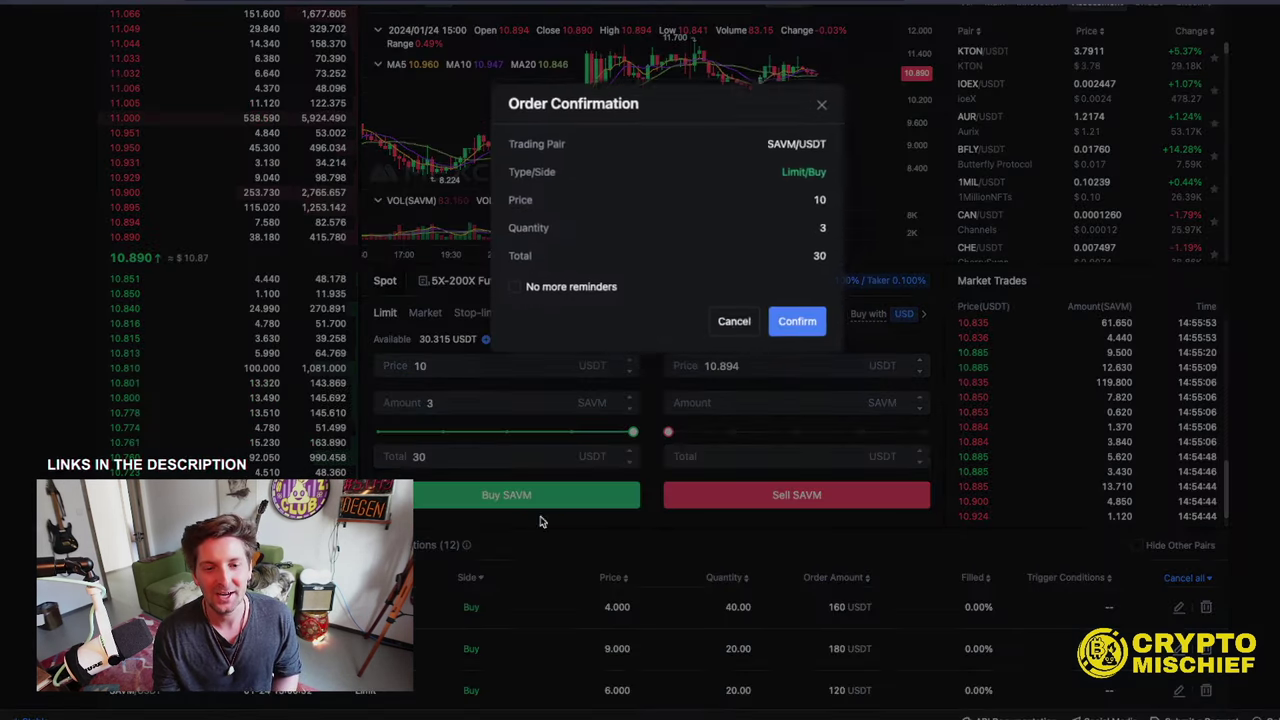
left_click(800, 320)
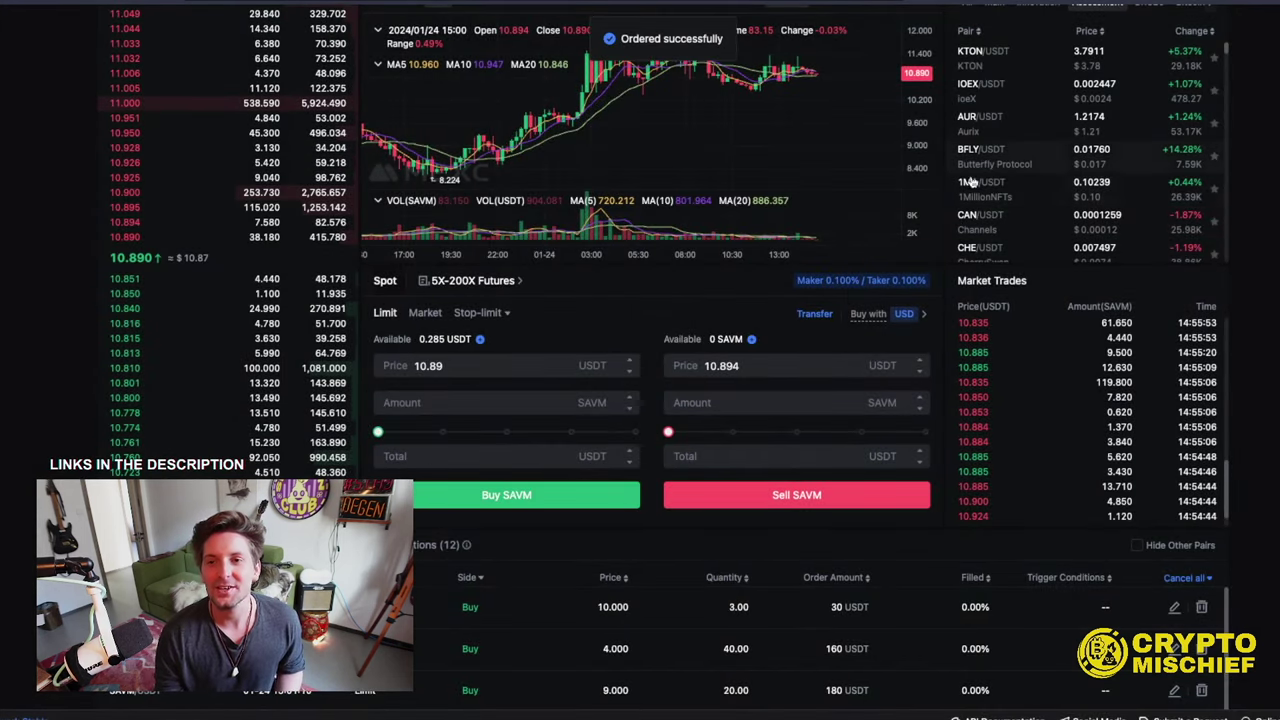
scroll(948, 225, "up", 3)
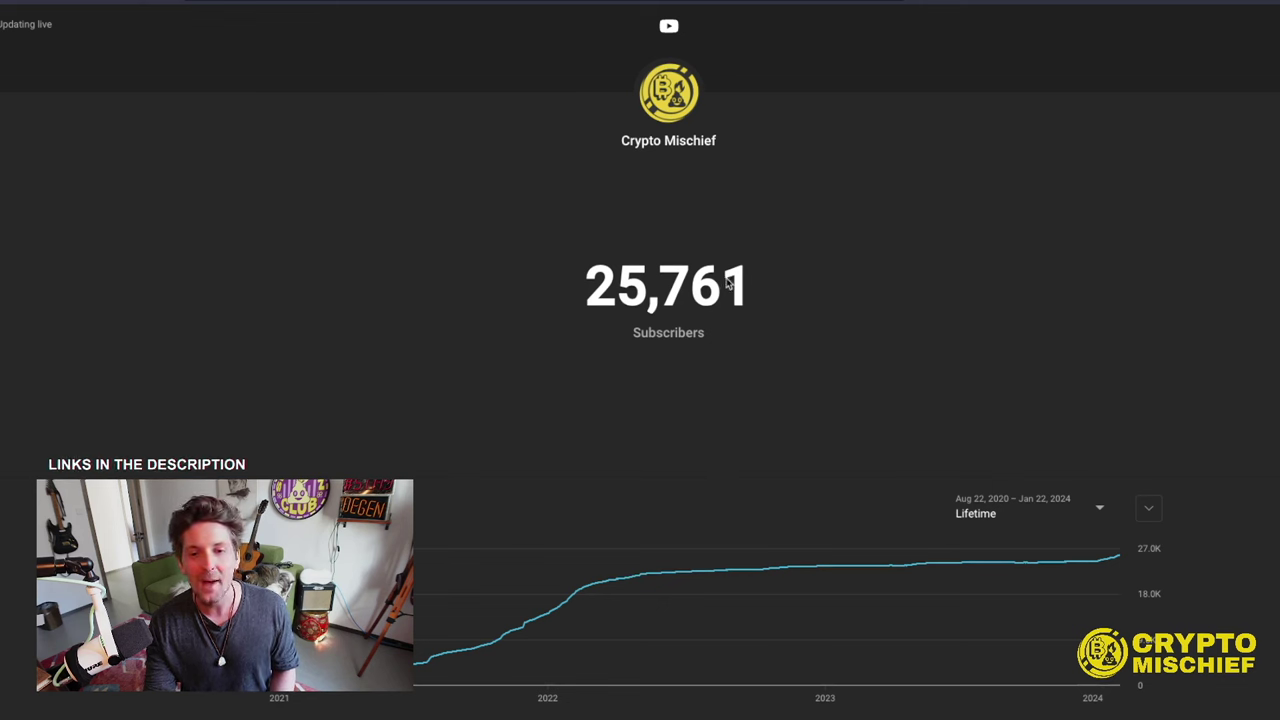
double_click(628, 276)
left_click(847, 276)
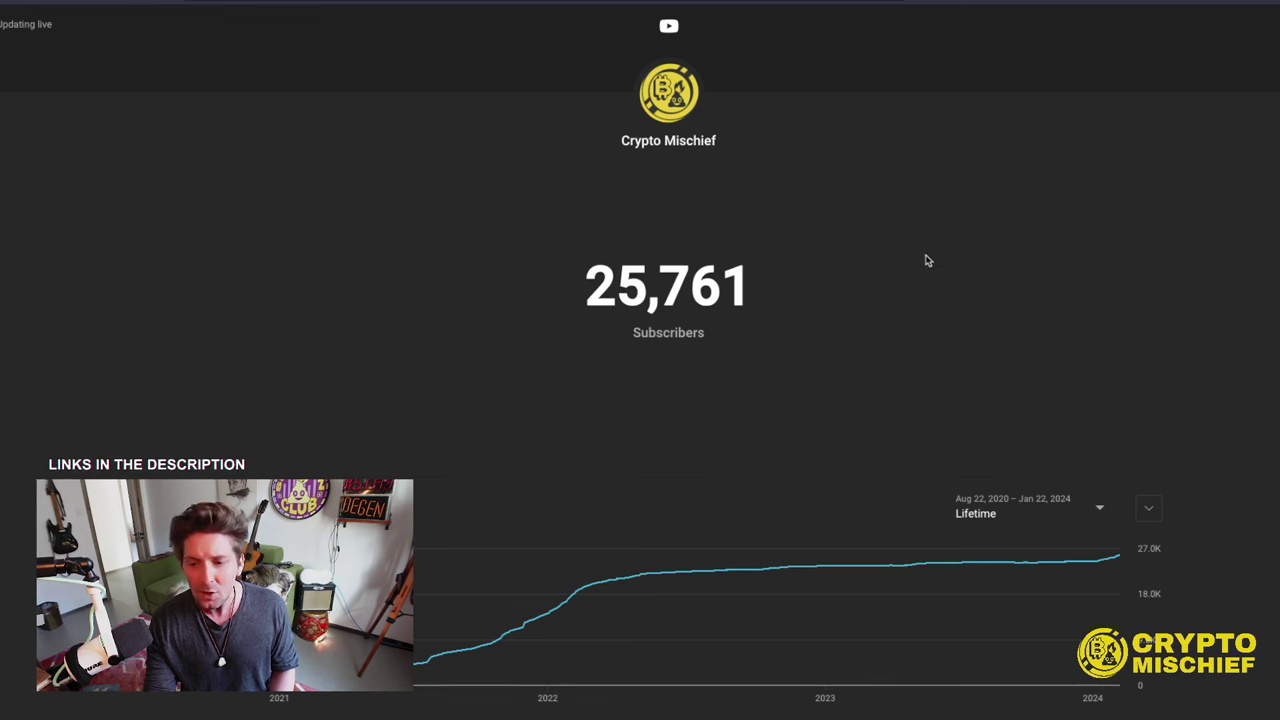